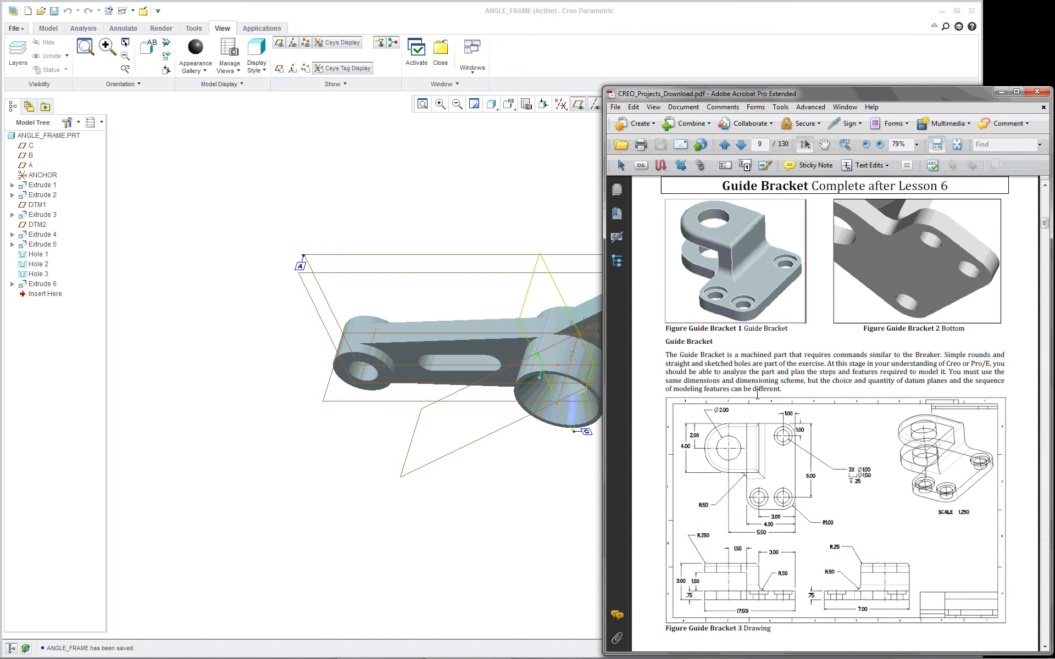
Scroll the projects PDF to the Angle Frame page 12, then bring the Creo ANGLE_FRAME model forward
scroll(757, 394, down, 10)
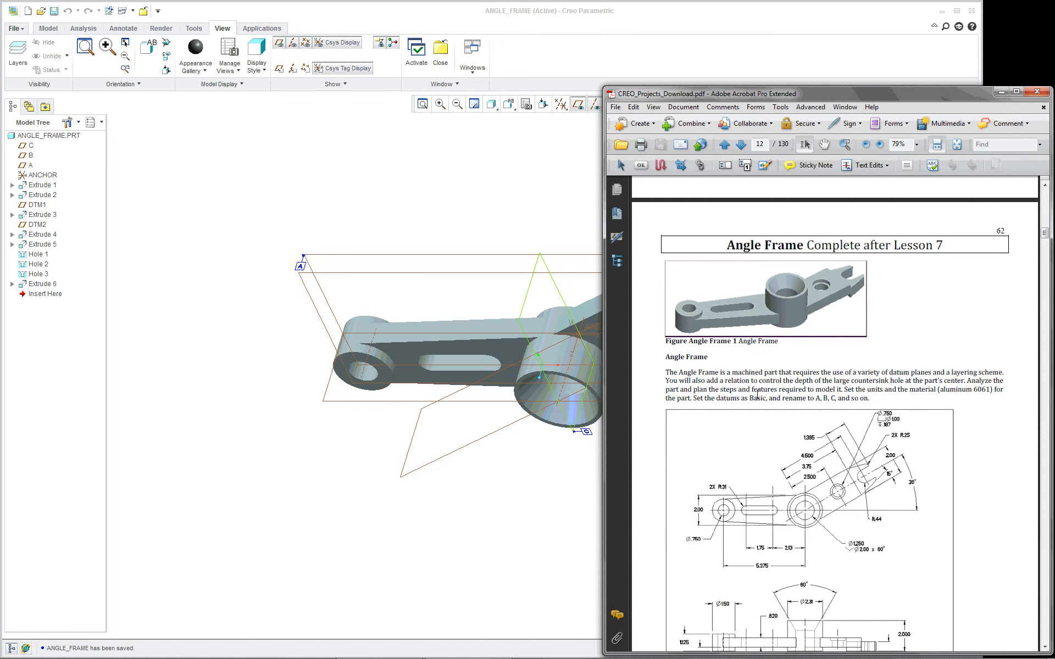
scroll(757, 395, down, 3)
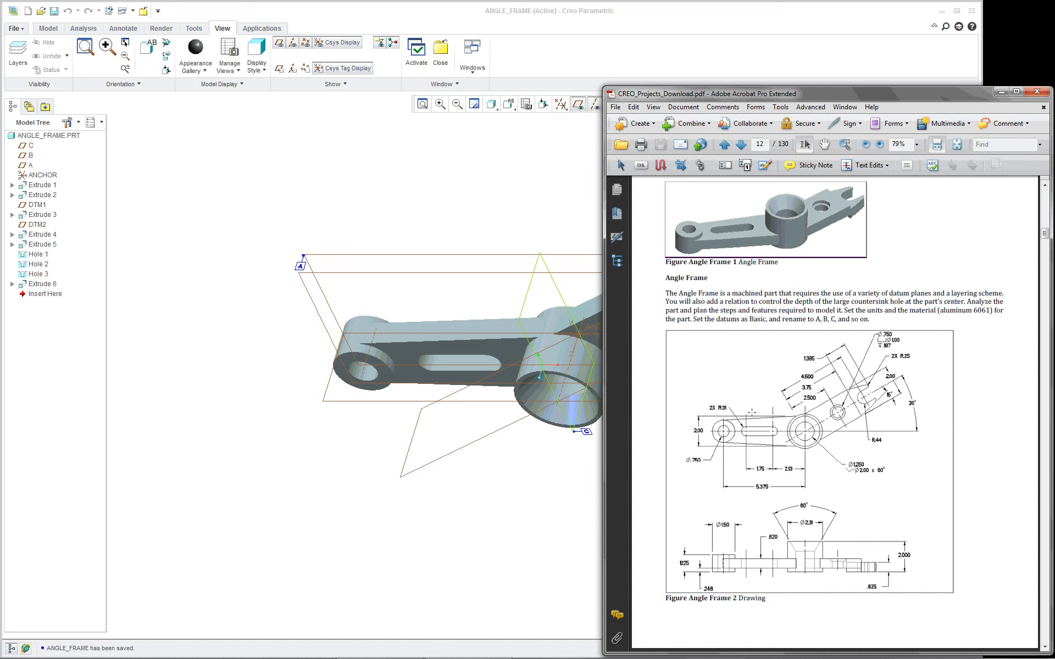
click(376, 217)
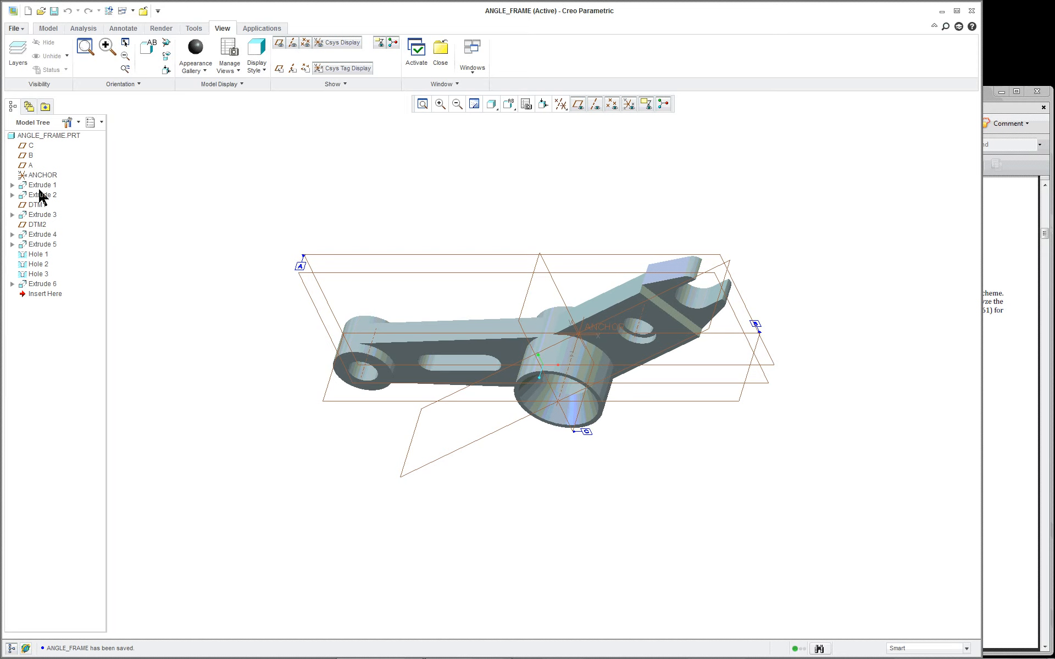
Select datum planes A, B, DTM1 and DTM2 and orbit the part to inspect them
click(371, 255)
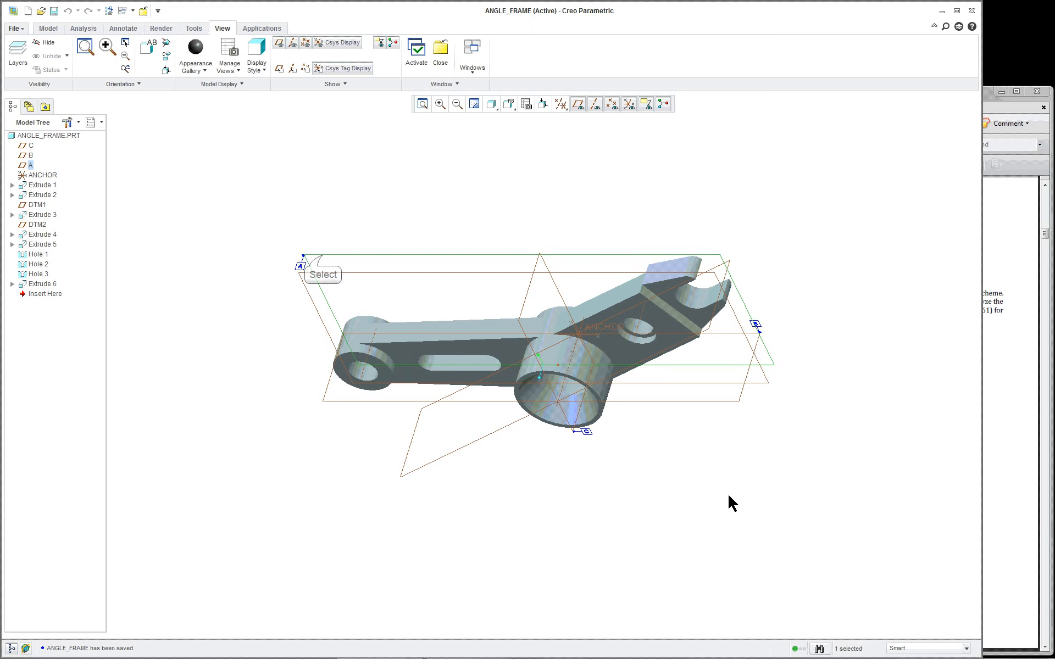
click(322, 255)
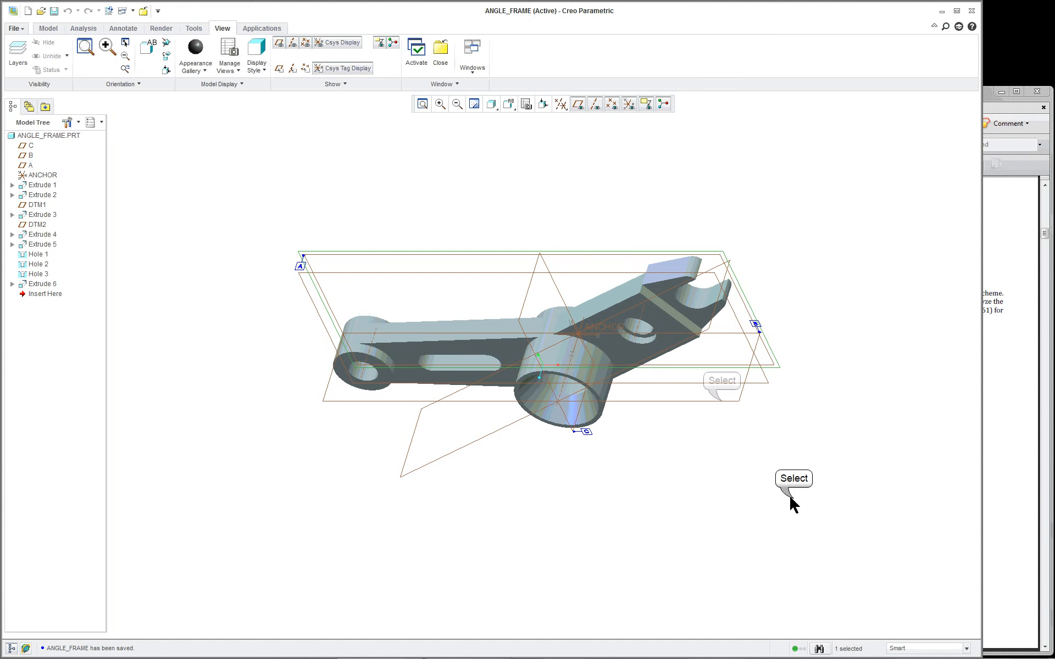
click(719, 399)
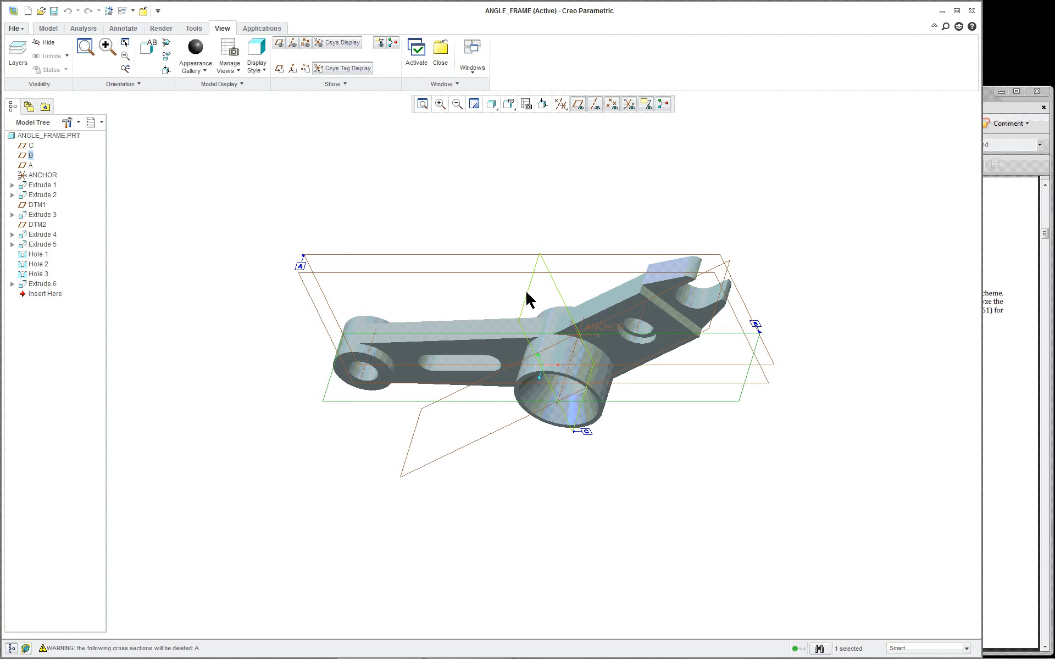
click(489, 278)
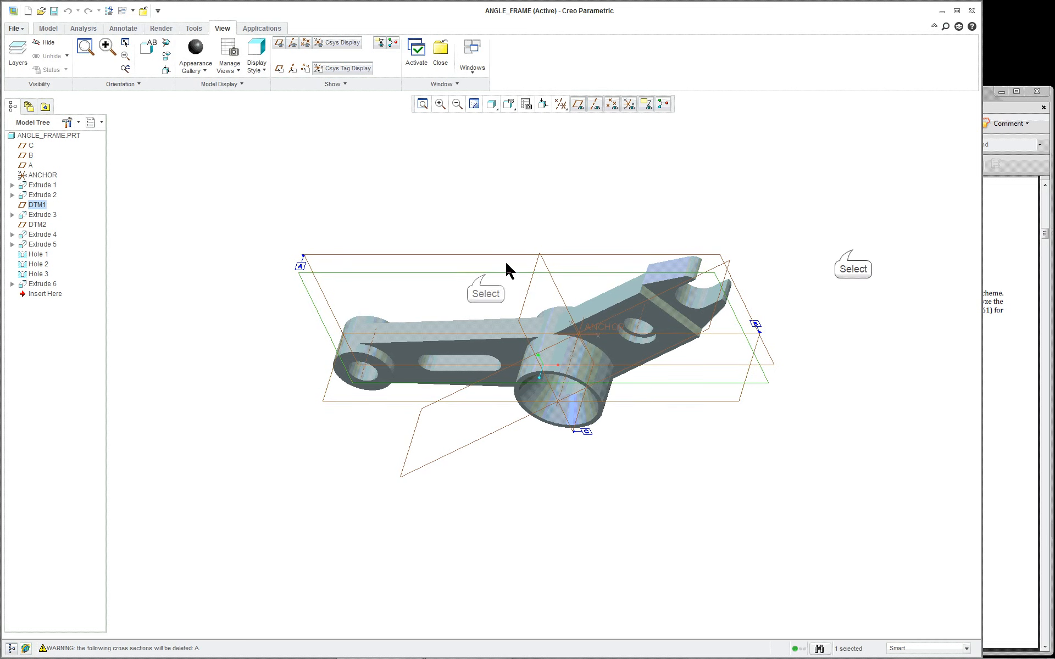
click(628, 276)
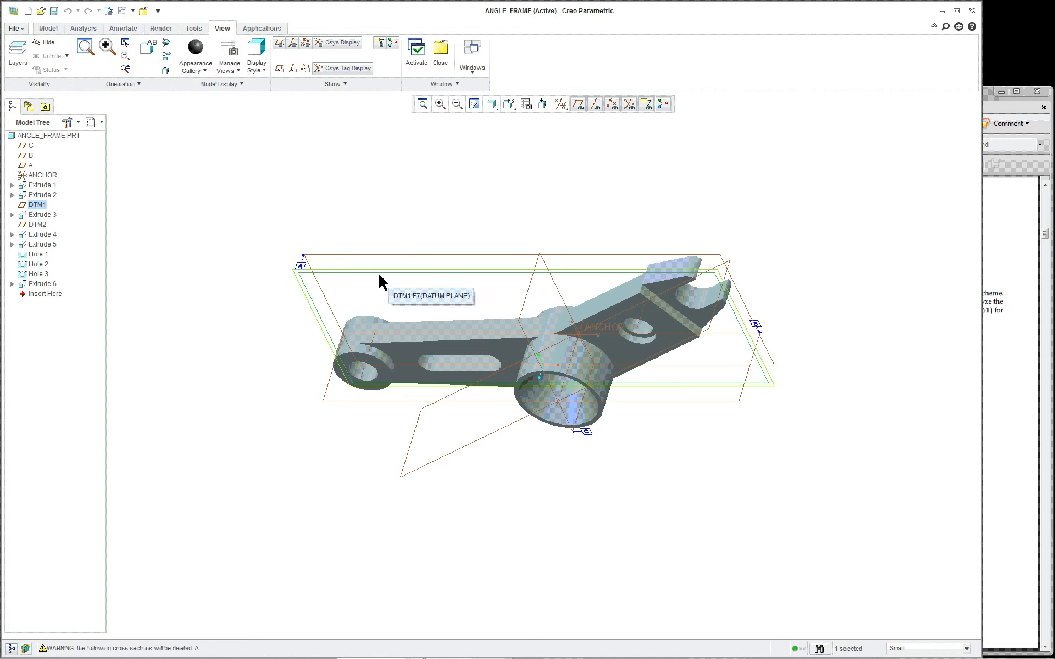
mouse_move(744, 308)
middle_down()
mouse_move(731, 319)
mouse_move(731, 349)
mouse_move(745, 267)
mouse_move(747, 299)
middle_up()
scroll(746, 292, up, 4)
click(616, 365)
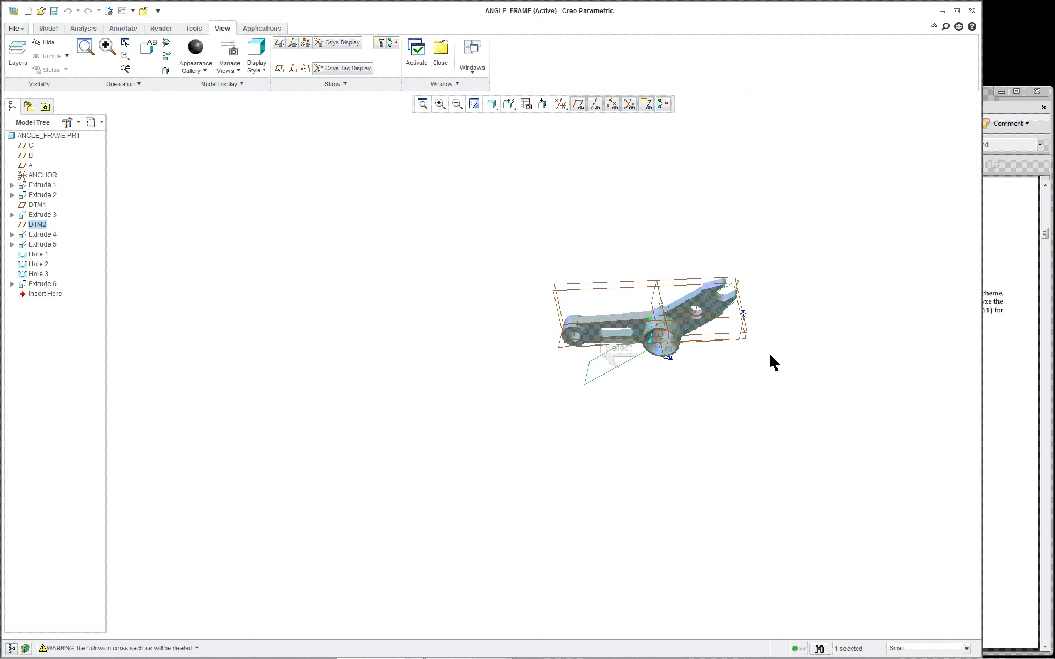
scroll(771, 352, down, 7)
scroll(773, 355, up, 5)
middle_drag(771, 354, 766, 312)
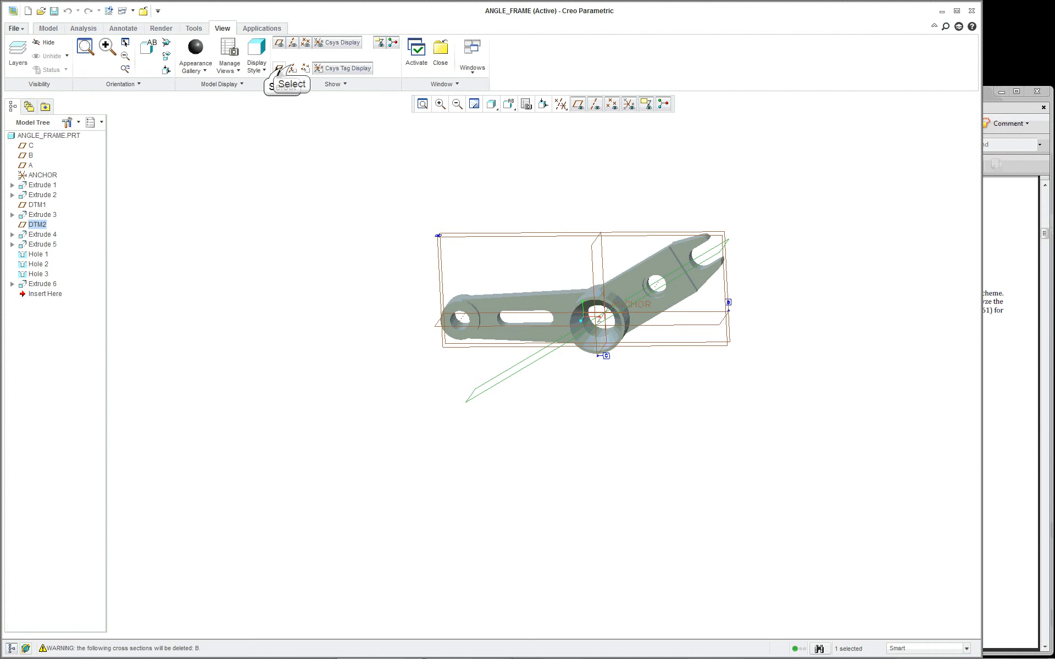
Turn on plane and axis name tags, restore the standard orientation, and clear the selection
click(283, 69)
click(306, 68)
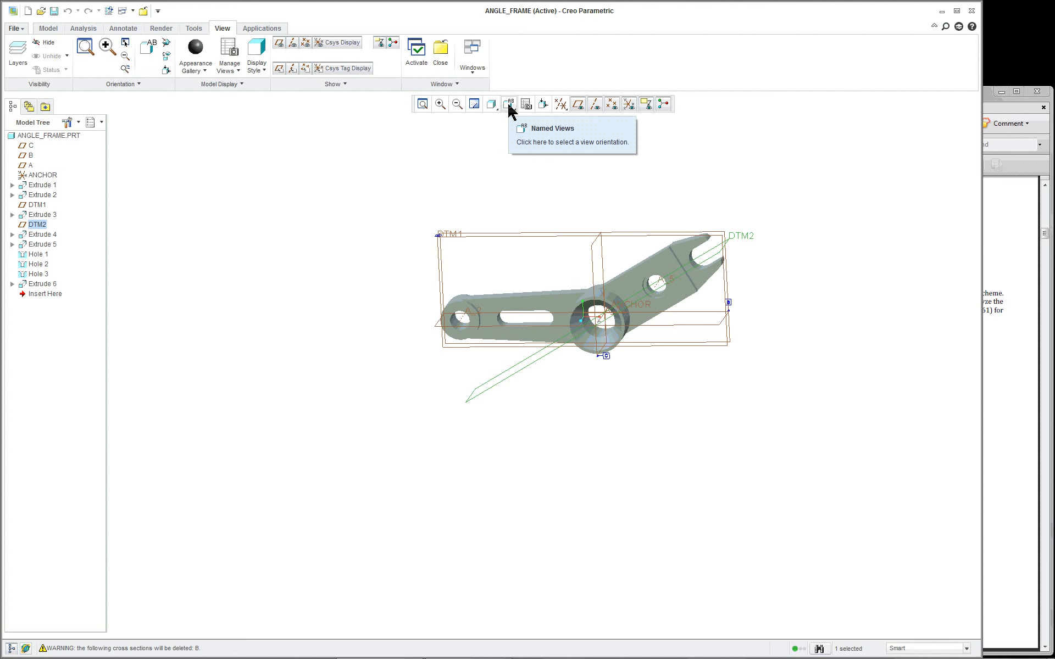
key(ctrl+d)
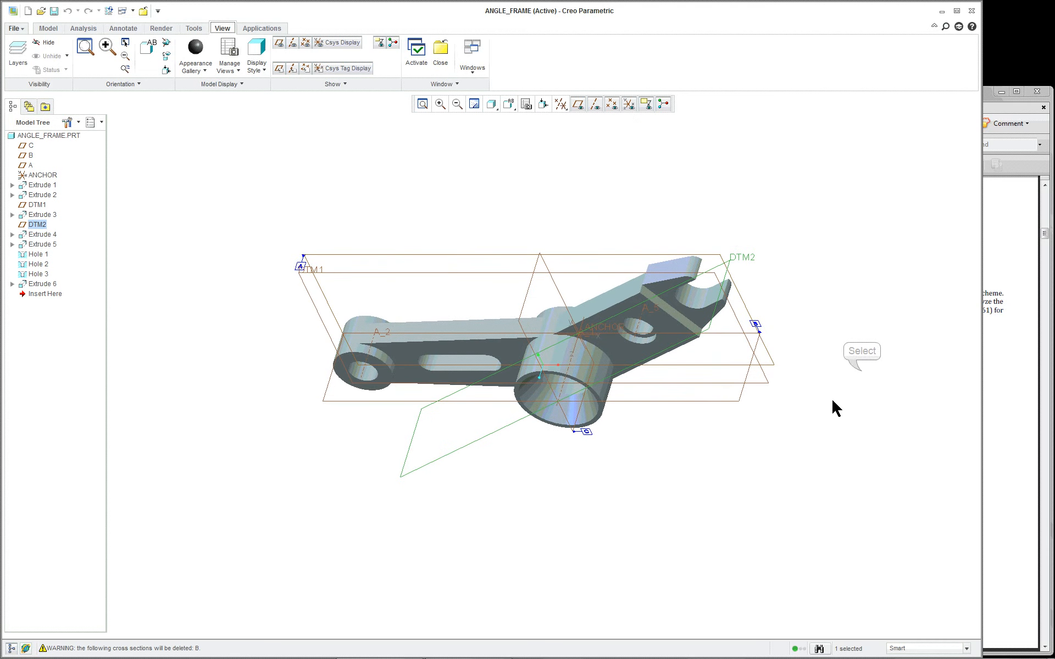
click(861, 378)
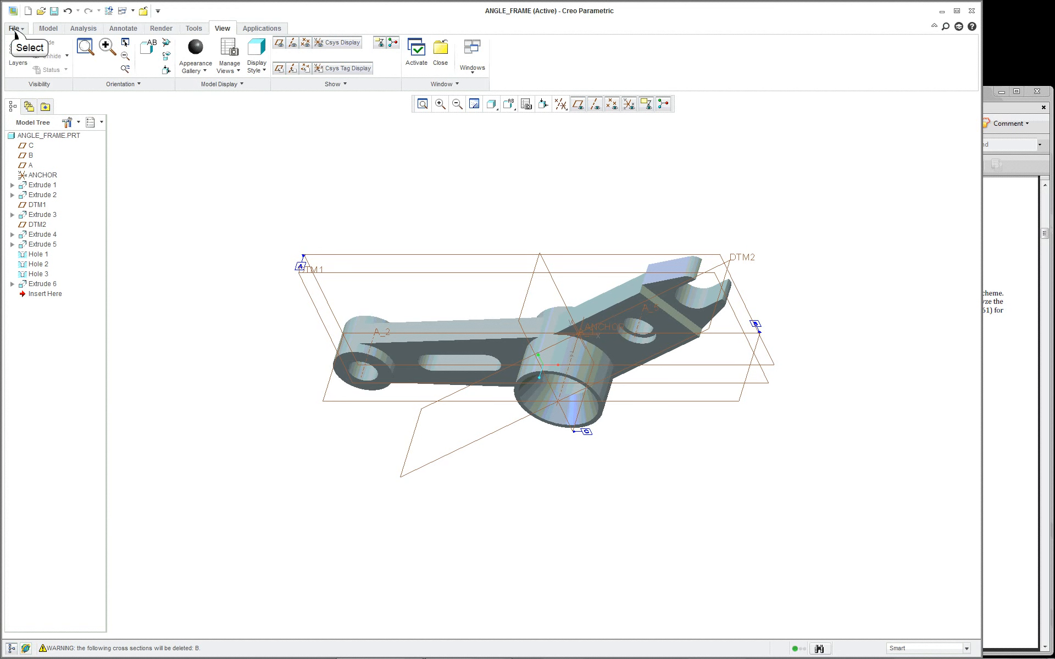
Assign nylon.mtl as the part material in Model Properties, then close the dialog
click(13, 28)
mouse_move(30, 195)
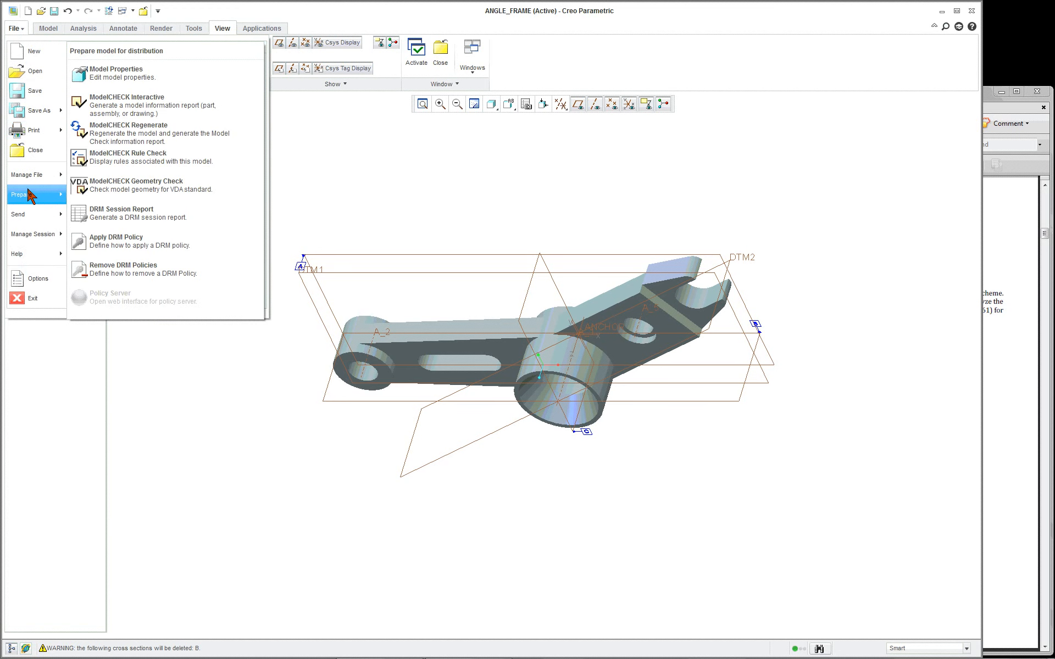
click(118, 72)
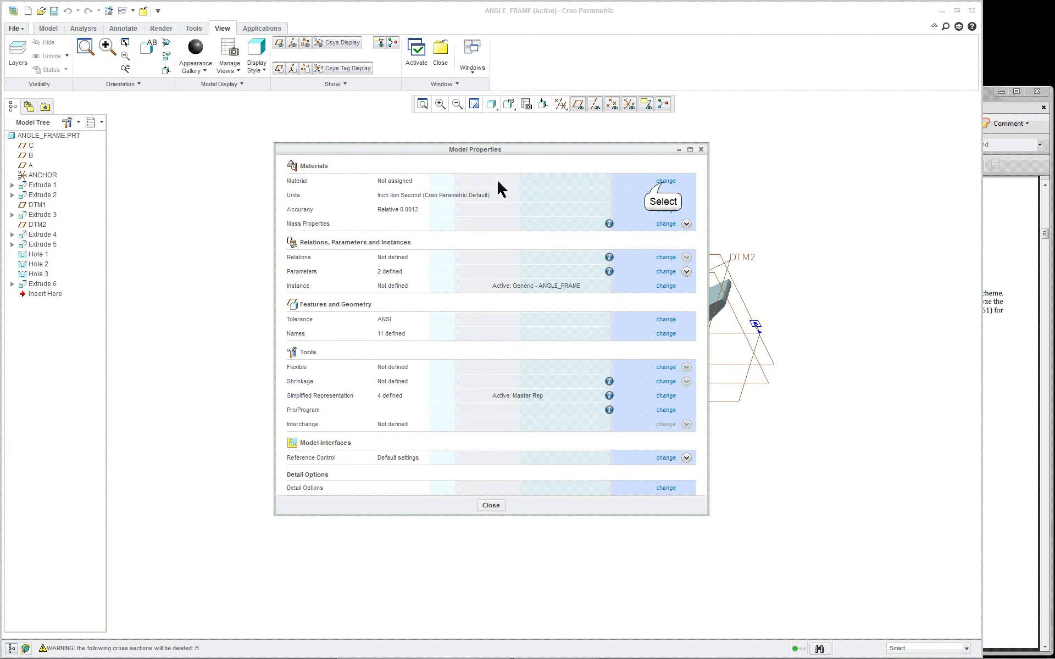
click(665, 181)
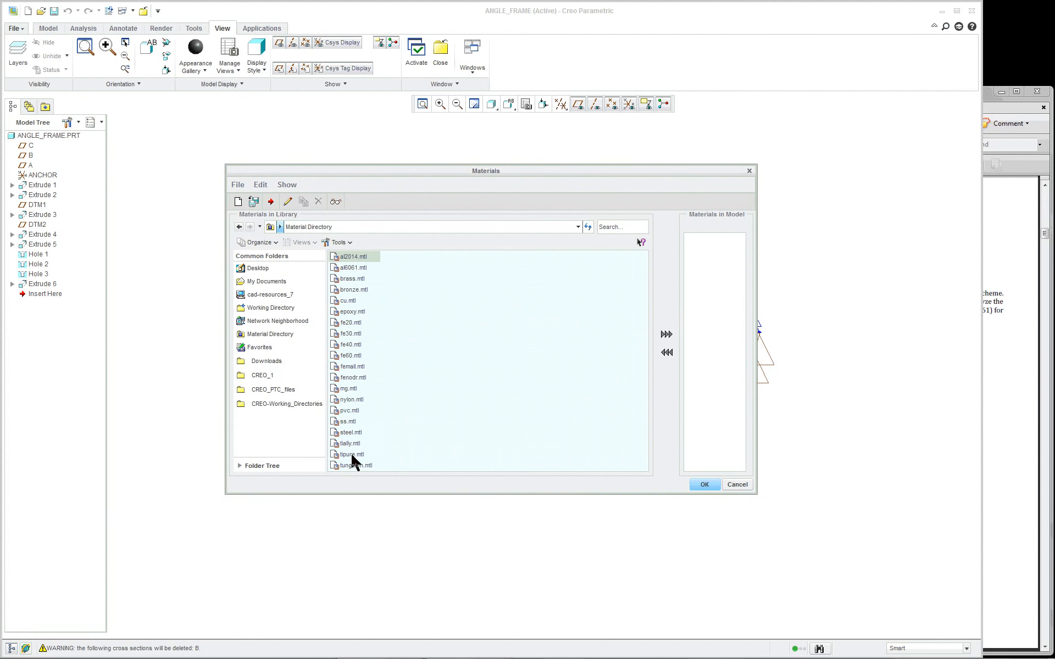
click(351, 400)
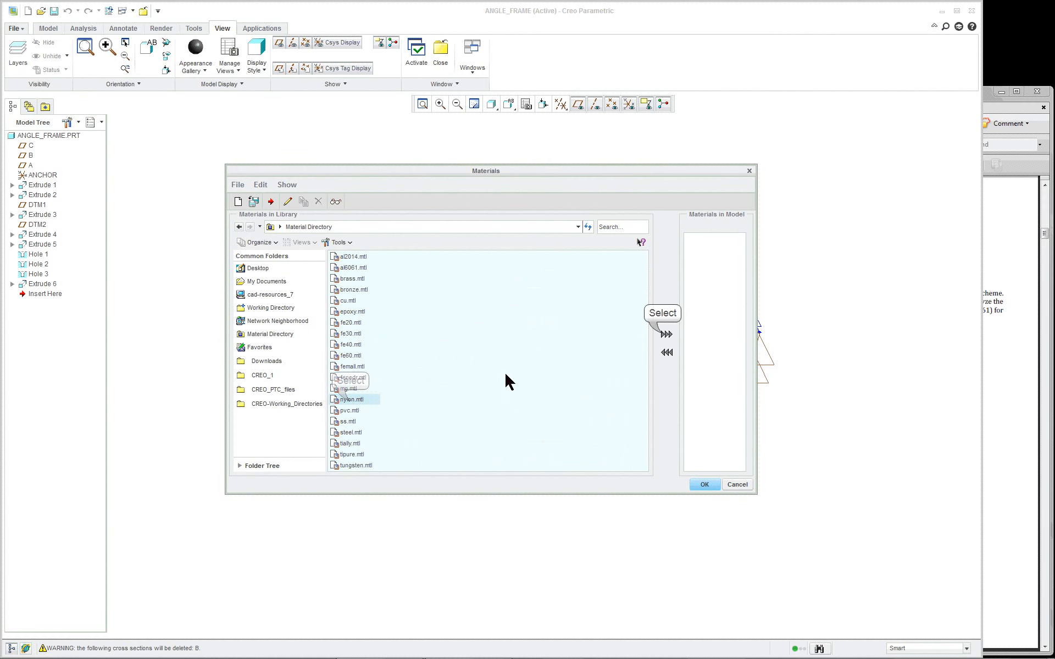
click(666, 333)
click(706, 484)
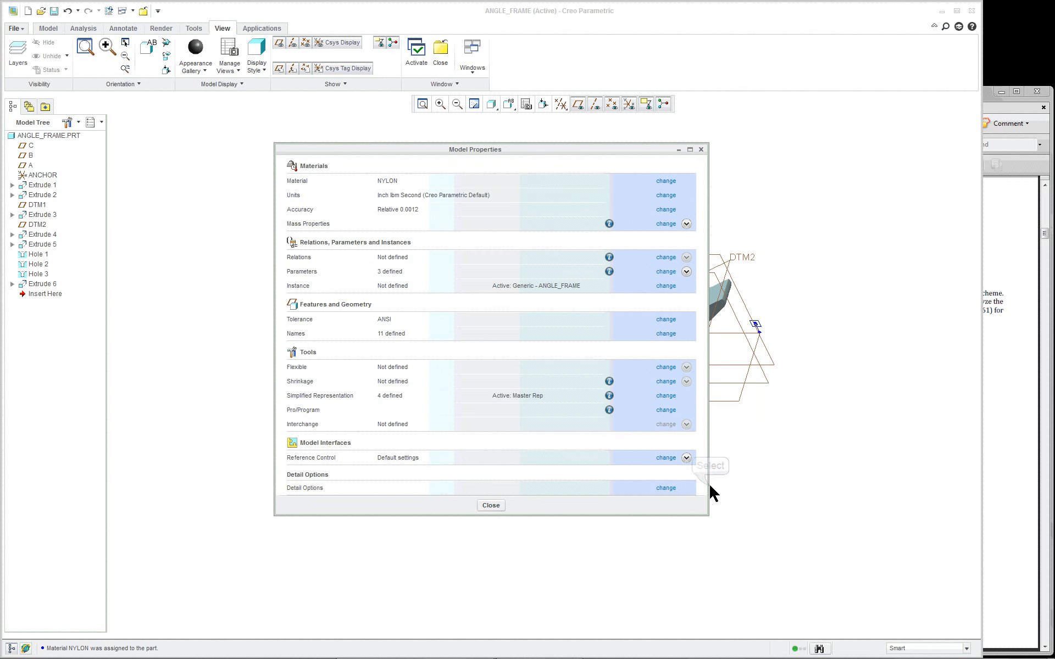
click(487, 504)
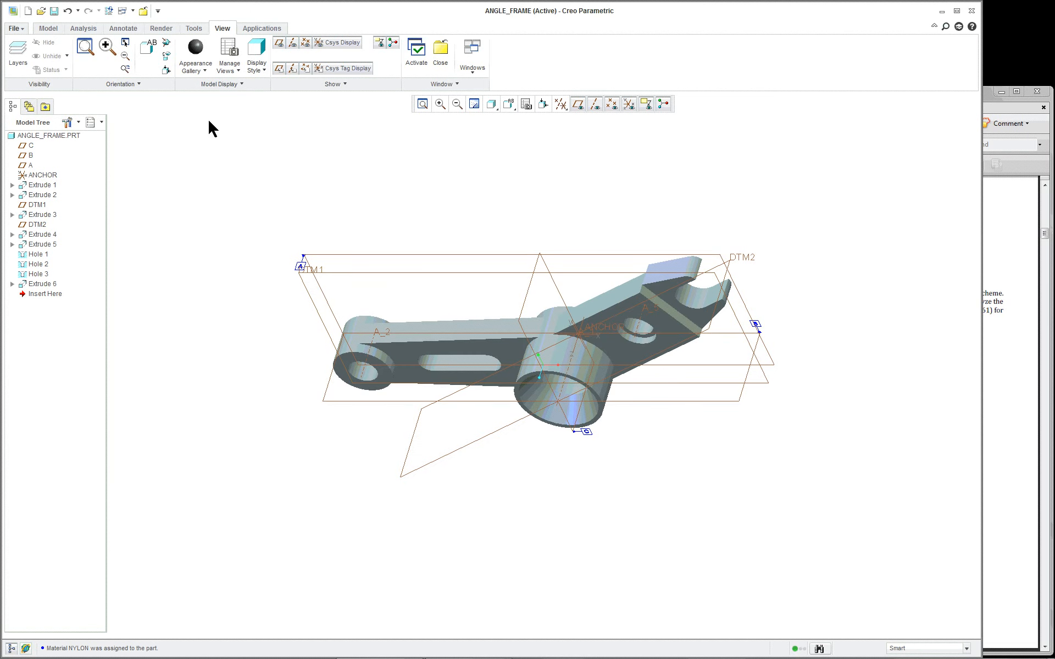
Generate the Model Info report, check NYLON and the inch units, then close the browser
click(195, 29)
click(50, 56)
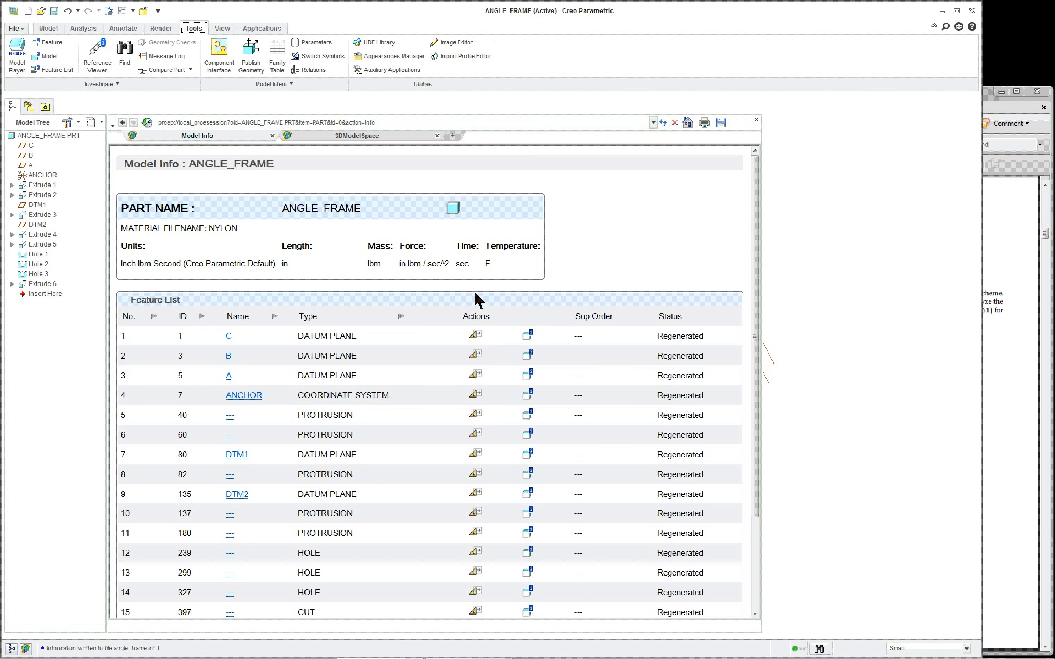
double_click(223, 229)
double_click(285, 264)
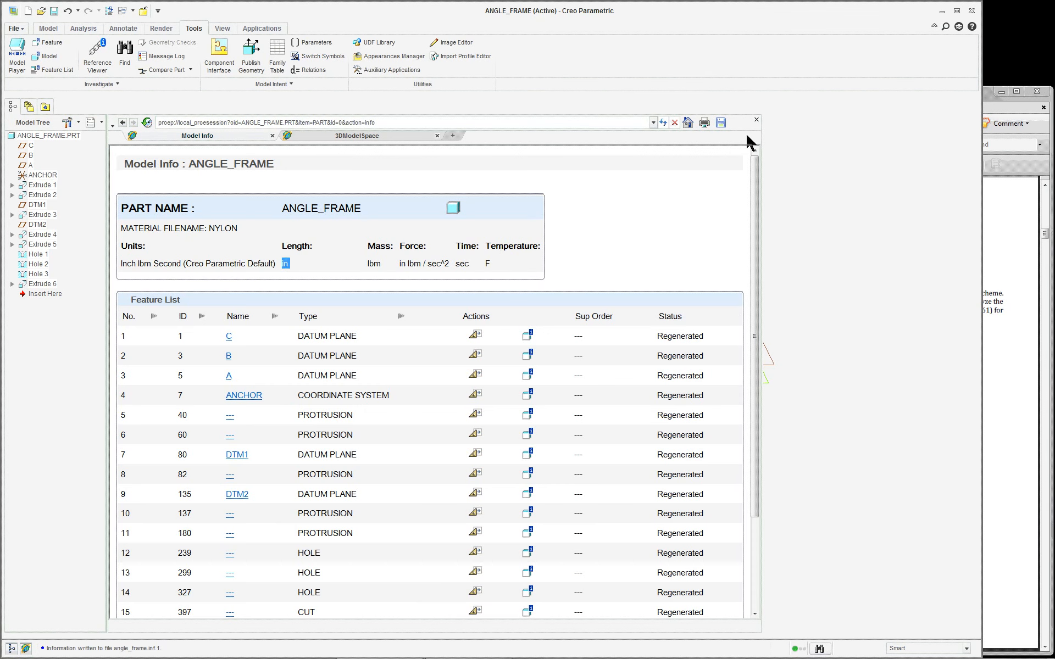
click(26, 649)
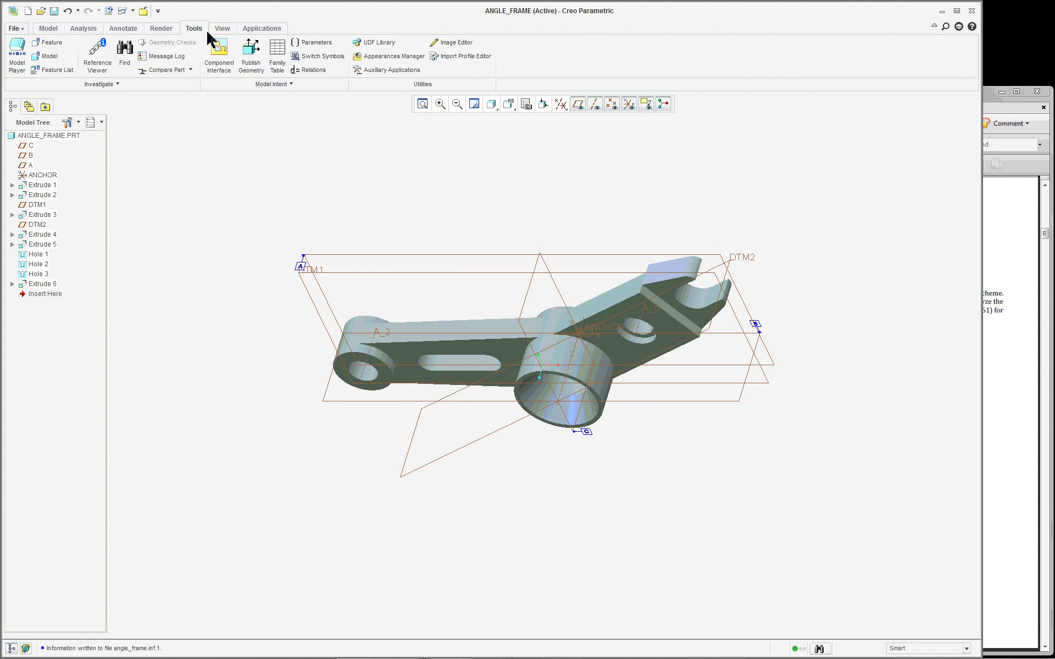
Start Model Player, rewind, and step forward to feature 5, EXTRUDE_1
click(17, 55)
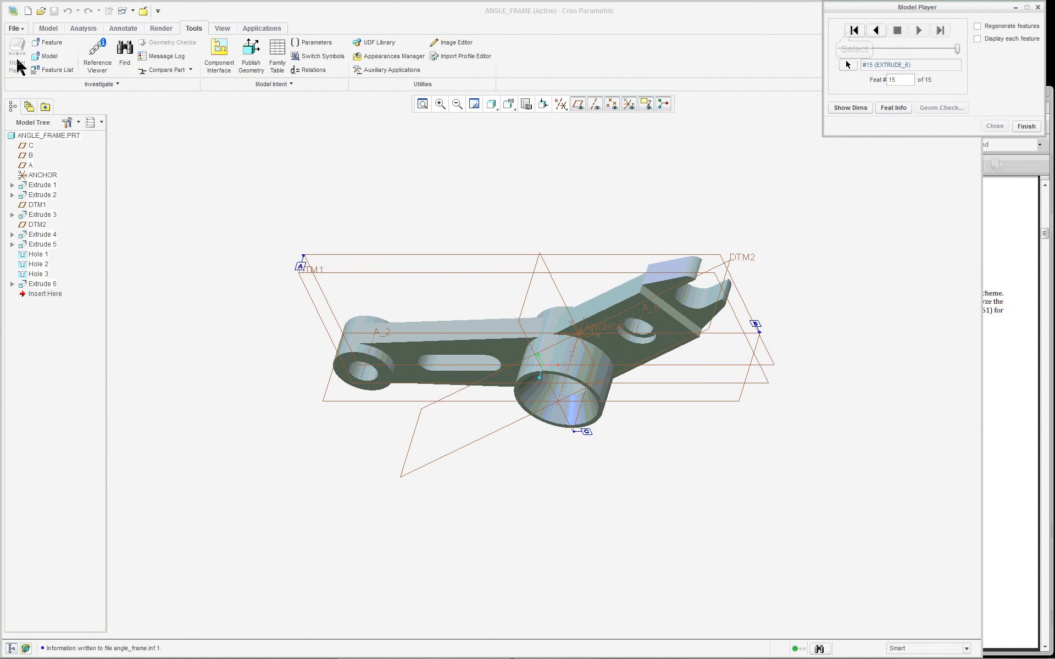
click(853, 31)
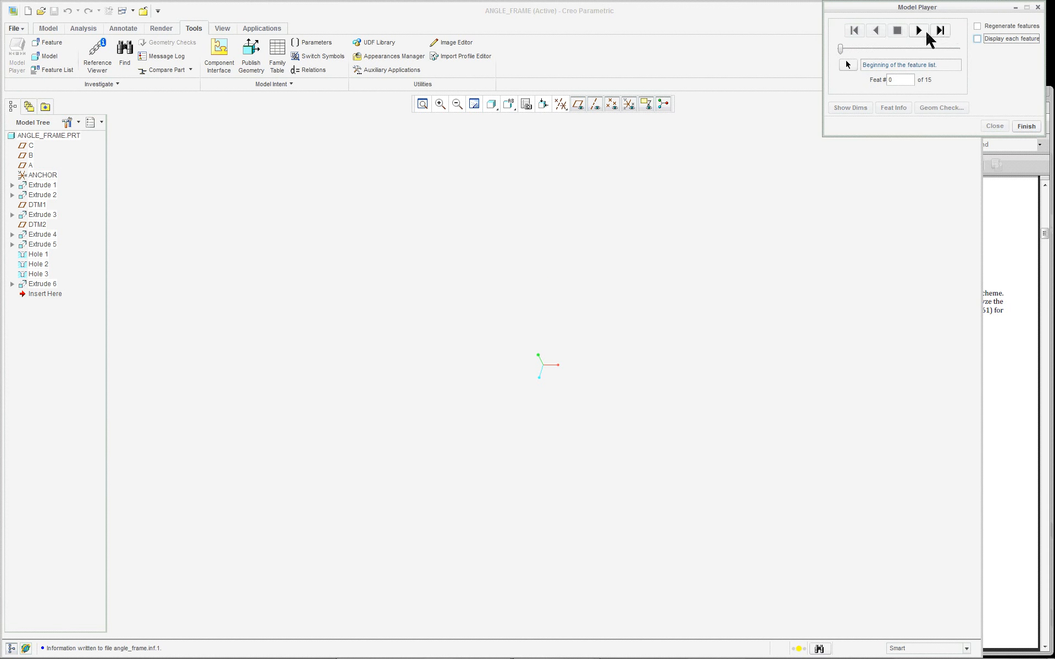
click(918, 30)
click(918, 31)
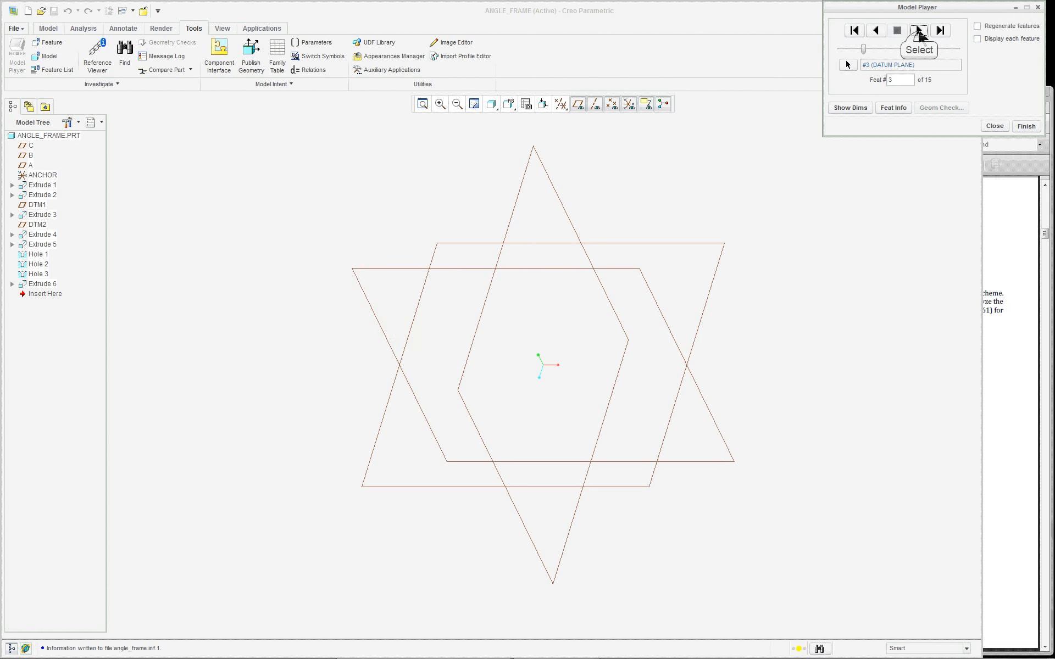
click(919, 31)
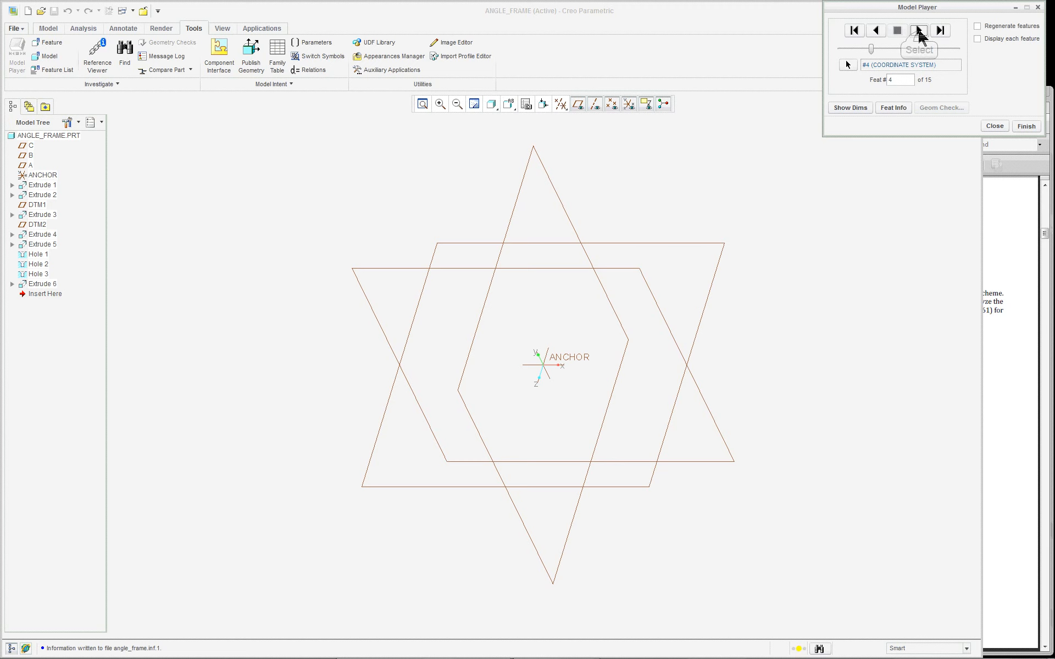
click(918, 30)
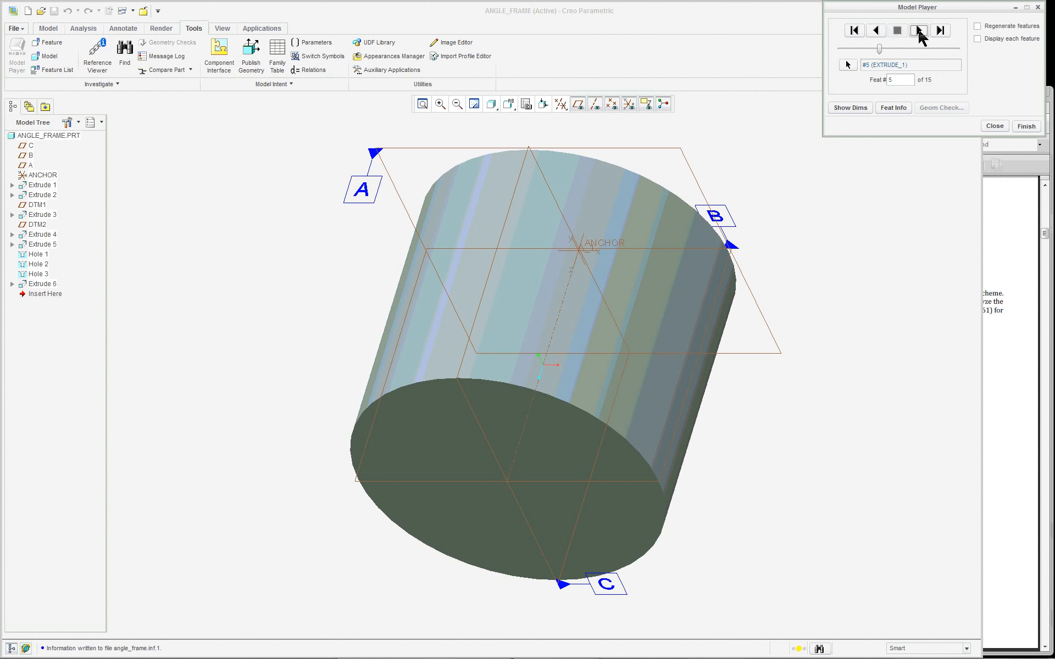
Show EXTRUDE_1's dimensions, Ø2.23 by 2.00, and refit the cylinder in view
click(850, 108)
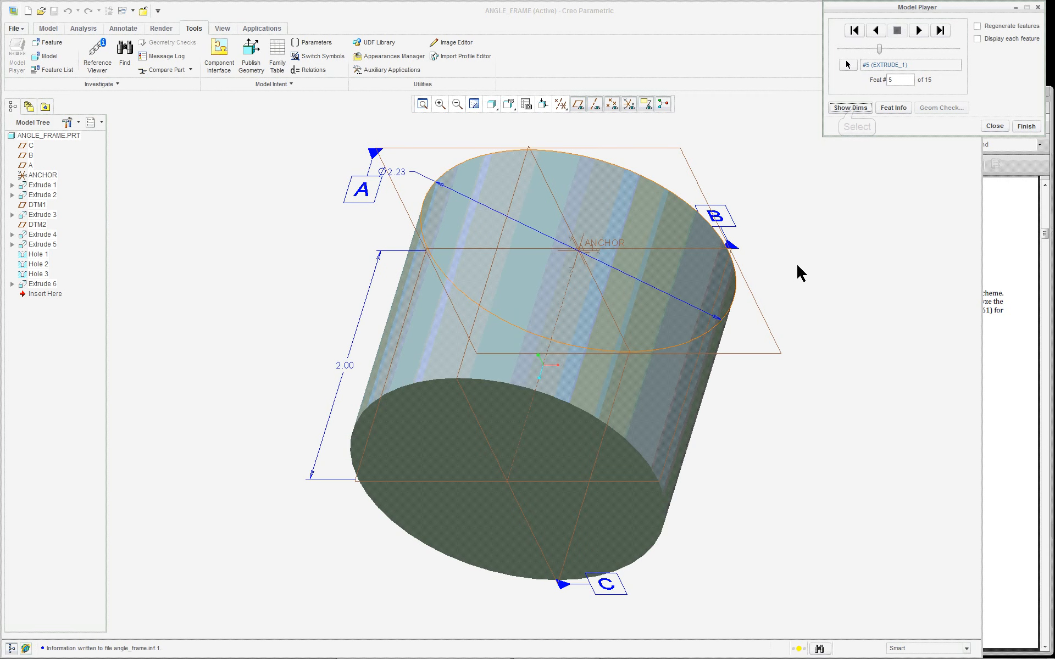
scroll(795, 268, down, 3)
scroll(825, 232, down, 1)
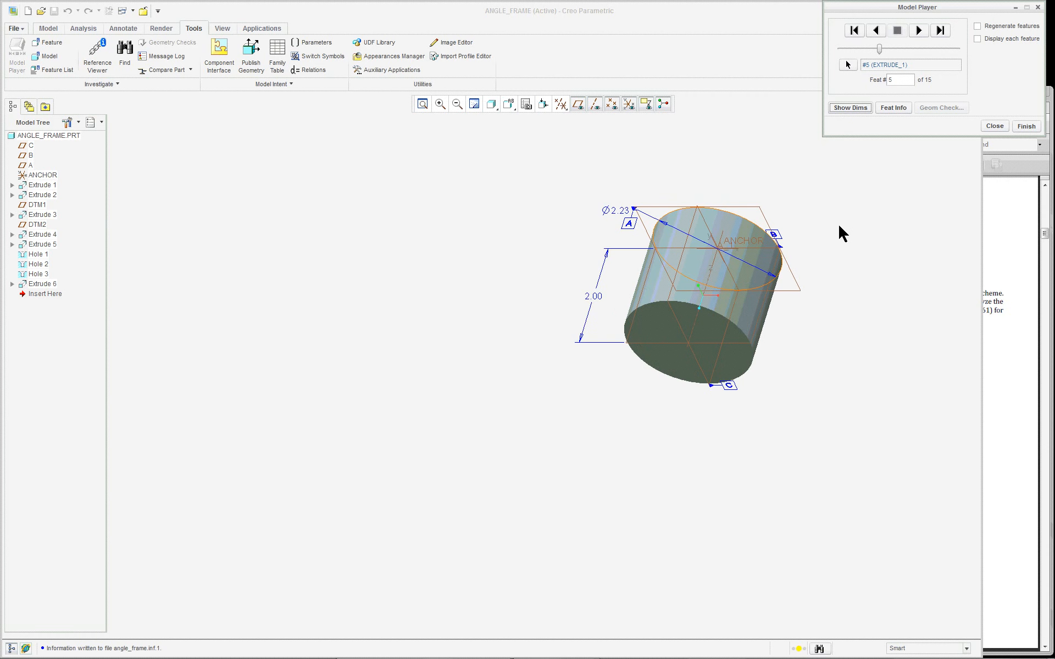
click(421, 104)
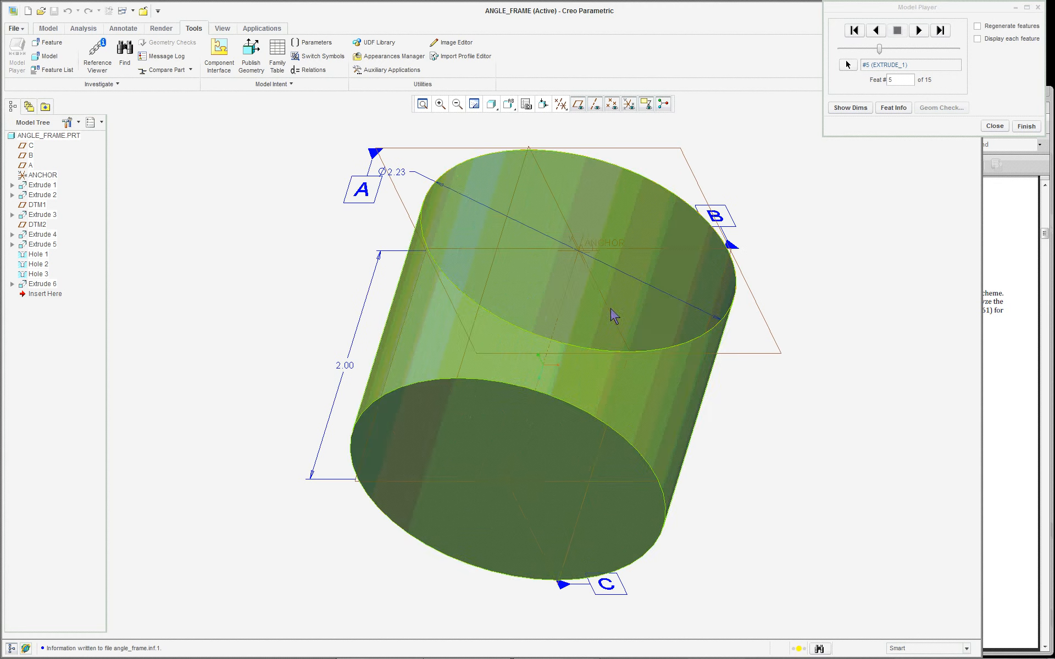
scroll(428, 291, up, 1)
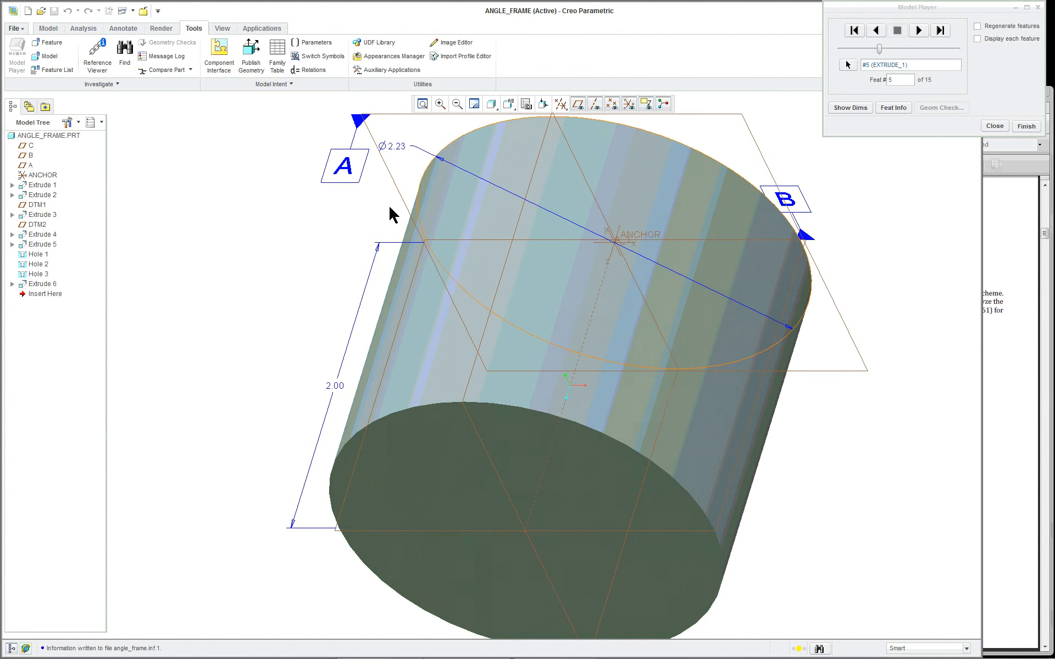
scroll(867, 233, down, 2)
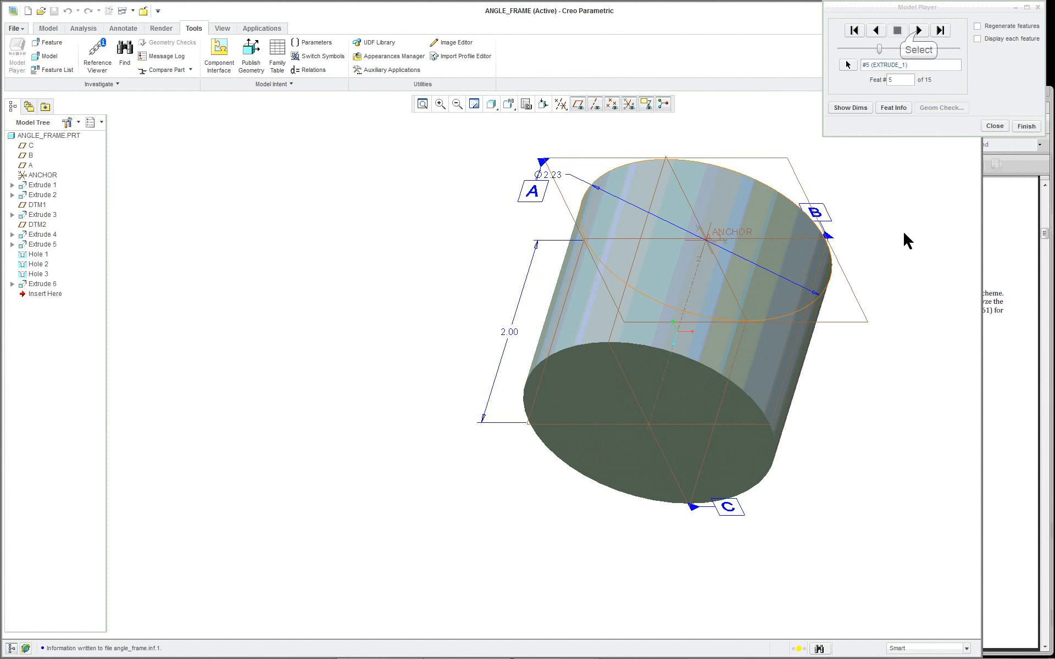
Step the replay through EXTRUDE_2, DTM1 and EXTRUDE_3 to feature 9, showing dimensions along the way
click(918, 31)
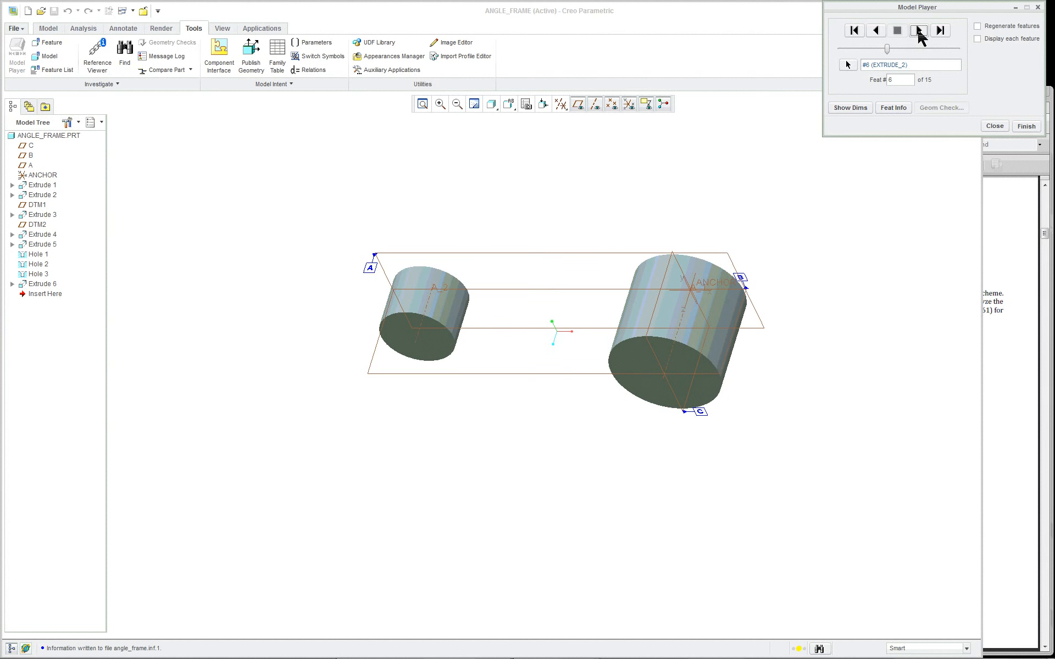
click(444, 301)
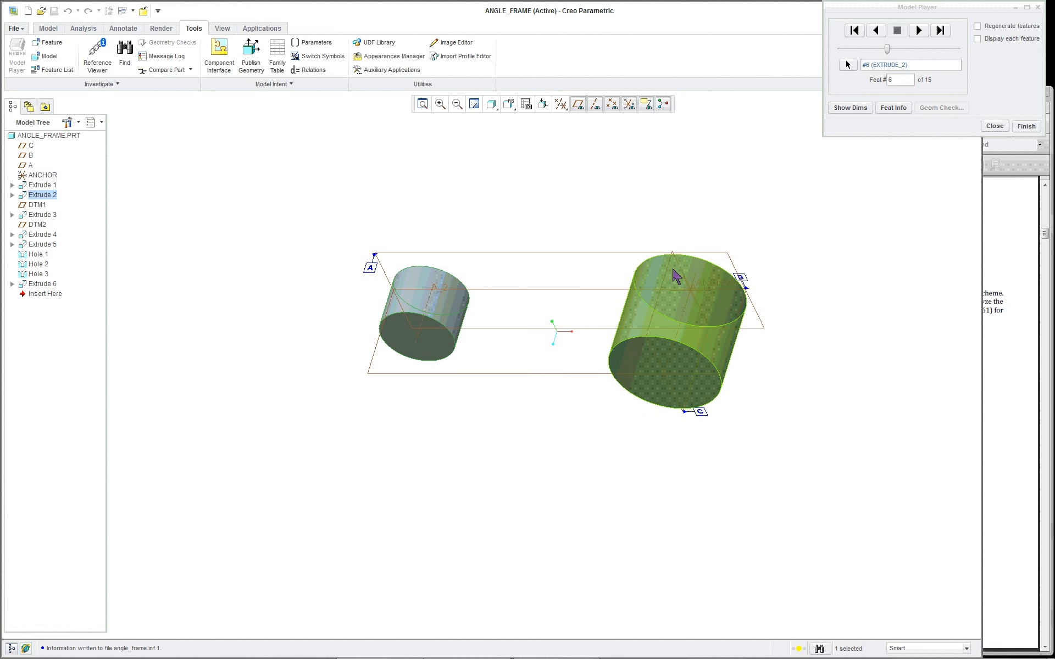
click(918, 32)
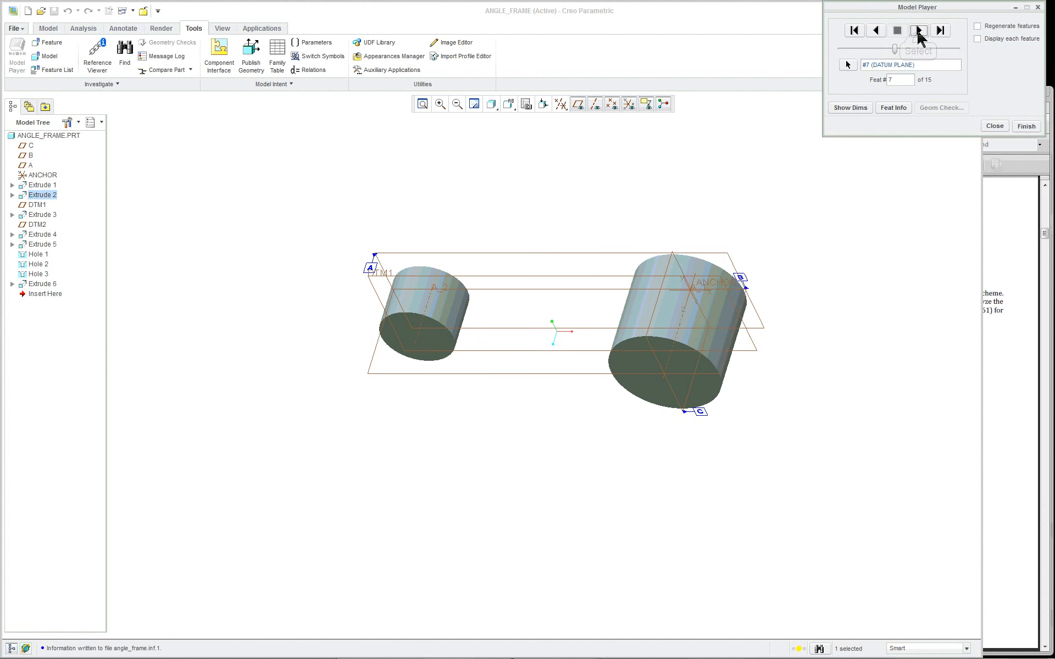
click(855, 109)
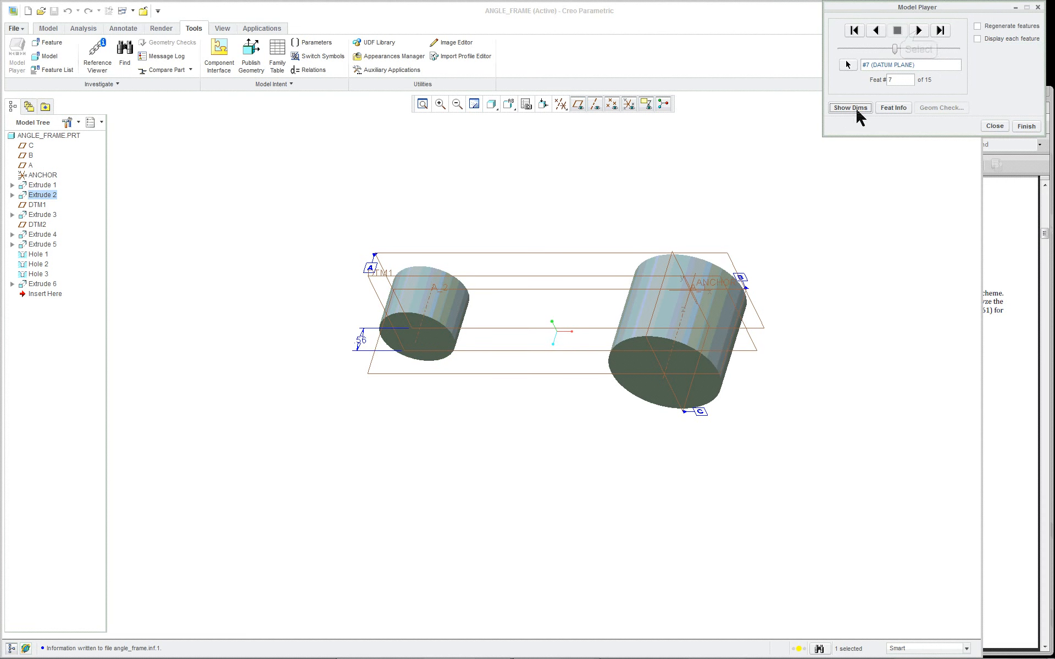
click(919, 31)
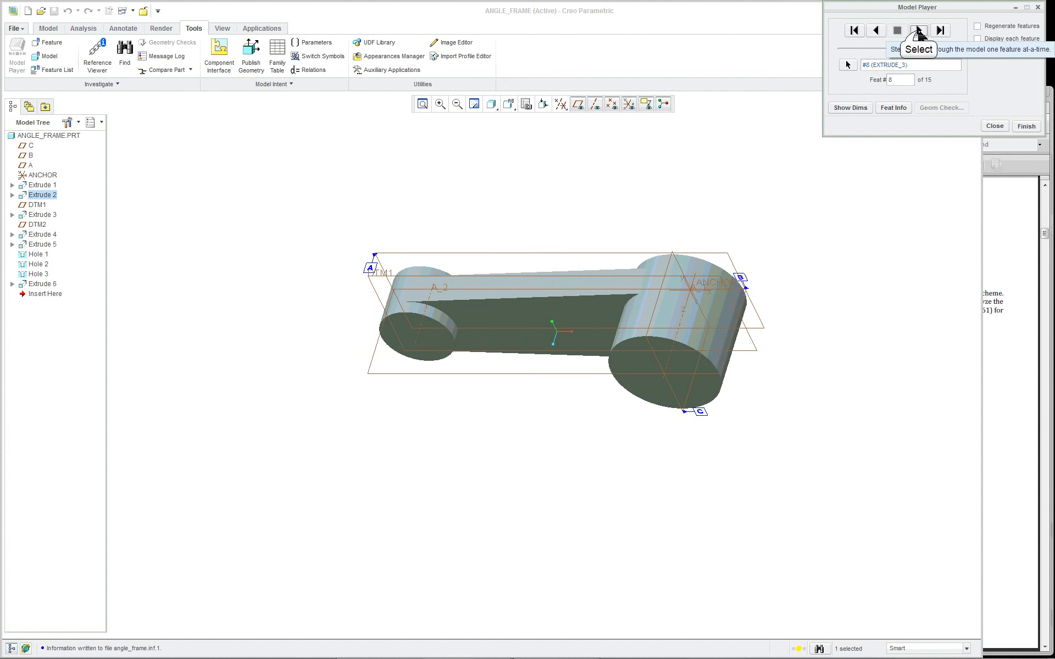
click(919, 32)
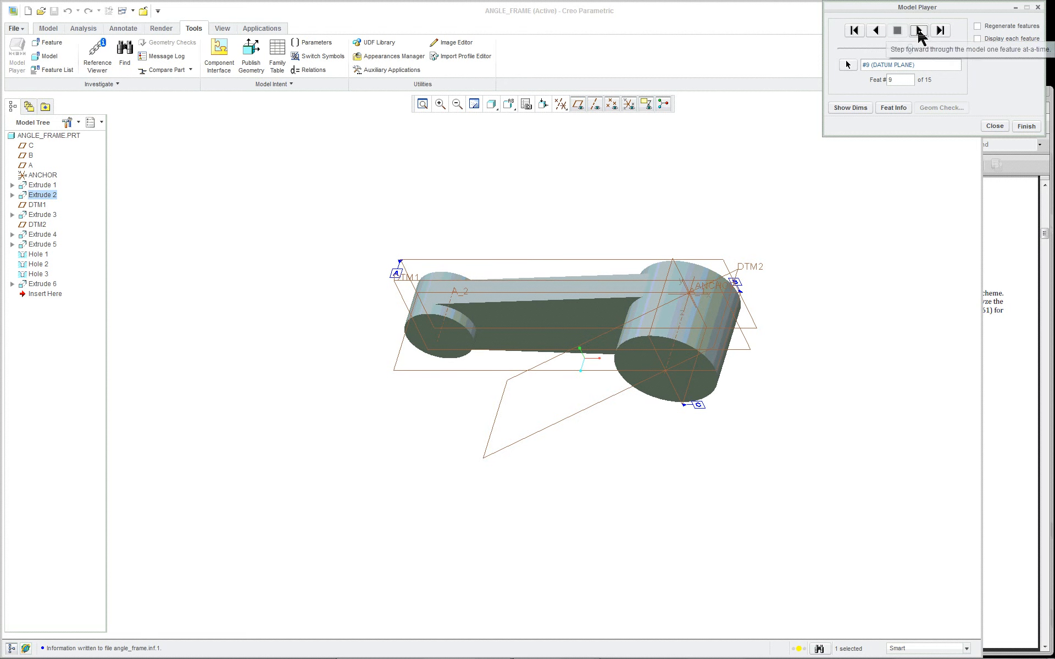
Replay EXTRUDE_4 and the EXTRUDE_5 fork cut, displaying each one's dimensions
click(596, 407)
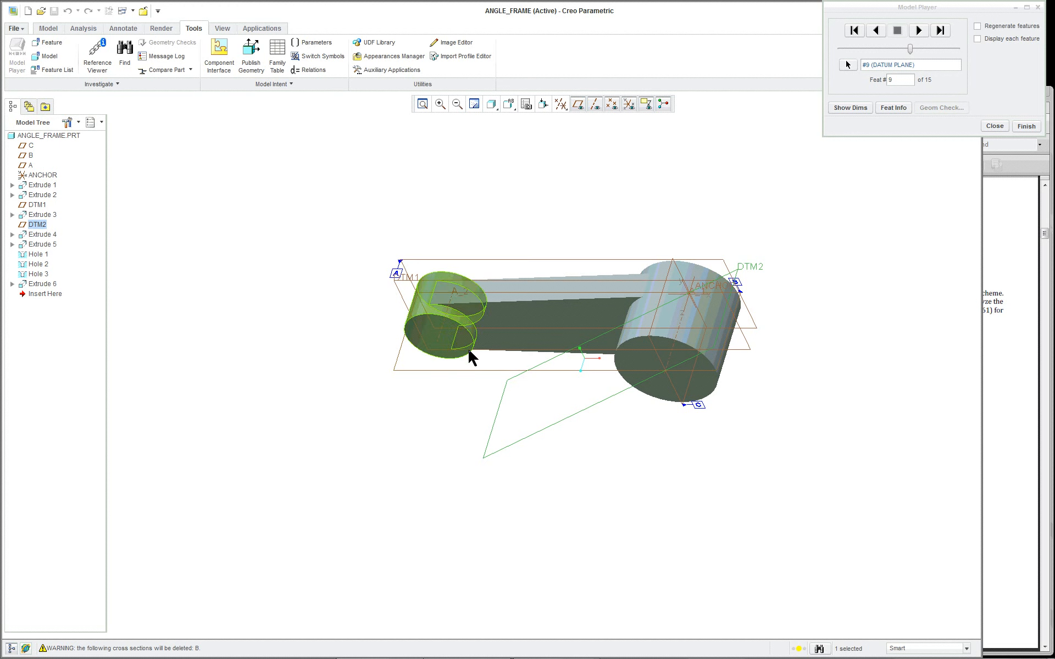
click(918, 30)
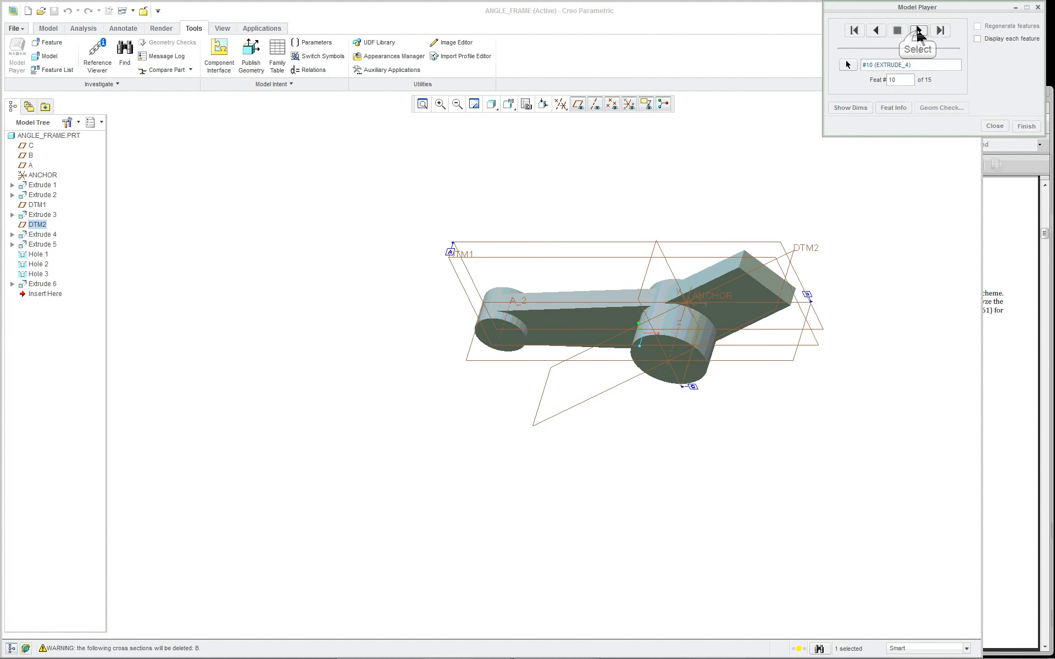
click(865, 109)
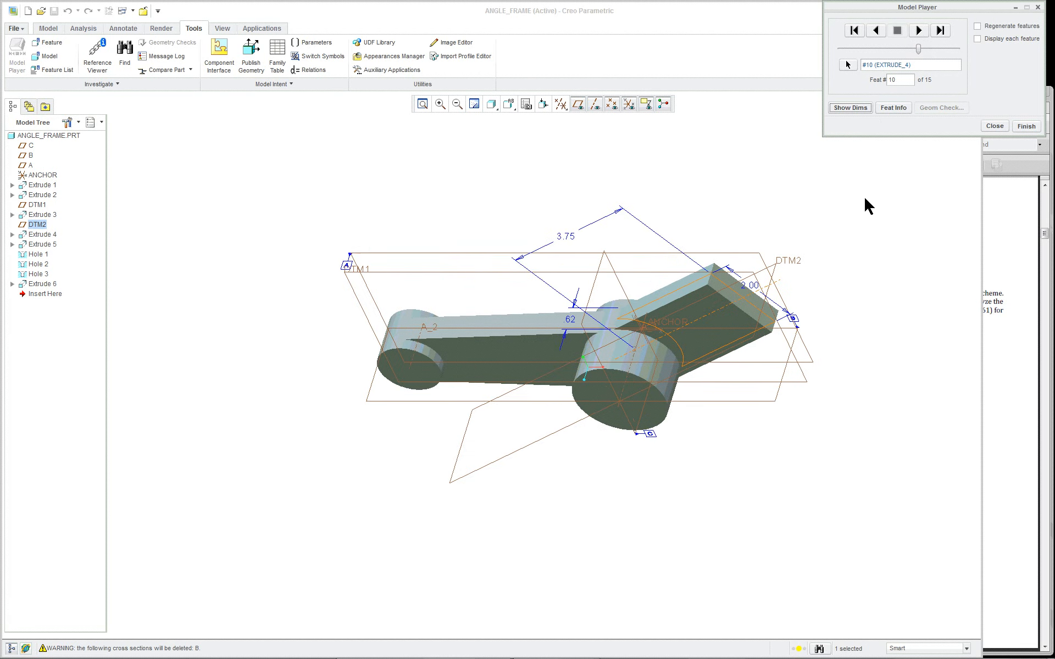
scroll(864, 196, up, 2)
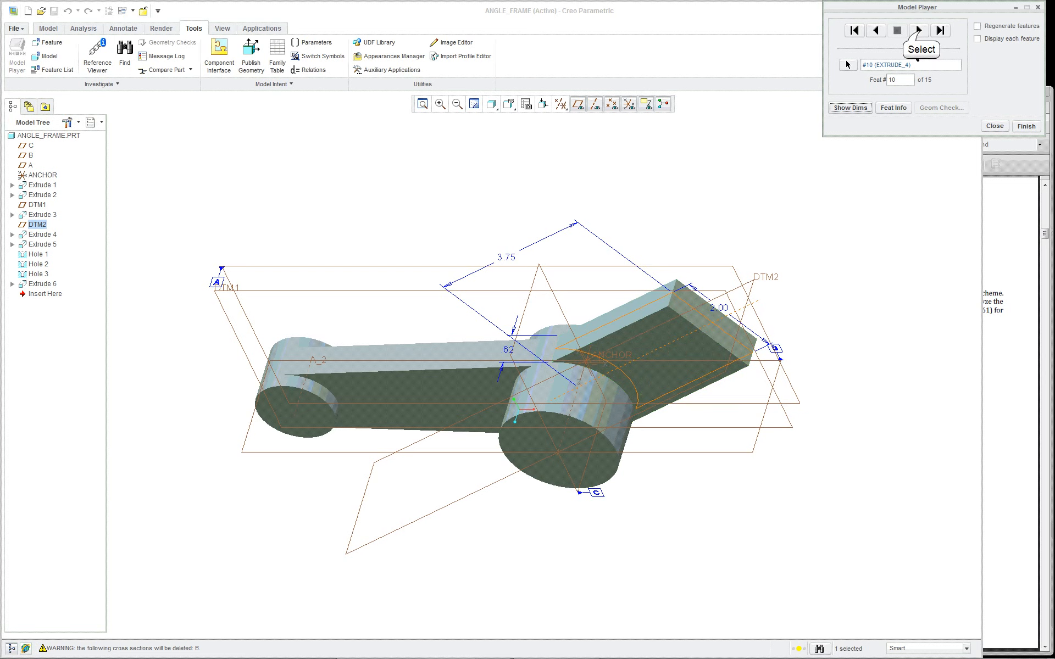
click(919, 30)
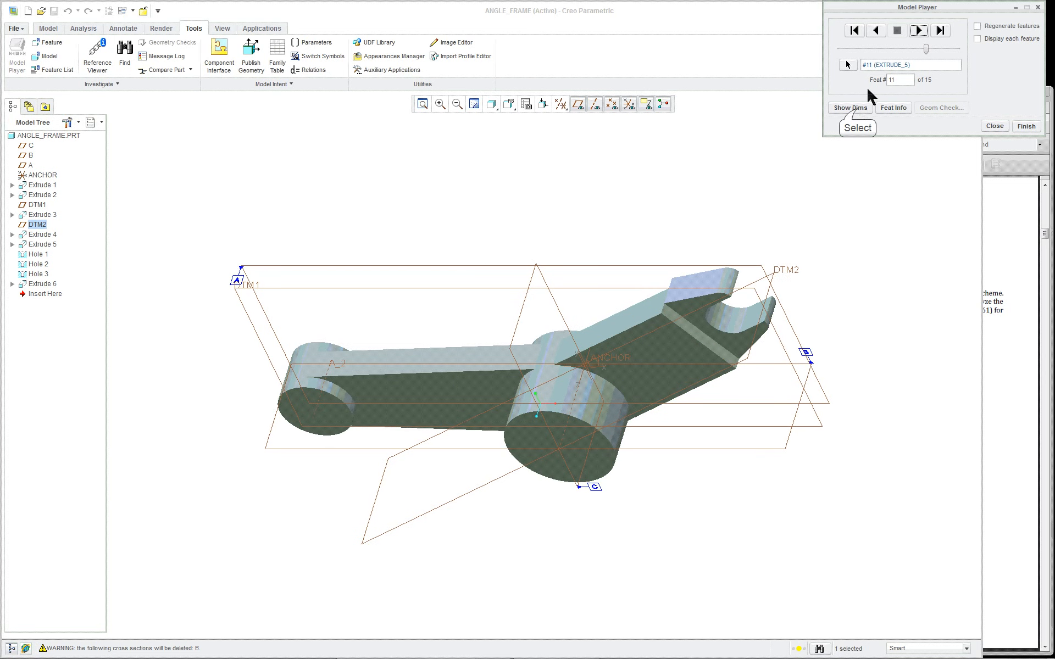
click(857, 109)
middle_drag(844, 302, 833, 292)
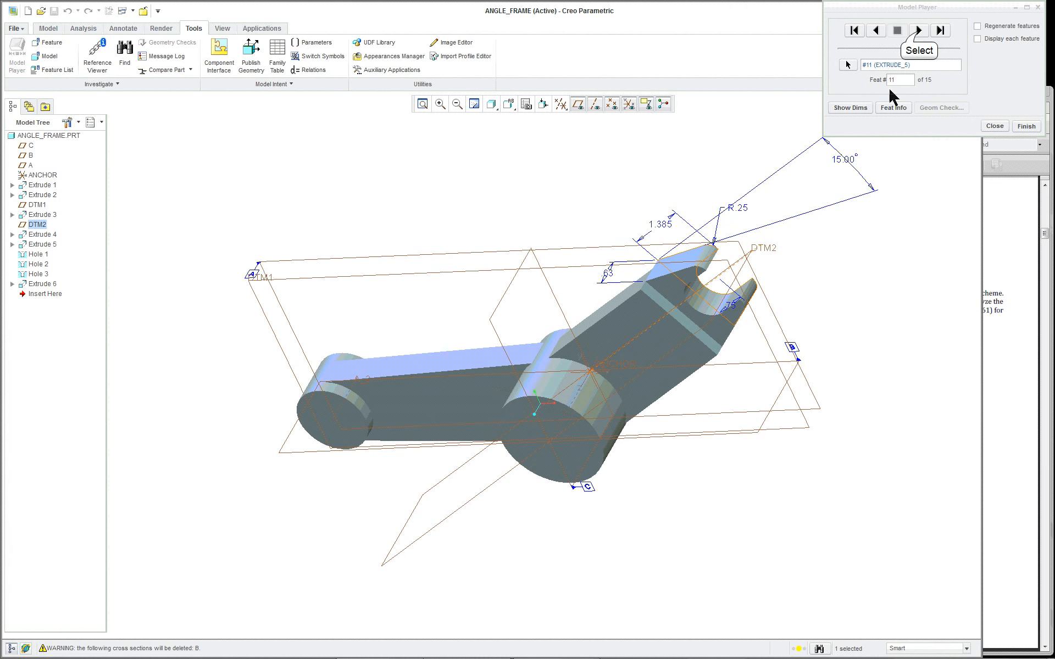
Step through HOLE_1–3 and the EXTRUDE_6 slot, then finish the replay
click(919, 32)
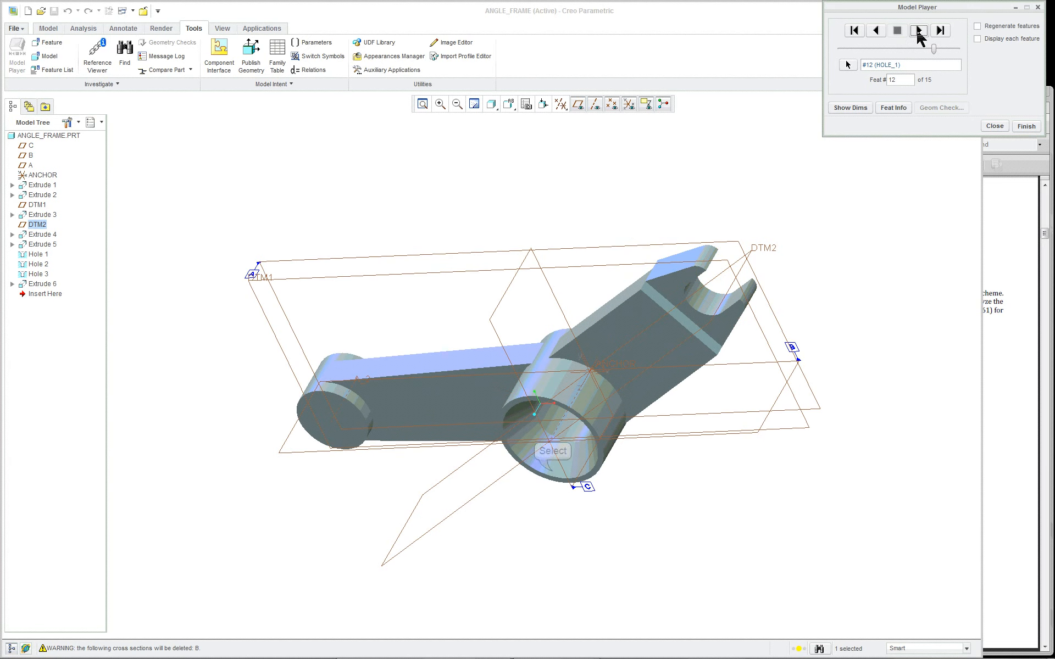
click(553, 477)
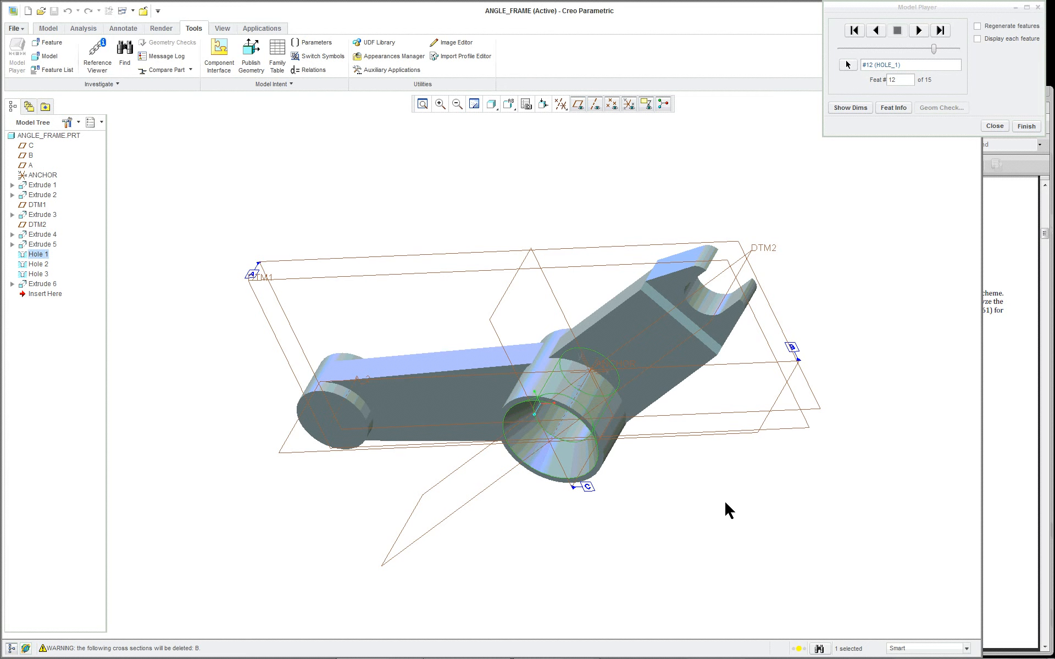
click(920, 31)
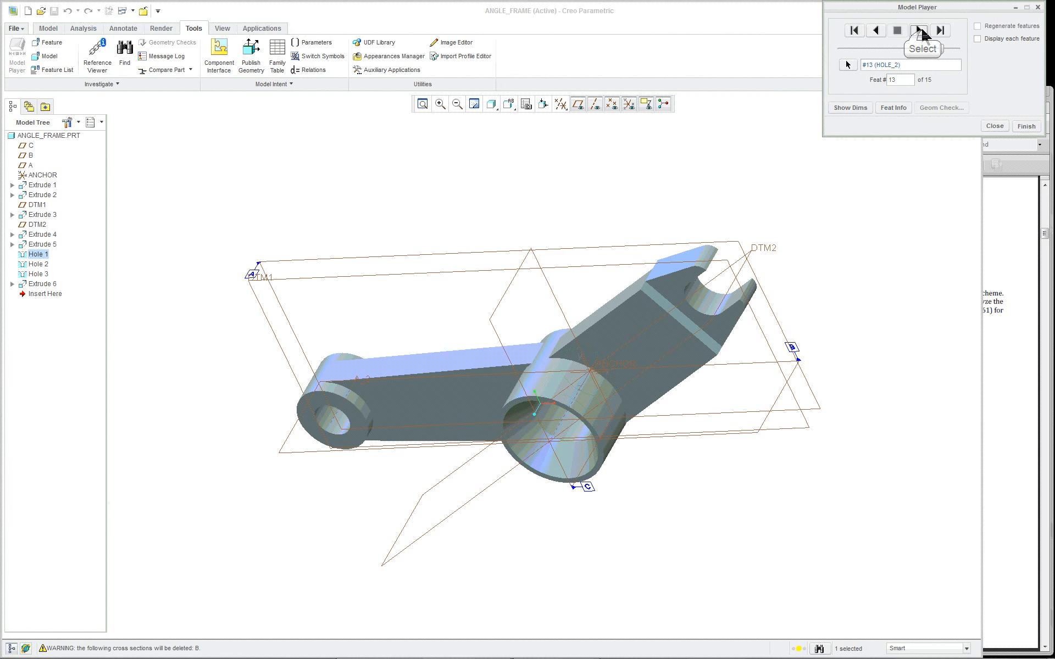
click(921, 32)
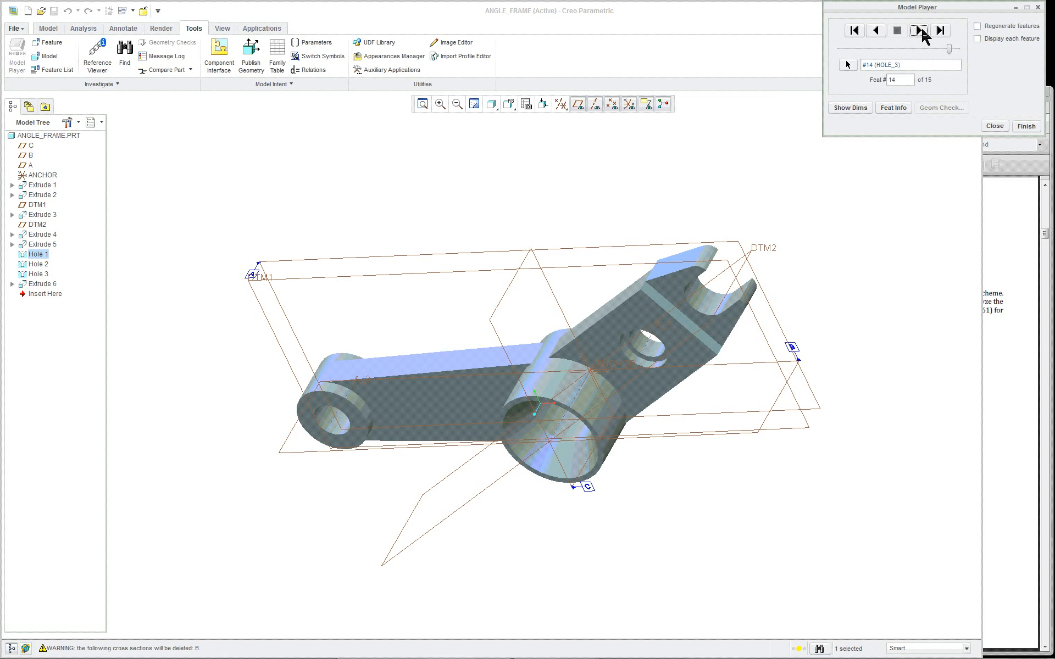
click(921, 32)
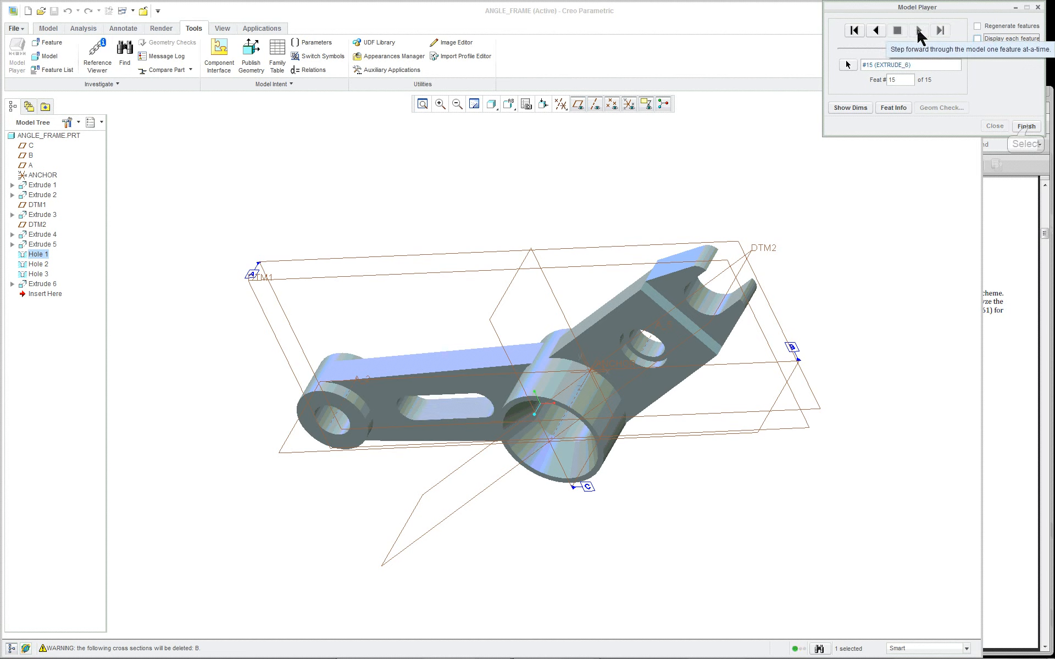
click(1026, 126)
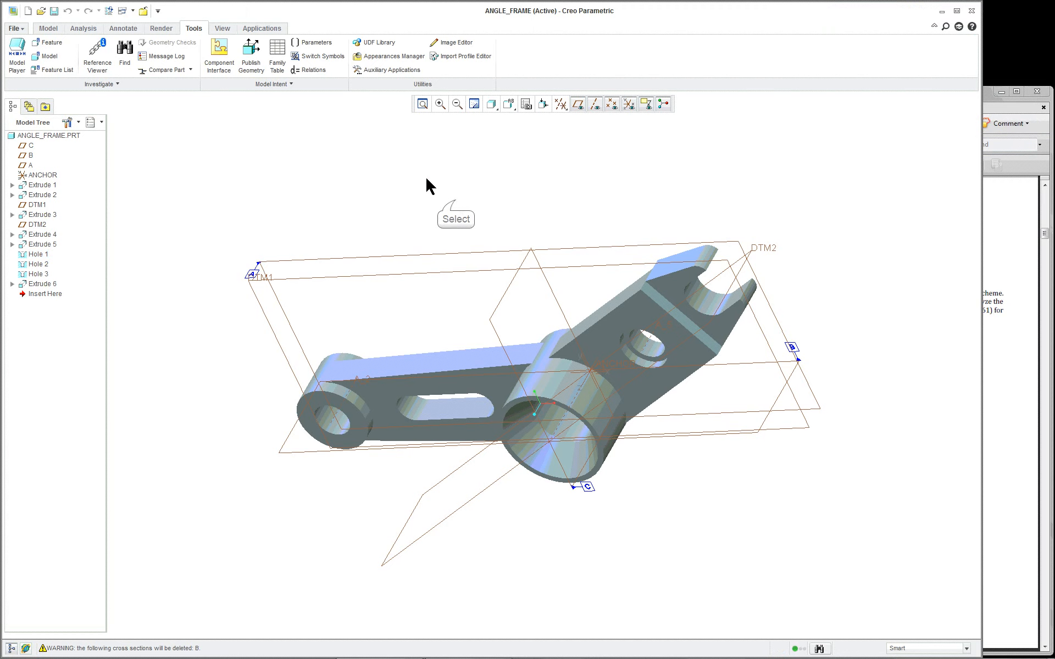
Restore the standard orientation and move the Insert Here marker up the model tree
click(509, 104)
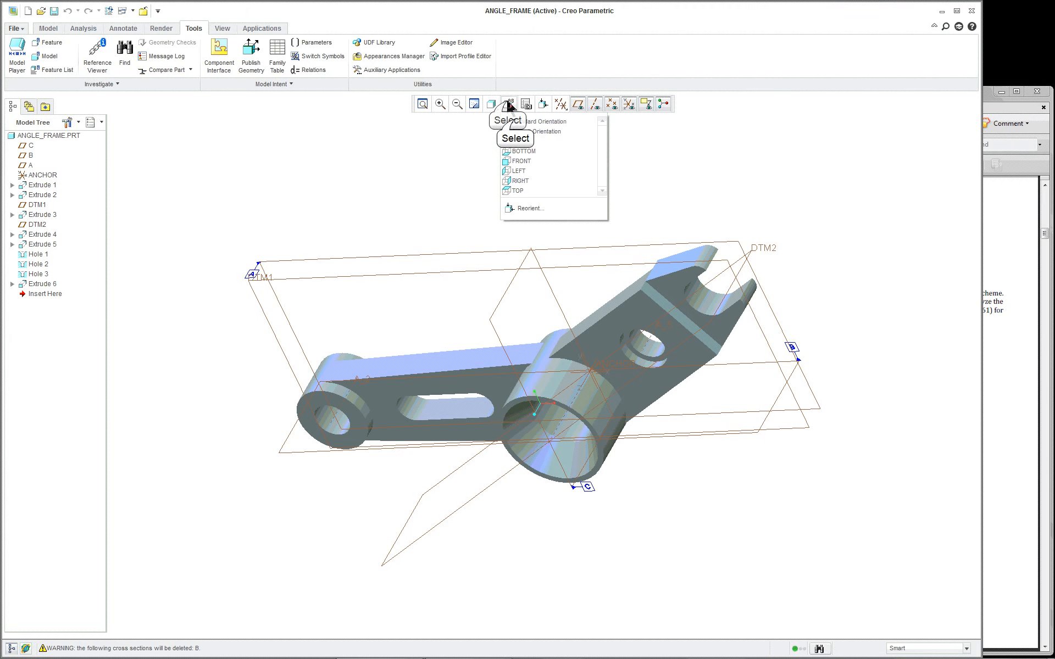
click(527, 121)
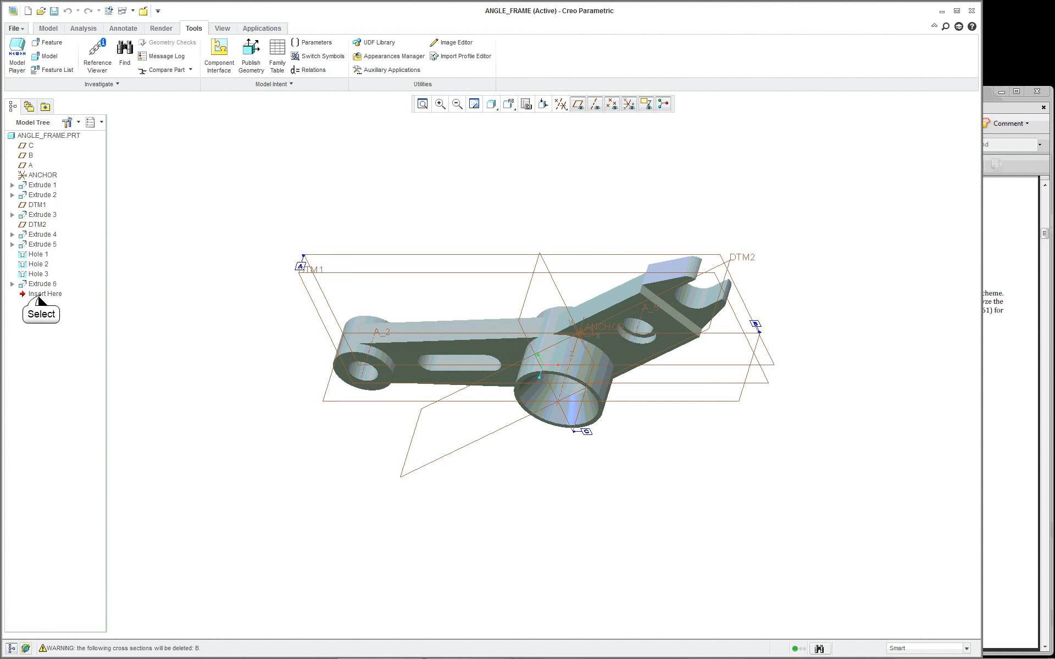
drag(36, 295, 40, 255)
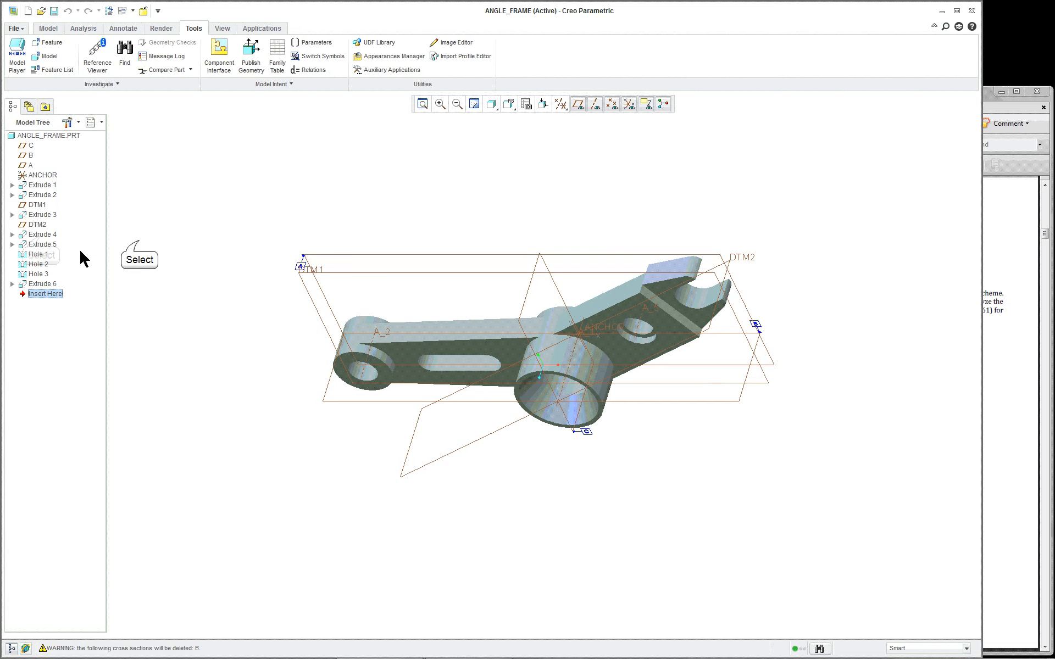
click(139, 240)
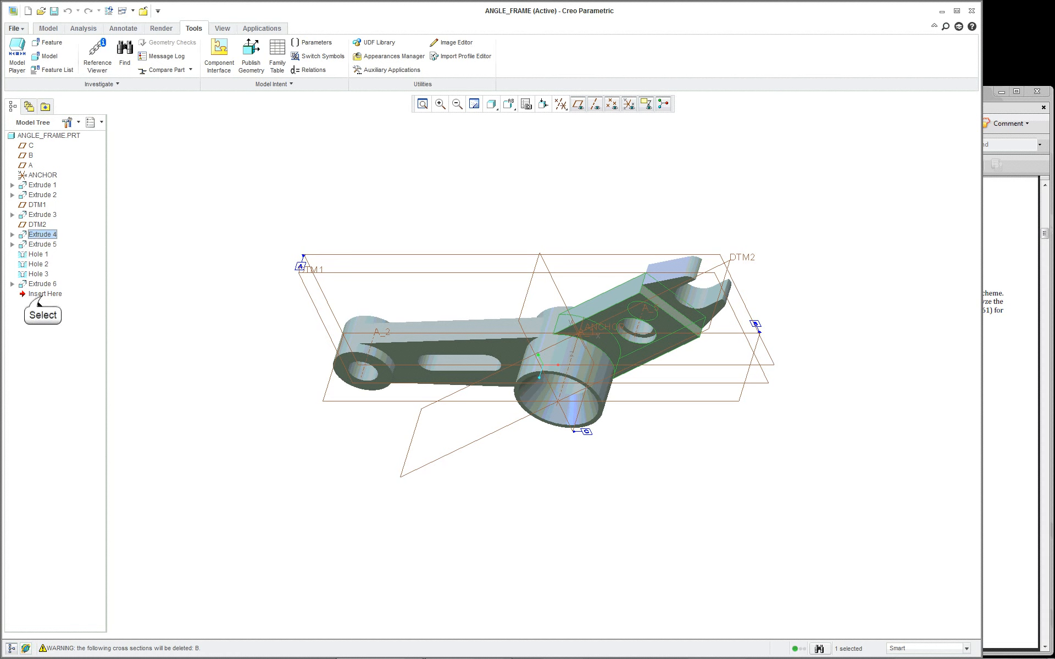
click(42, 295)
drag(42, 297, 46, 272)
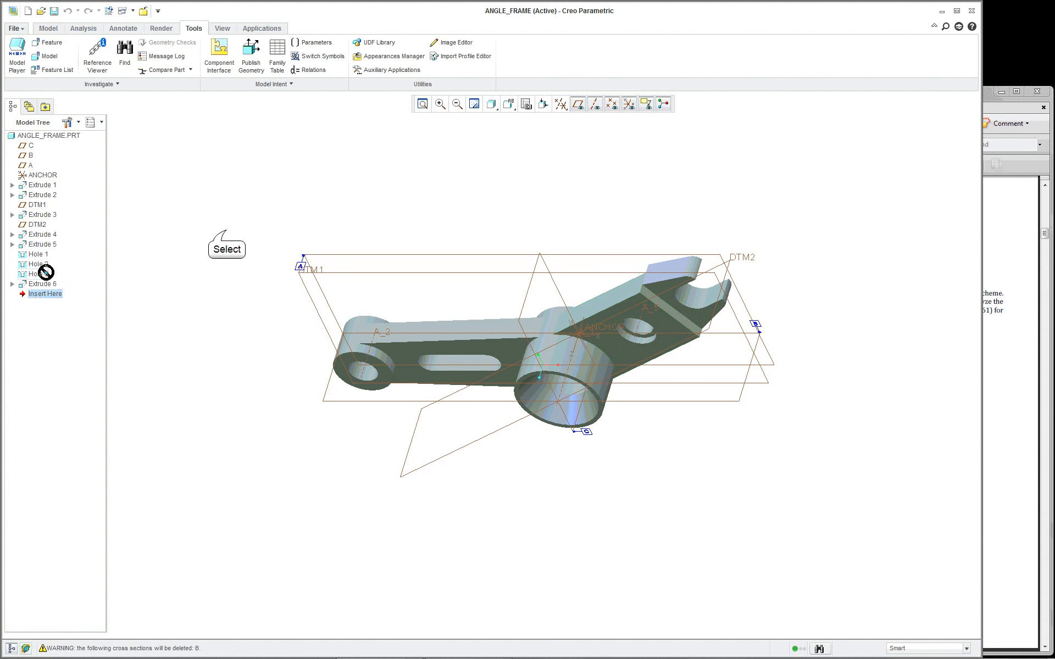
click(226, 230)
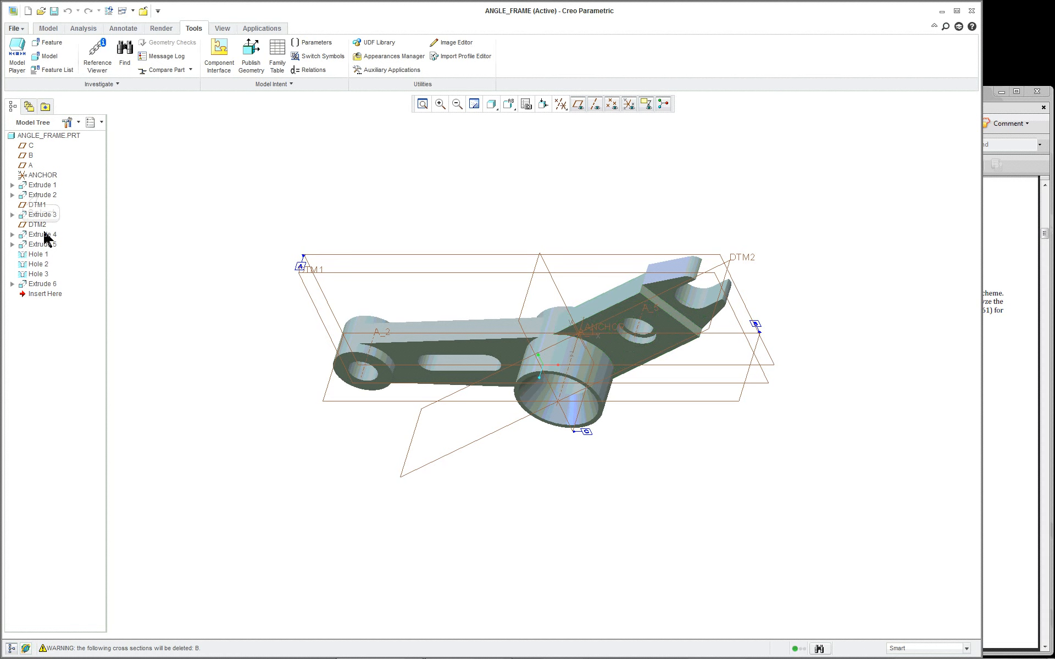
Select Extrude 2 through Extrude 6 in the model tree and suppress them
click(41, 195)
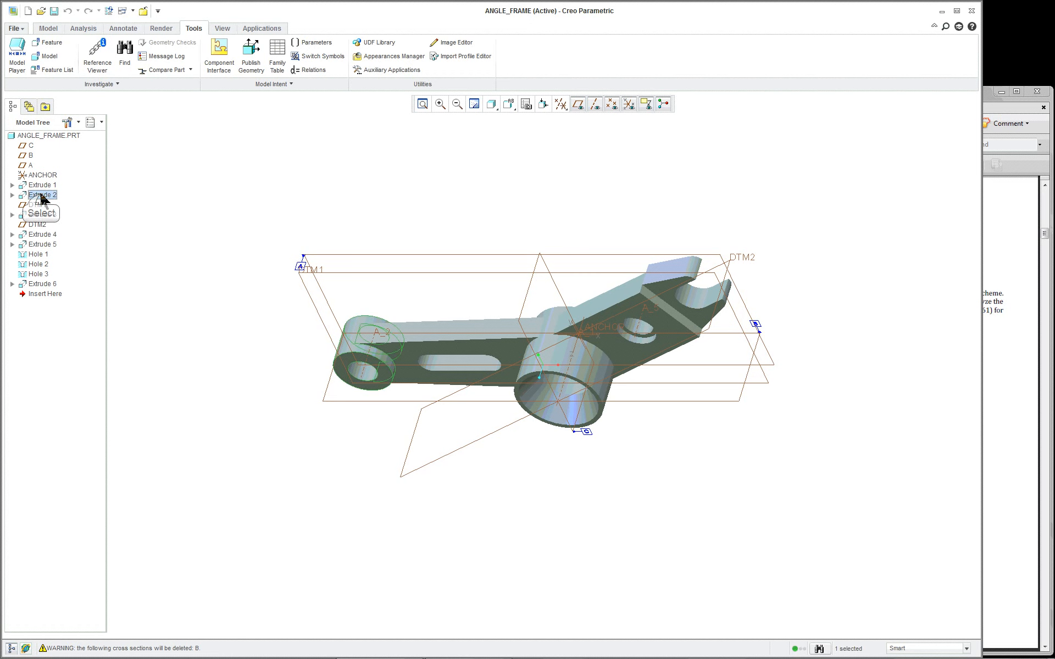
shift+click(40, 284)
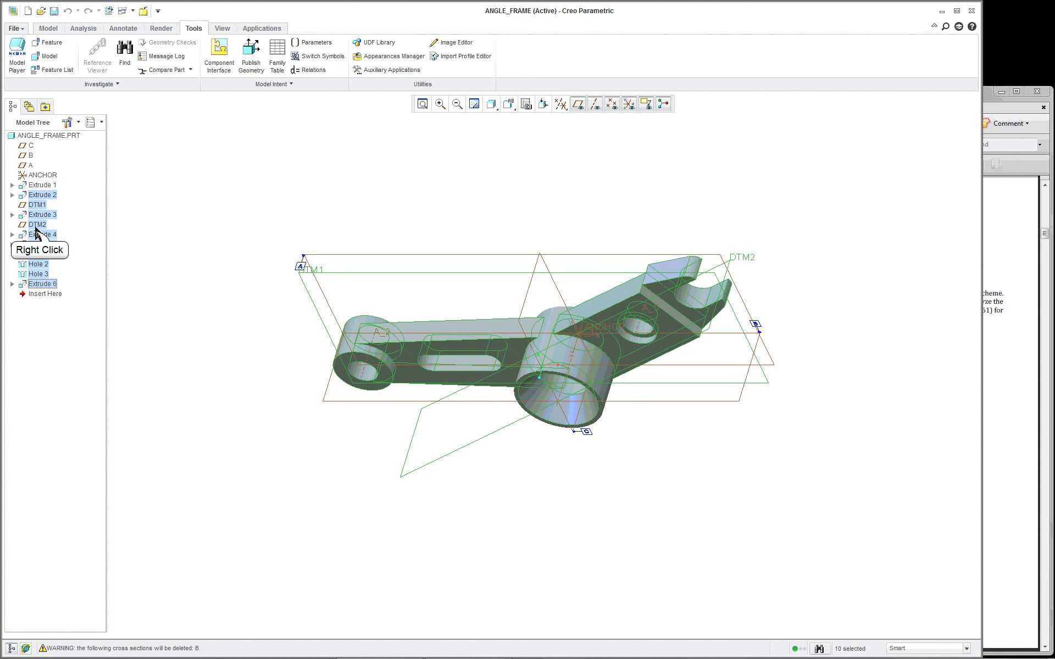
right_click(36, 229)
click(63, 277)
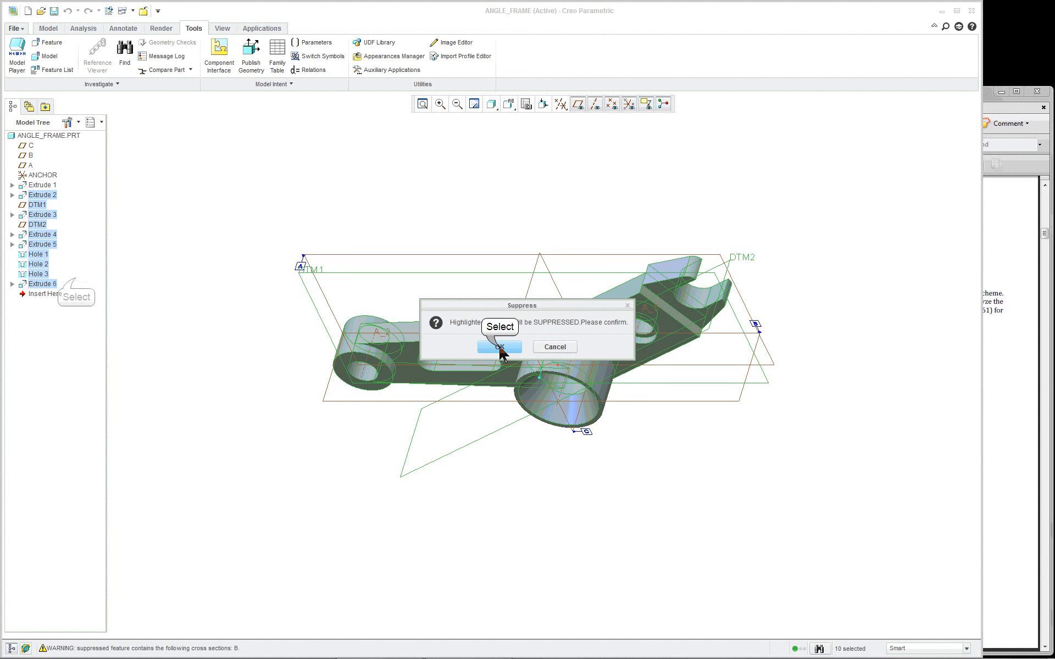
click(497, 348)
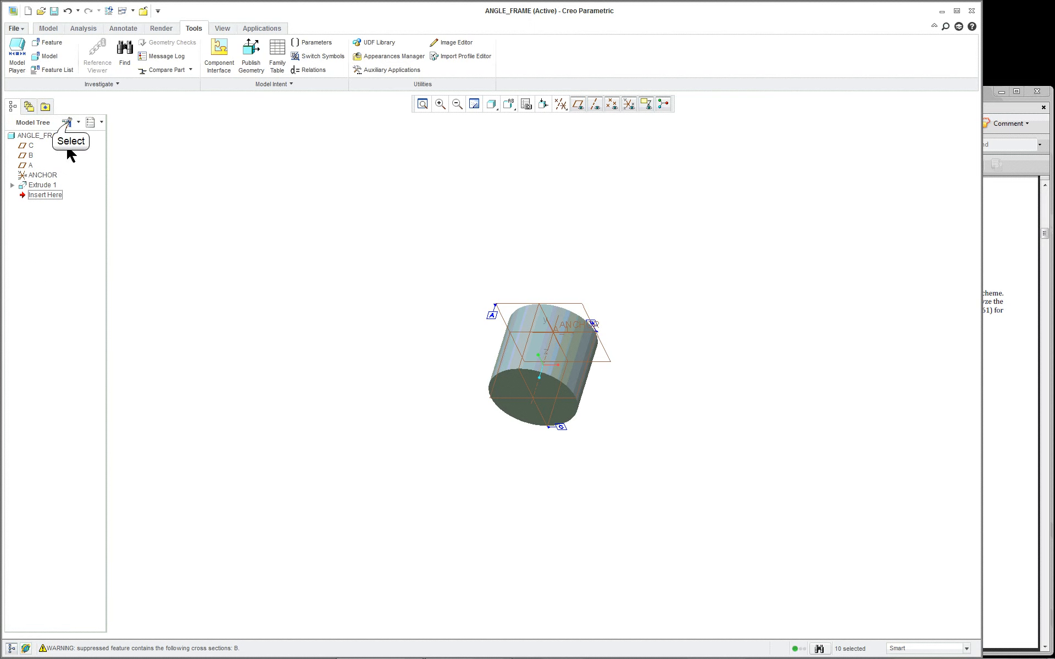
Enable suppressed features, placement folders, annotations and Auto Round Member in the tree filters
click(68, 123)
click(80, 141)
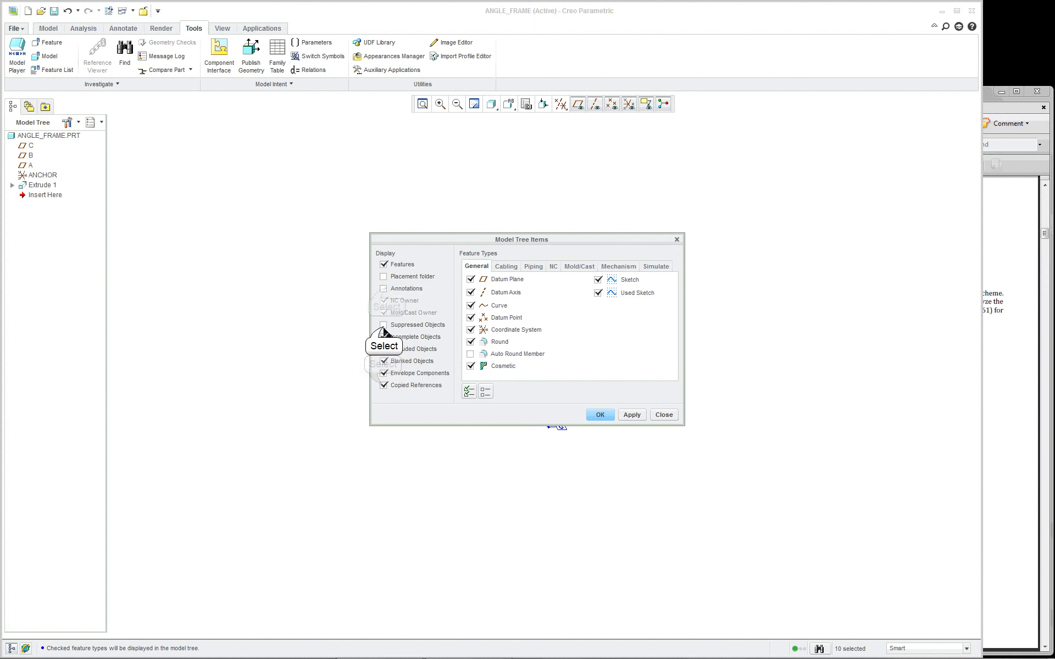
click(384, 325)
click(384, 276)
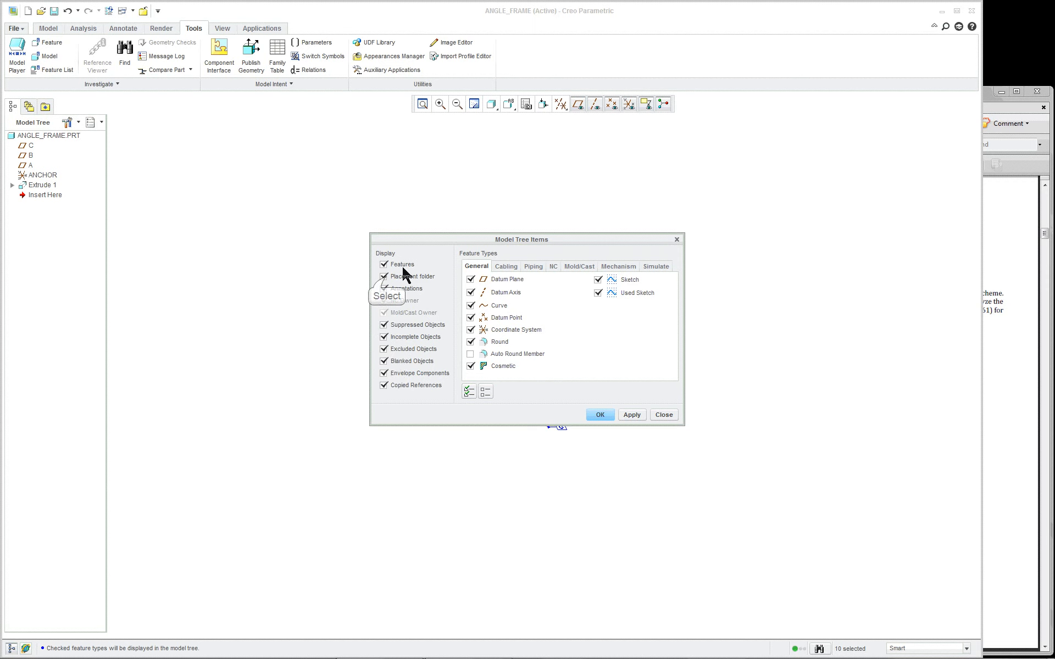
click(384, 289)
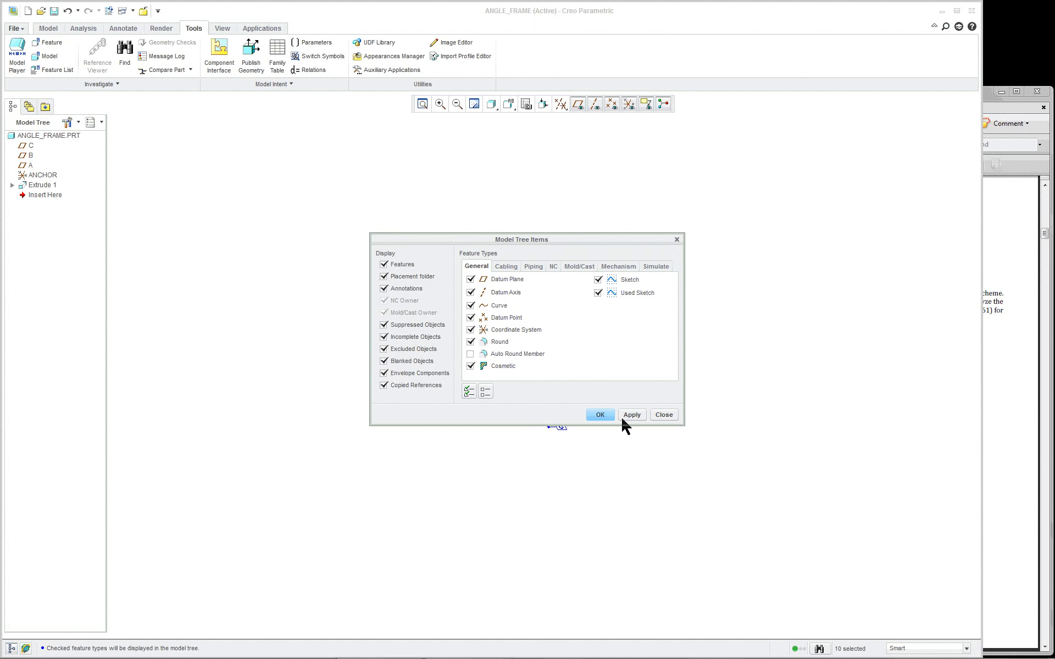
click(499, 354)
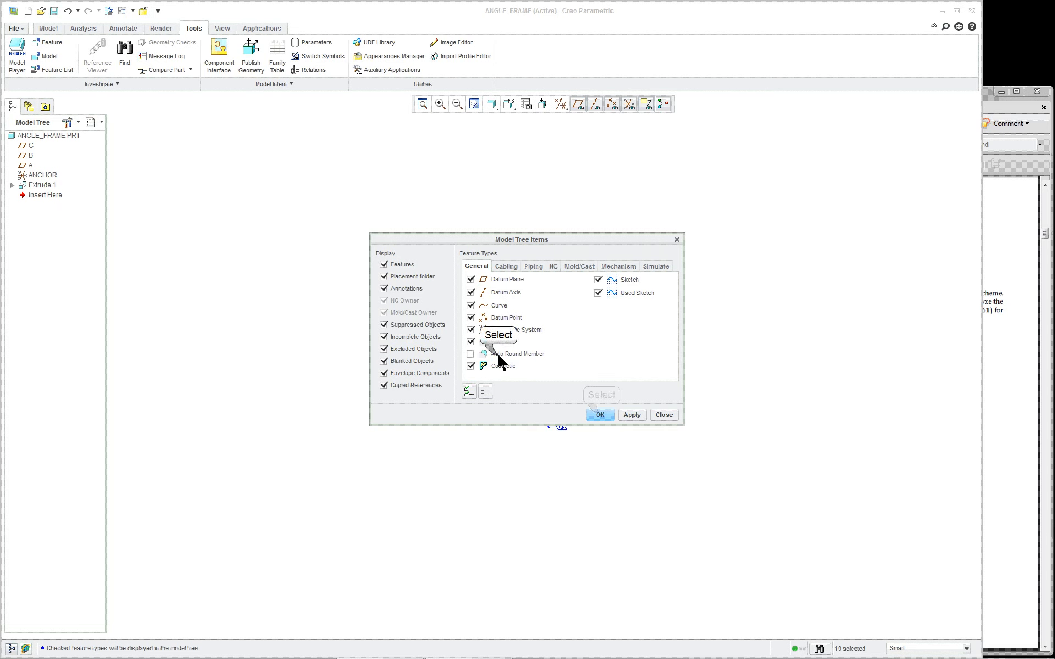
click(600, 415)
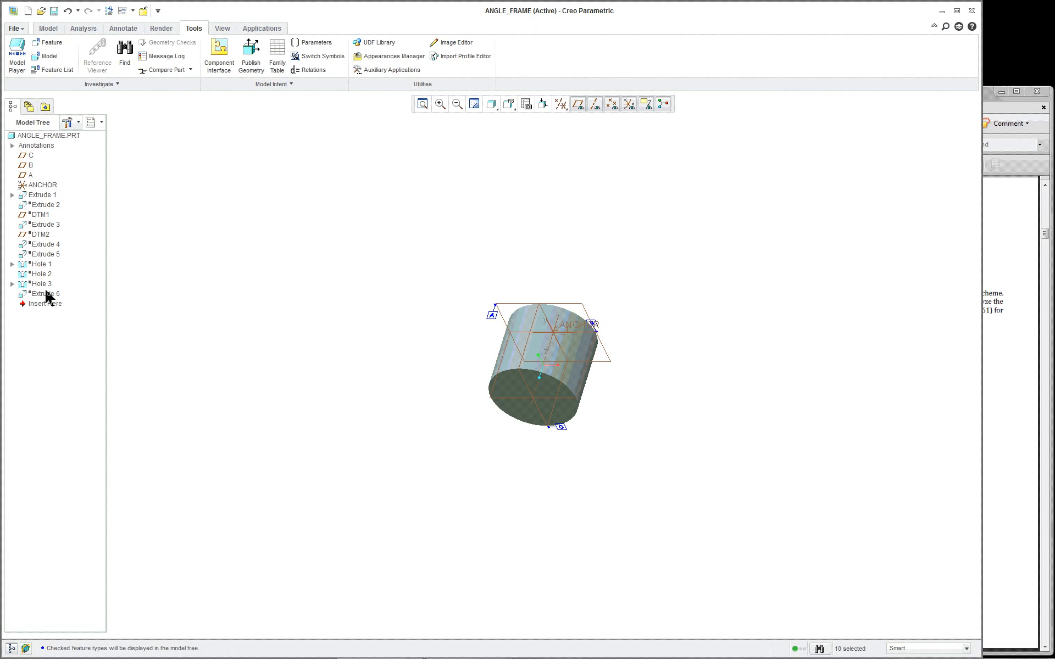
Redefine Extrude 1 and open its internal sketch for editing
click(595, 366)
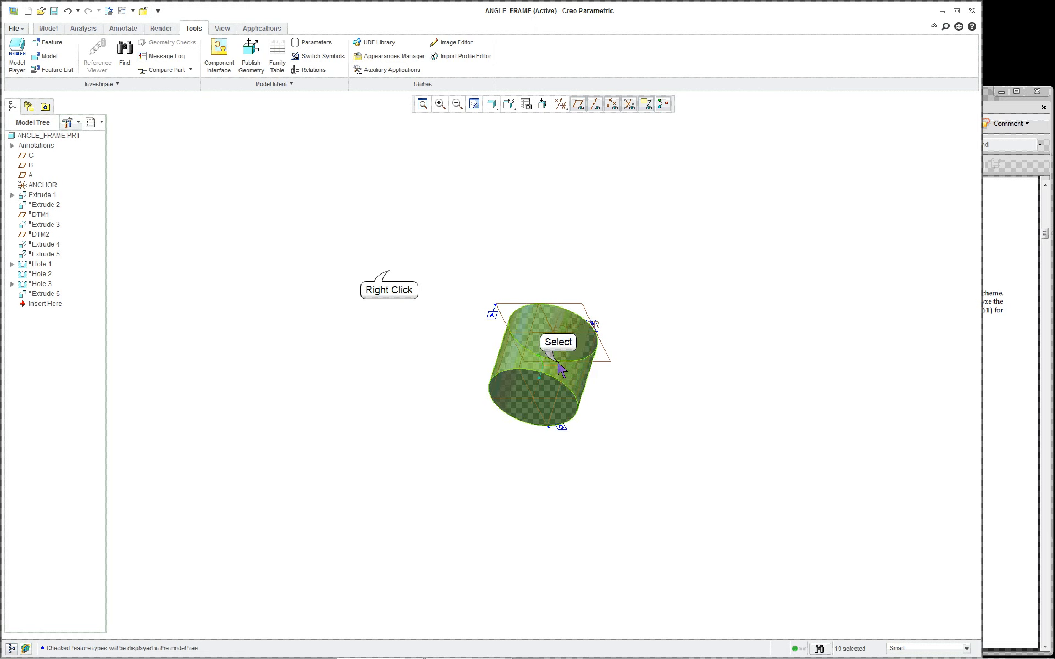
right_click(389, 272)
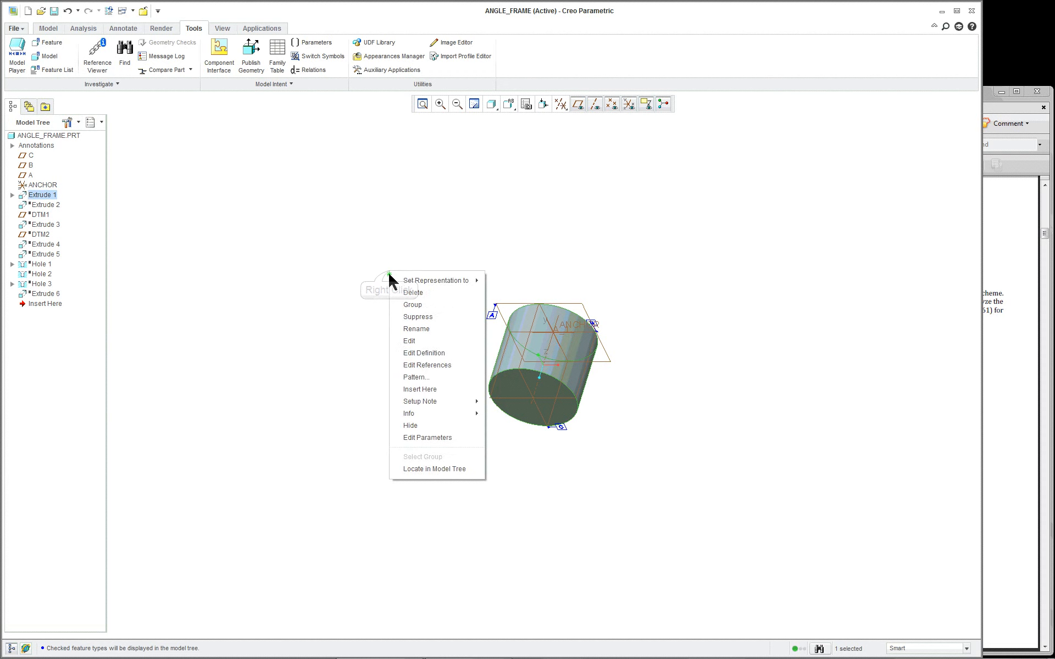
click(421, 356)
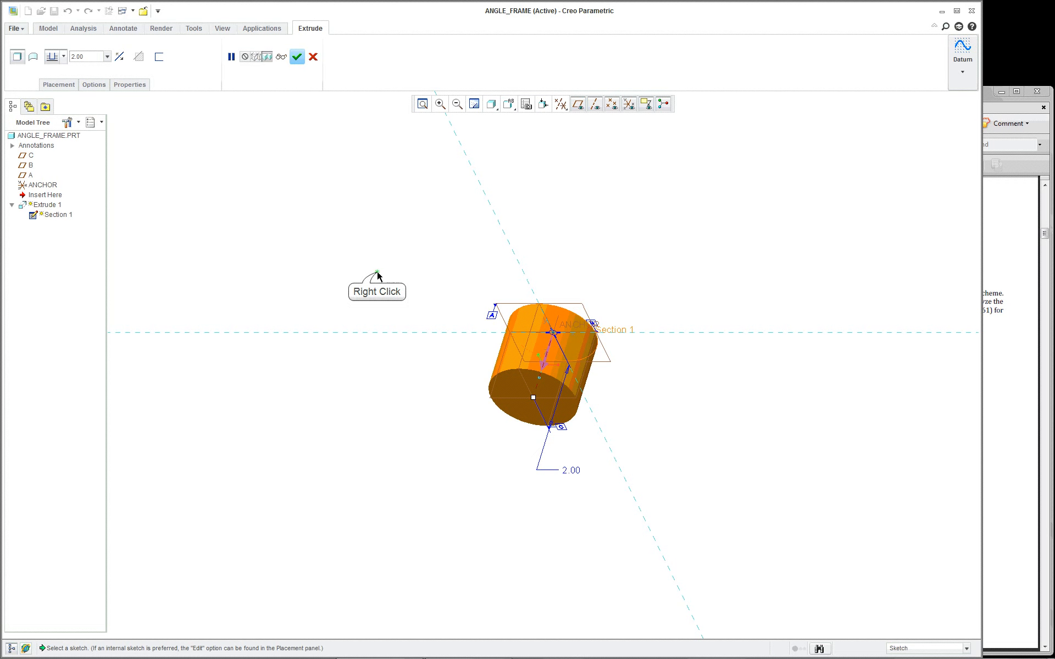
right_click(378, 273)
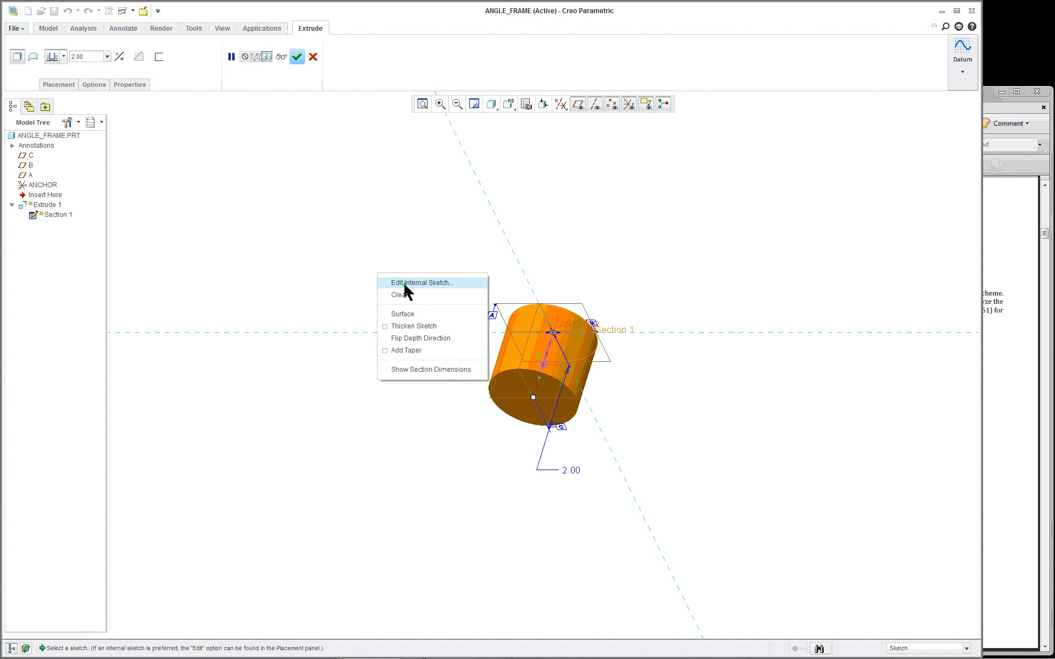
click(406, 282)
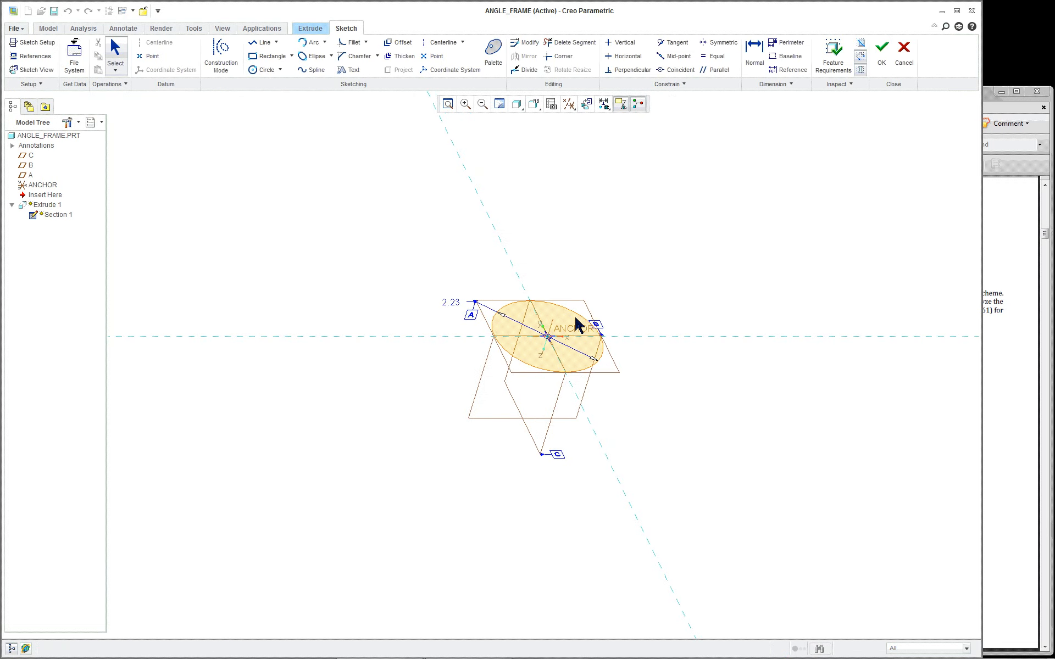
scroll(635, 358, down, 2)
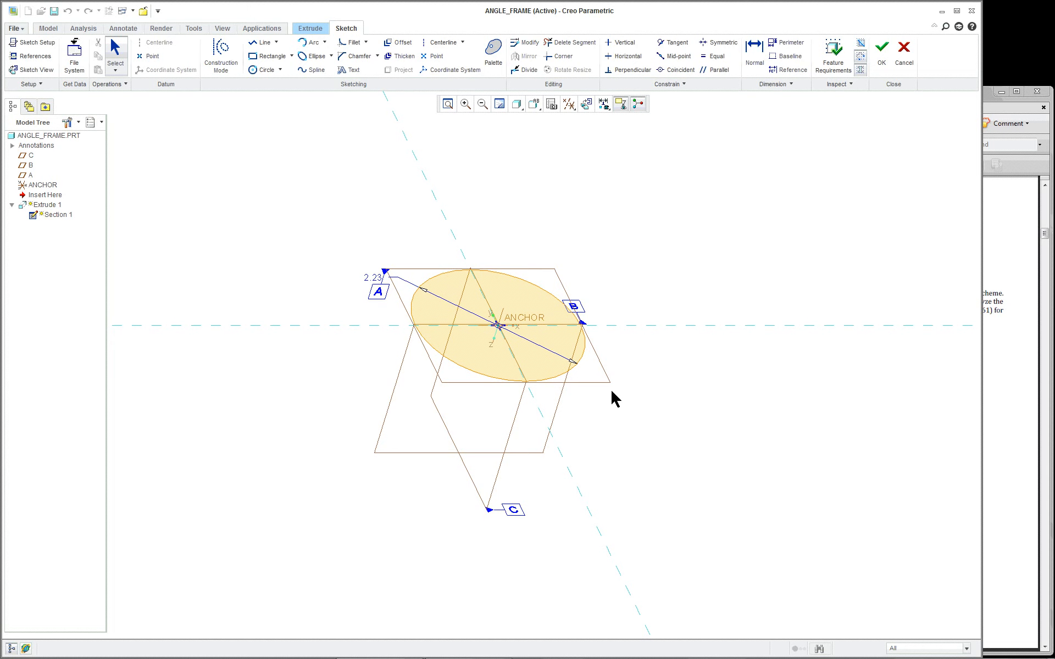
Compare the sketch with the PDF drawing, then accept it to preview the 2.00-deep cylinder
click(1019, 373)
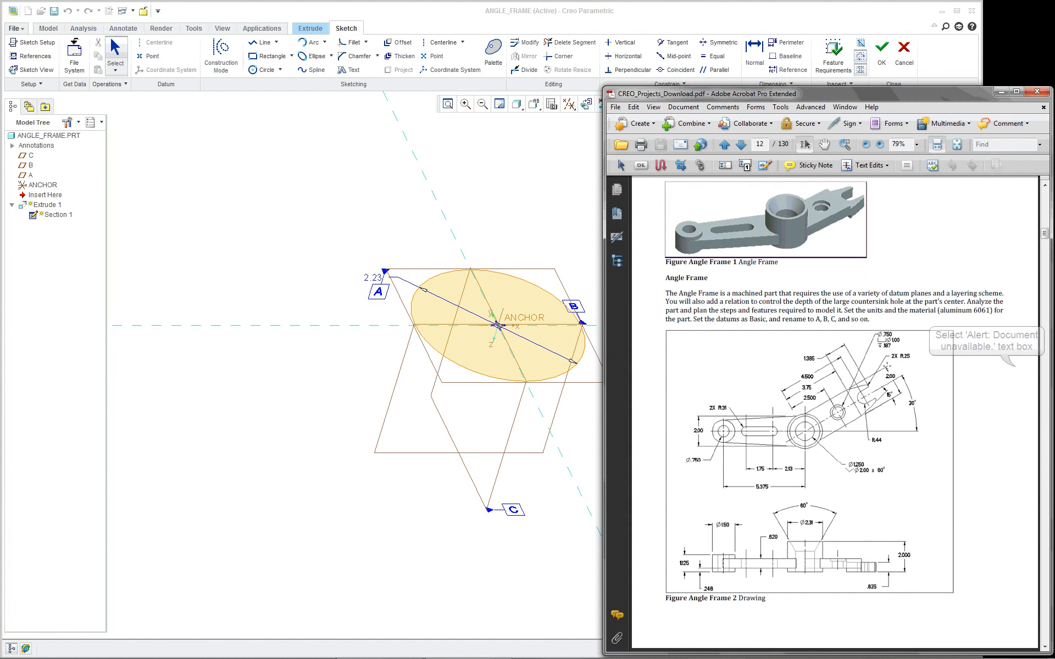
scroll(835, 373, down, 3)
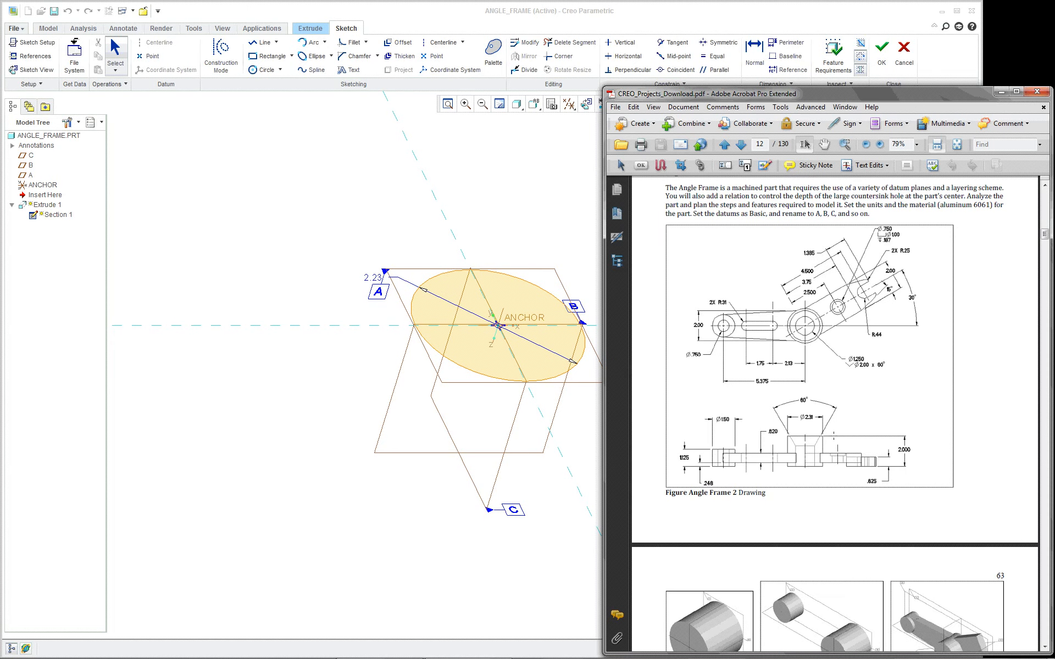
scroll(877, 367, down, 4)
scroll(813, 452, down, 3)
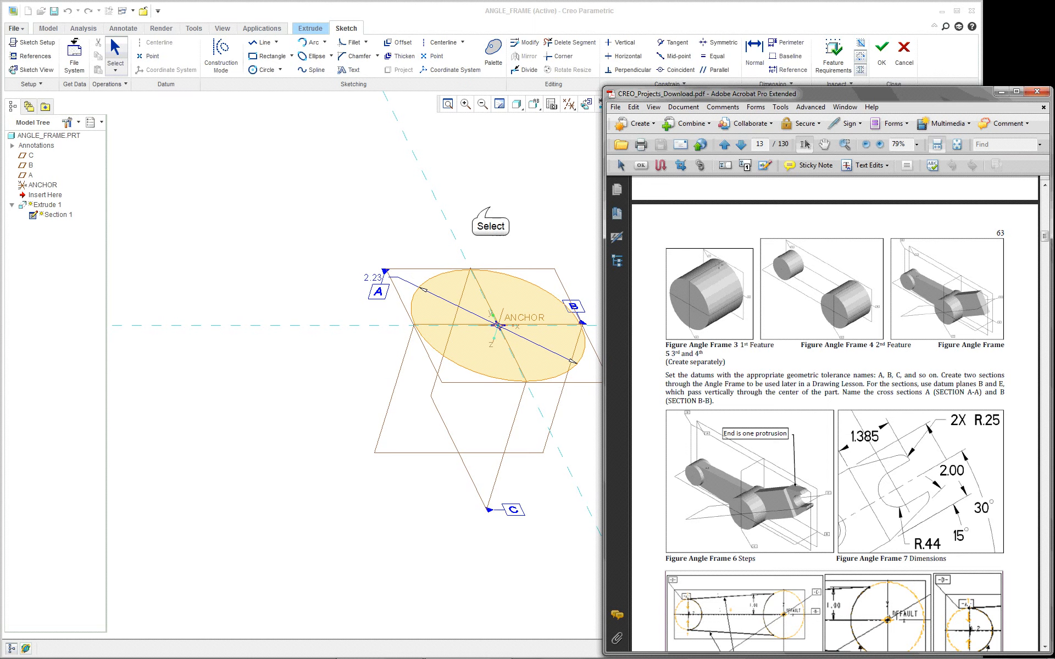
click(501, 206)
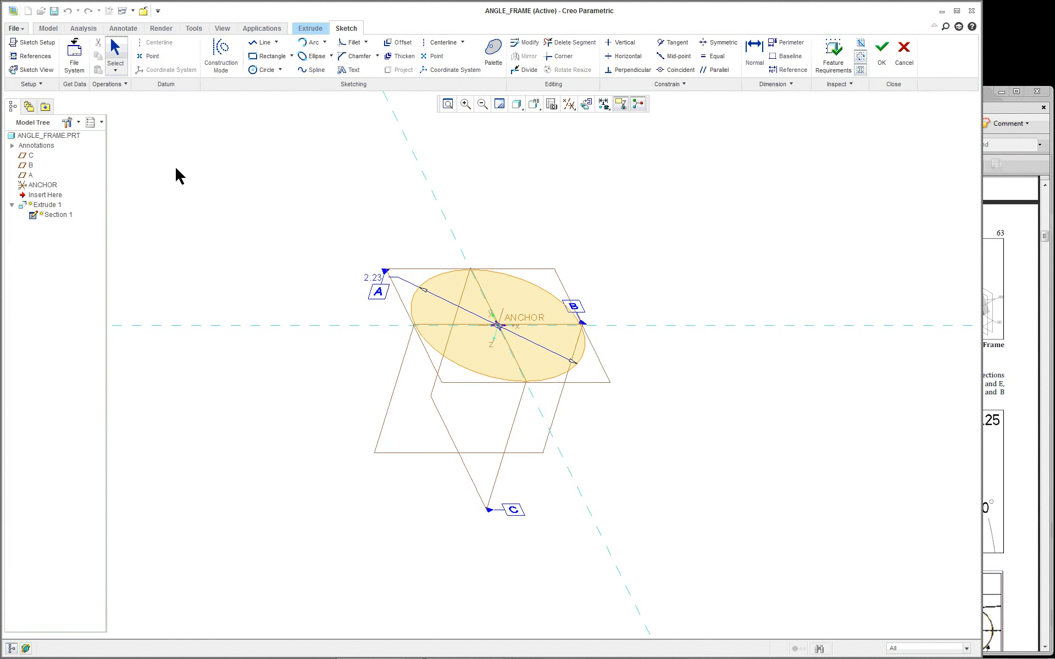
click(882, 53)
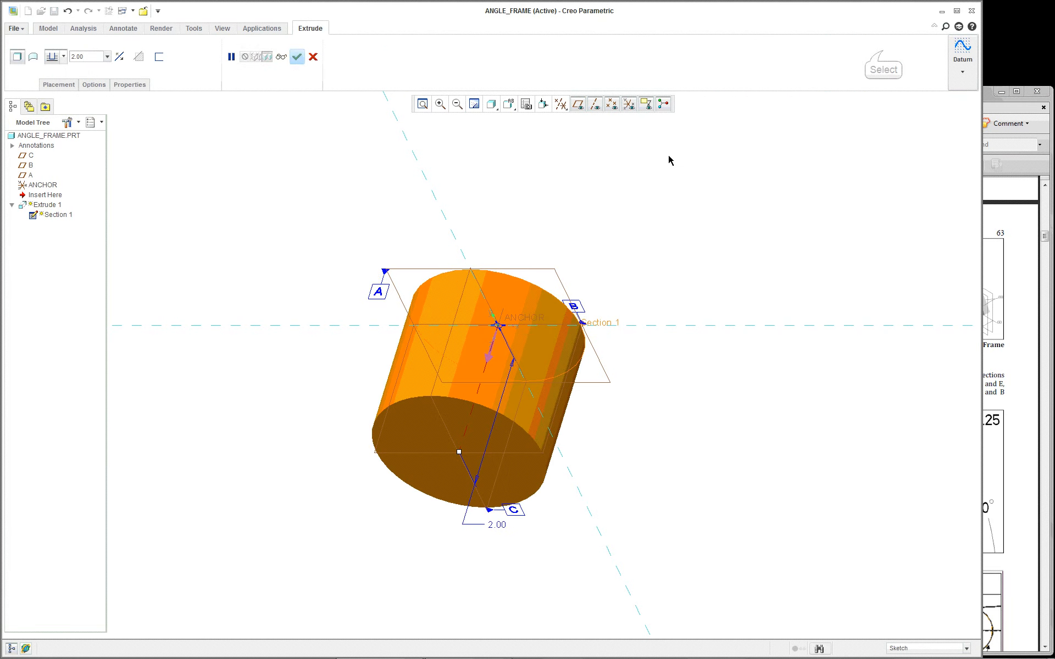
middle_click(547, 221)
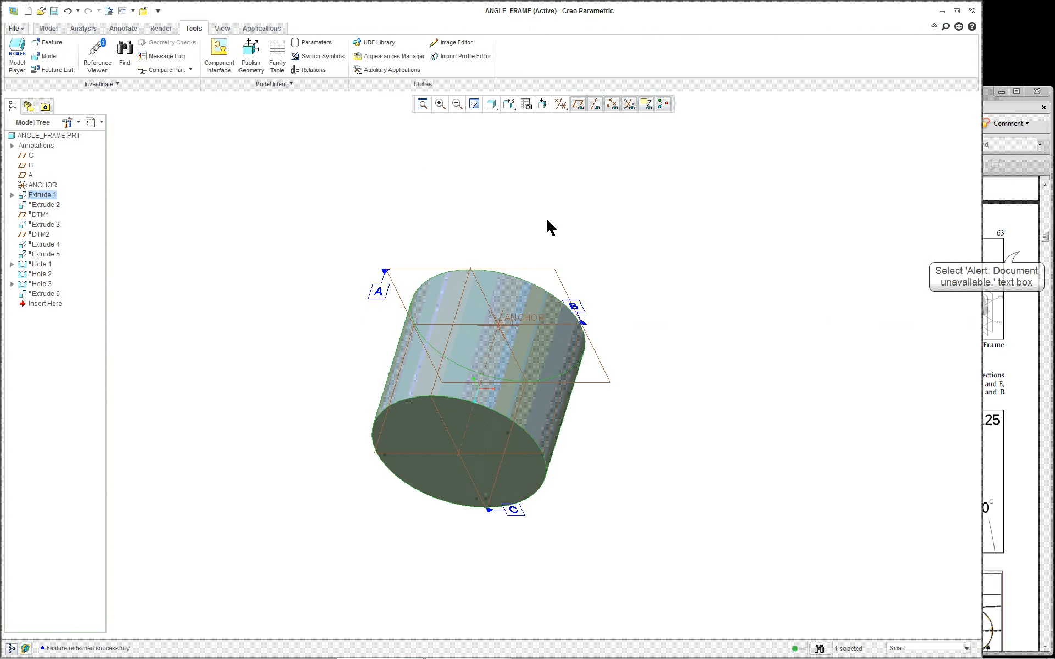
click(1019, 252)
scroll(878, 312, down, 3)
scroll(878, 312, down, 4)
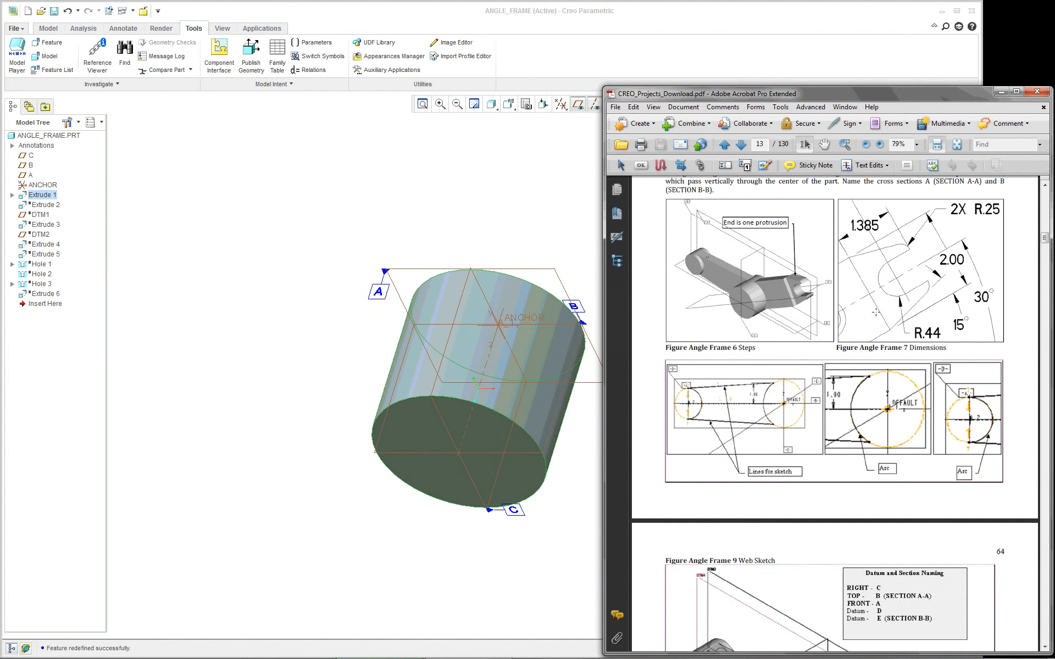
scroll(875, 318, up, 8)
scroll(878, 318, up, 7)
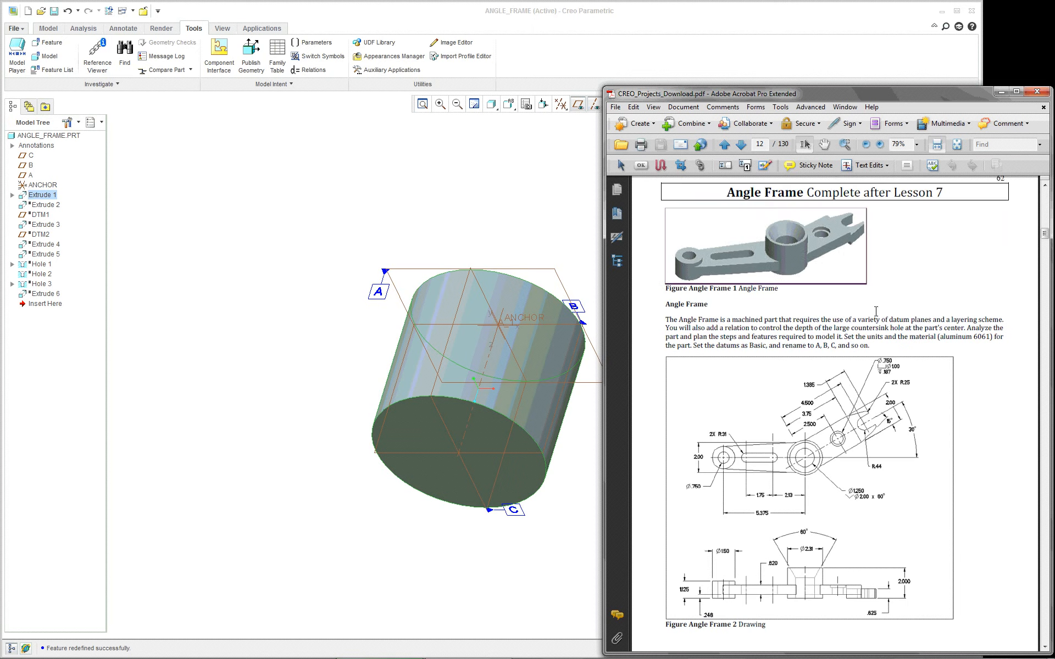
scroll(877, 315, down, 3)
scroll(877, 312, down, 10)
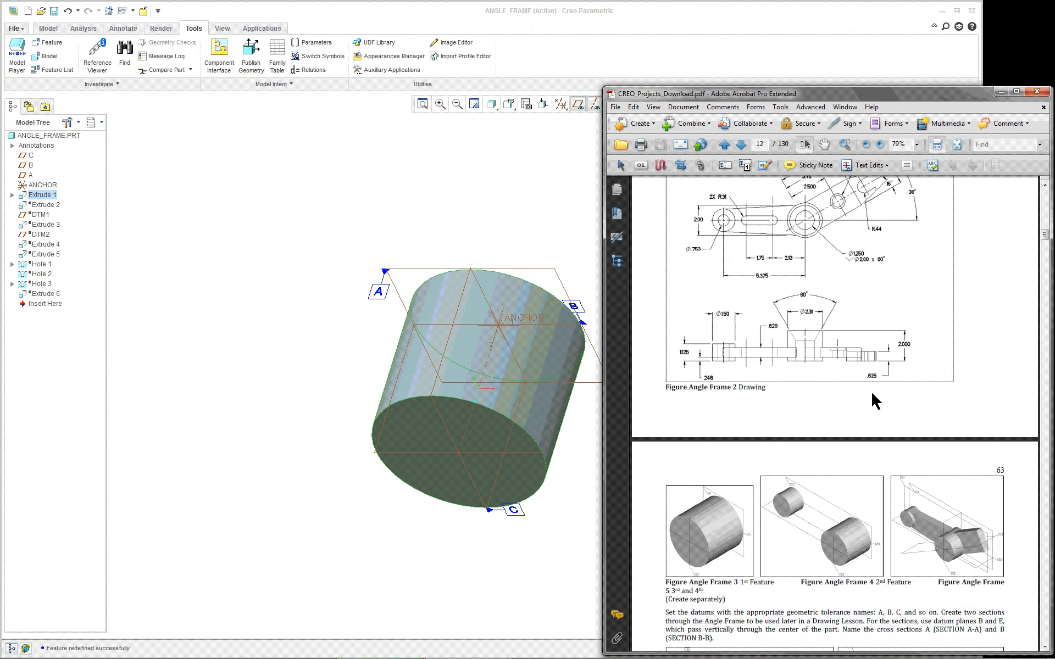
scroll(877, 312, up, 2)
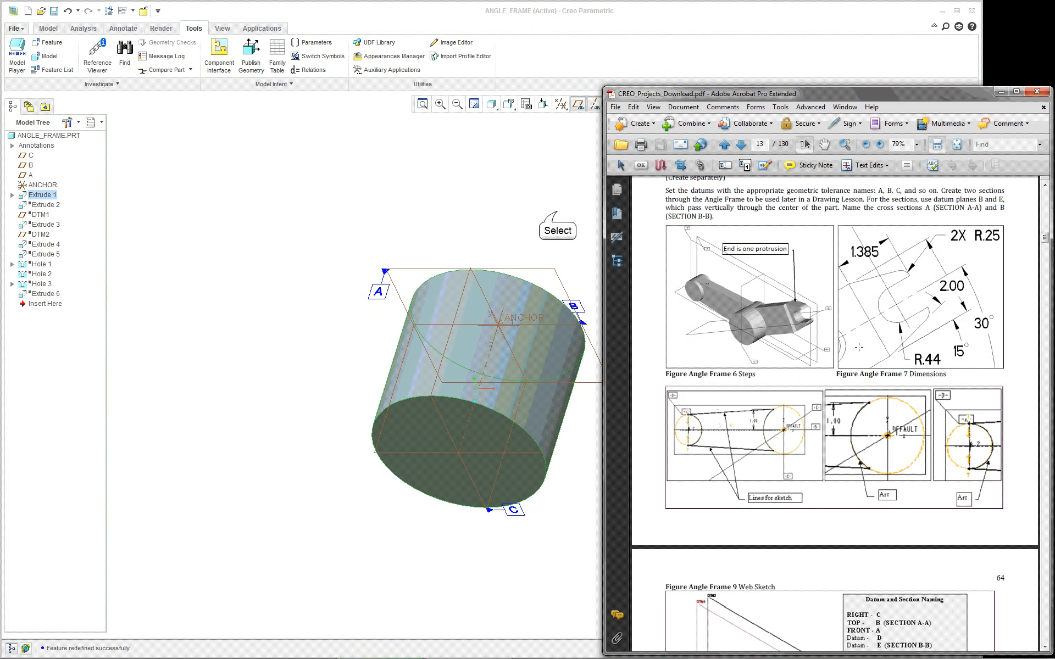
click(557, 211)
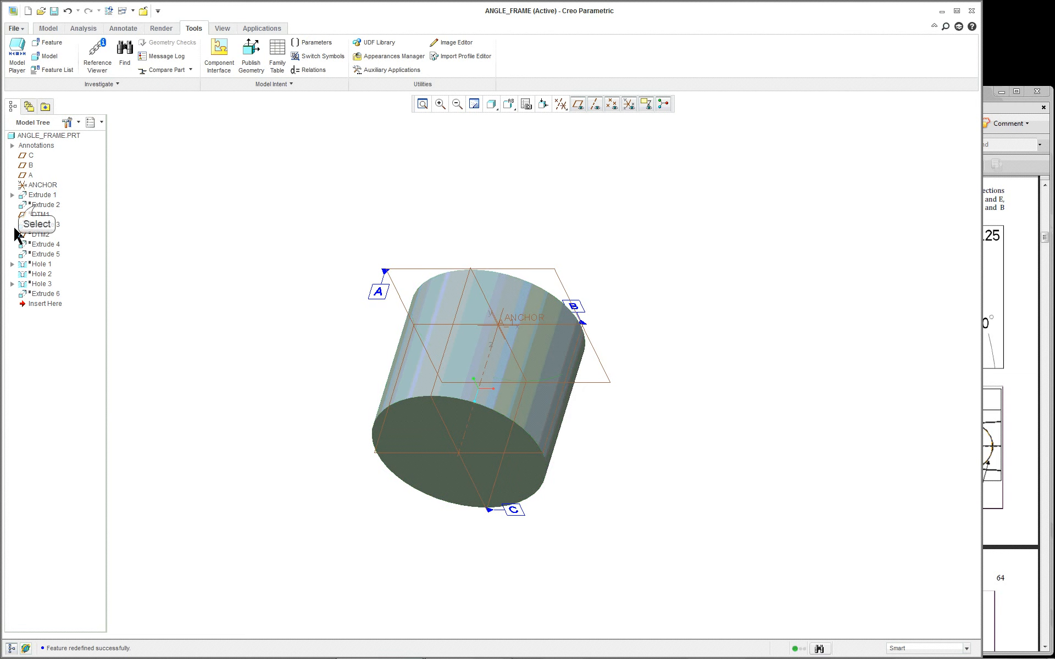
Resume the suppressed Extrude 2 from the Model Tree to restore the smaller cylinder
click(36, 205)
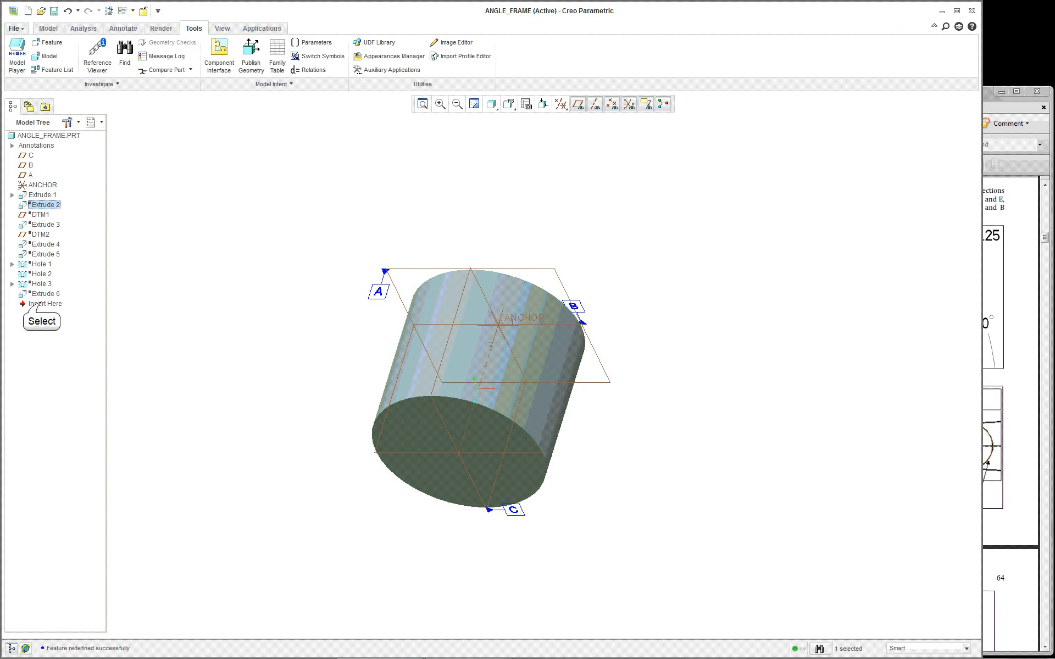
right_click(45, 207)
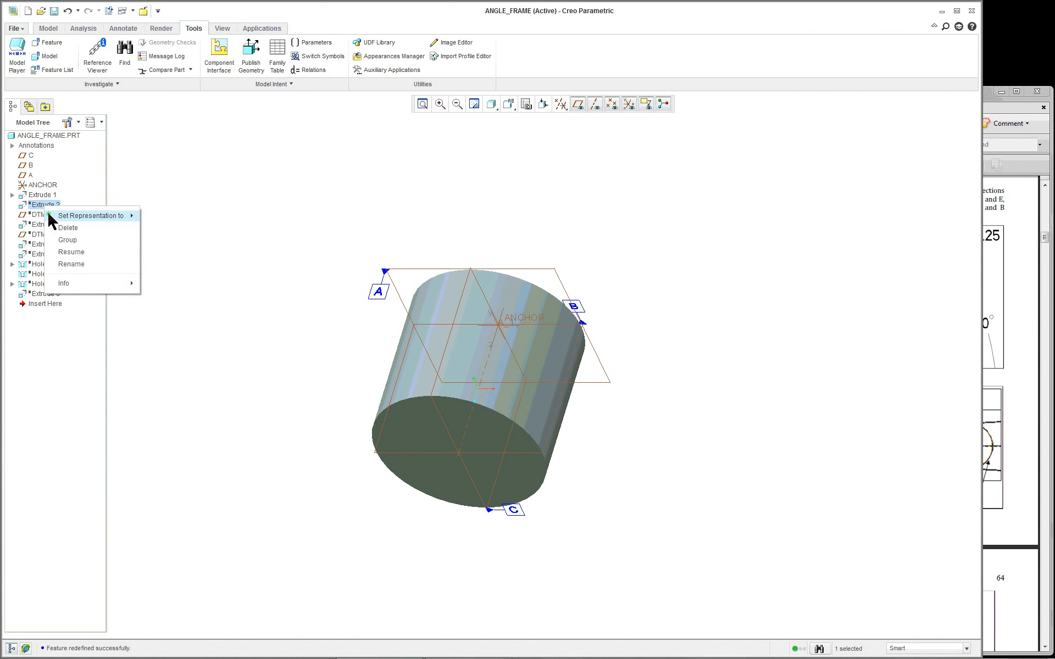
click(74, 251)
scroll(269, 310, up, 3)
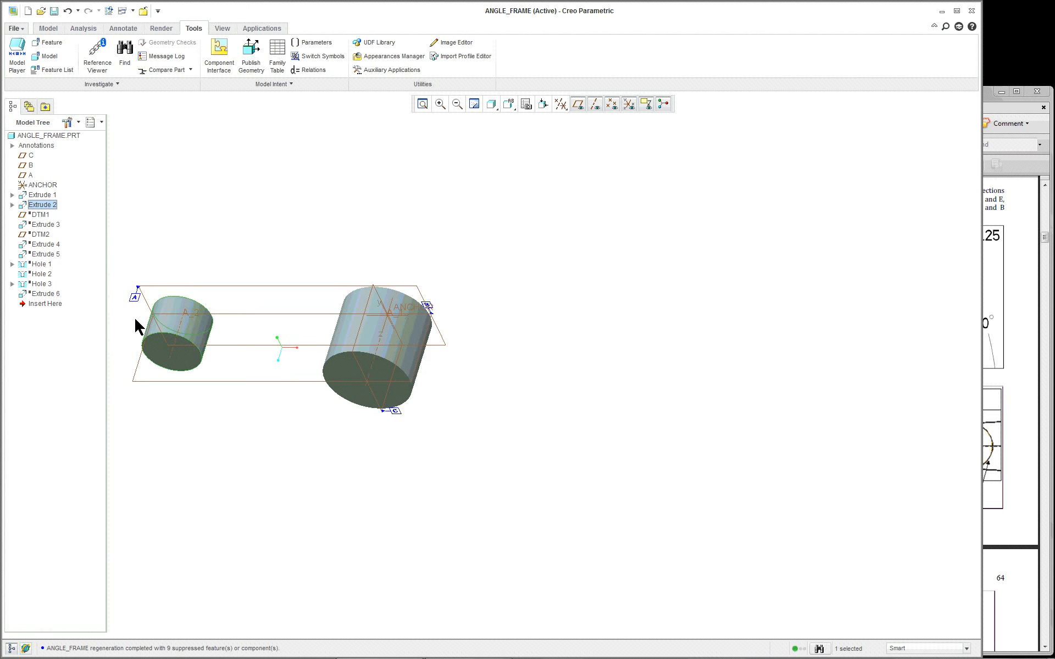
scroll(130, 319, up, 3)
scroll(130, 319, down, 9)
scroll(137, 314, up, 4)
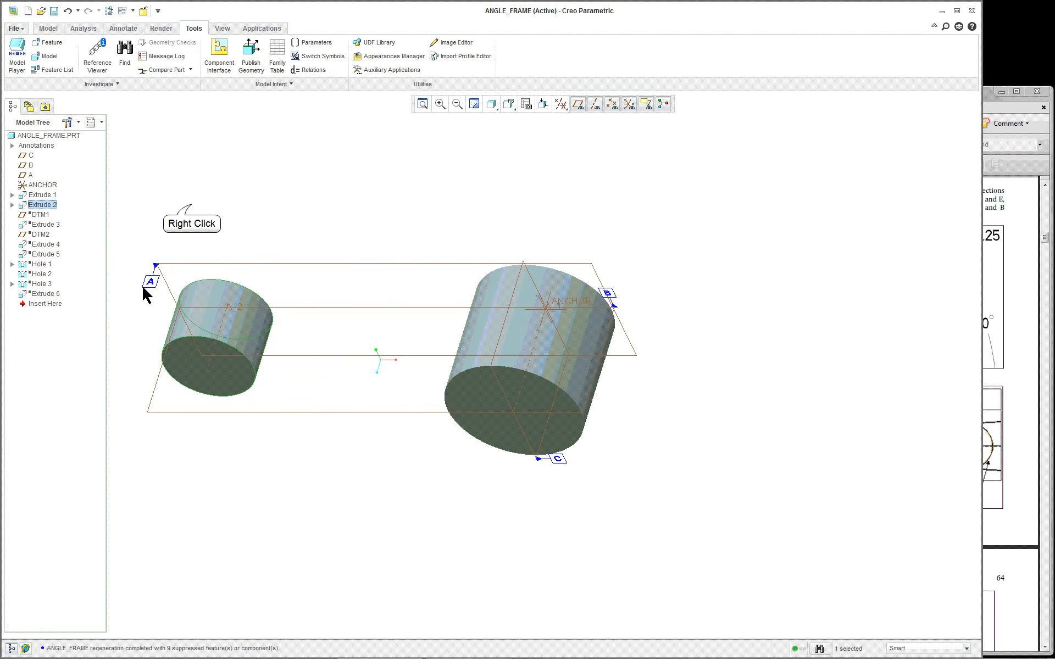
Edit Extrude 2's internal sketch, move the 5.375 dimension above the circles, and finish the redefinition
right_click(192, 208)
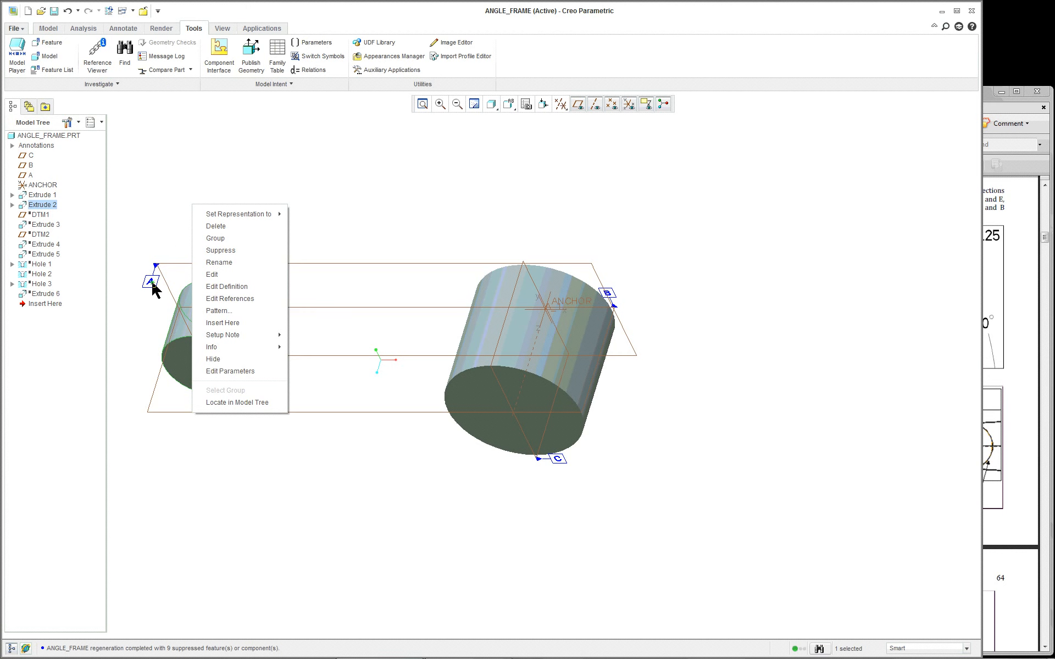
click(247, 288)
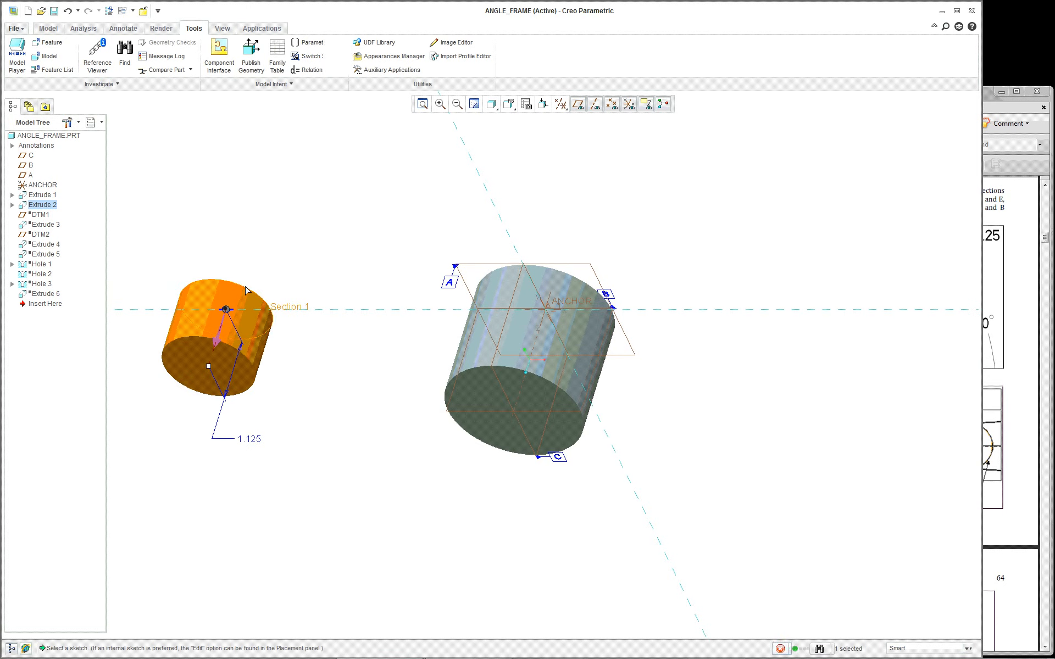
right_click(164, 168)
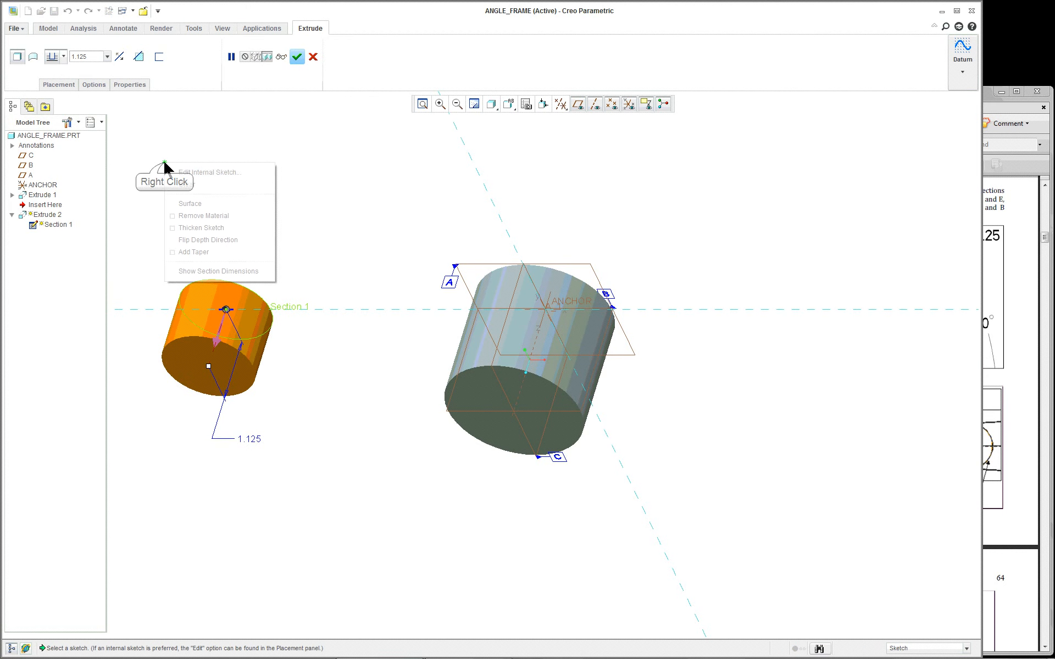
click(180, 172)
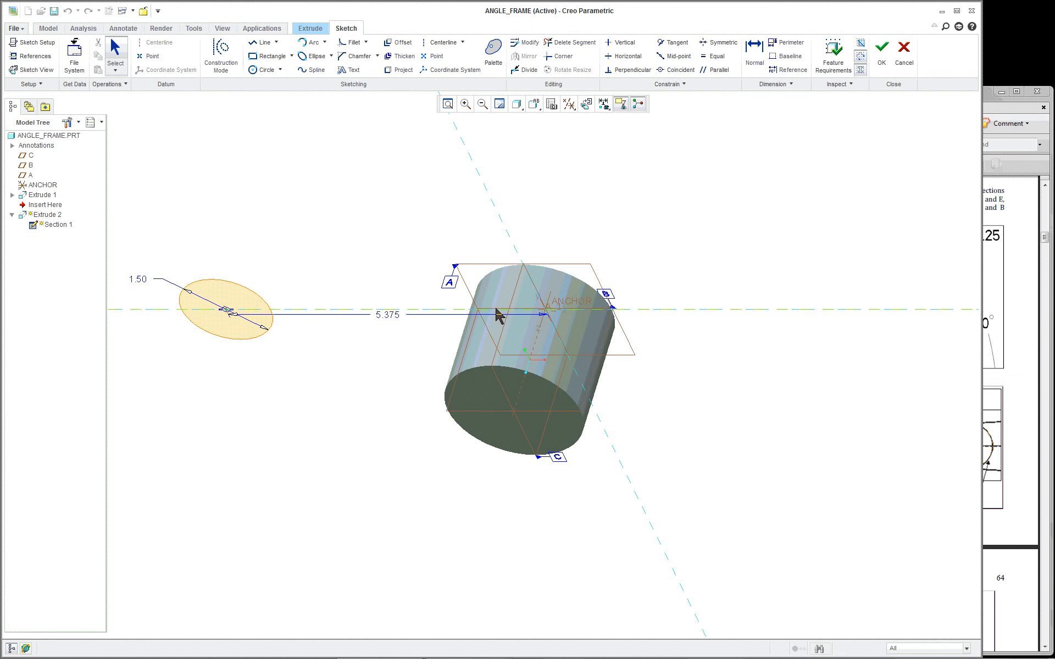
click(36, 69)
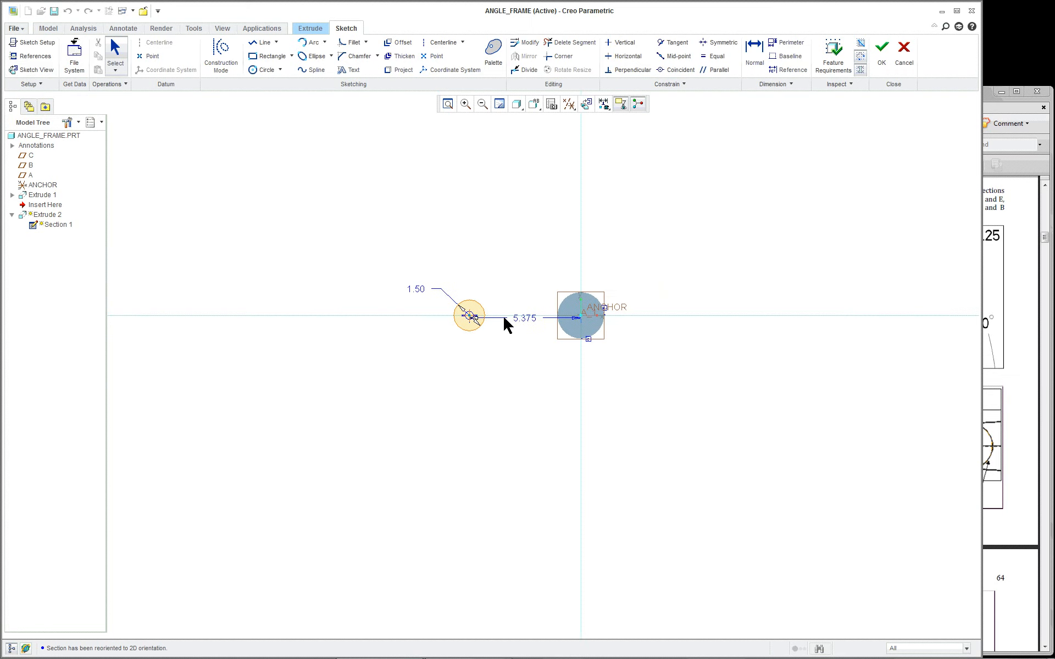
scroll(511, 324, up, 4)
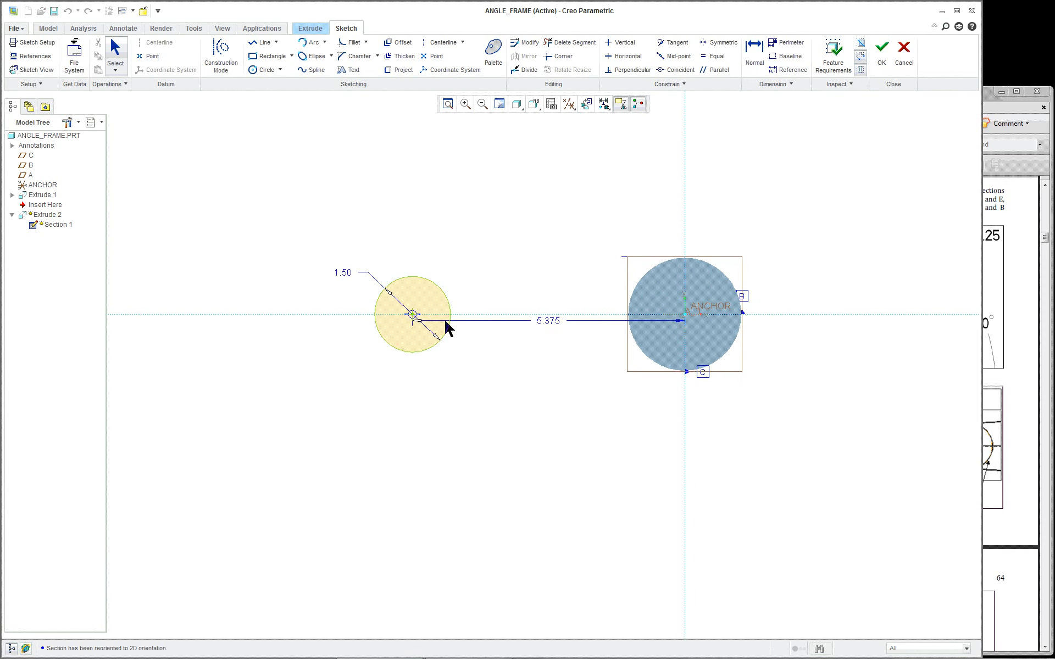
drag(547, 320, 552, 218)
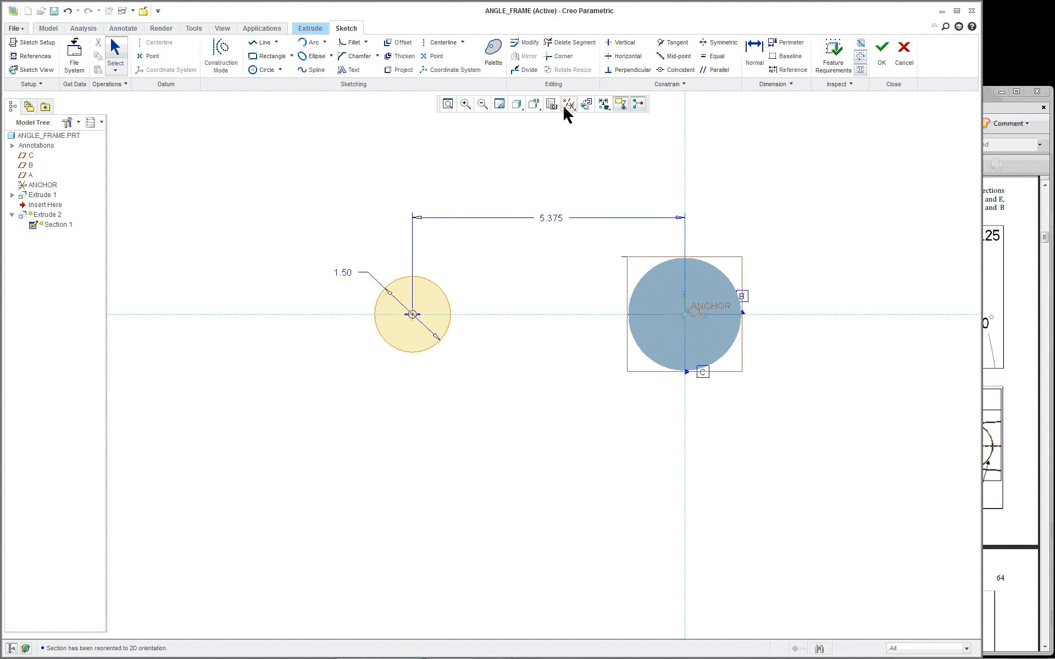
click(874, 52)
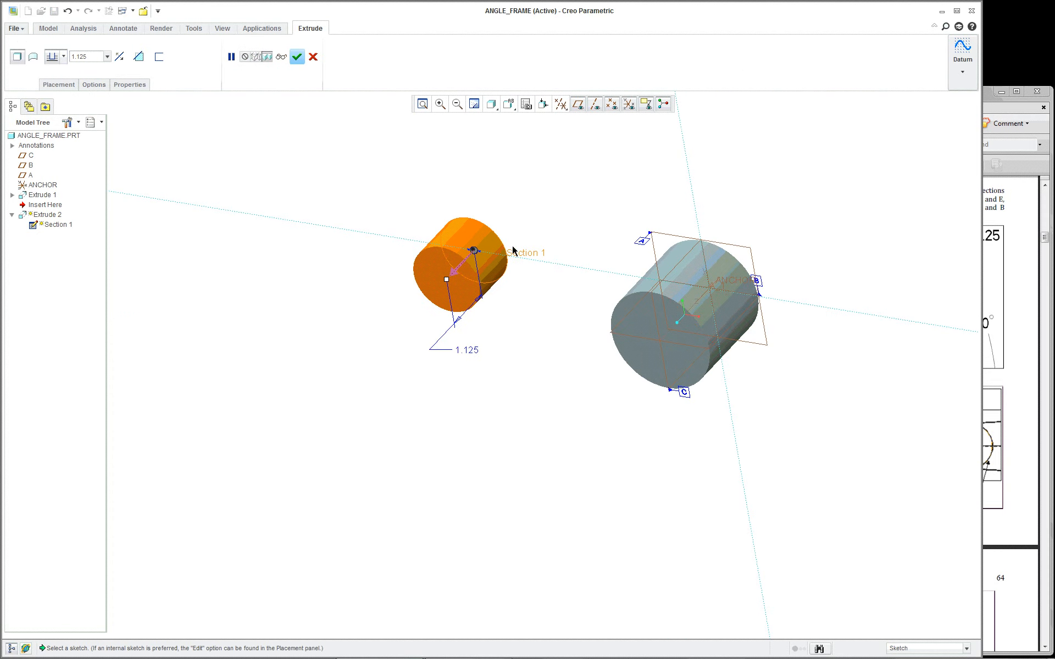
middle_click(556, 227)
Resume the suppressed DTM1 datum plane
click(38, 214)
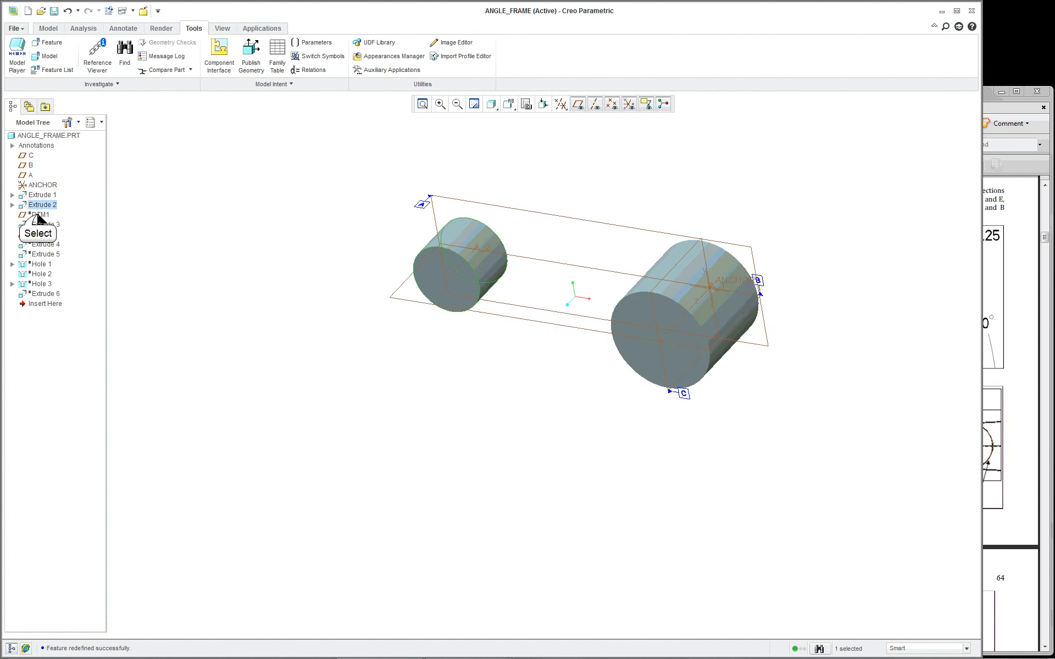
right_click(38, 217)
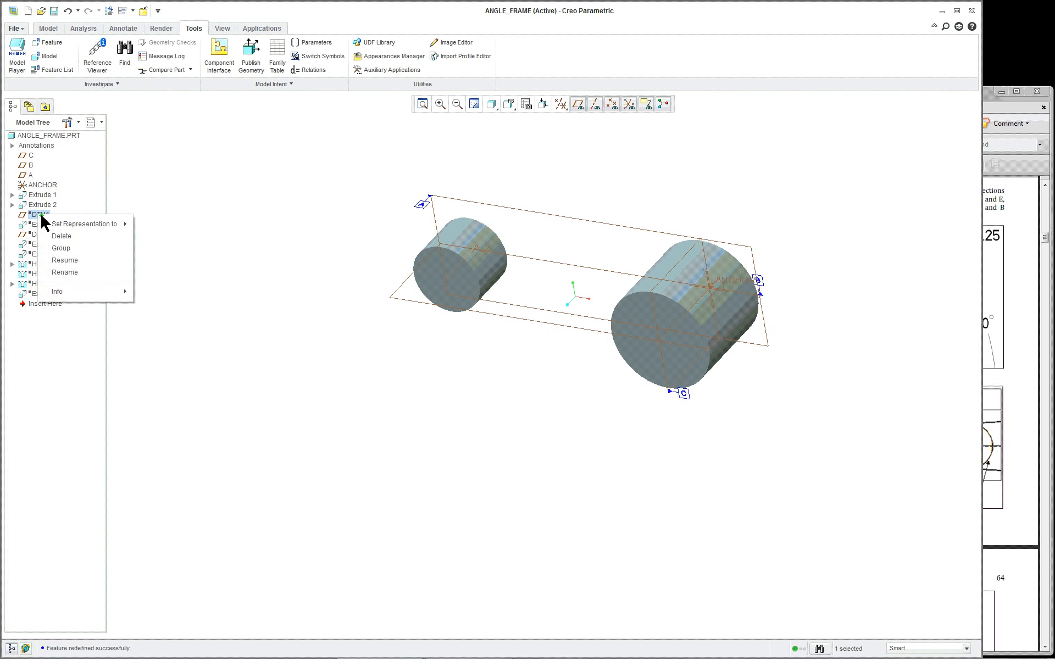
click(65, 261)
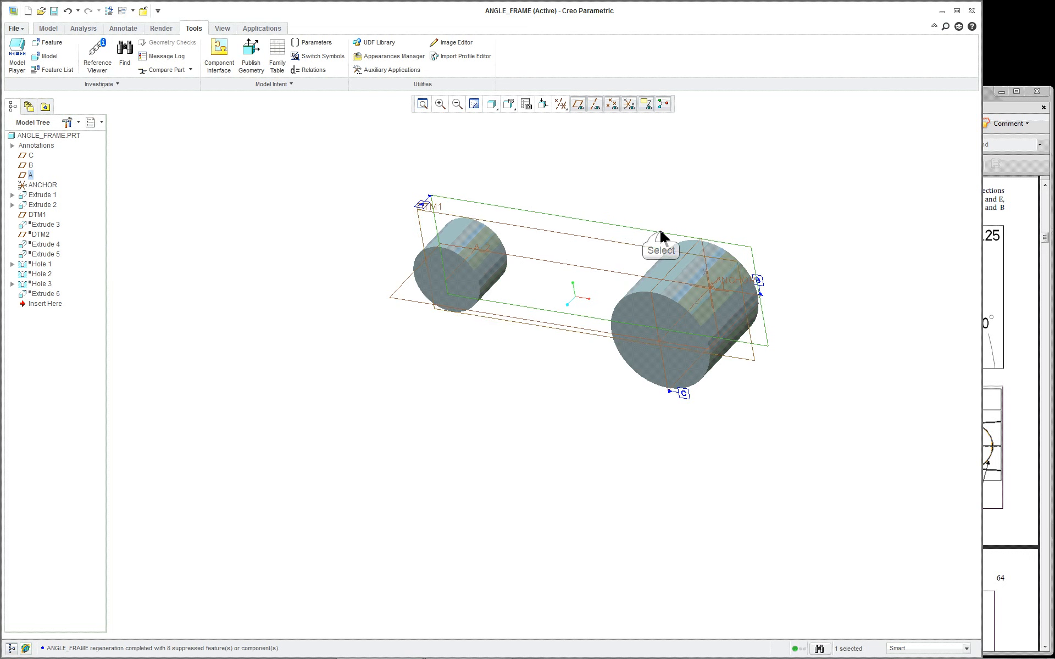
Switch to a saved view orientation and resume Extrude 3 to restore the connecting bar
click(661, 235)
click(509, 108)
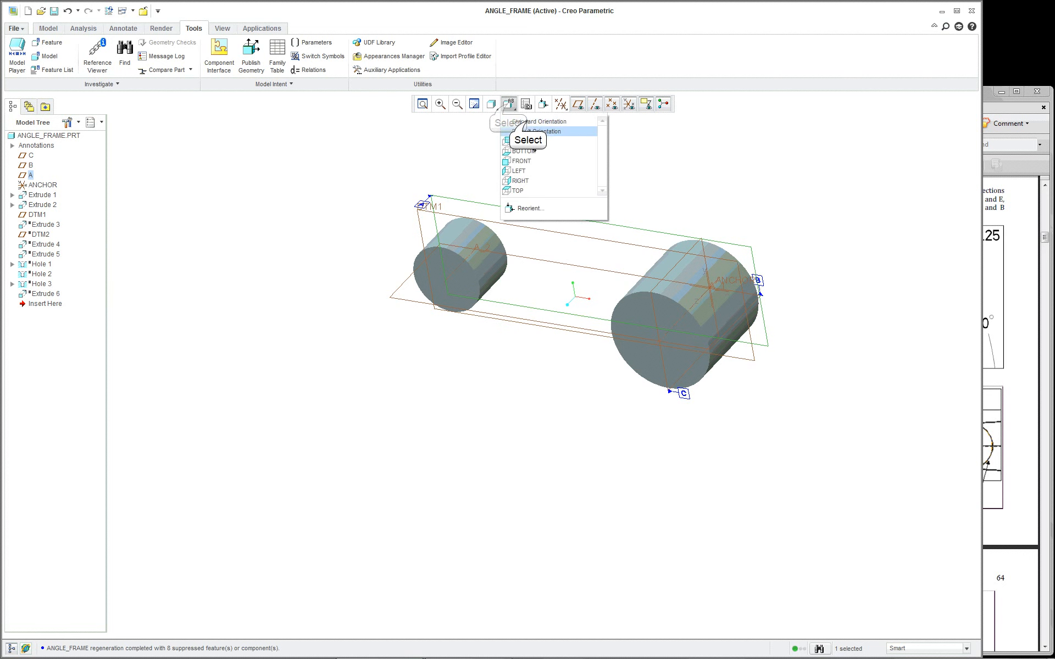
click(523, 131)
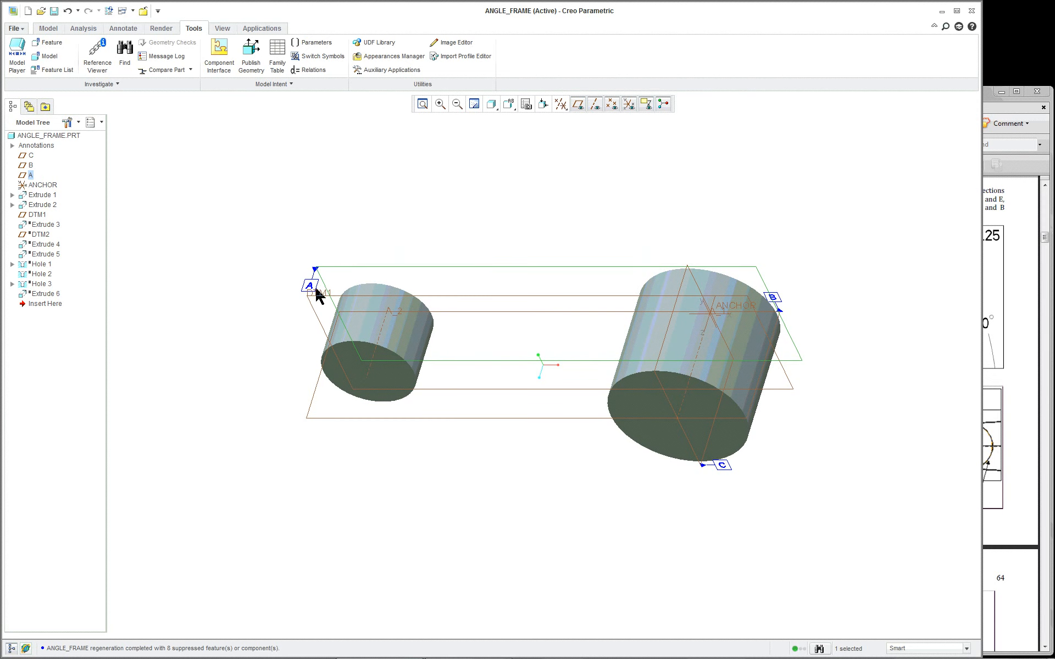
click(314, 286)
click(206, 281)
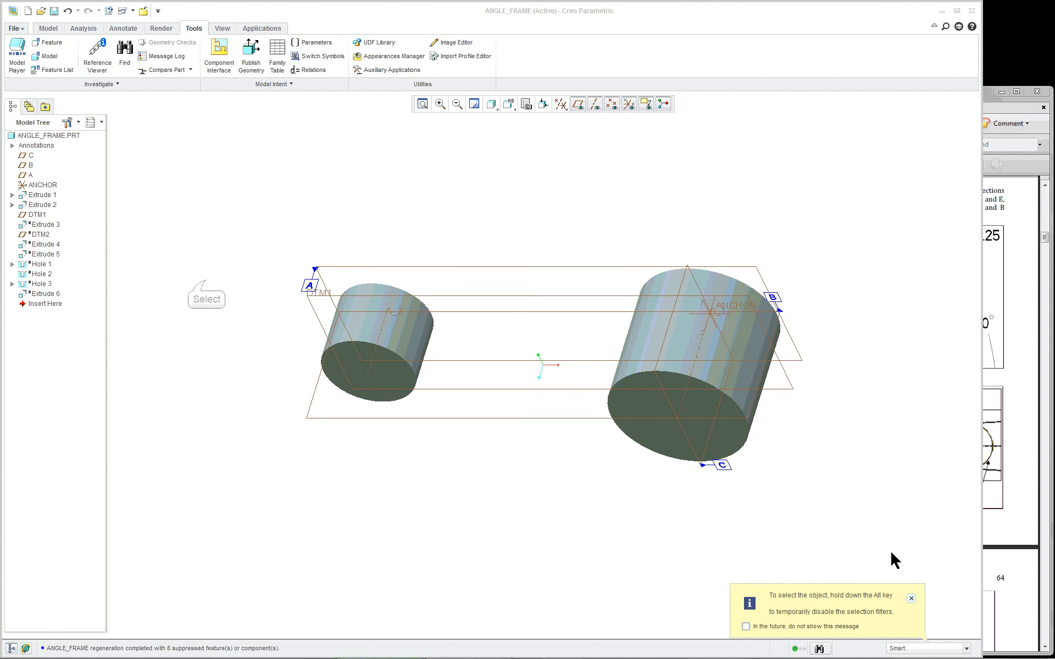
click(910, 598)
right_click(38, 225)
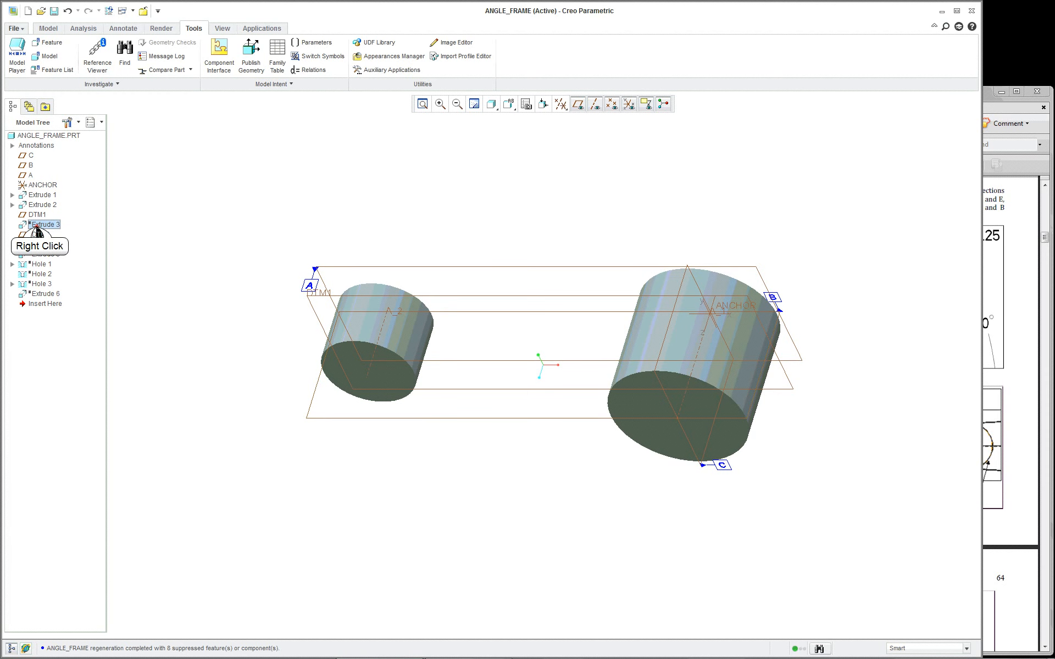
click(58, 276)
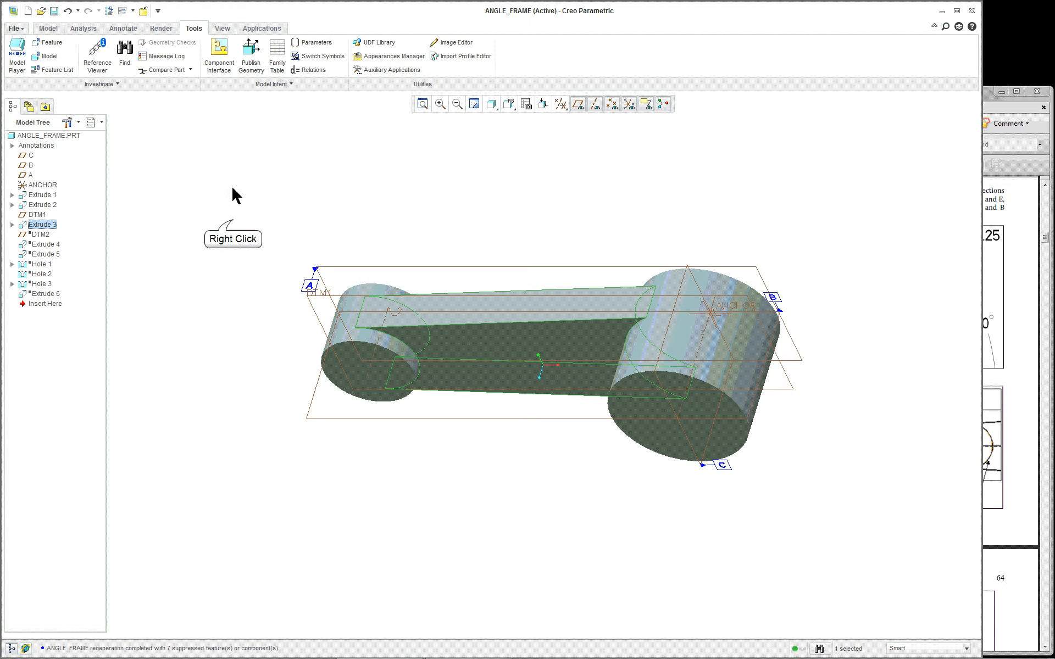
Open Extrude 3's internal sketch in Sketch View and box-select all 14 sketch entities
right_click(234, 224)
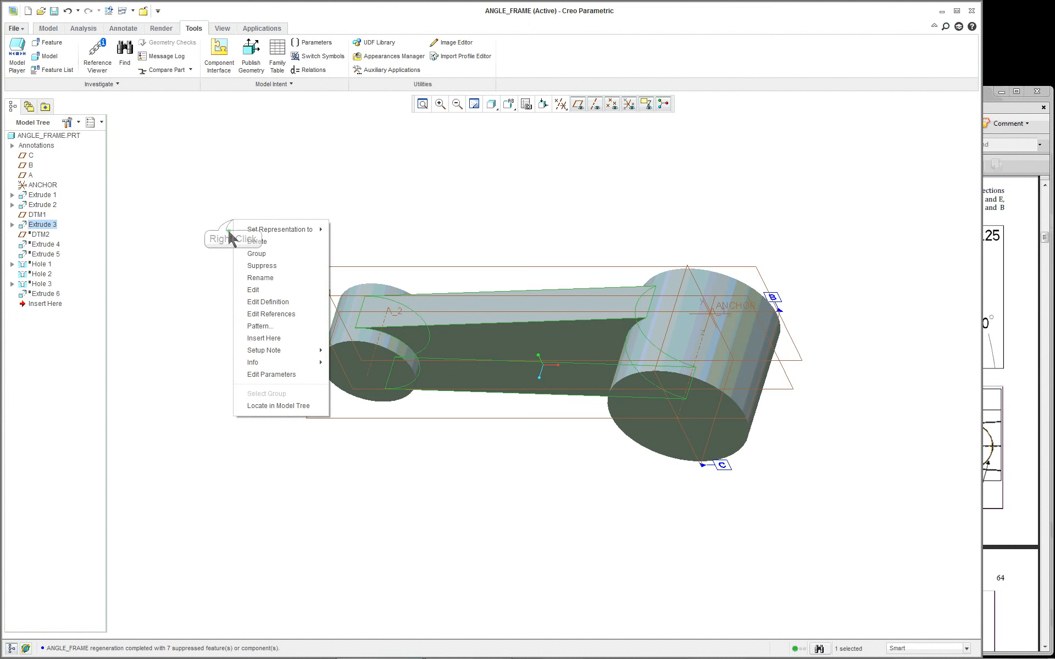
click(267, 302)
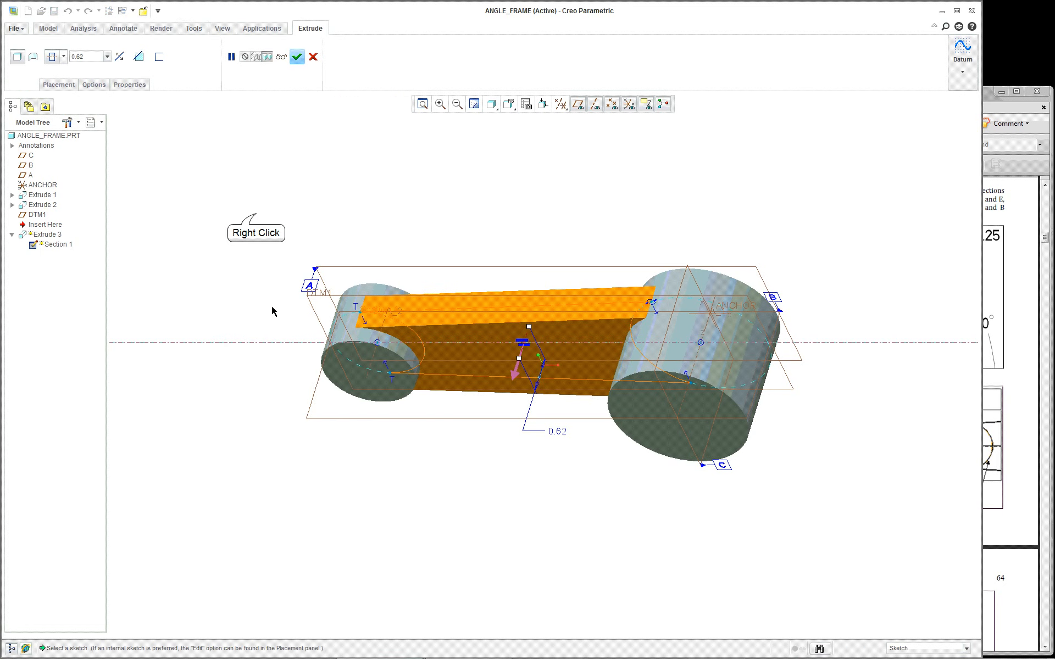
right_click(256, 214)
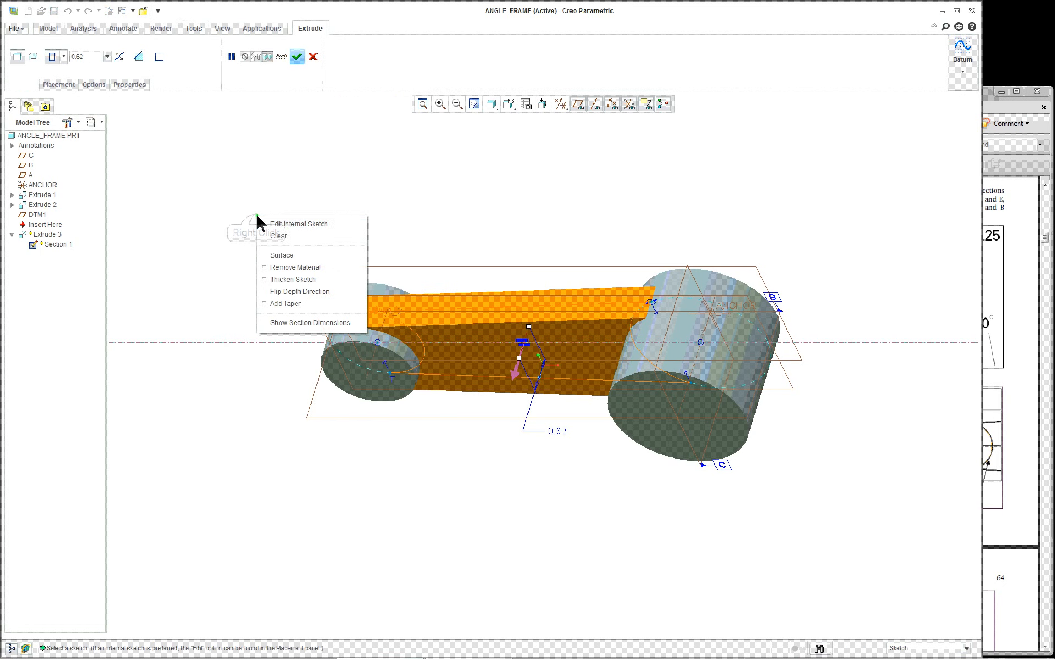
click(297, 222)
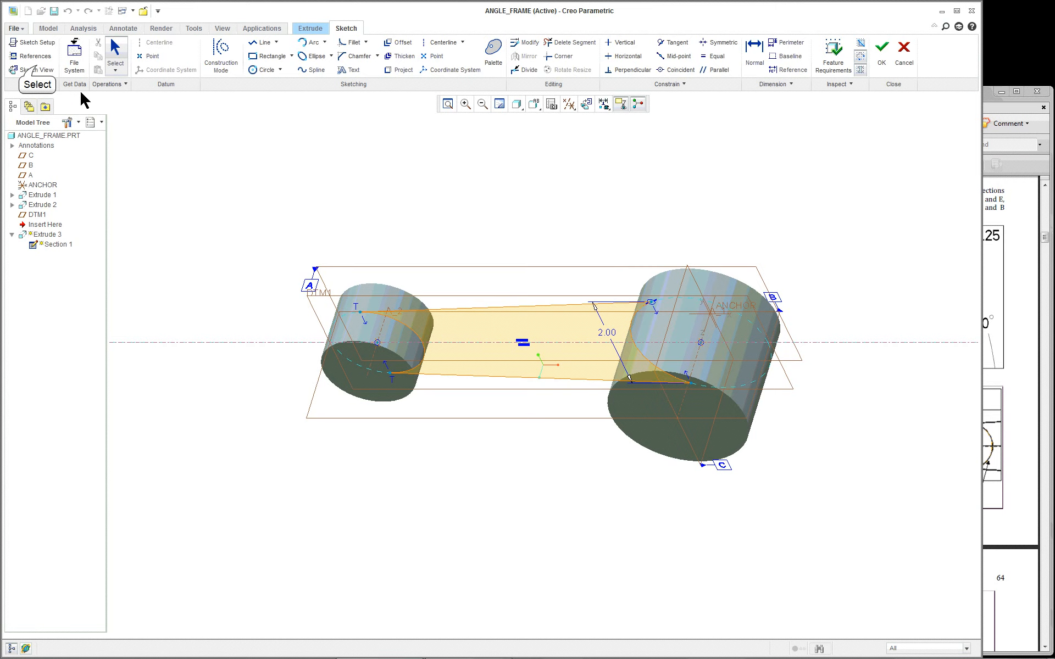
click(37, 67)
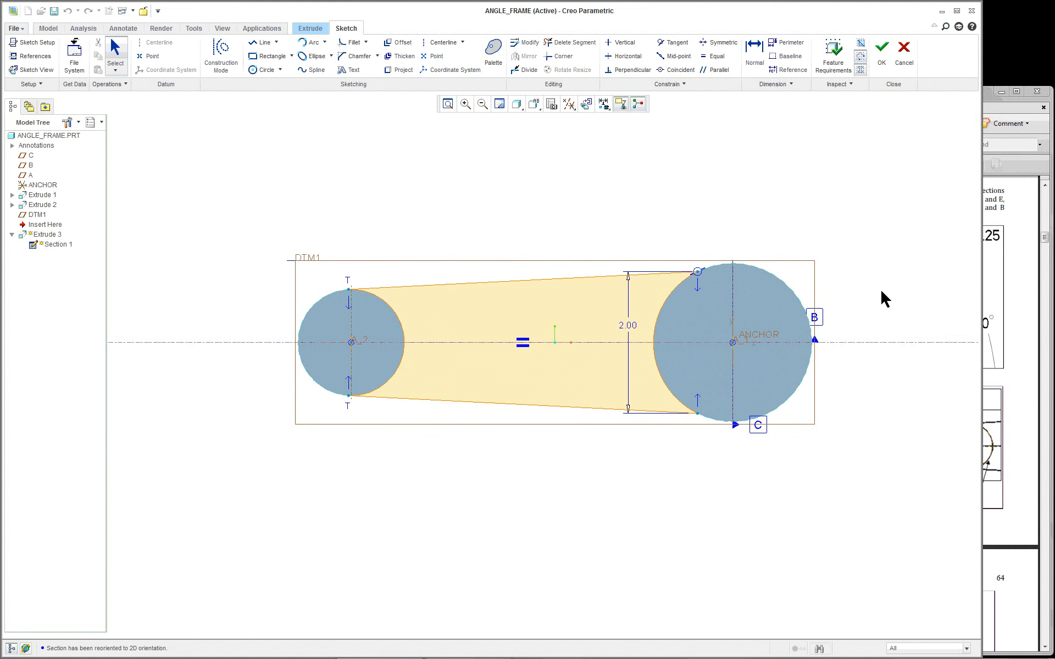
scroll(890, 293, up, 2)
scroll(889, 293, down, 2)
scroll(890, 293, up, 2)
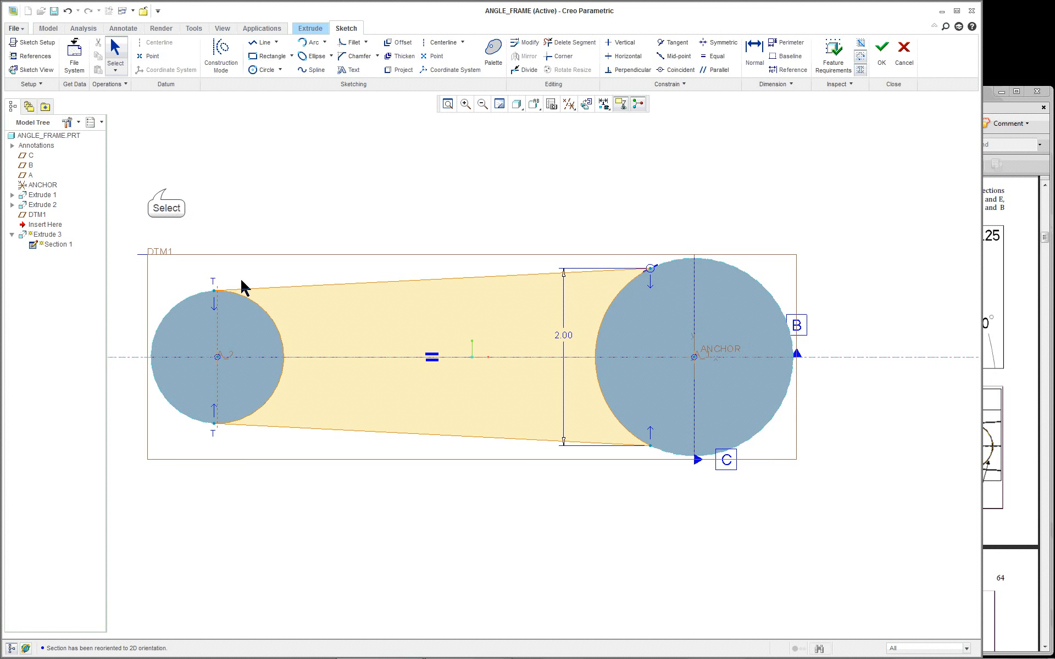
drag(165, 189, 346, 380)
drag(722, 527, 721, 526)
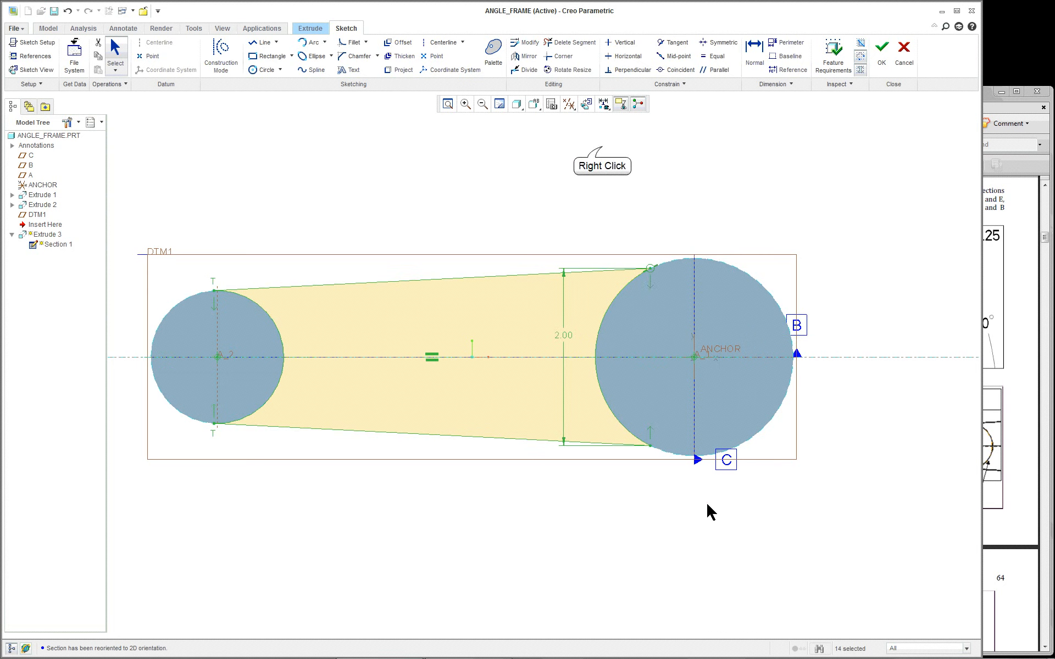
Delete the old arm lines and 2.00 dimension, then add a horizontal centerline through both circle centres
right_click(603, 147)
click(640, 157)
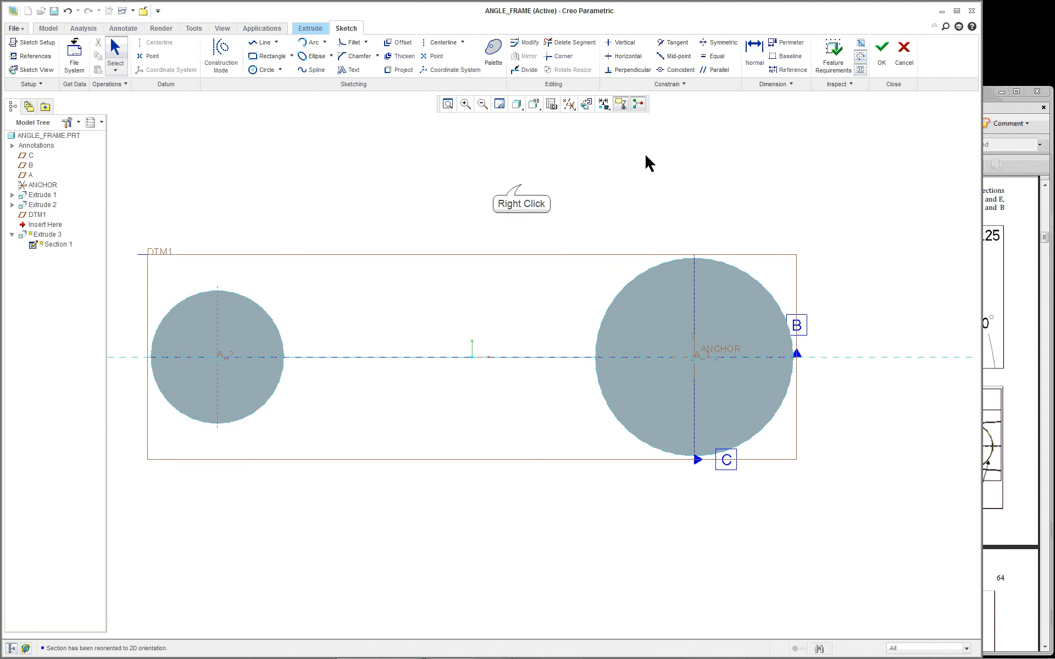
right_click(523, 188)
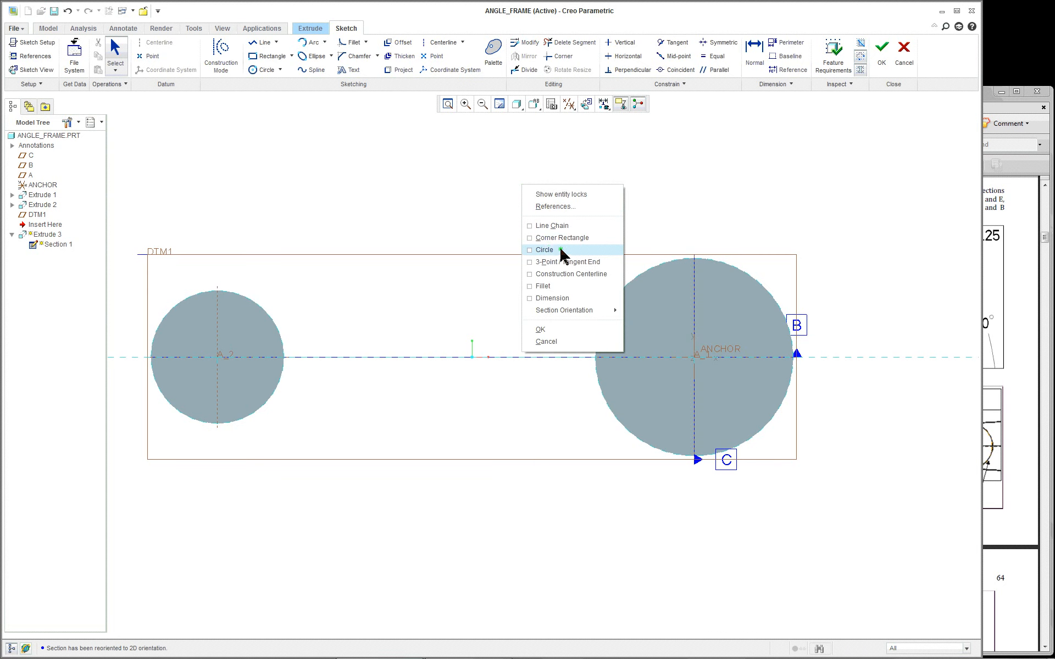
click(569, 274)
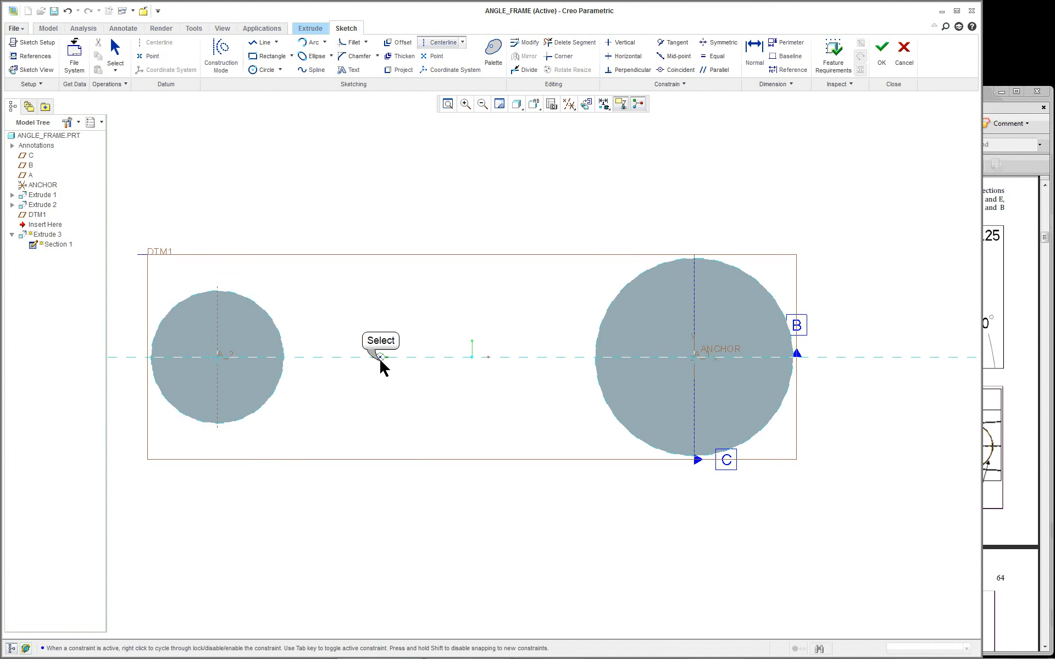
click(522, 358)
middle_click(479, 298)
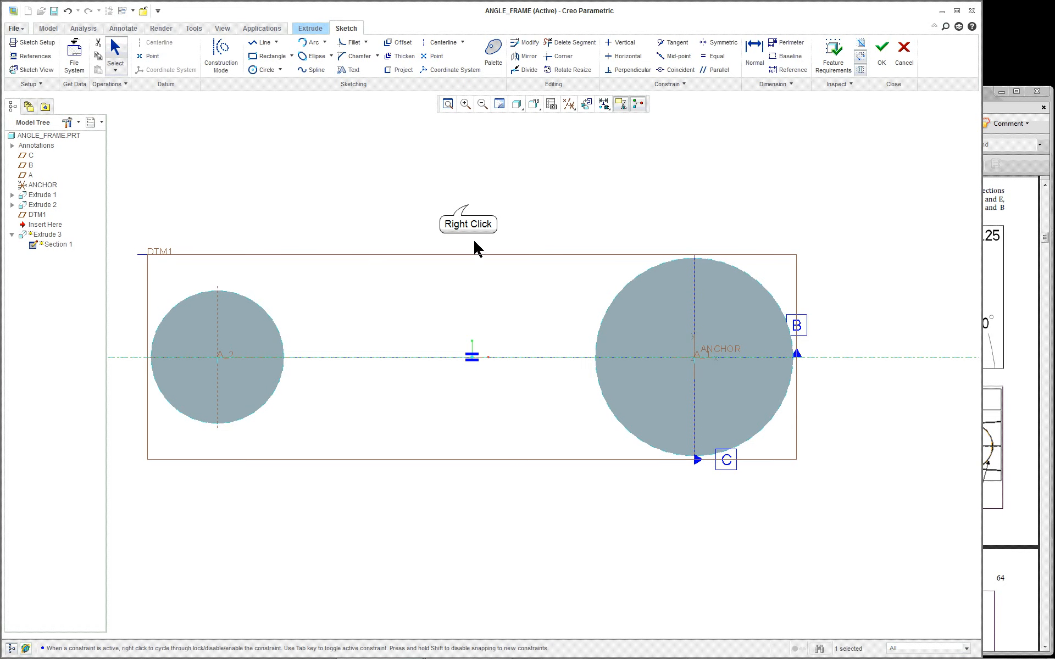
right_click(467, 211)
click(415, 207)
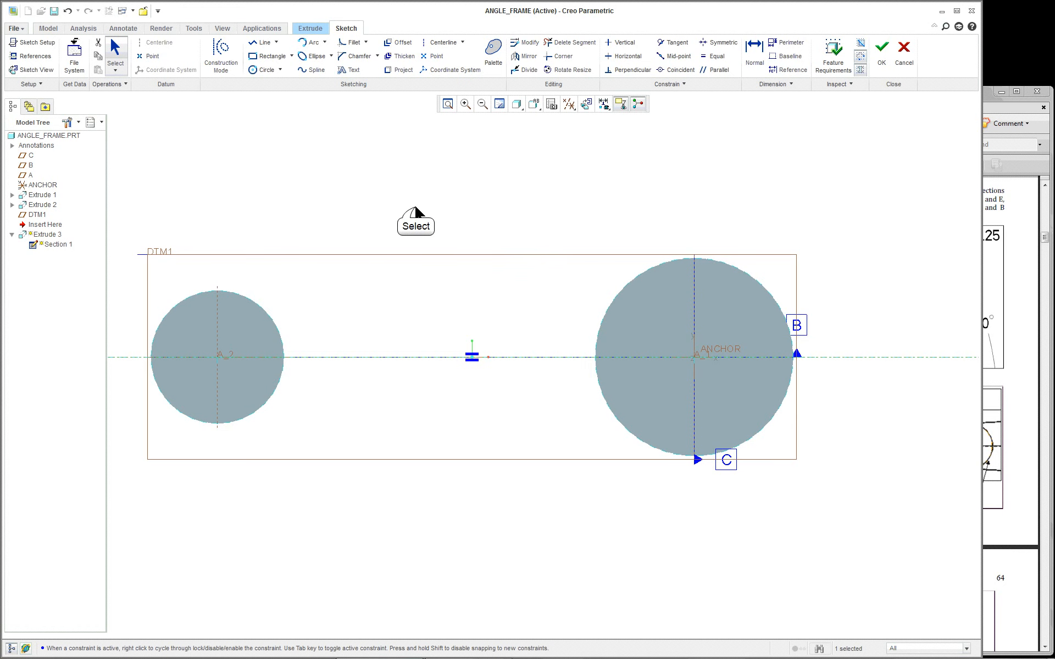
scroll(416, 208, up, 1)
Add the small and large cylinder surfaces as references for the sketch
right_click(415, 207)
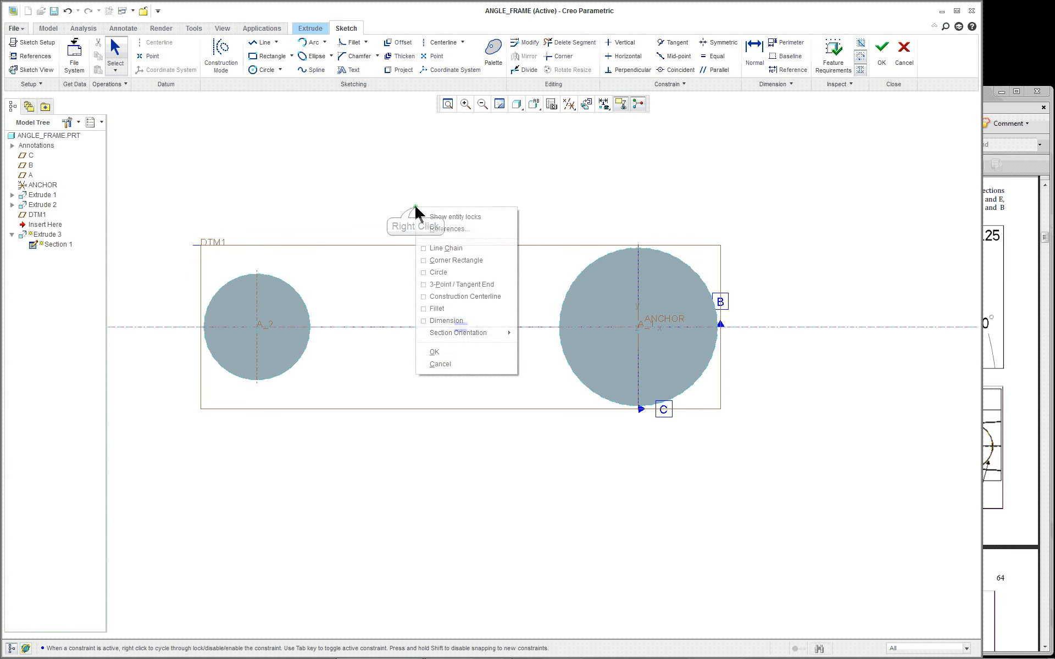
click(454, 230)
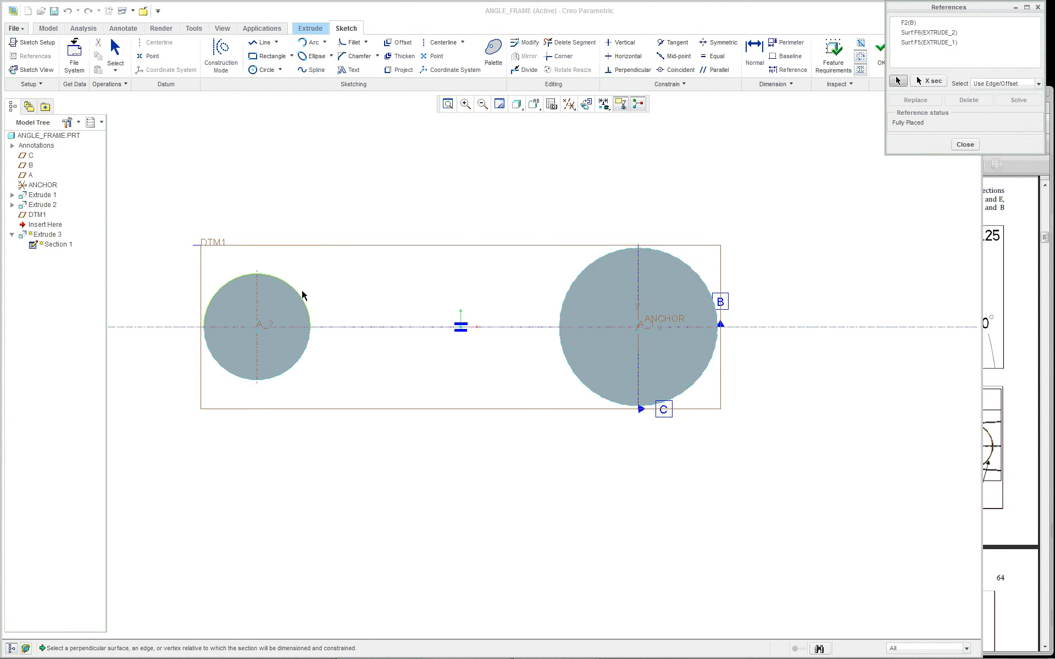
middle_drag(328, 277, 318, 309)
scroll(318, 309, up, 1)
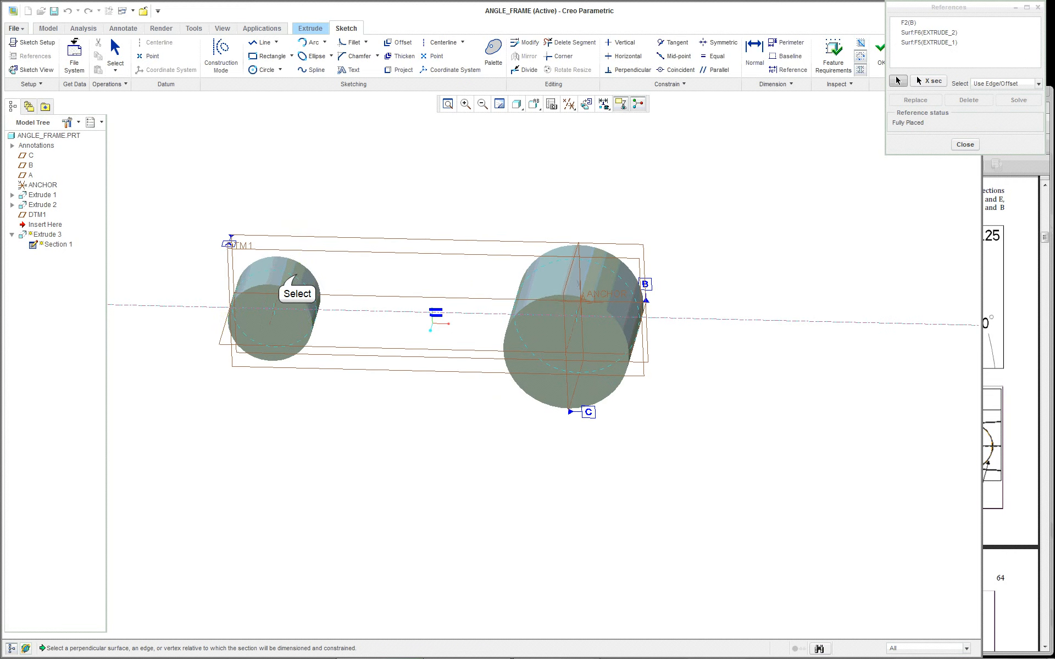
click(297, 274)
click(561, 274)
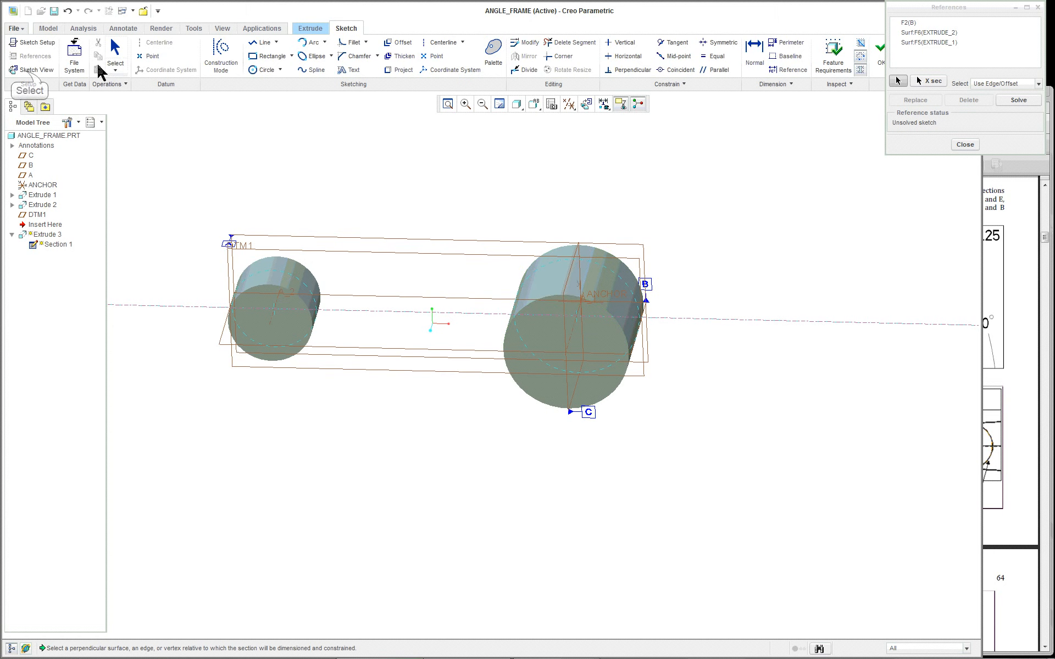
Return to Sketch View, switch display from hidden lines to shaded with edges, and close References
click(27, 71)
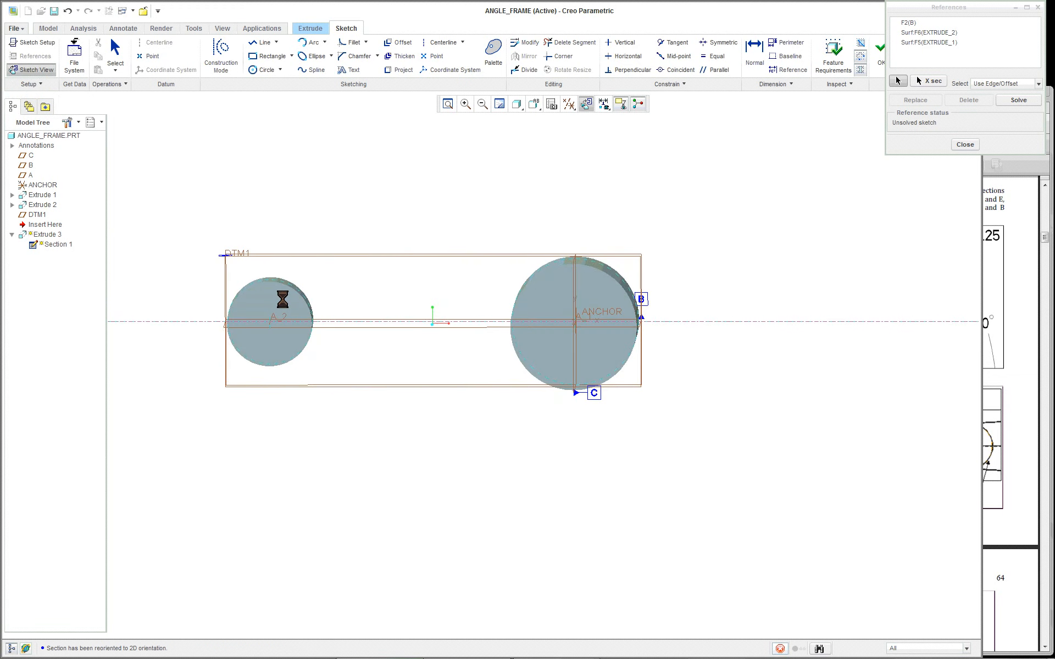
click(519, 106)
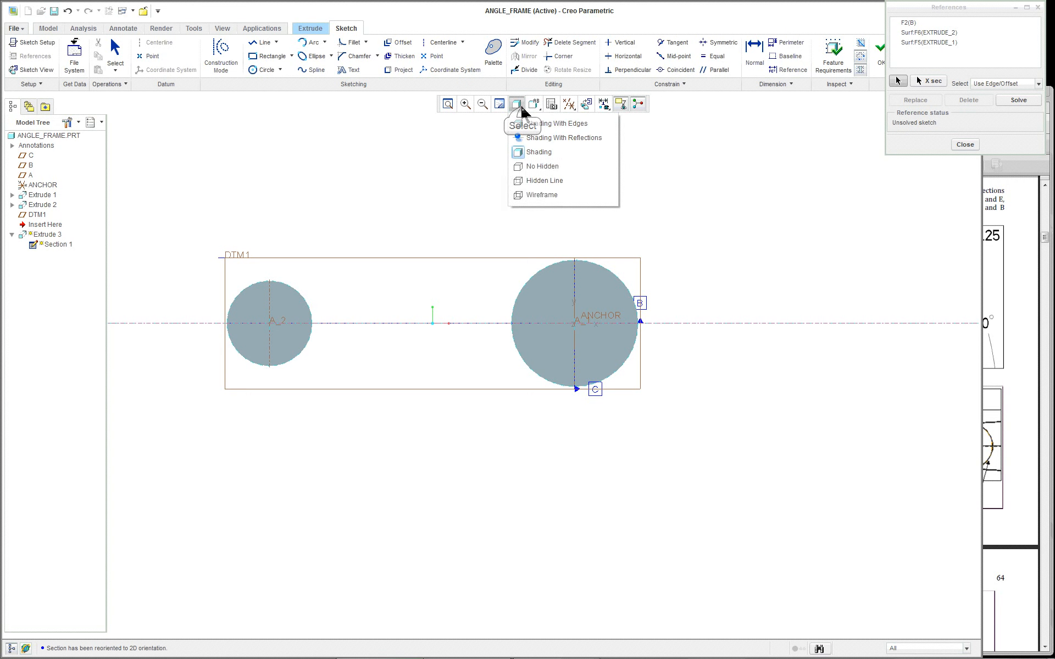
click(523, 180)
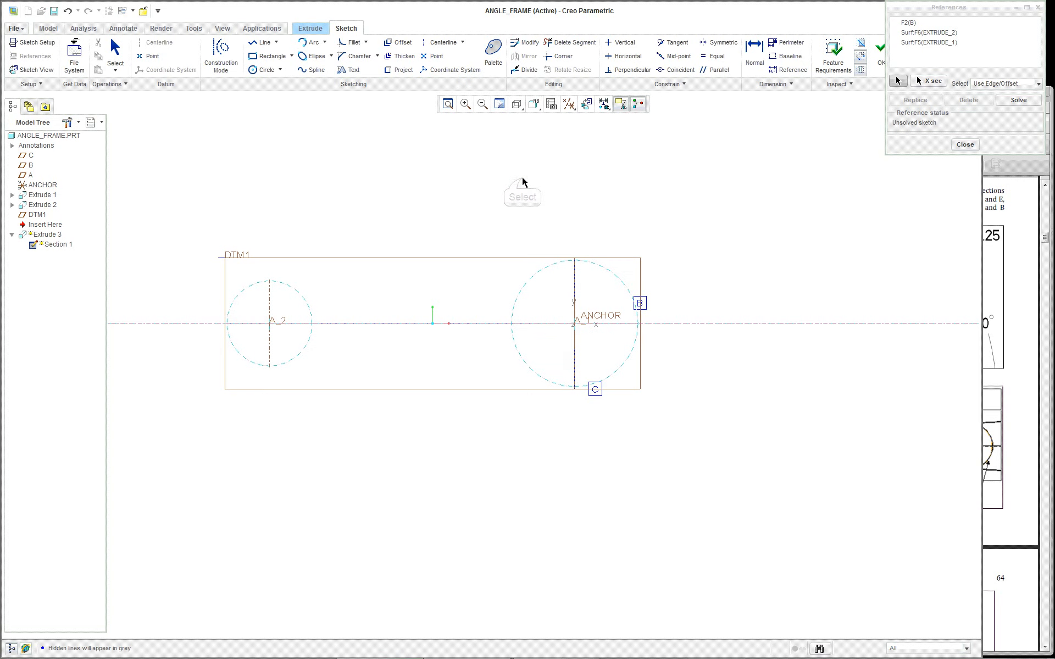
click(521, 105)
click(524, 123)
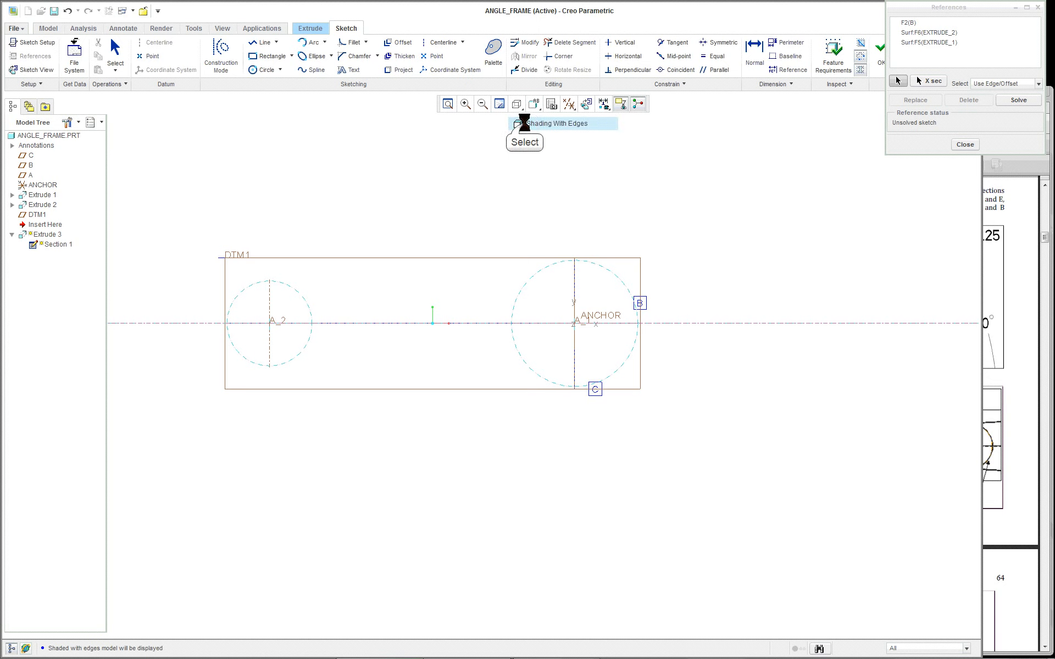
click(960, 145)
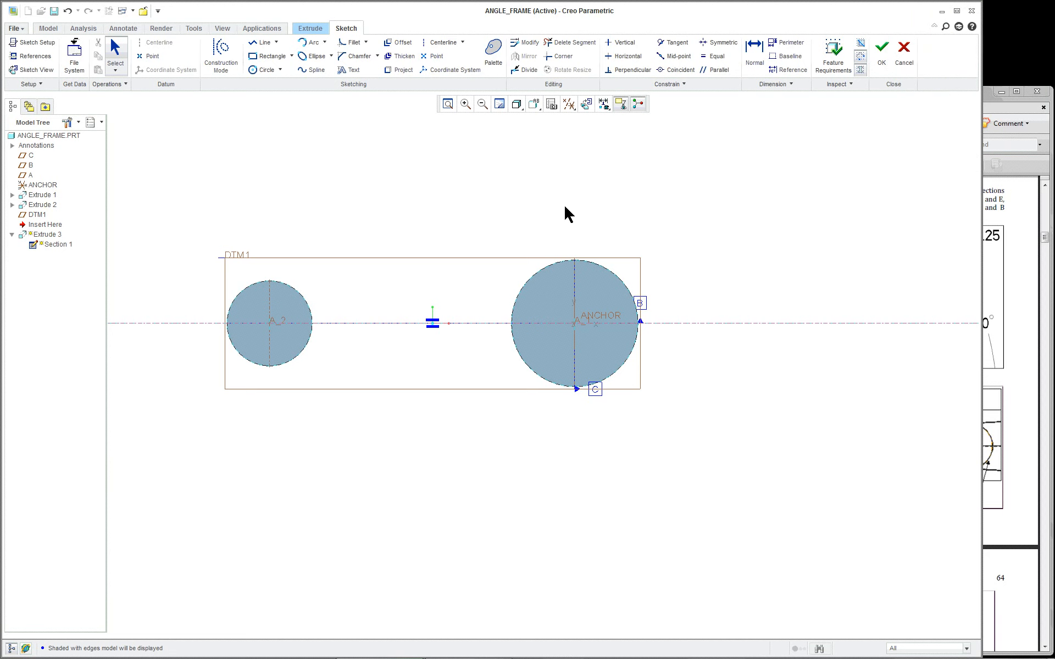
Expand the Arc dropdown in the Sketching group to show the arc-drawing methods, keeping the view unchanged
scroll(332, 234, up, 1)
scroll(331, 234, down, 1)
scroll(277, 282, down, 1)
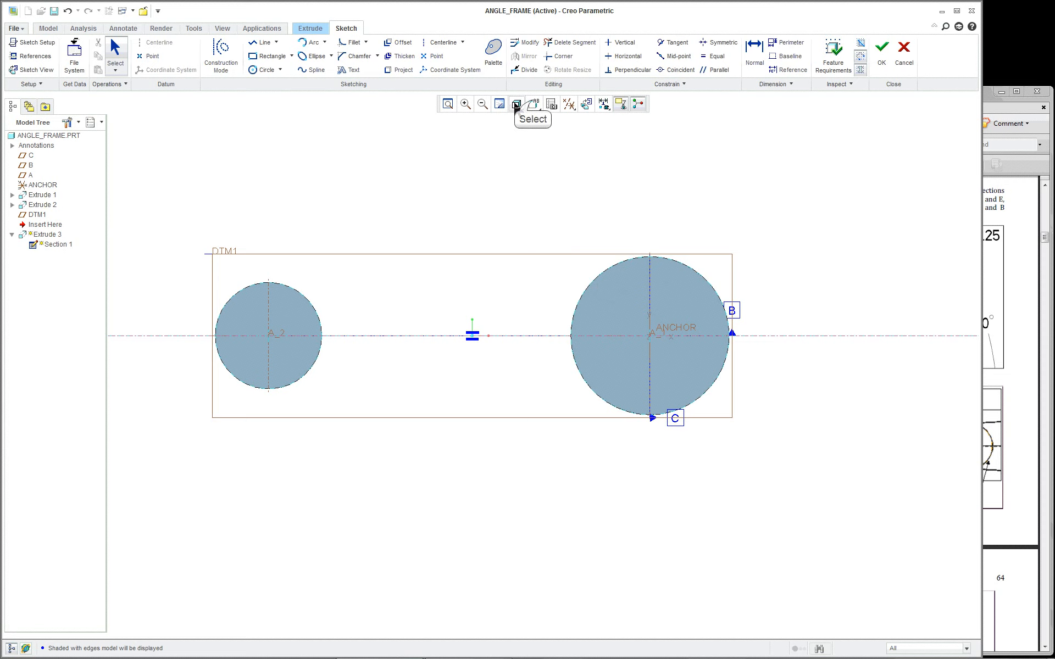
click(534, 104)
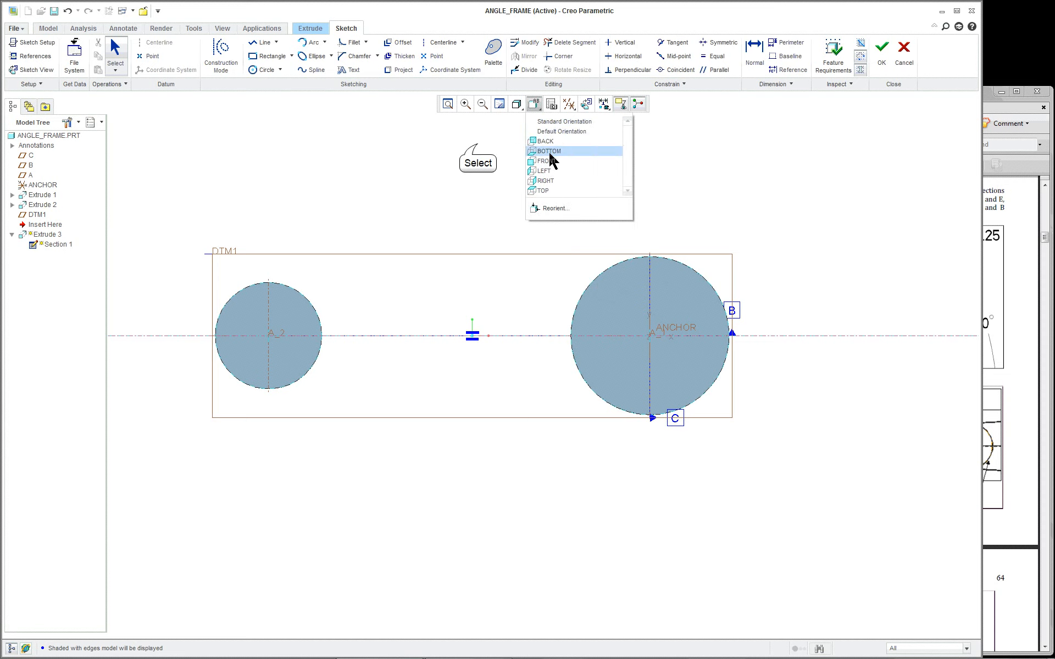
click(477, 144)
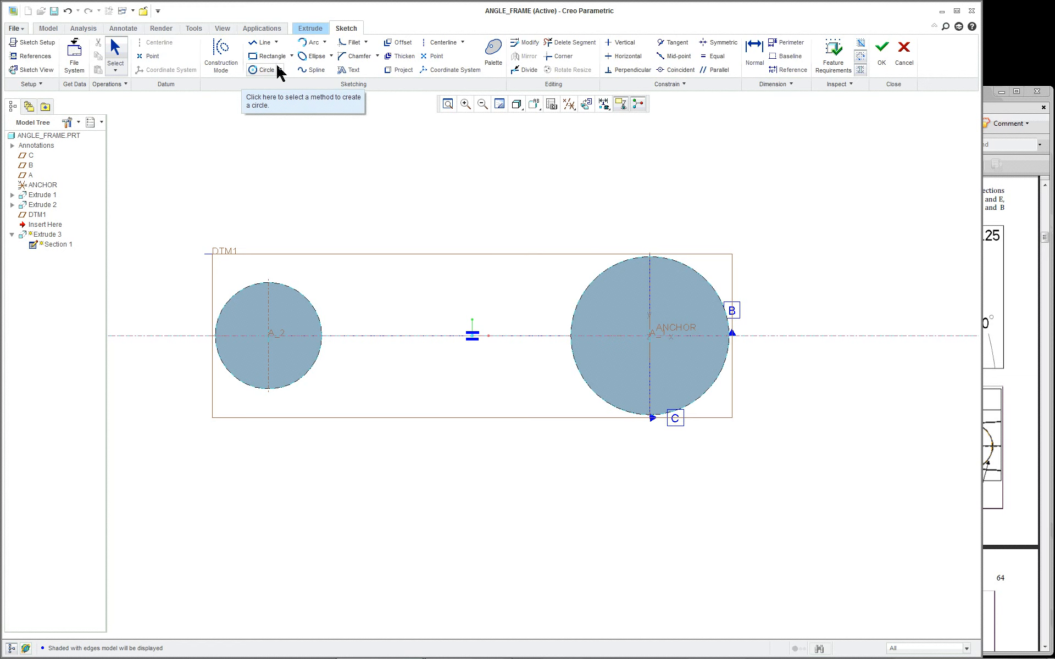
click(324, 42)
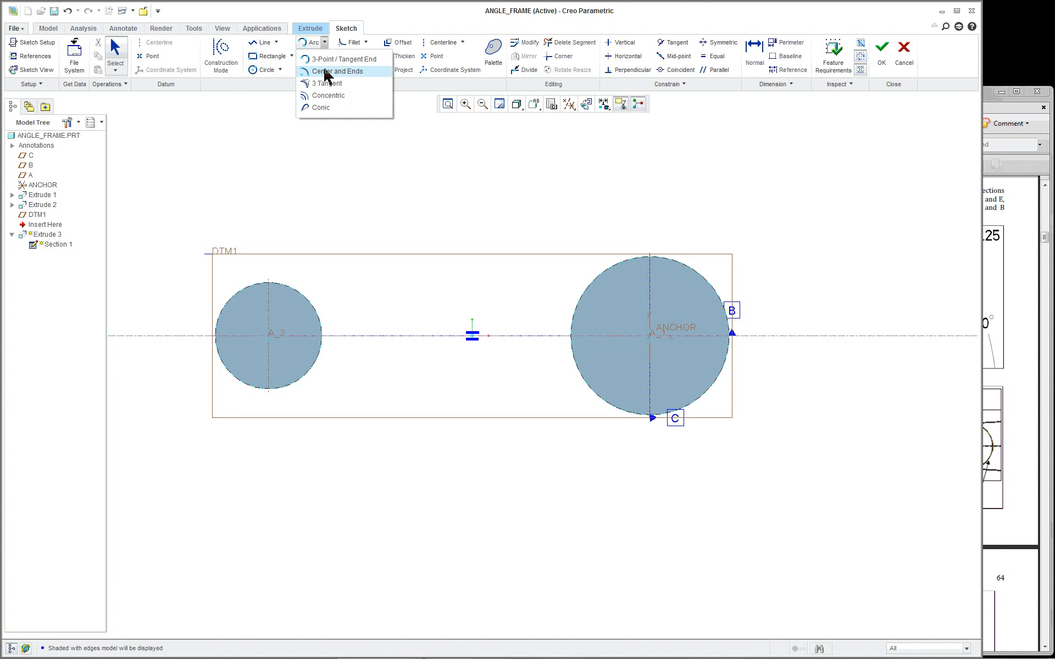
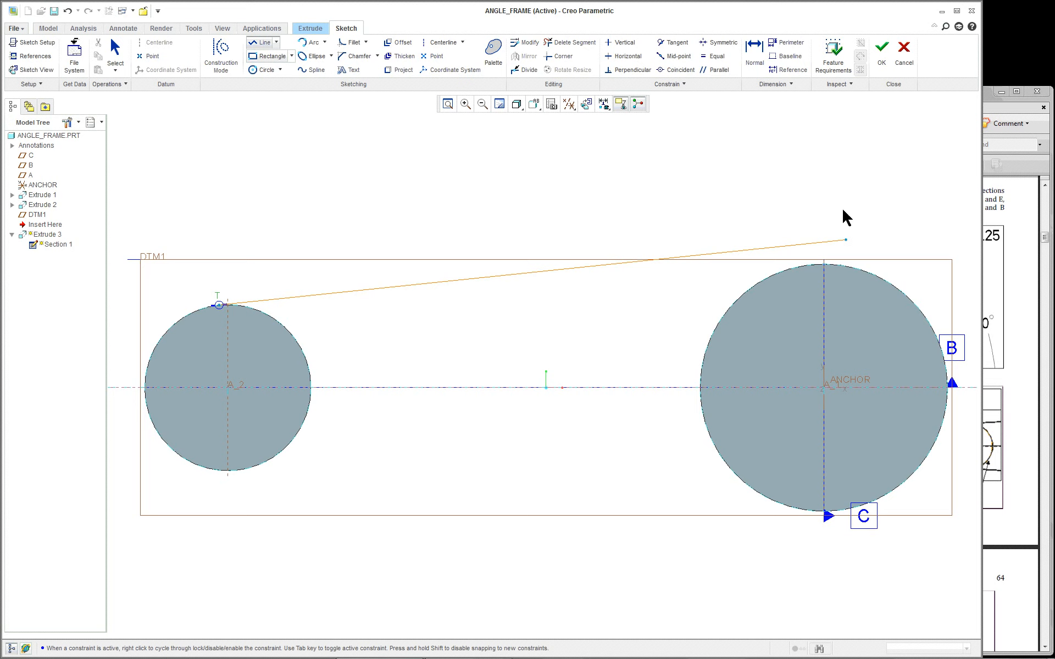
Draw the upper line from the right circle's top tangent to the left circle's top (0.97)
middle_click(479, 198)
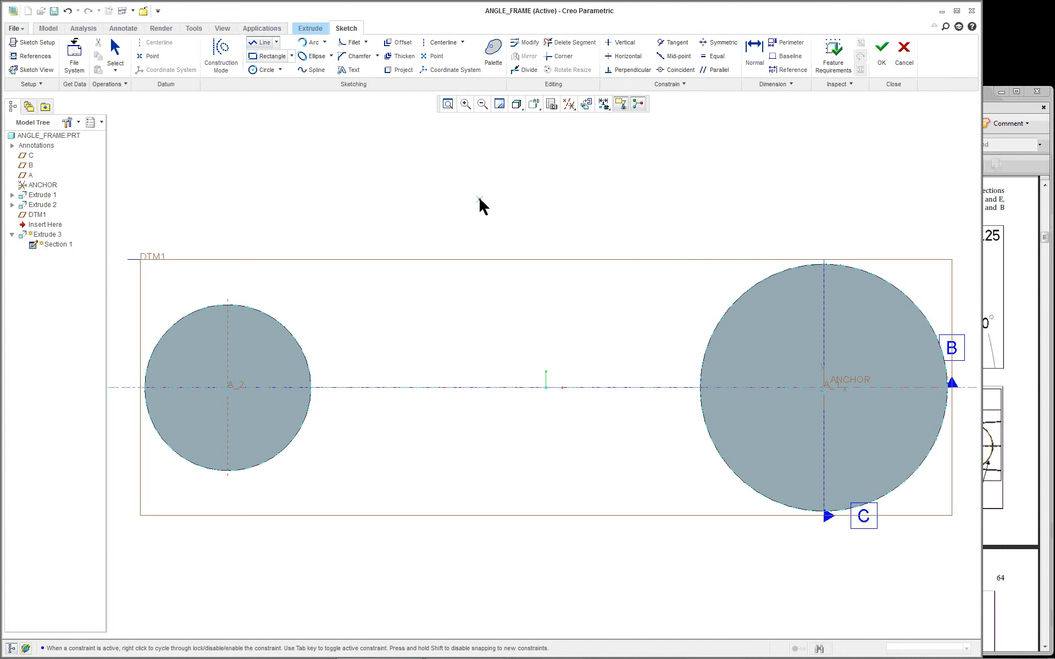
click(761, 280)
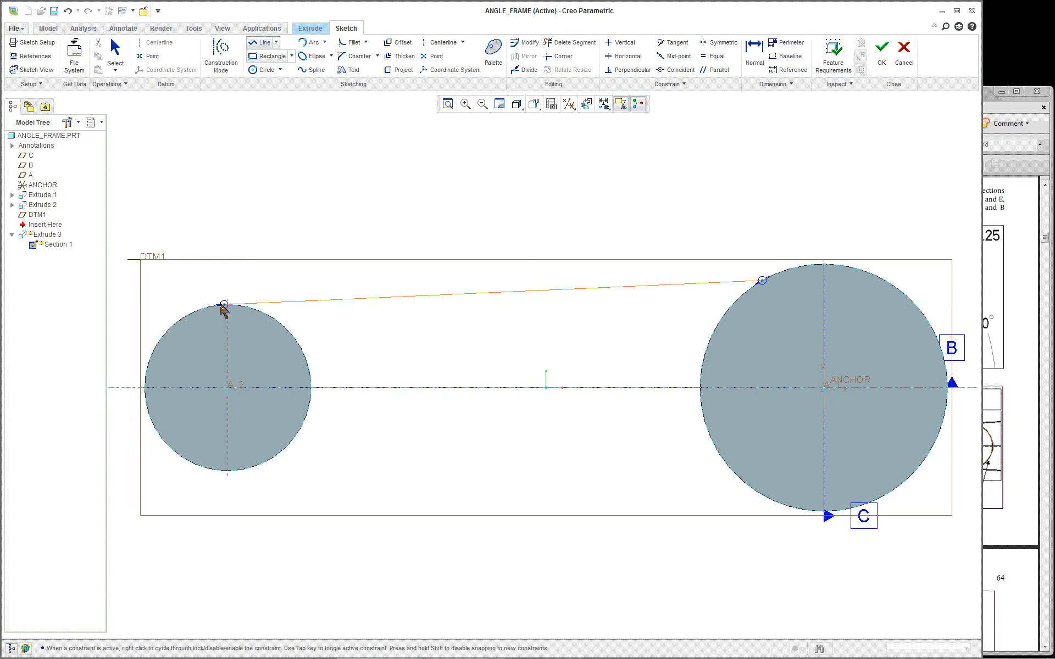
scroll(223, 314, down, 1)
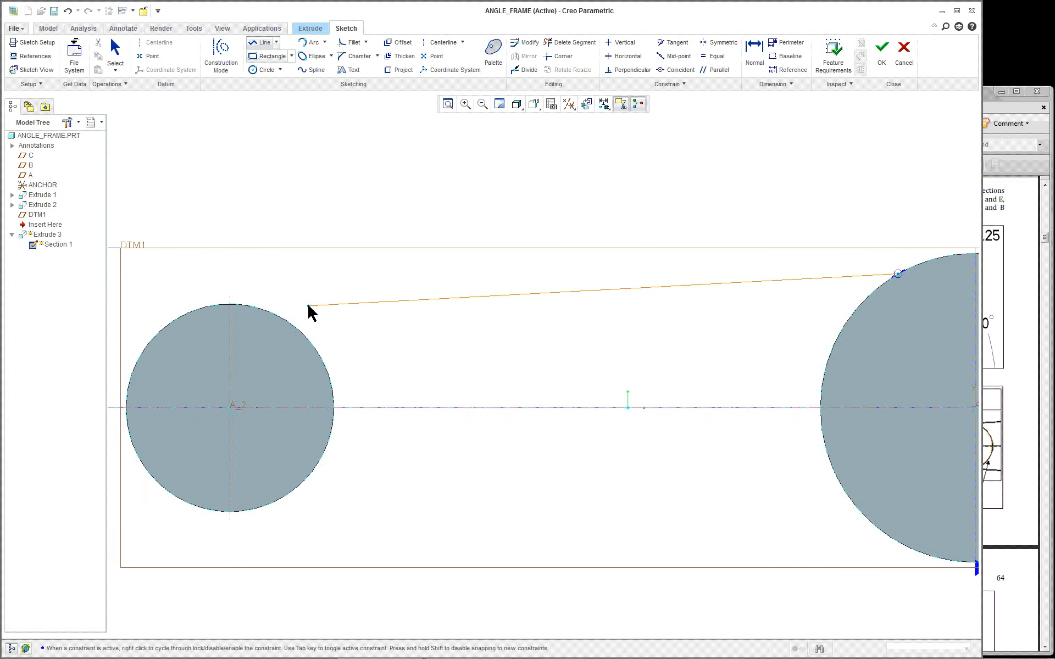
scroll(309, 306, up, 1)
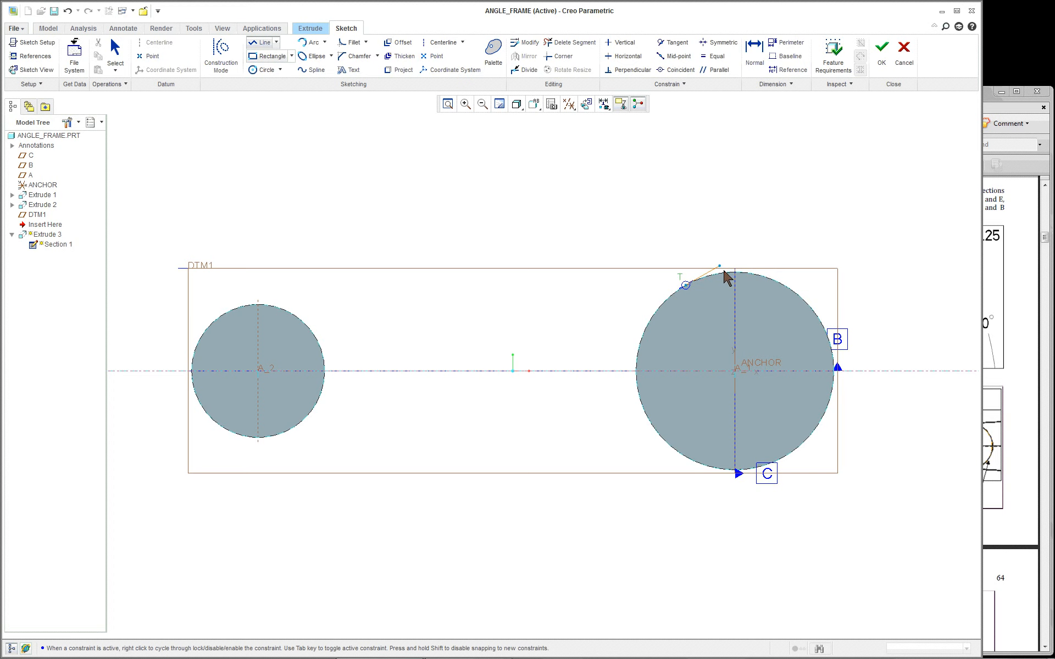
scroll(228, 311, down, 1)
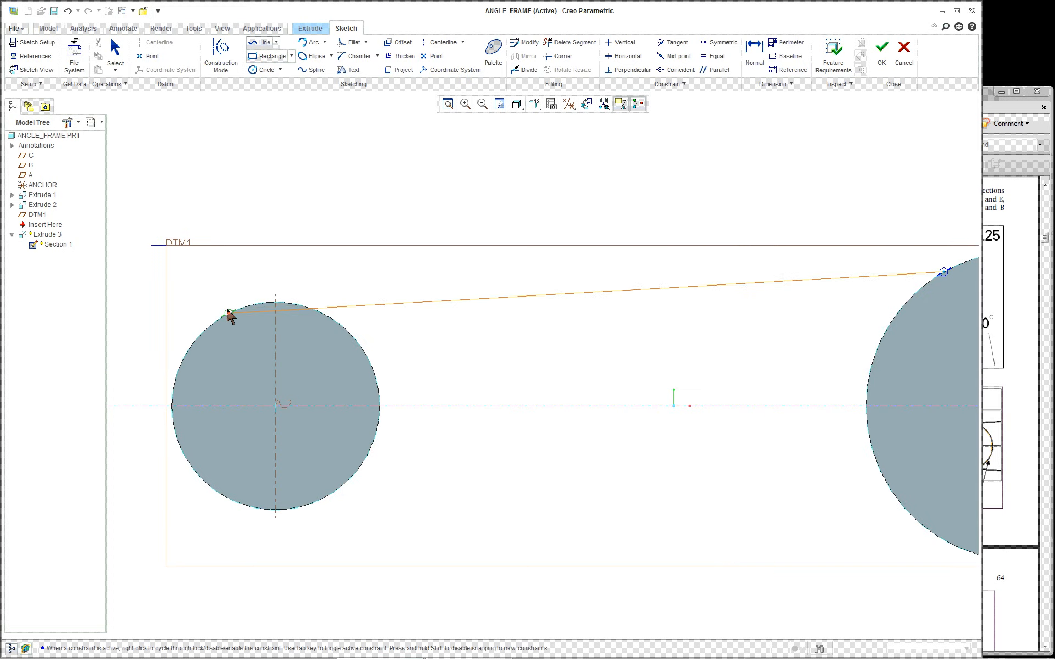
scroll(257, 311, down, 1)
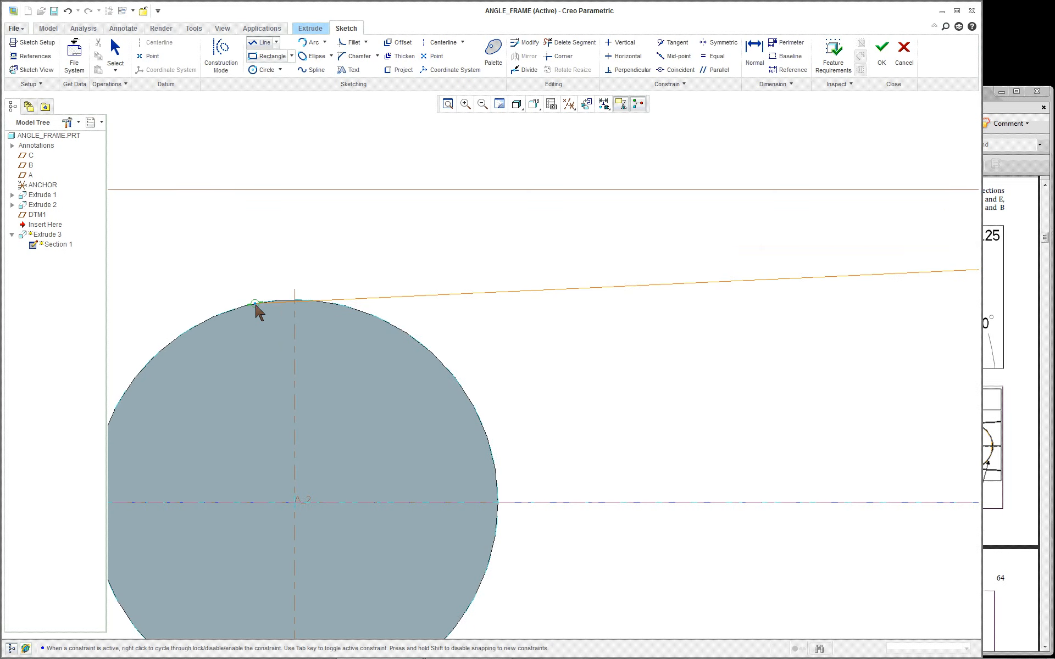
click(286, 300)
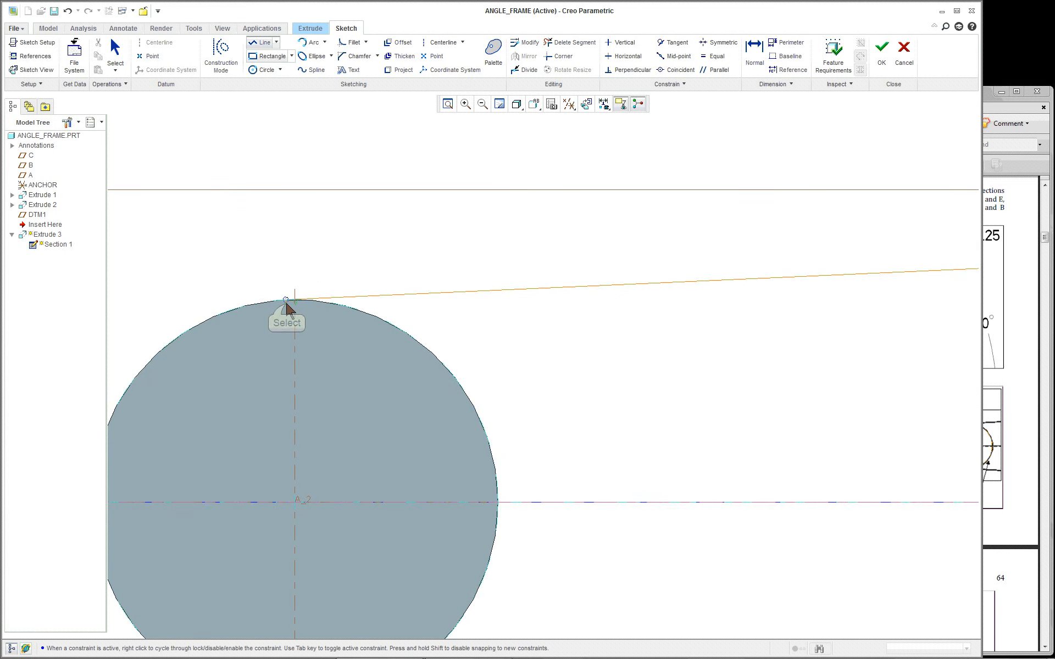
scroll(352, 256, up, 2)
middle_click(352, 254)
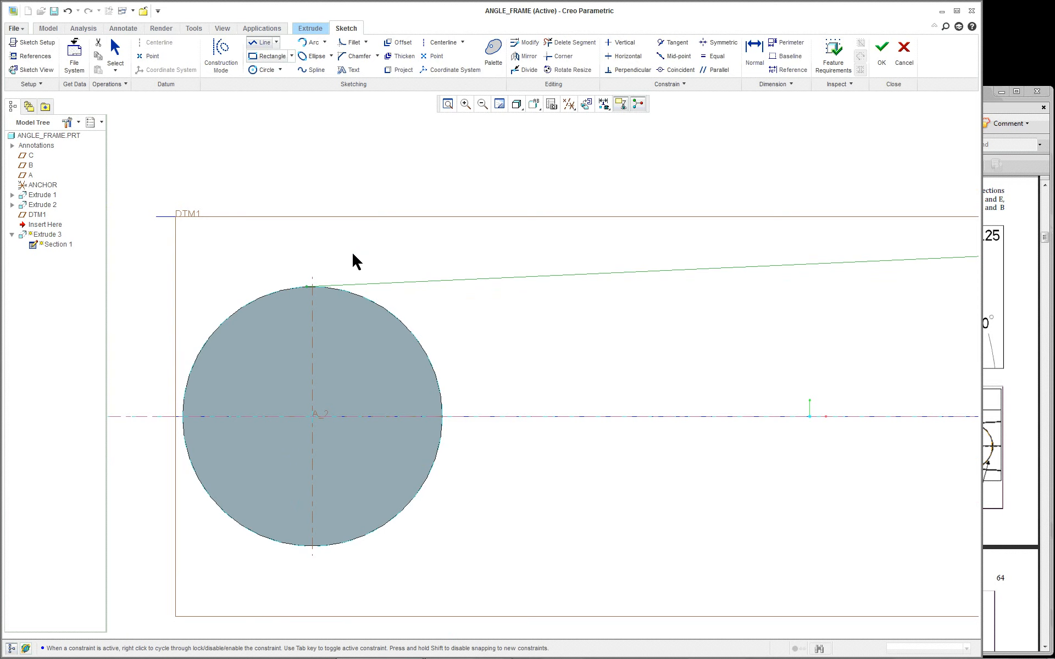
middle_click(421, 241)
scroll(697, 346, up, 3)
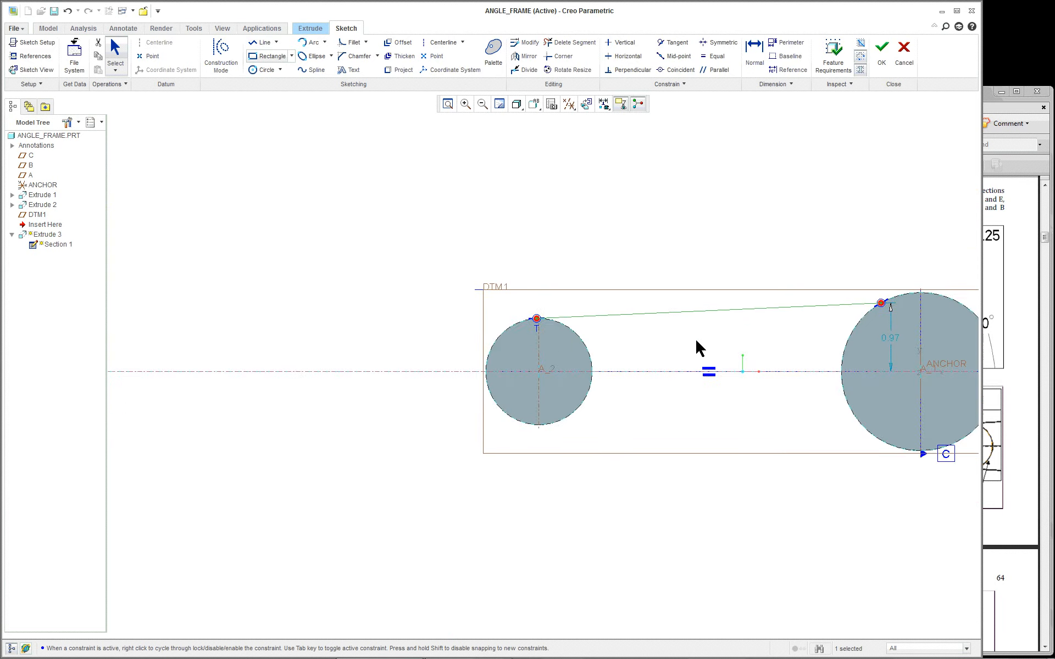
Dismiss the upper line's entity menus and resume Line Chain drawing from the canvas menu
scroll(478, 314, down, 4)
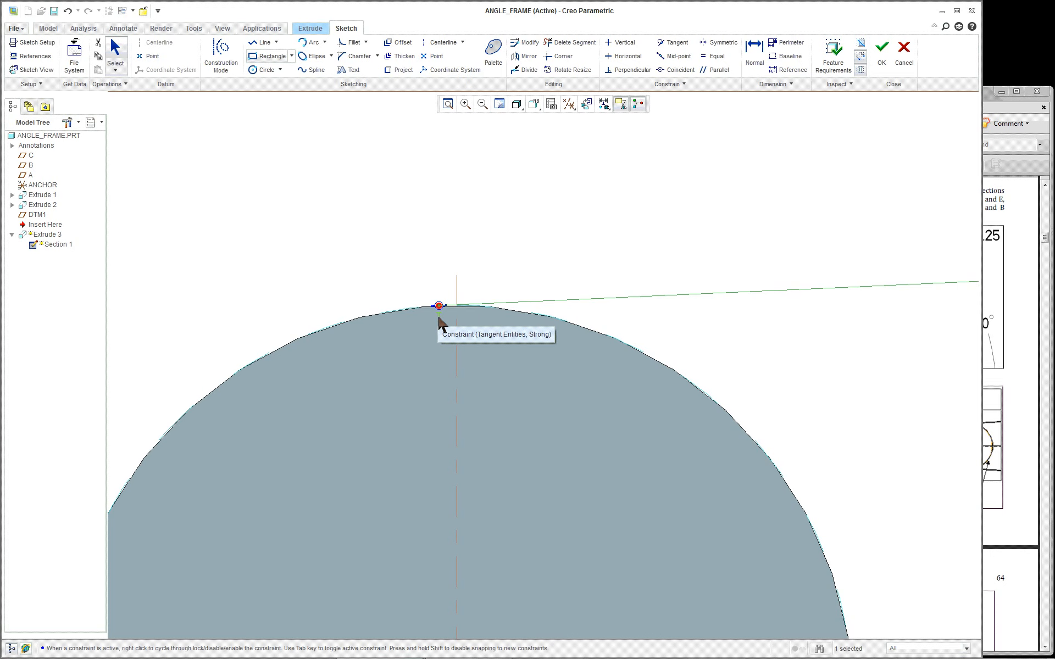
scroll(643, 341, down, 8)
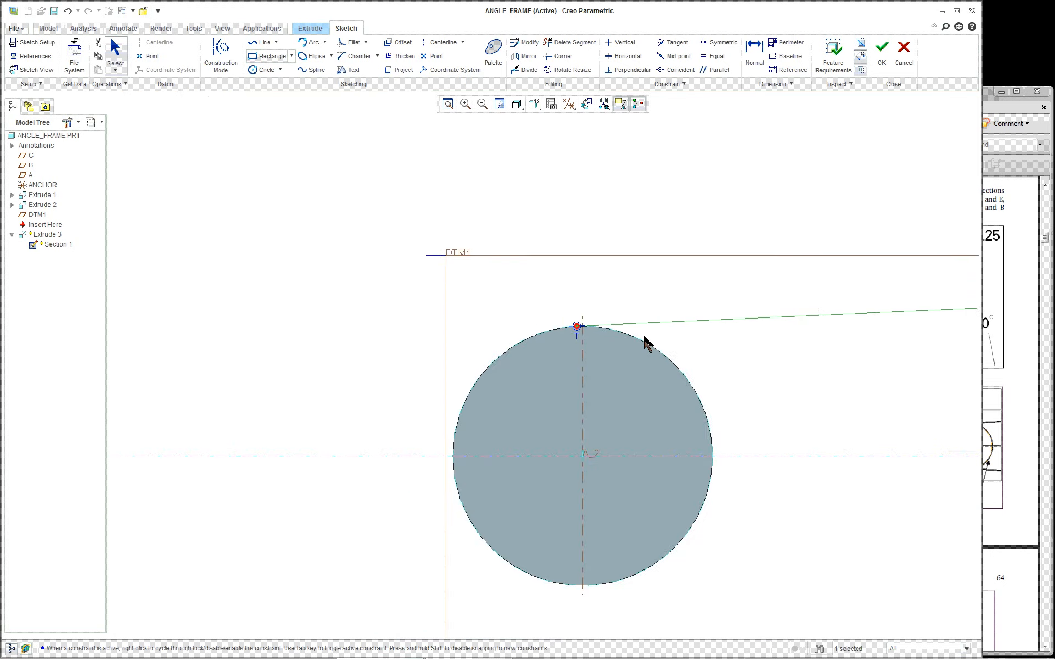
scroll(684, 340, down, 4)
scroll(851, 358, up, 3)
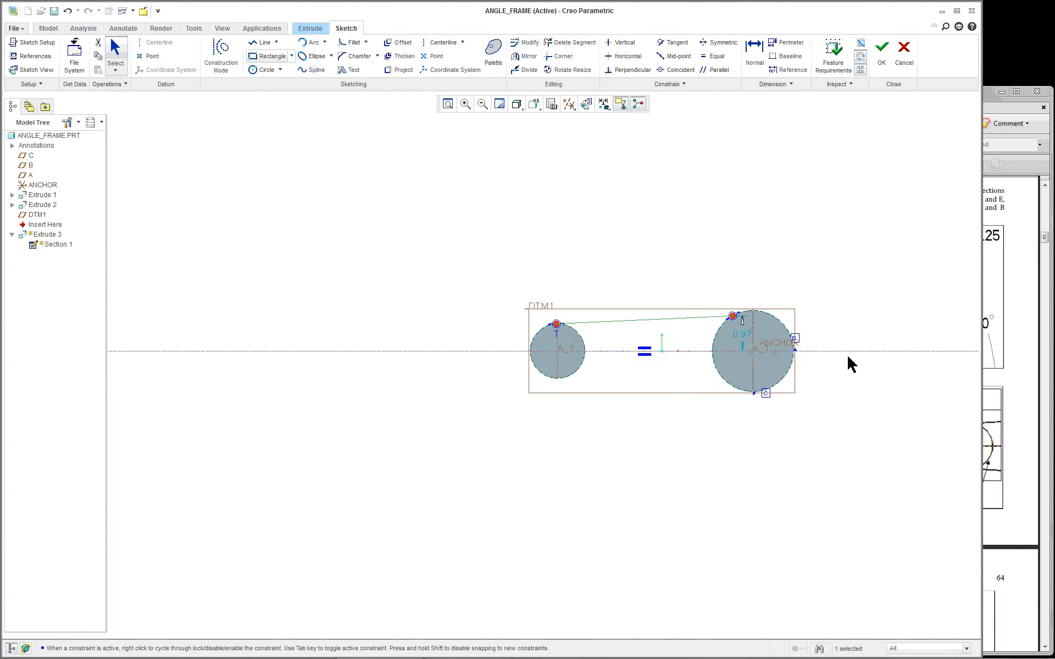
scroll(818, 363, up, 1)
scroll(655, 379, up, 2)
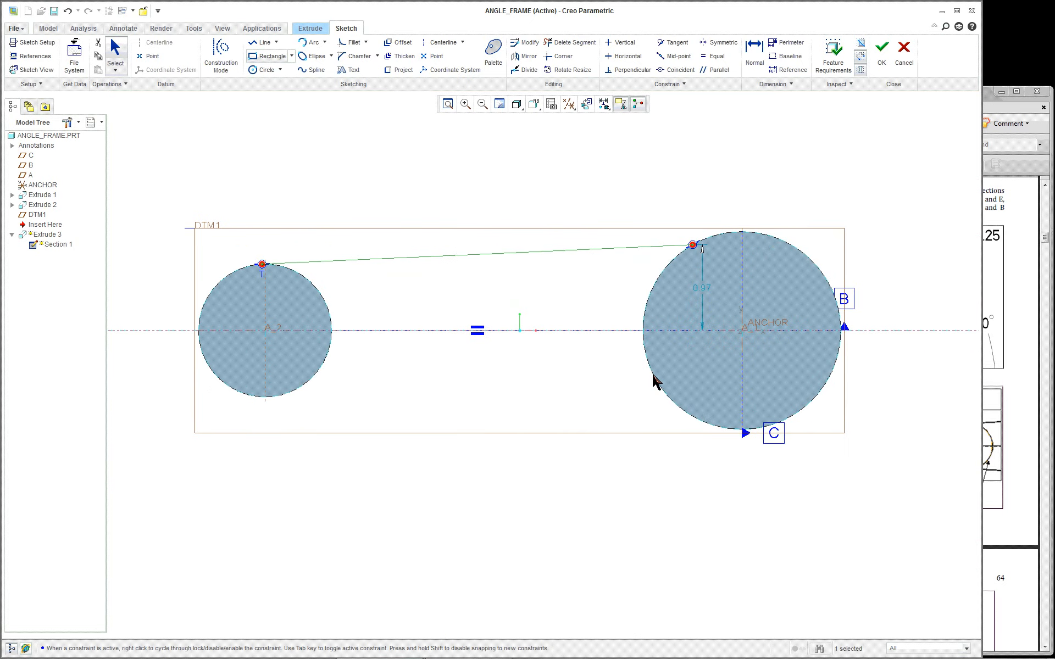
right_click(653, 379)
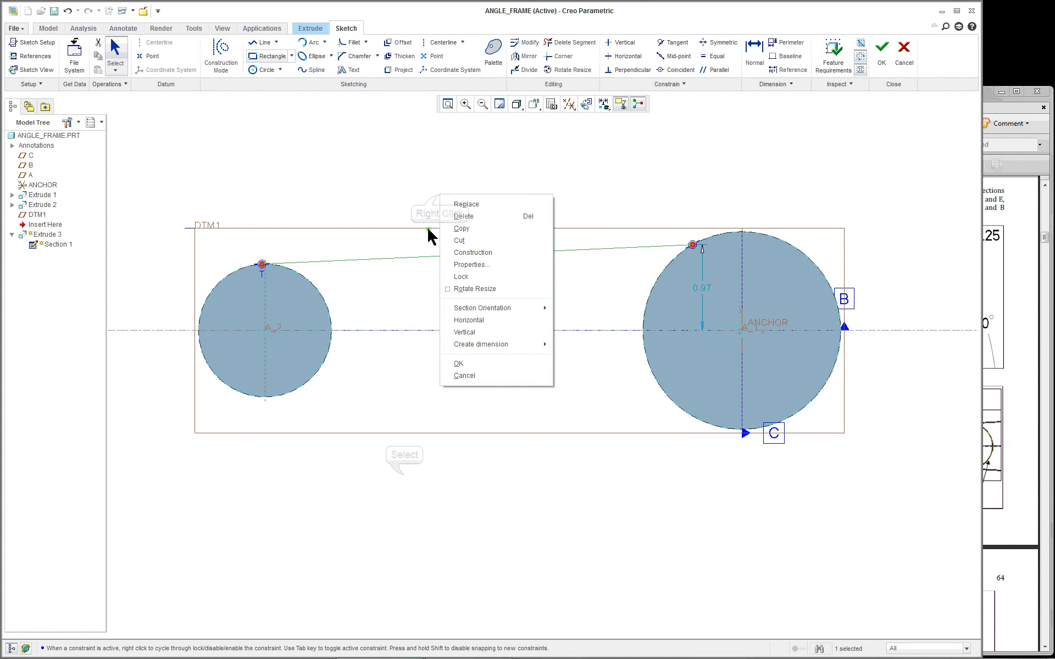
click(400, 472)
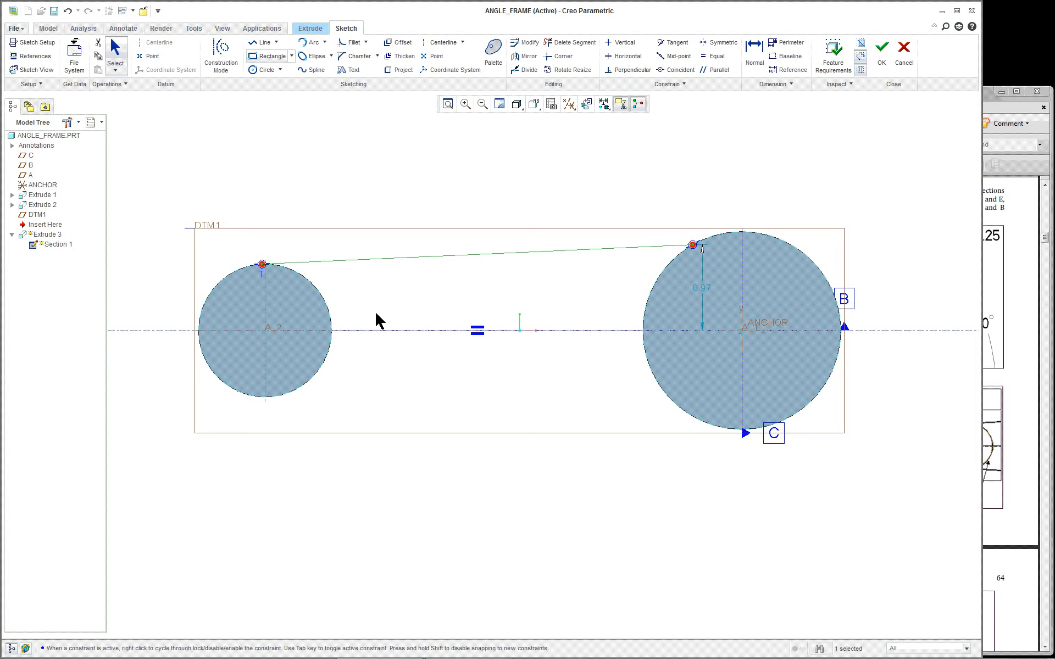
right_click(672, 469)
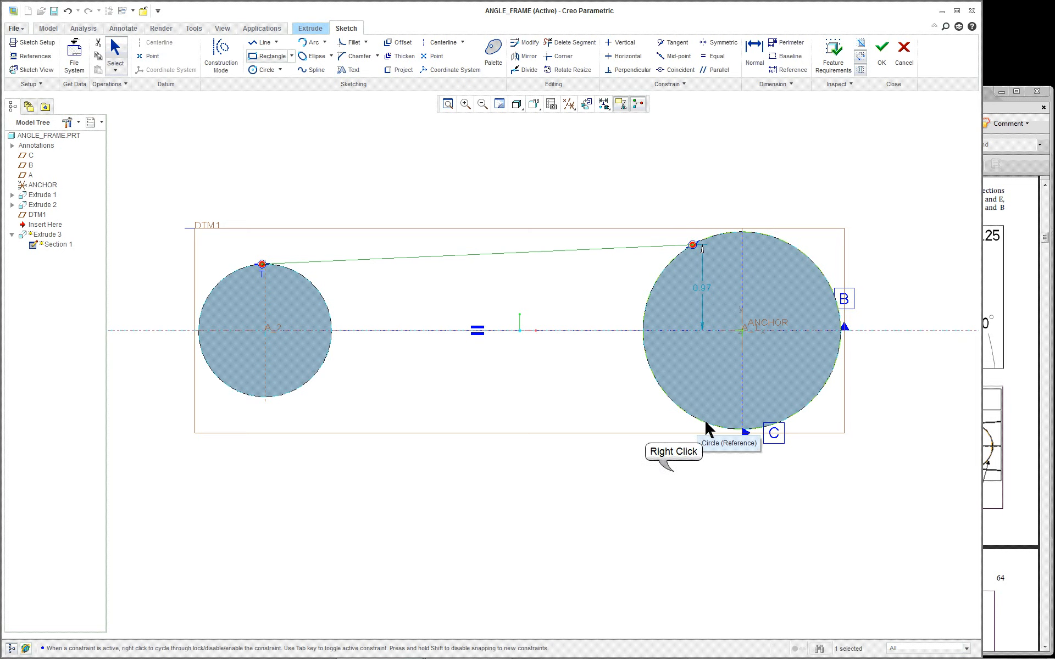
click(661, 479)
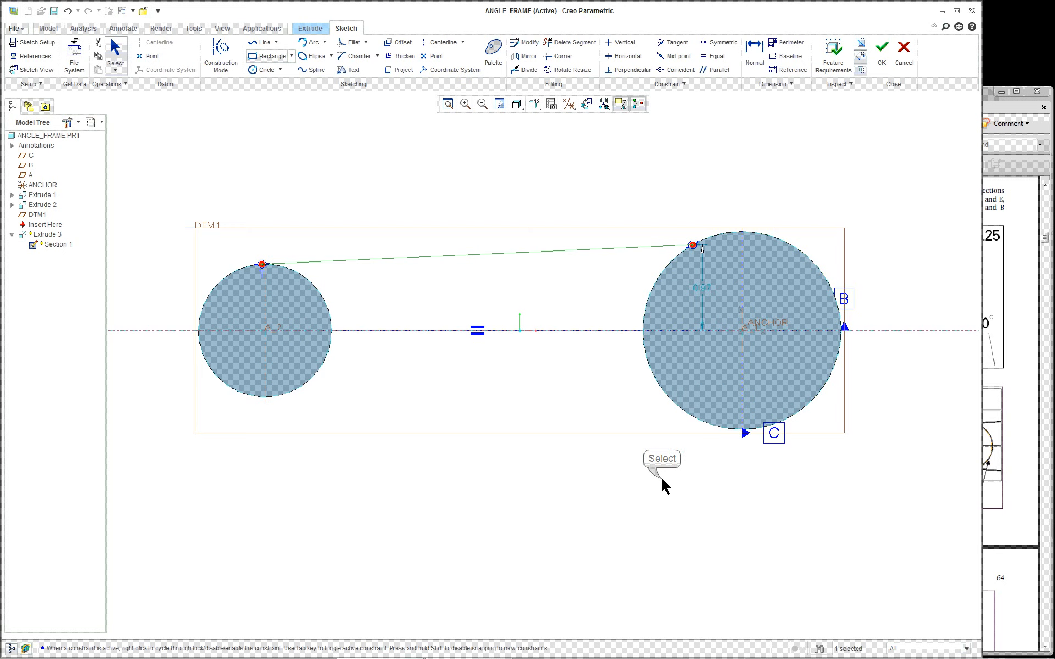
right_click(661, 480)
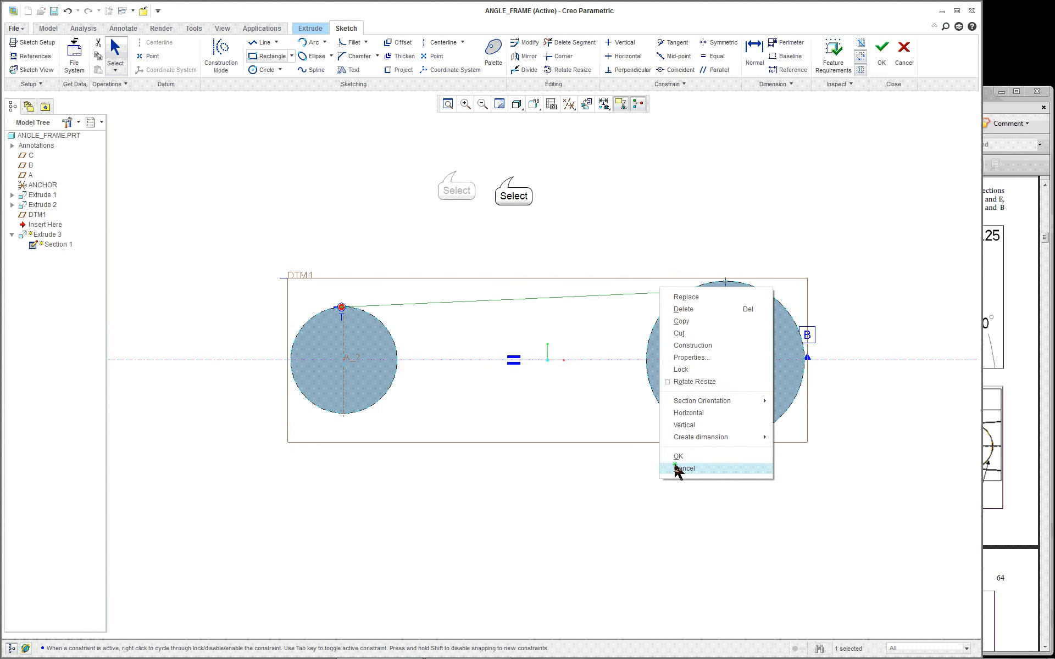
right_click(464, 171)
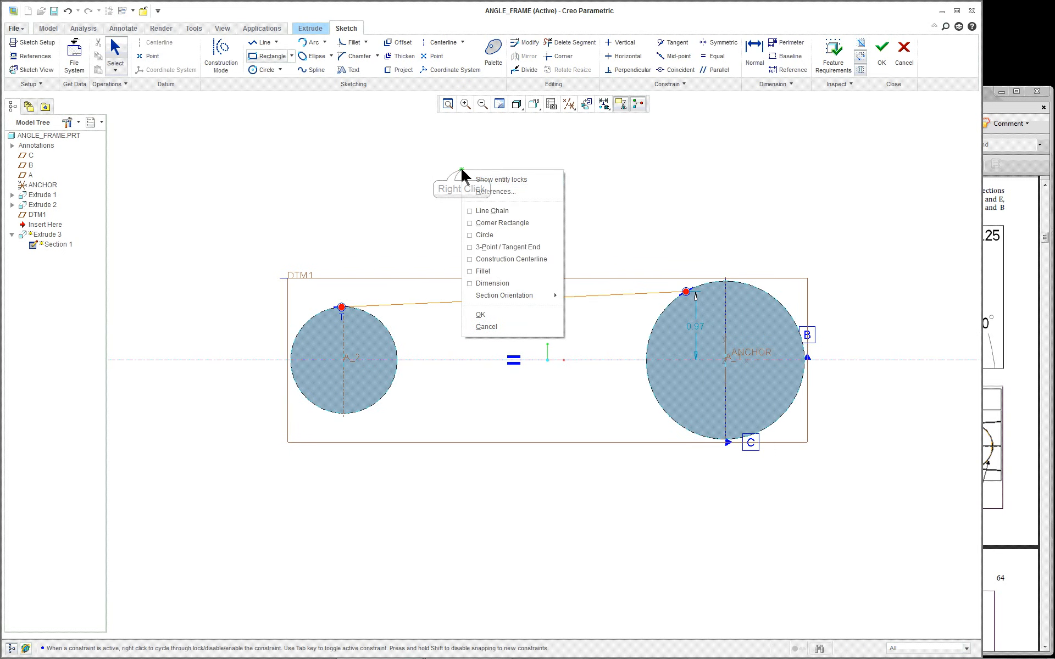
click(487, 211)
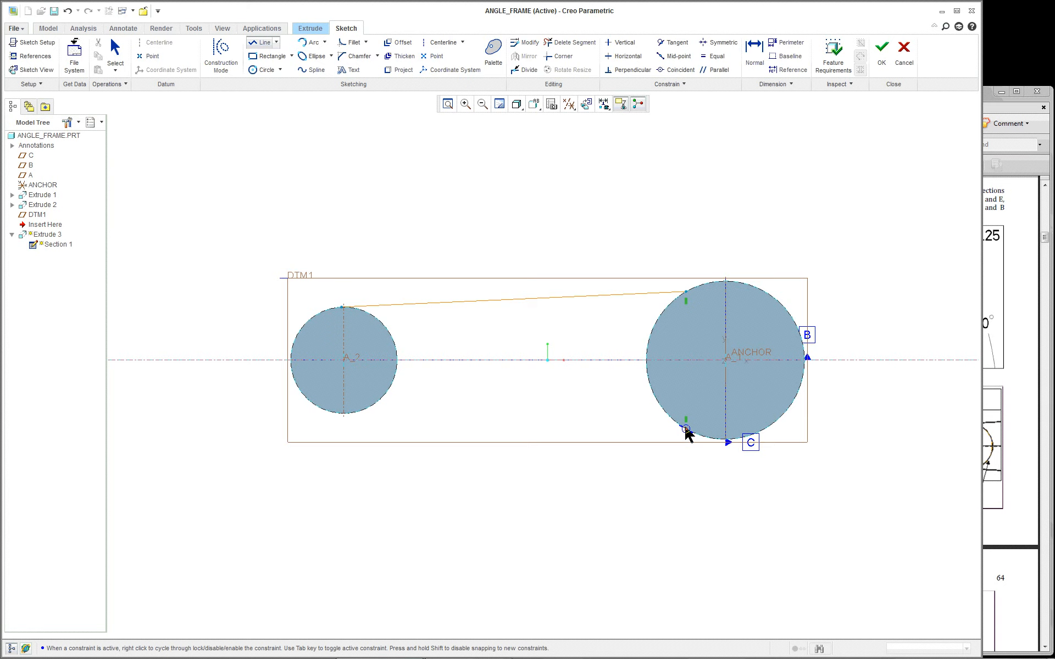
Draw the lower line from the right circle's bottom edge tangent to the left circle's bottom
scroll(687, 434, down, 5)
scroll(686, 434, up, 1)
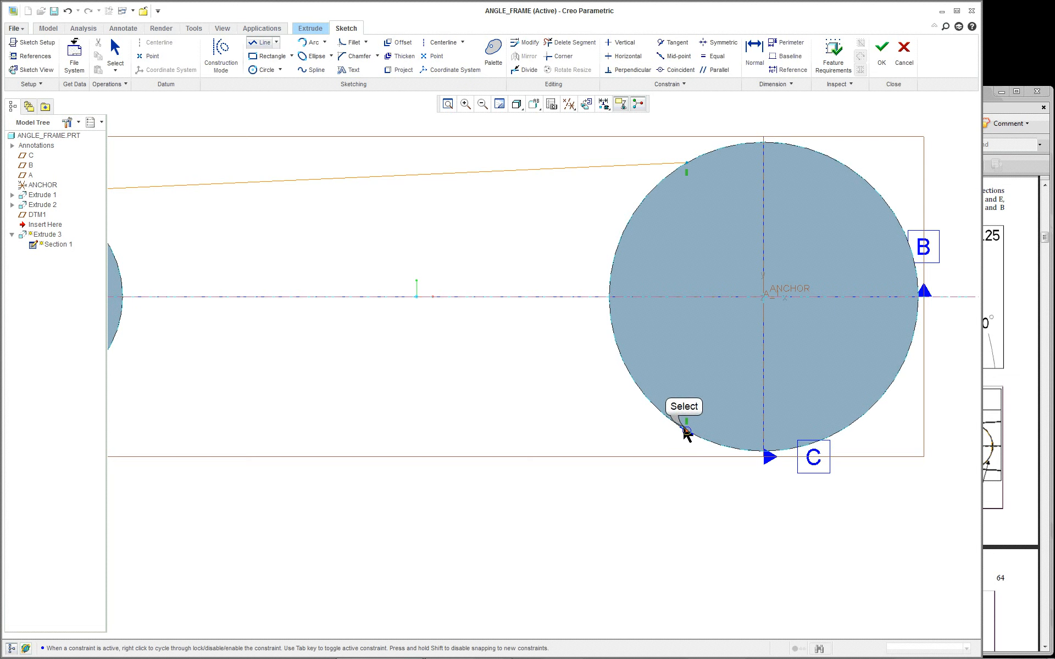
click(687, 430)
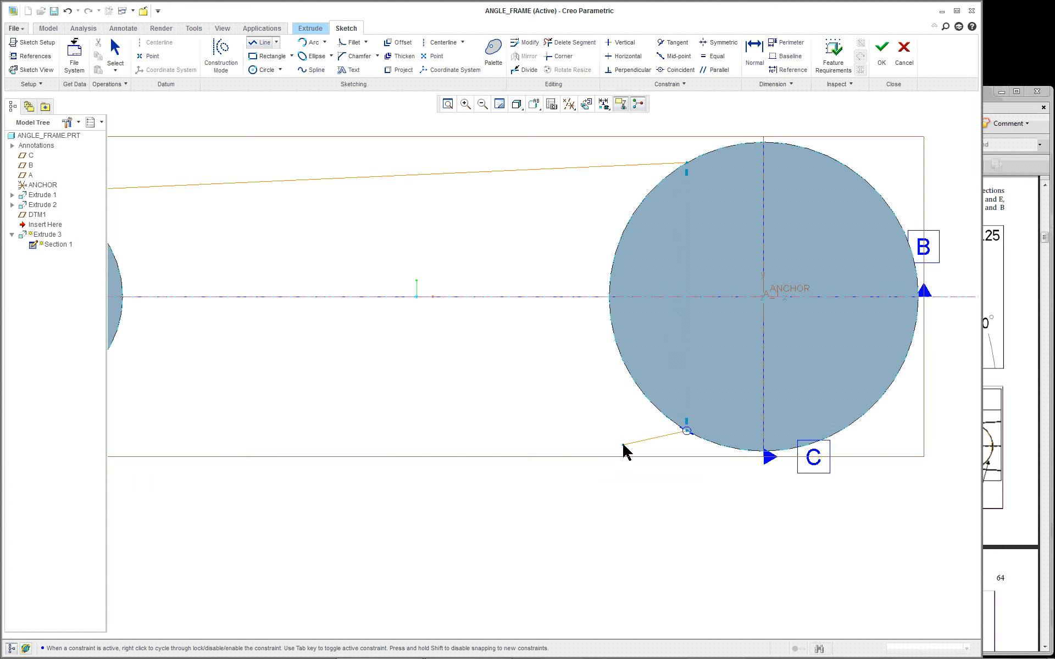
scroll(363, 440, up, 3)
scroll(234, 432, down, 4)
scroll(213, 427, up, 2)
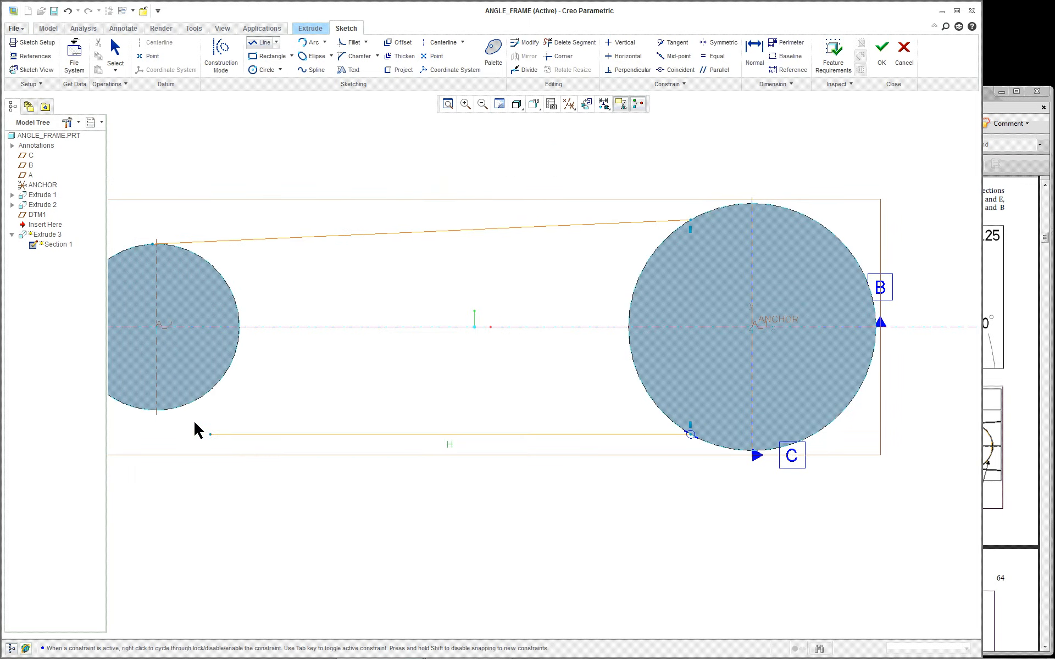
scroll(146, 424, up, 3)
scroll(130, 417, down, 5)
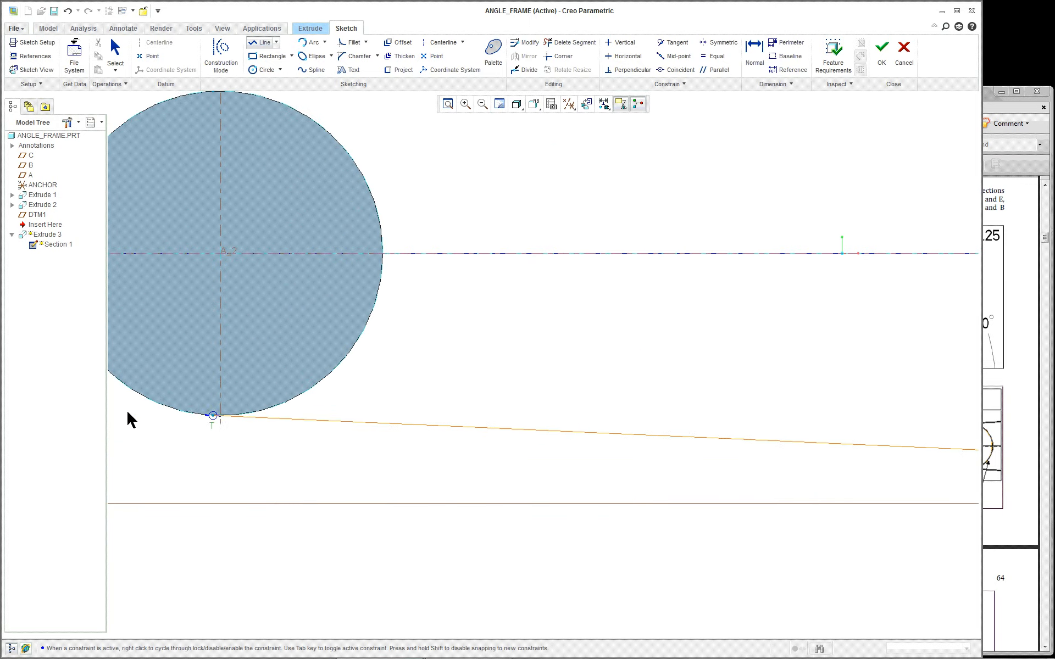
click(262, 409)
middle_click(355, 457)
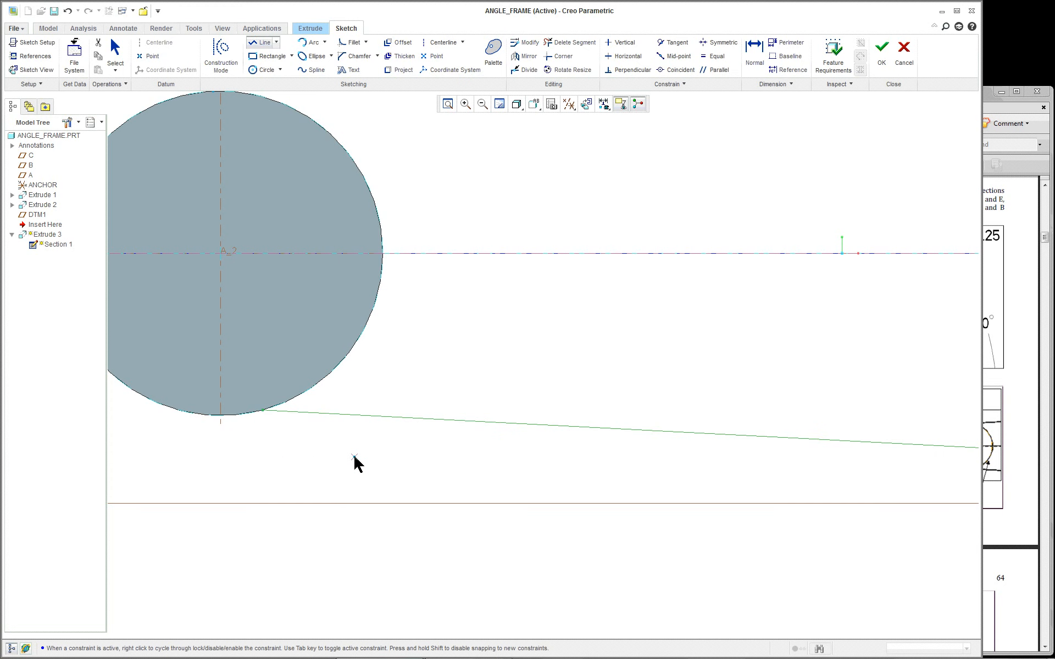
middle_click(353, 464)
scroll(387, 449, down, 4)
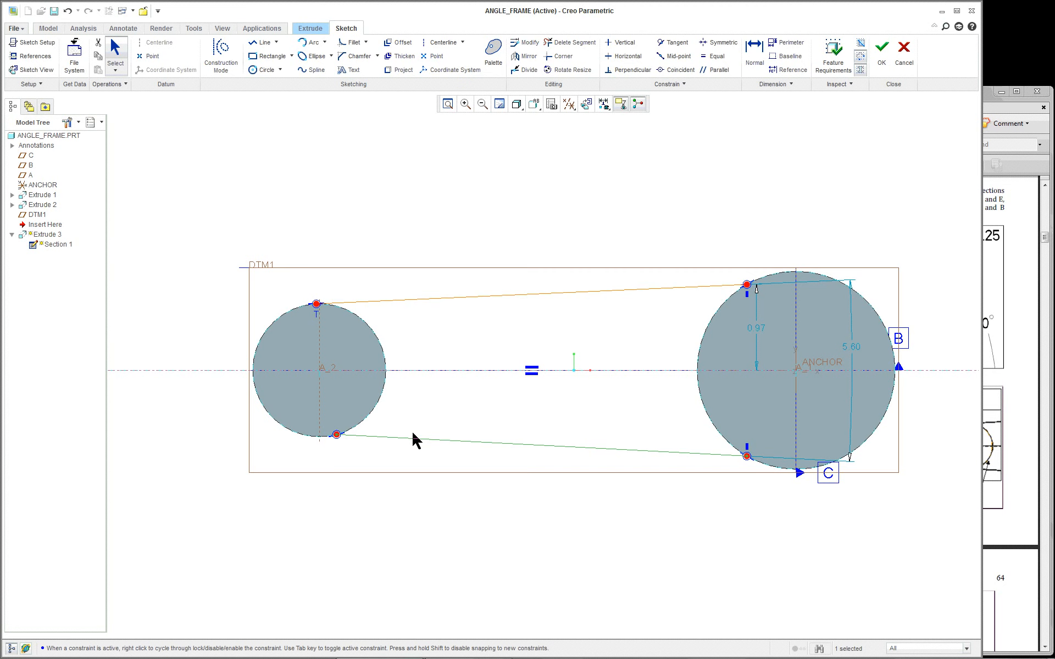
Constrain the lower line tangent to the left circle
click(678, 48)
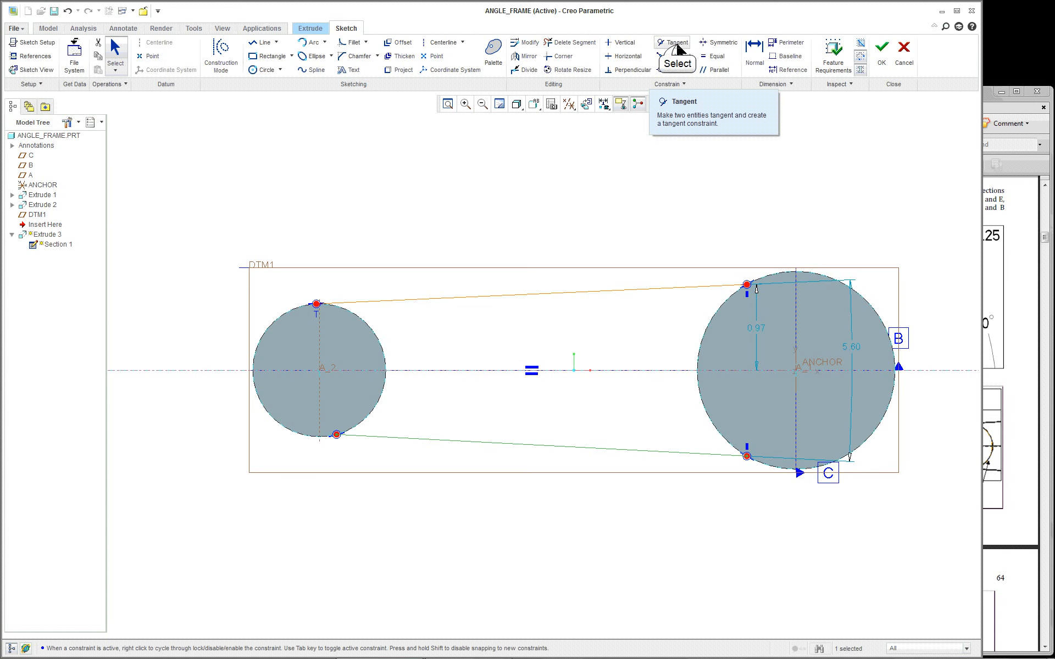
click(677, 48)
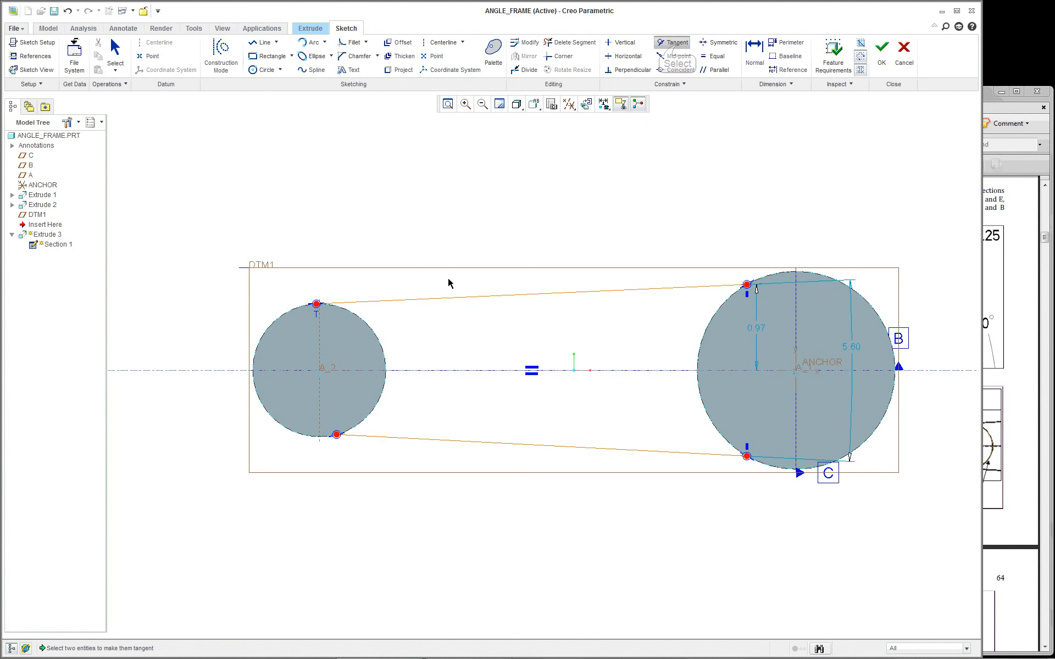
click(394, 439)
click(305, 437)
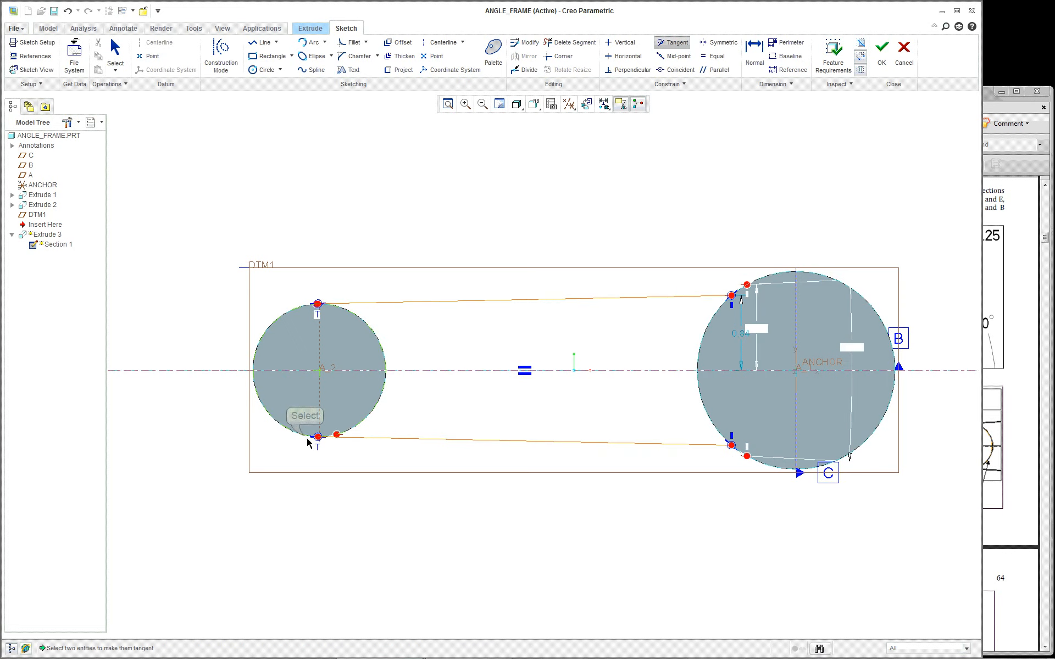
scroll(360, 468, up, 2)
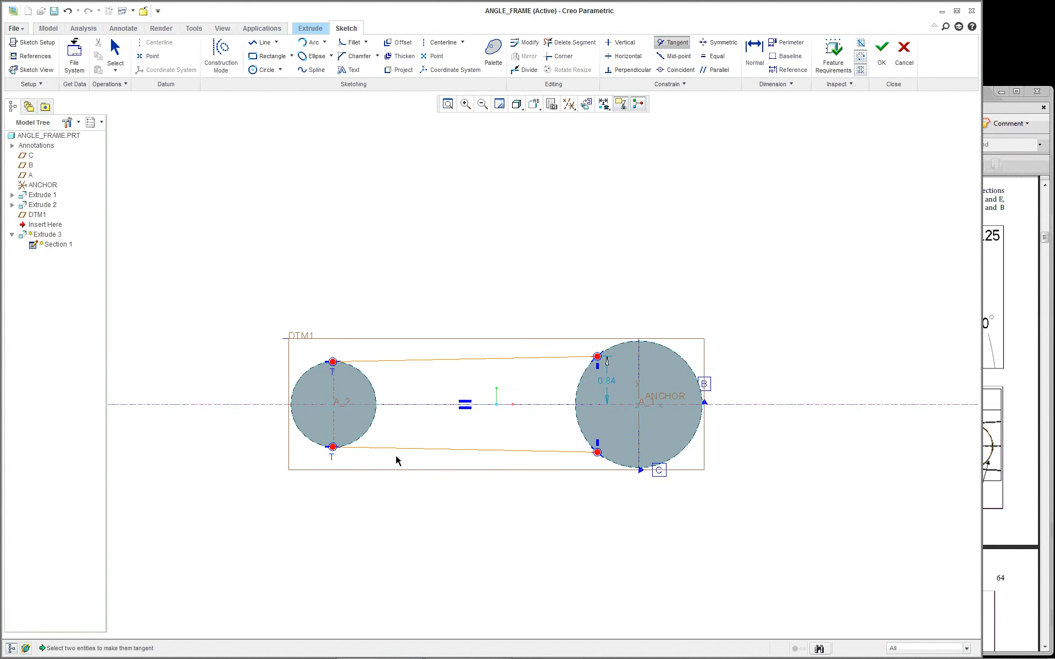
scroll(398, 460, down, 3)
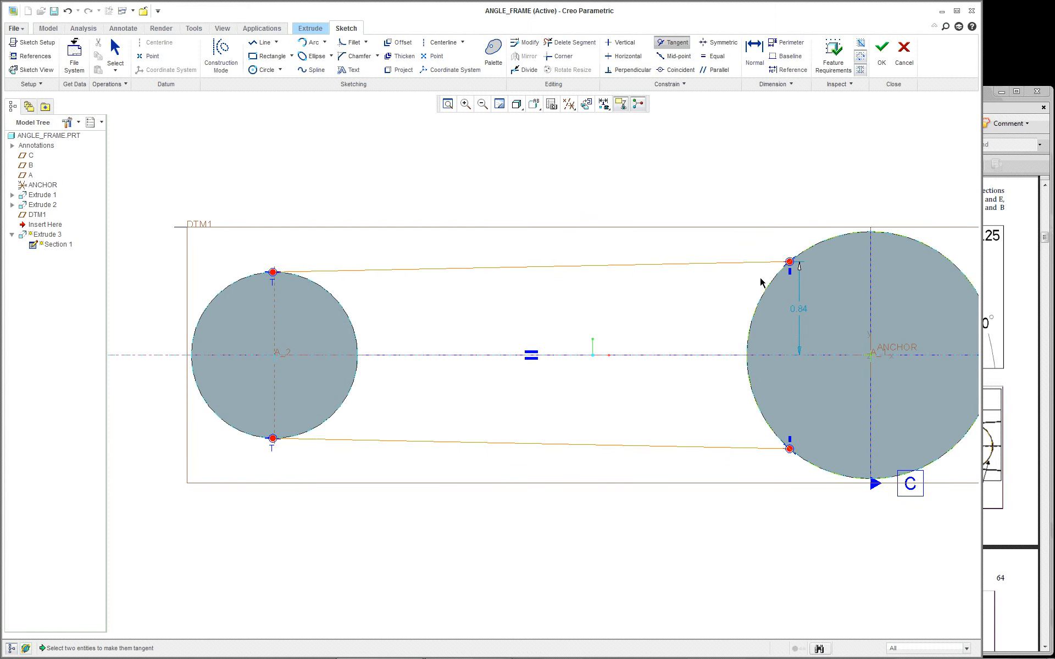
Close the canvas shortcut menu and show the Arc type list
right_click(513, 153)
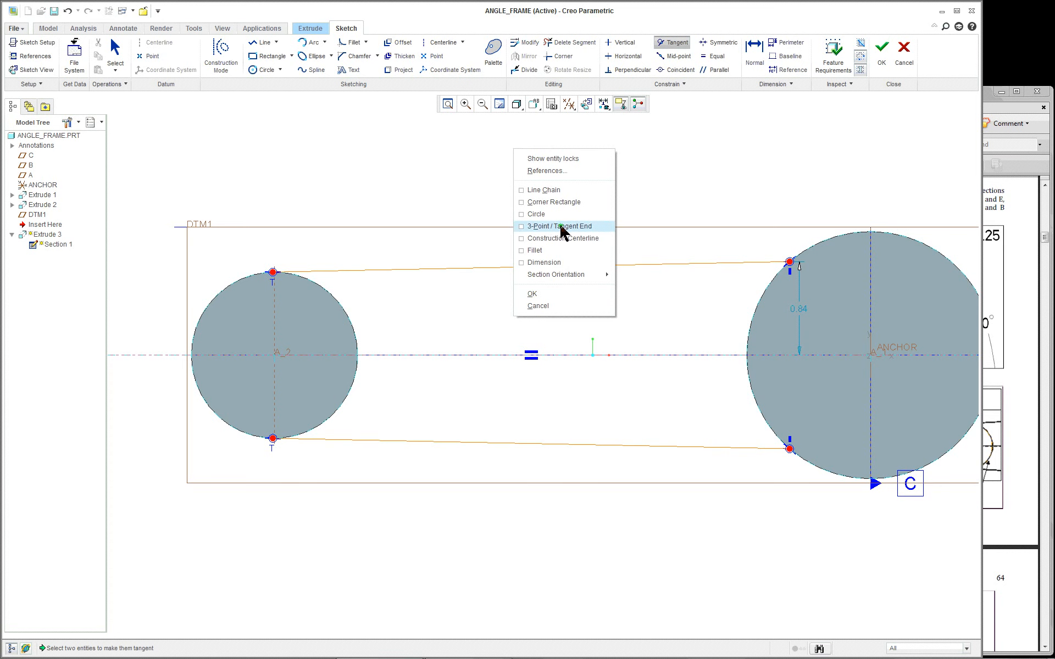
click(459, 186)
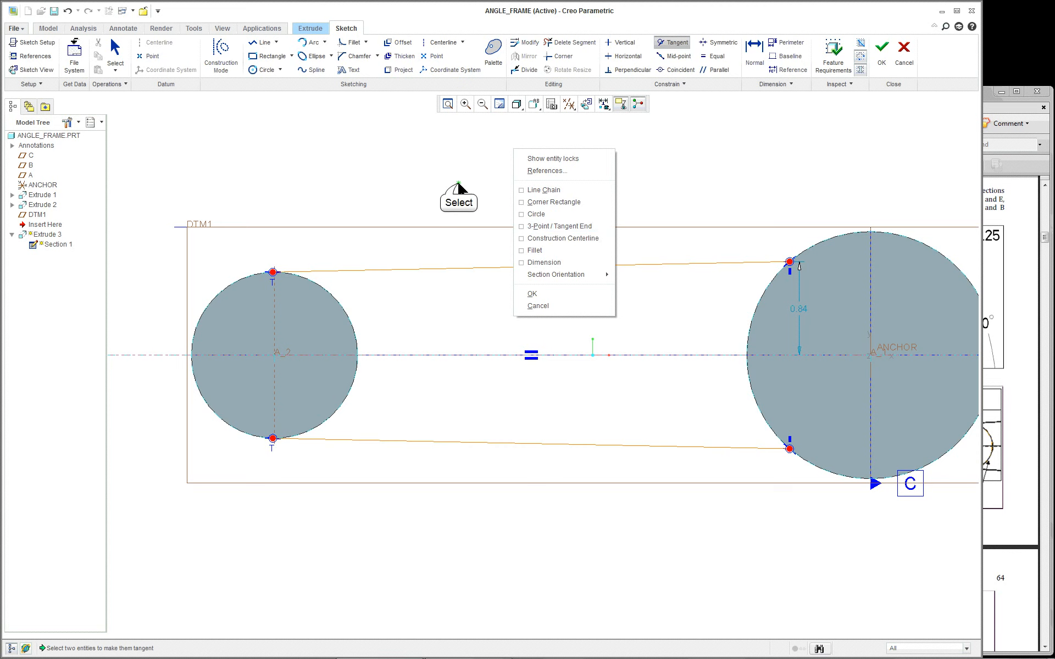
click(326, 43)
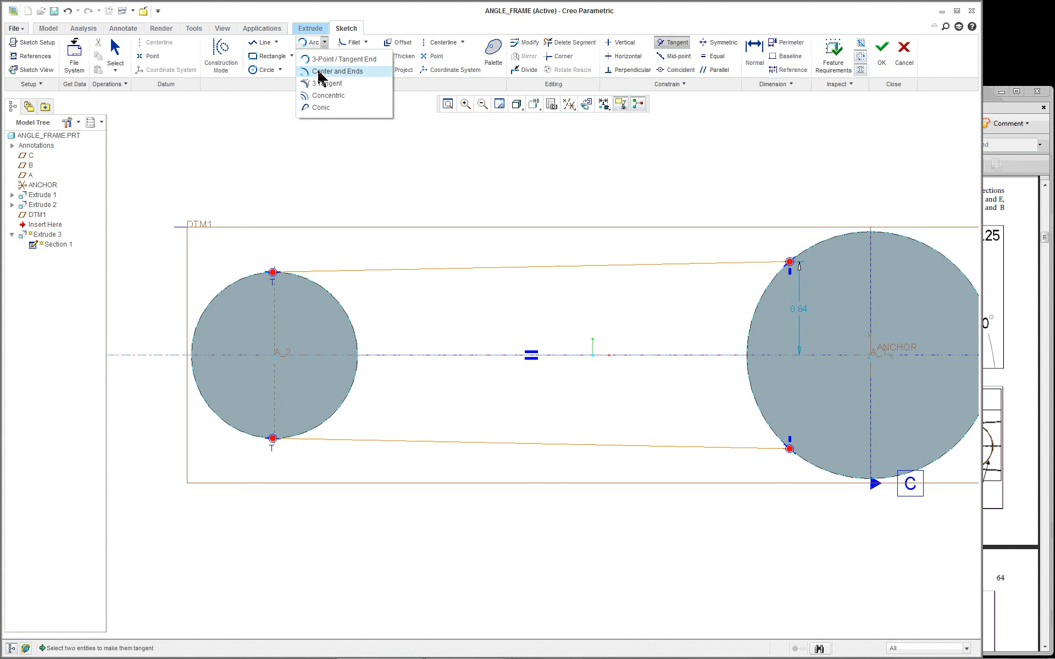
Draw a Center and Ends arc centred on the small circle between the tangent-line ends
click(320, 72)
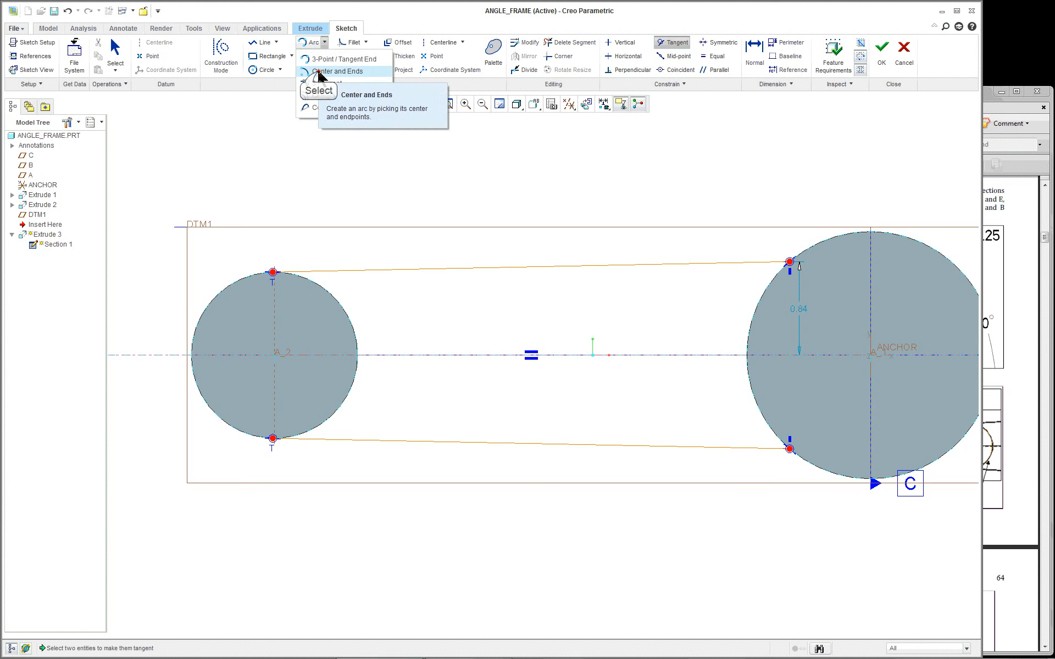
click(274, 355)
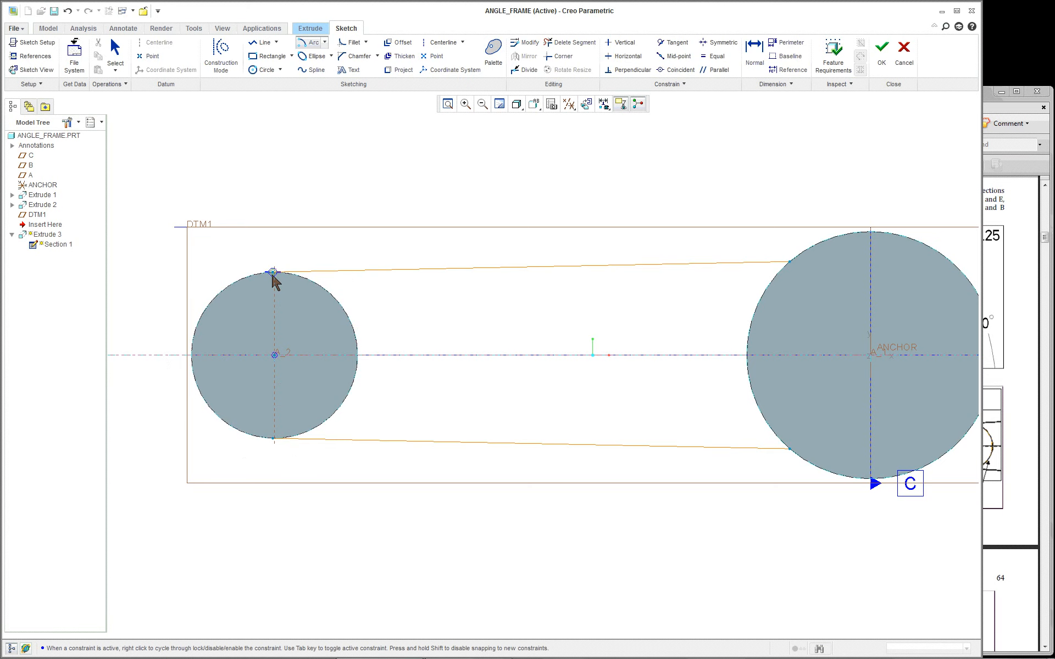
scroll(275, 277, up, 4)
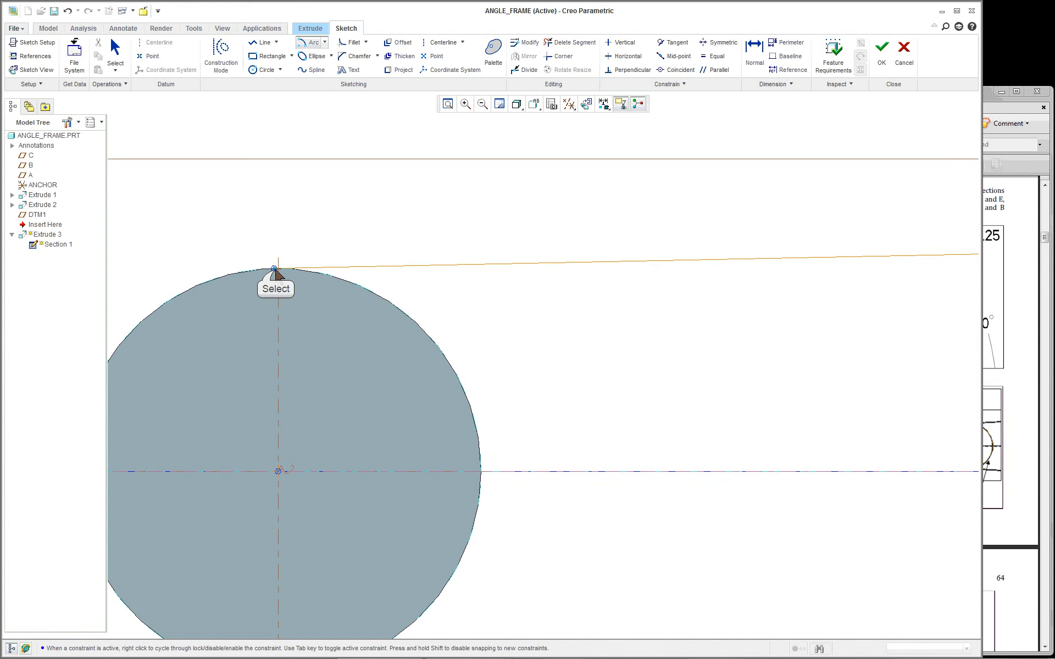
scroll(496, 431, down, 4)
scroll(401, 556, up, 2)
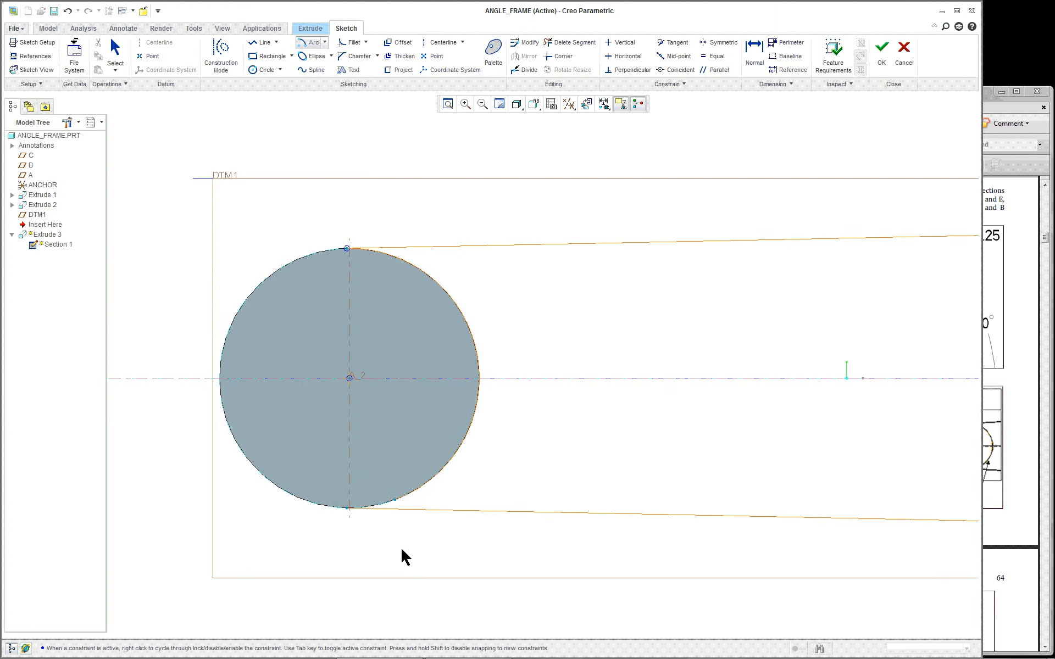
scroll(358, 535, up, 7)
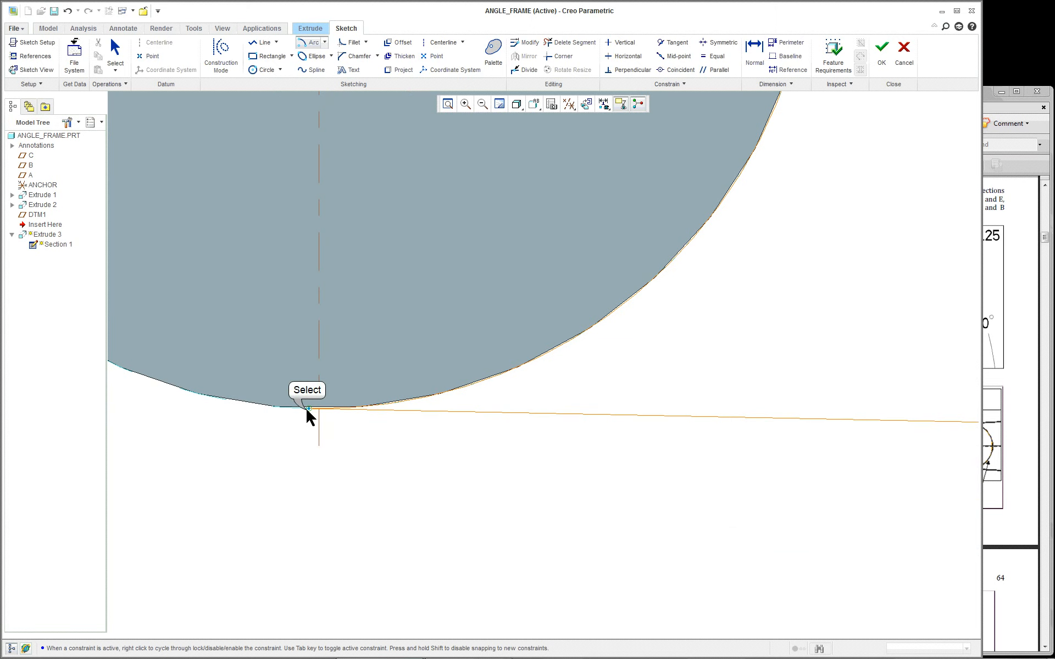
middle_click(420, 470)
scroll(432, 467, down, 6)
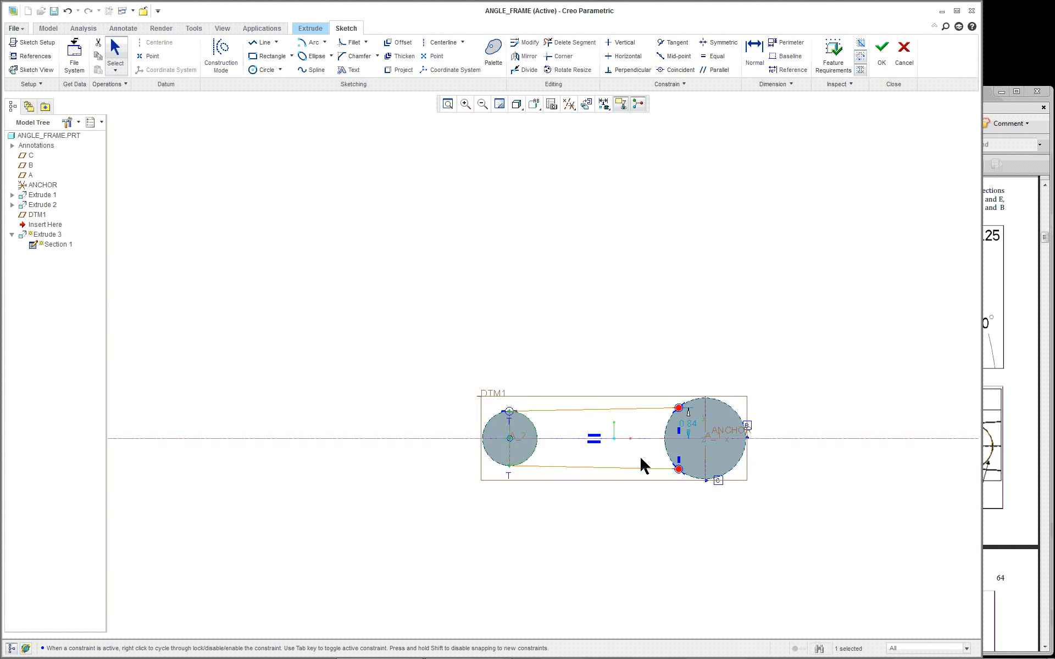
scroll(722, 456, up, 7)
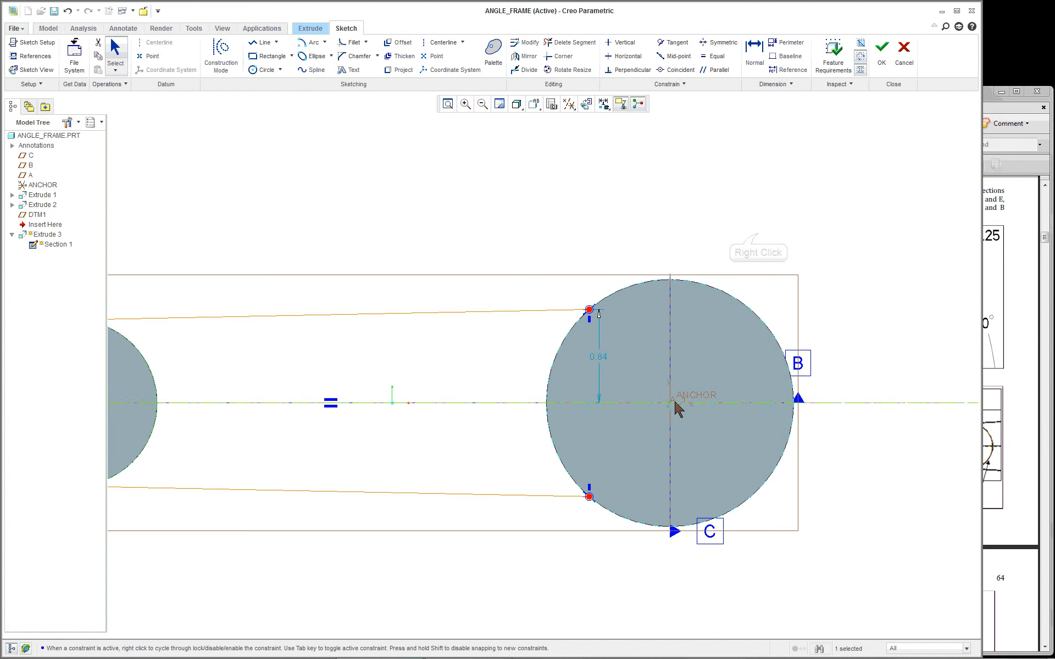
Draw the second arc on the large circle, closing the profile into one shaded region
right_click(751, 238)
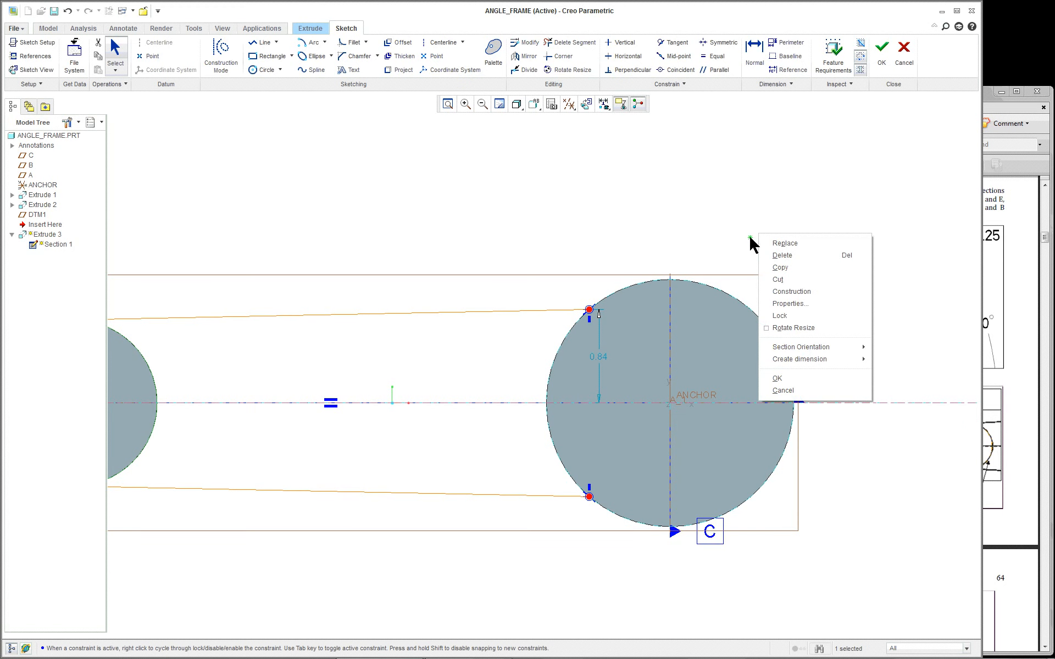
click(712, 221)
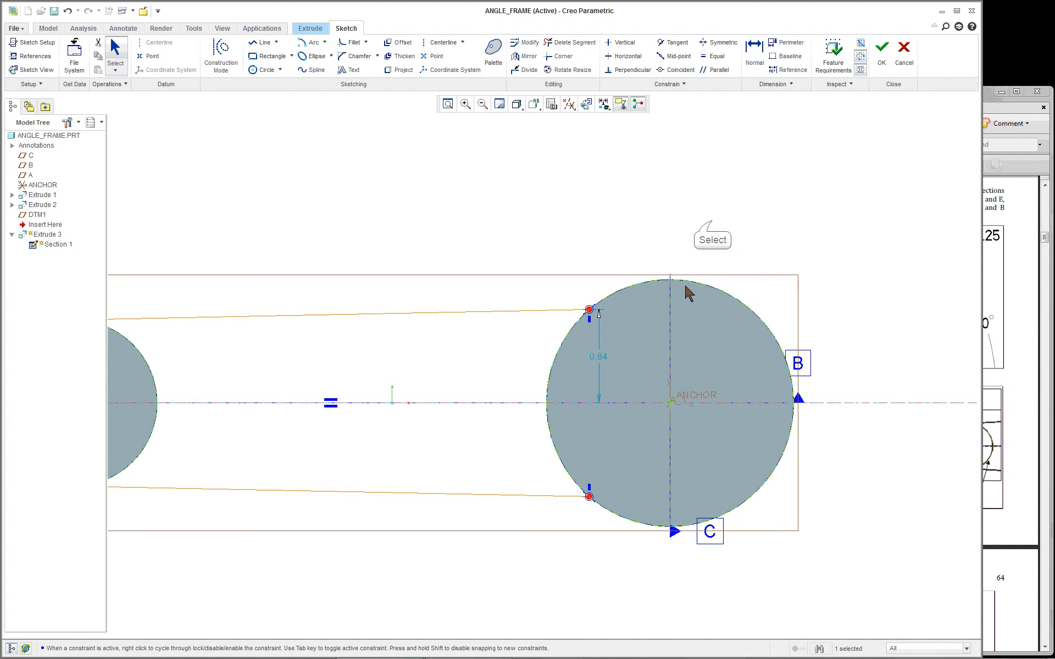
right_click(587, 185)
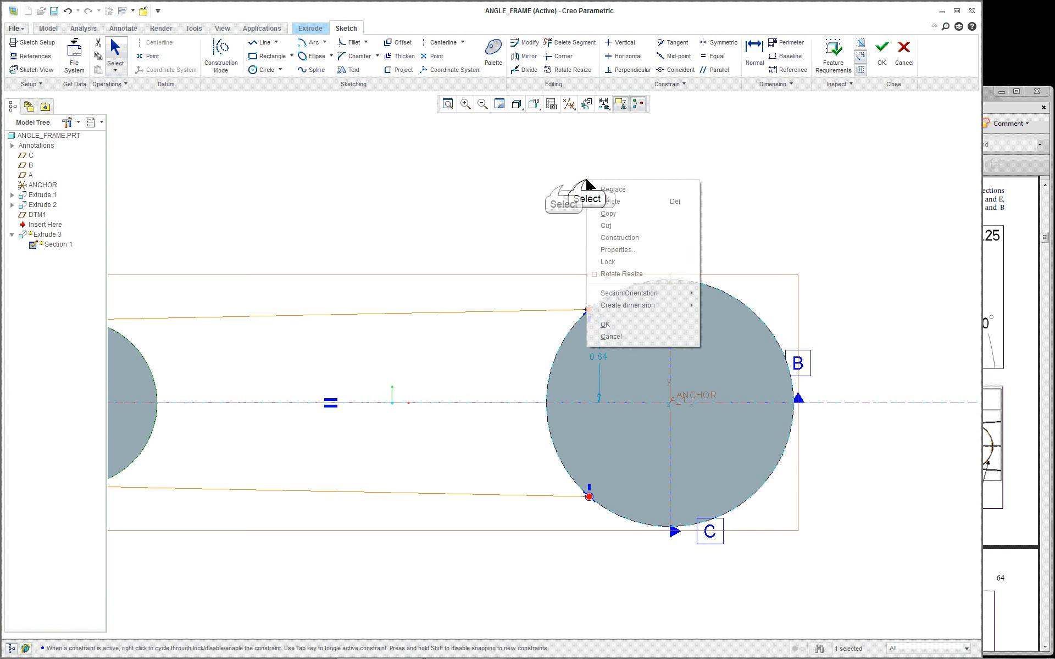
click(564, 187)
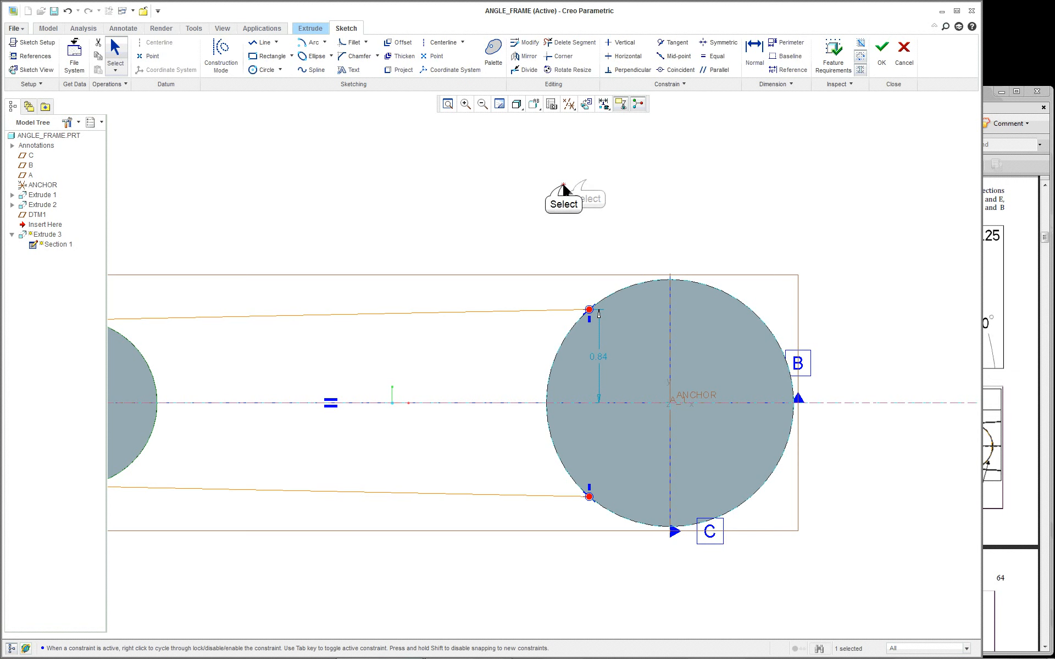
click(310, 43)
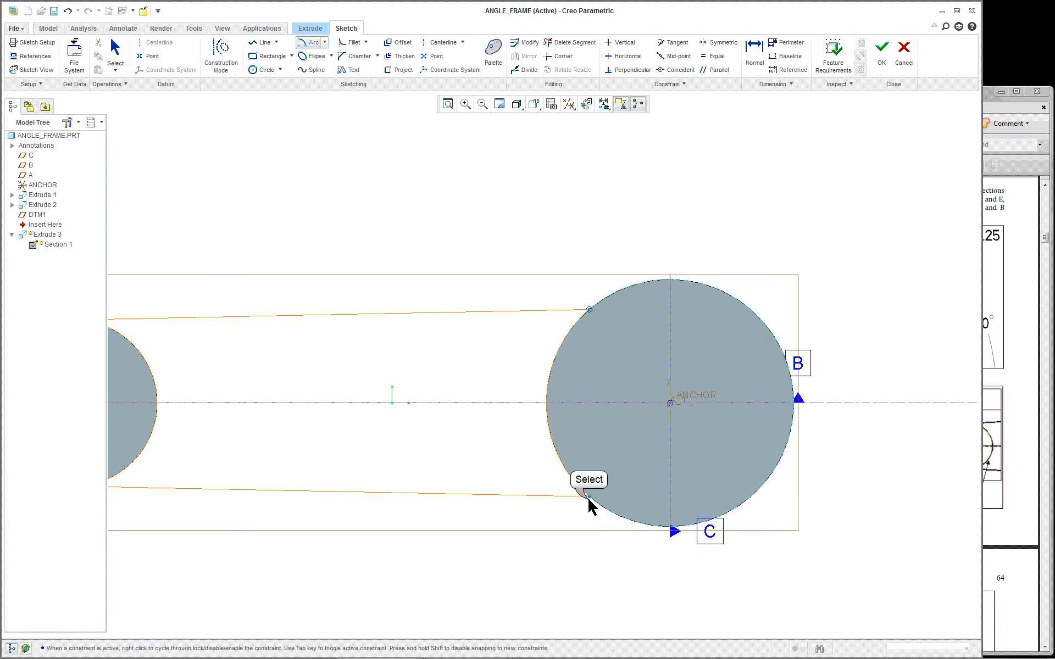
middle_click(480, 224)
scroll(525, 228, up, 3)
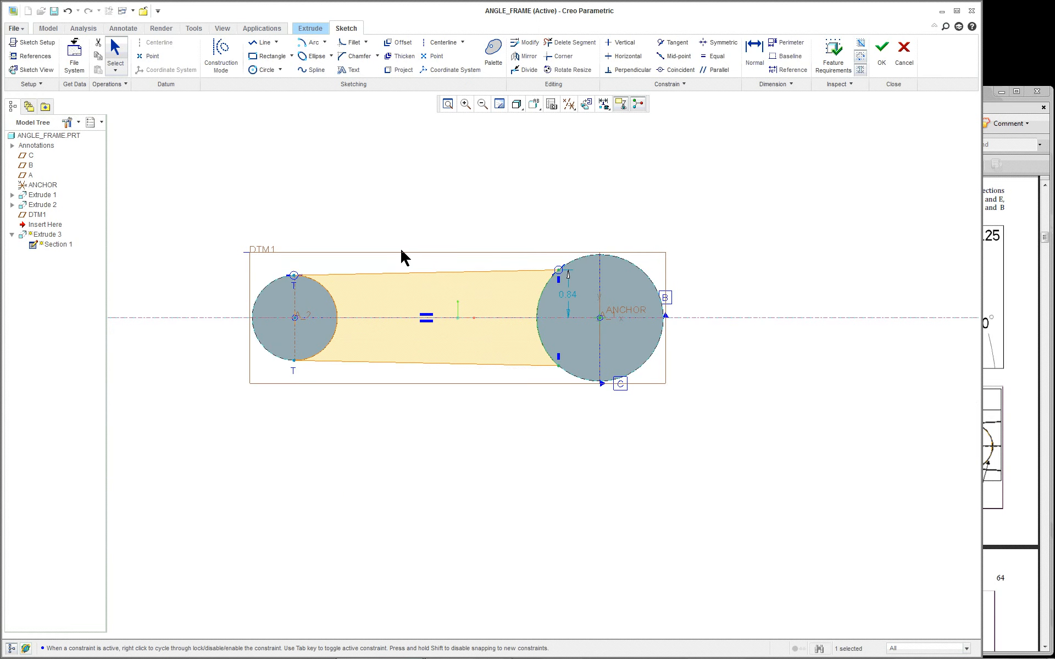
Clear the current selection, dismissing the sketch shortcut and selection-mode menus
scroll(549, 316, down, 4)
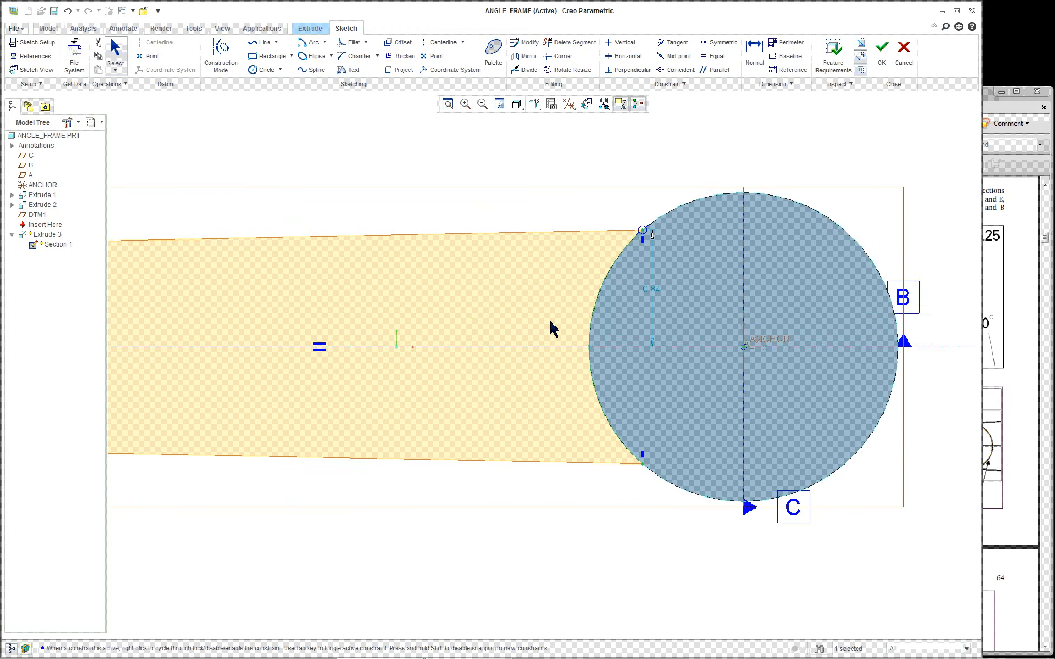
scroll(549, 318, up, 1)
right_click(549, 319)
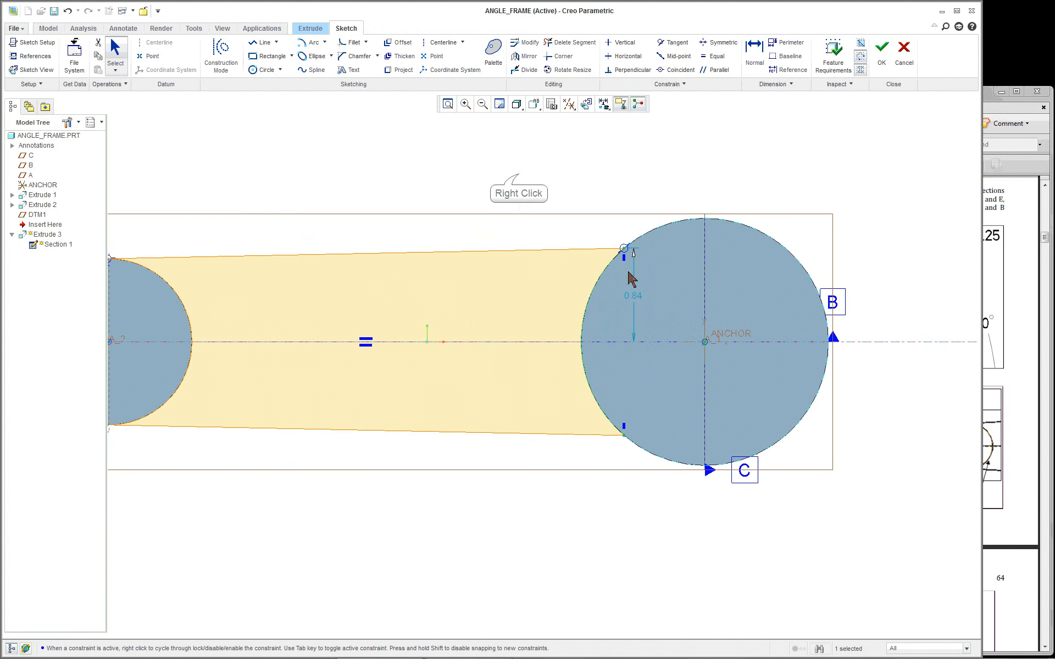
right_click(519, 177)
click(465, 191)
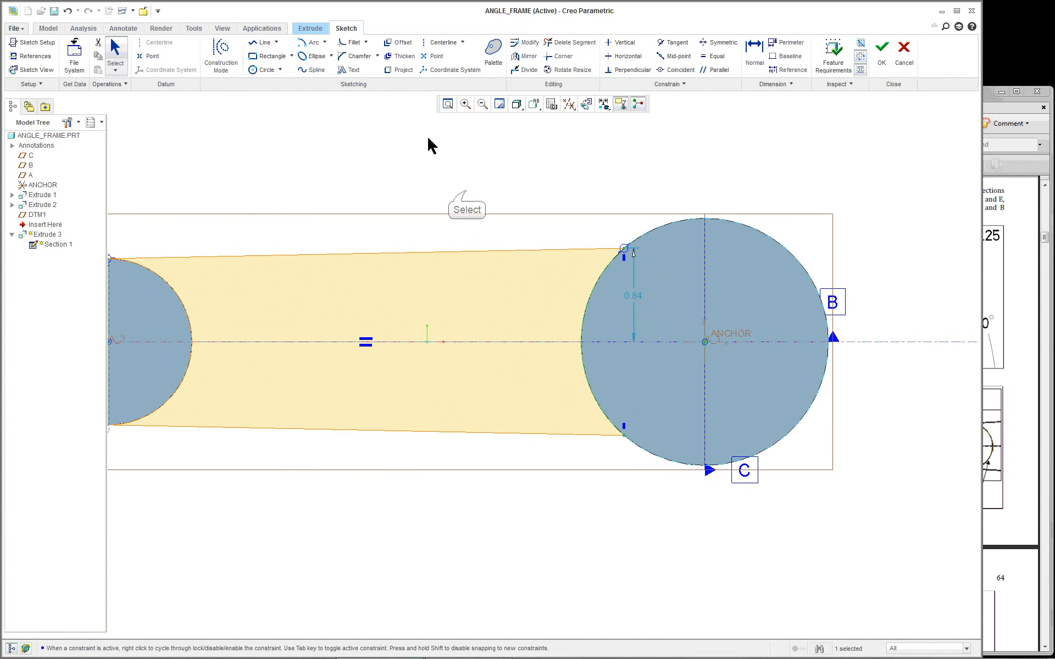
right_click(114, 51)
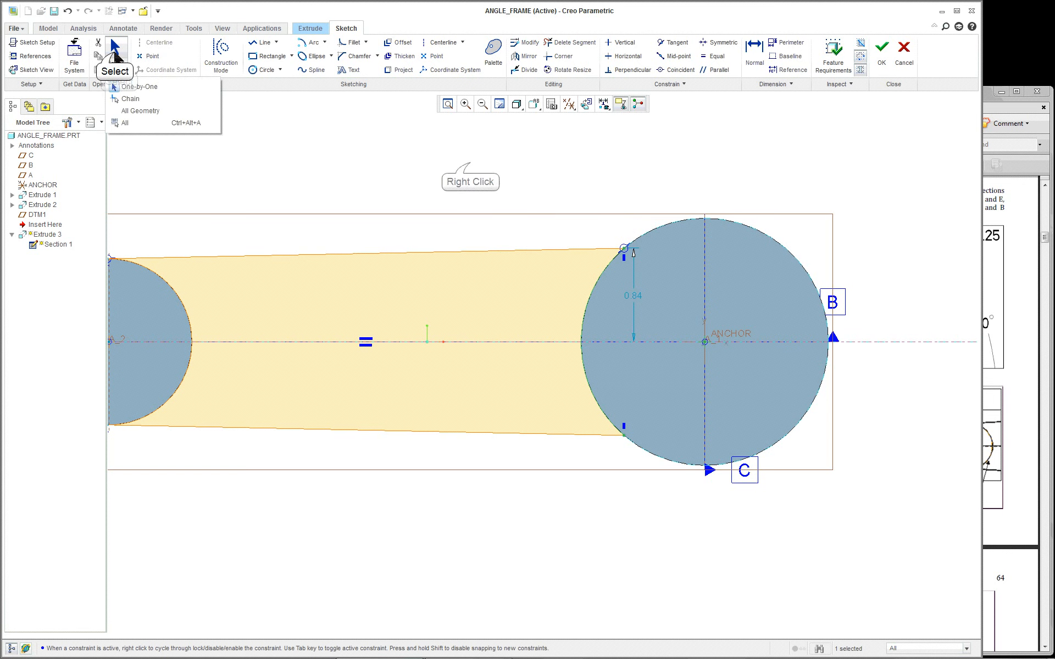
click(113, 51)
right_click(466, 167)
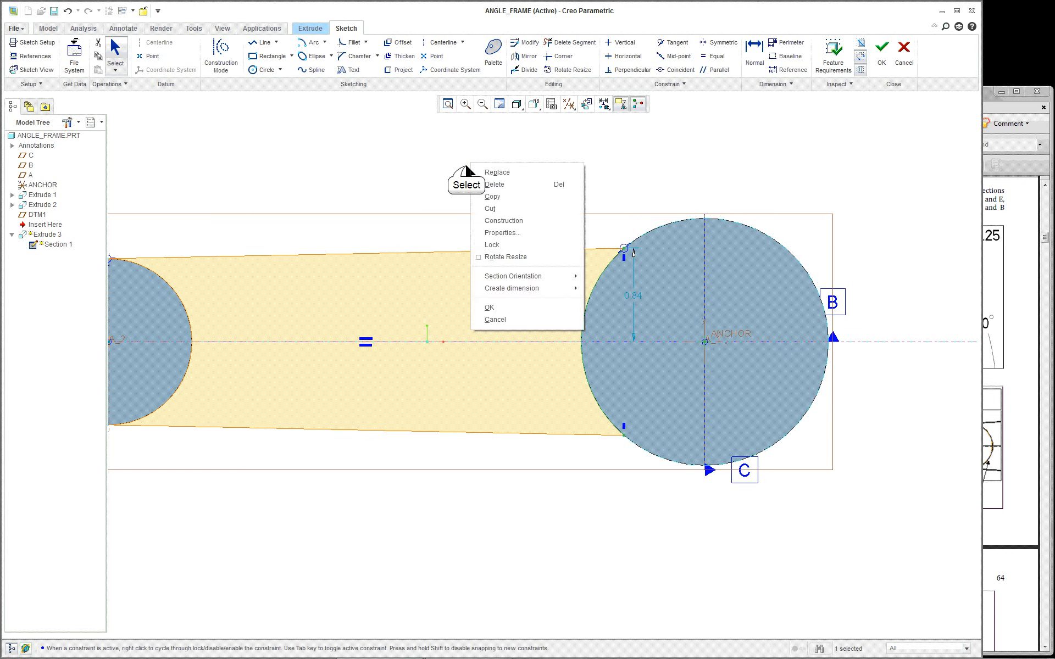
click(466, 167)
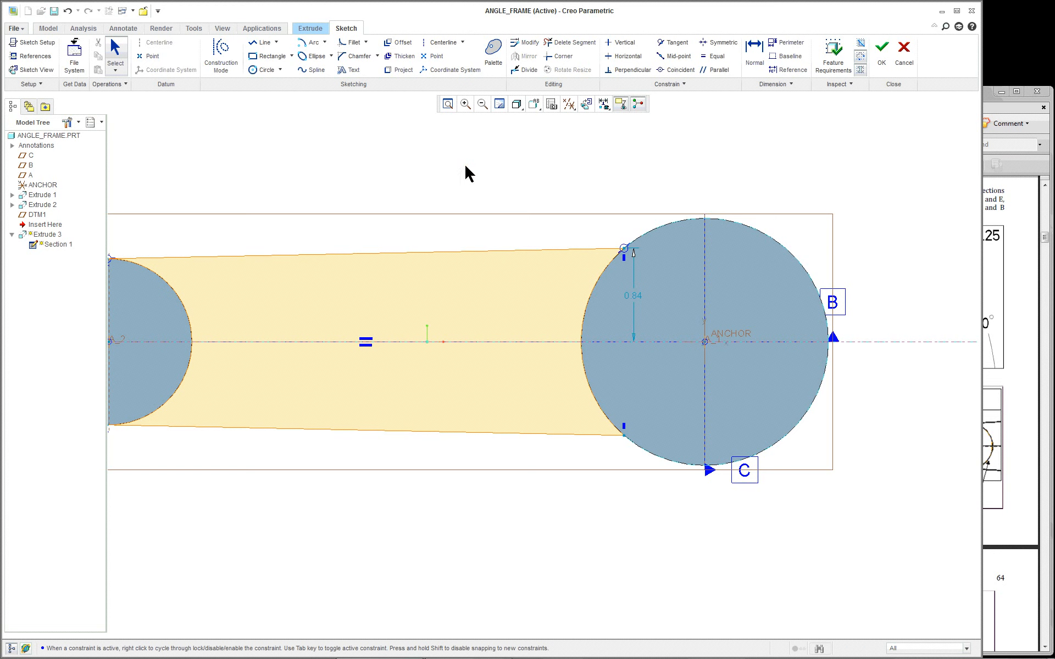
Dimension the vertical gap between the tangent lines' ends at the large circle to 2.00
right_click(465, 166)
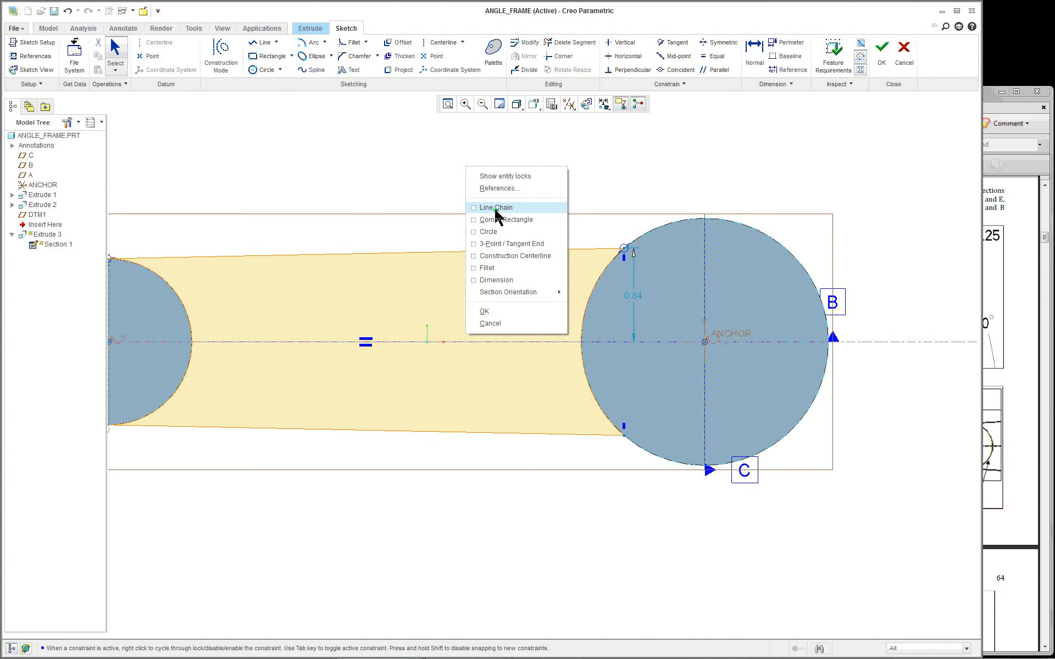
click(496, 279)
click(624, 248)
click(624, 435)
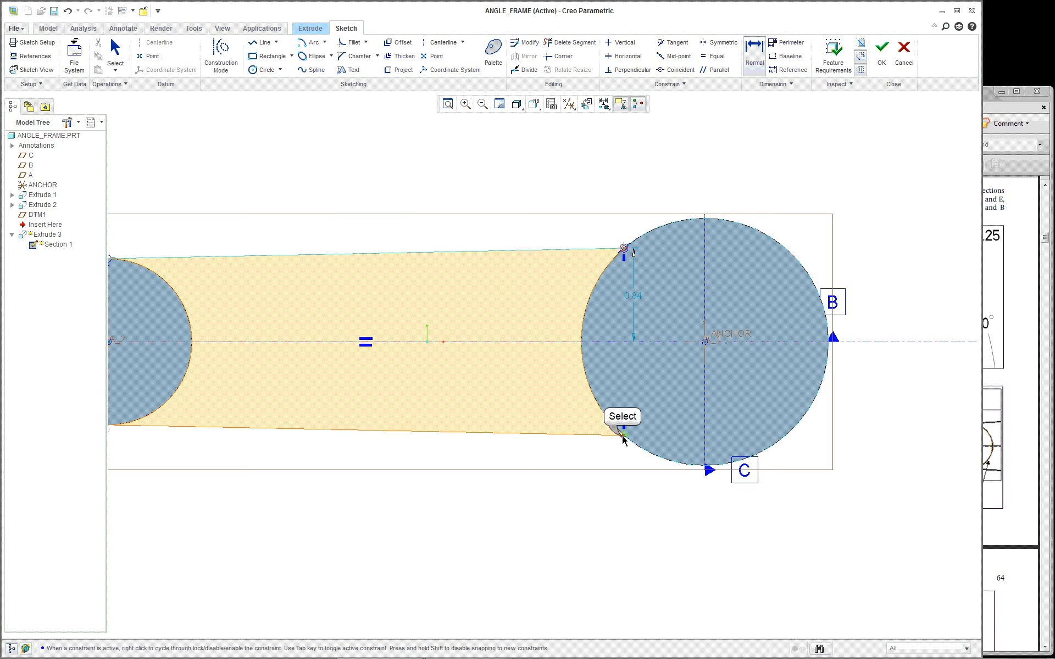
middle_click(512, 357)
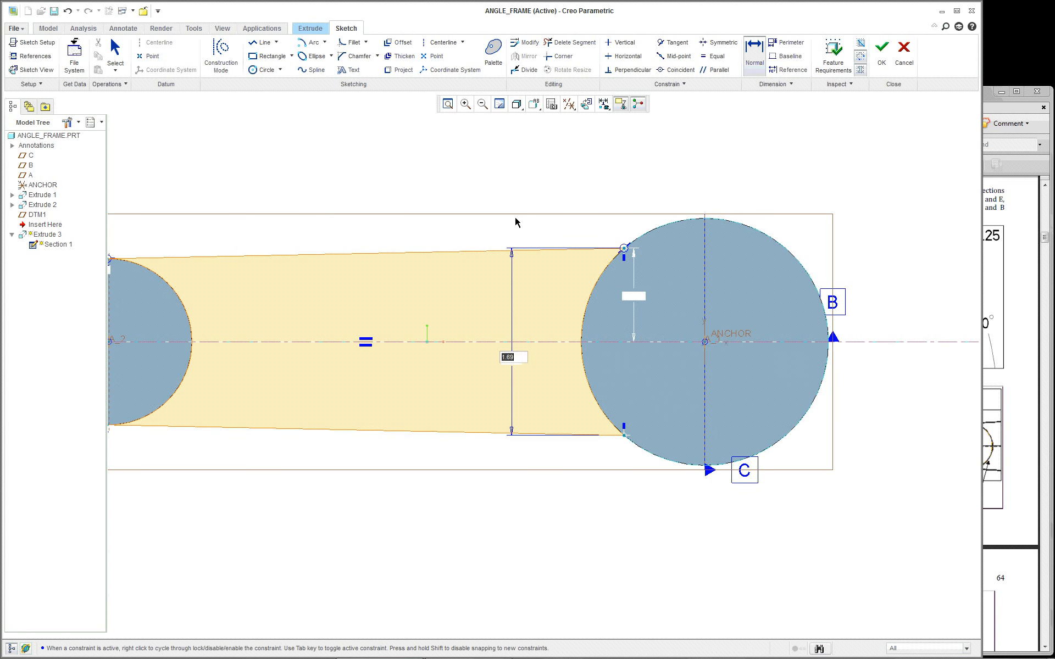
text(2)
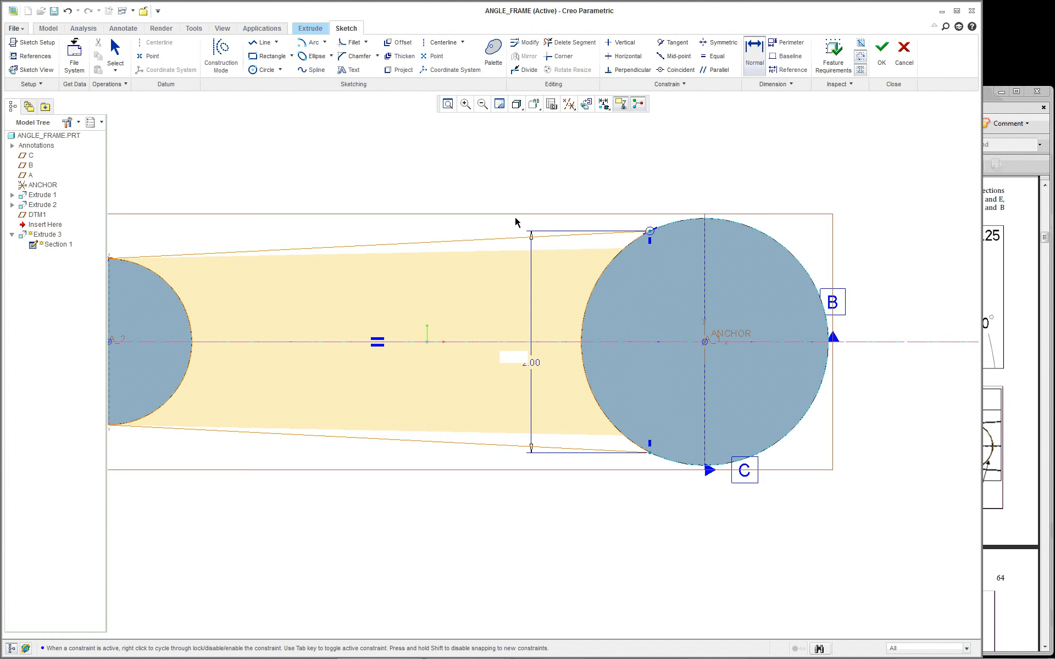
key(Return)
mouse_move(519, 194)
middle_down()
mouse_move(510, 246)
mouse_move(466, 246)
mouse_move(483, 237)
middle_up()
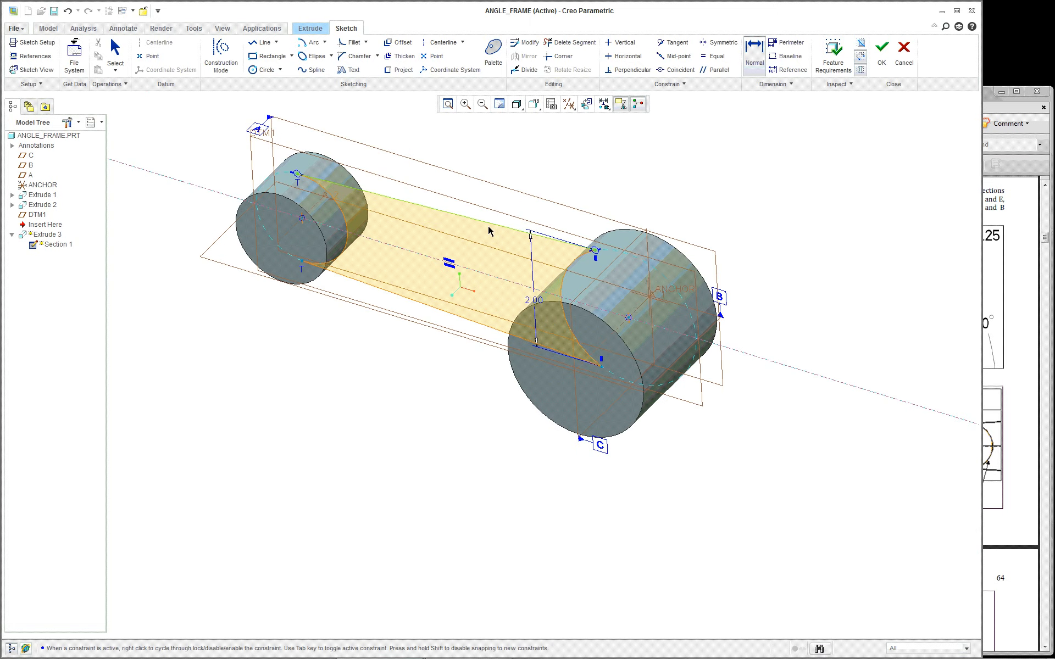
Exit the sketch, preview the 0.62-deep extrusion, then discard the Extrude 3 feature
scroll(488, 225, up, 2)
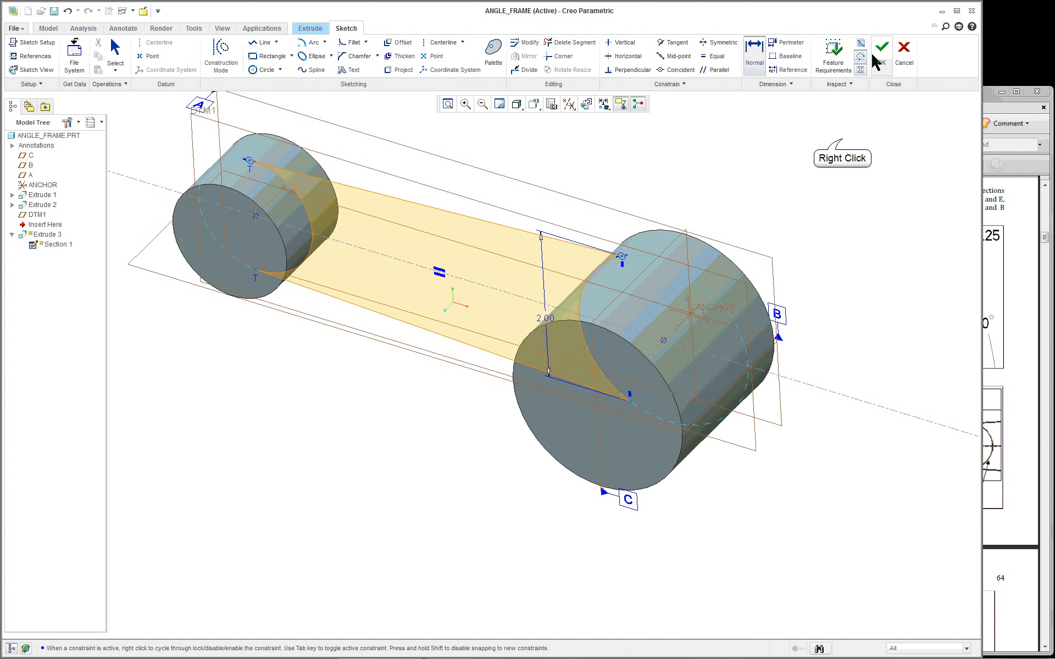
right_click(851, 171)
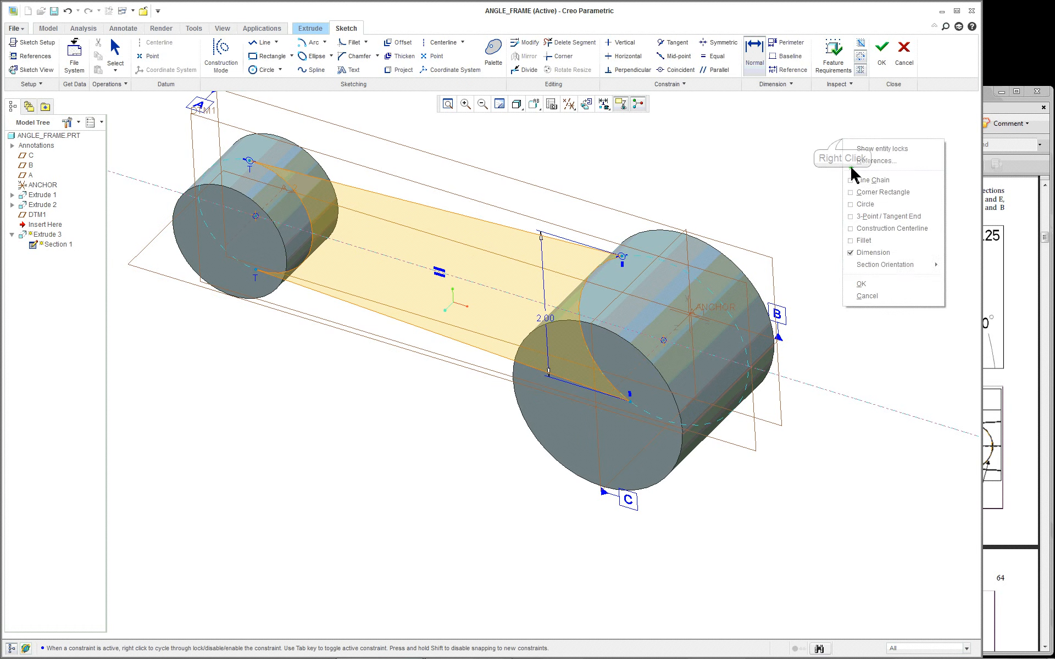
click(878, 285)
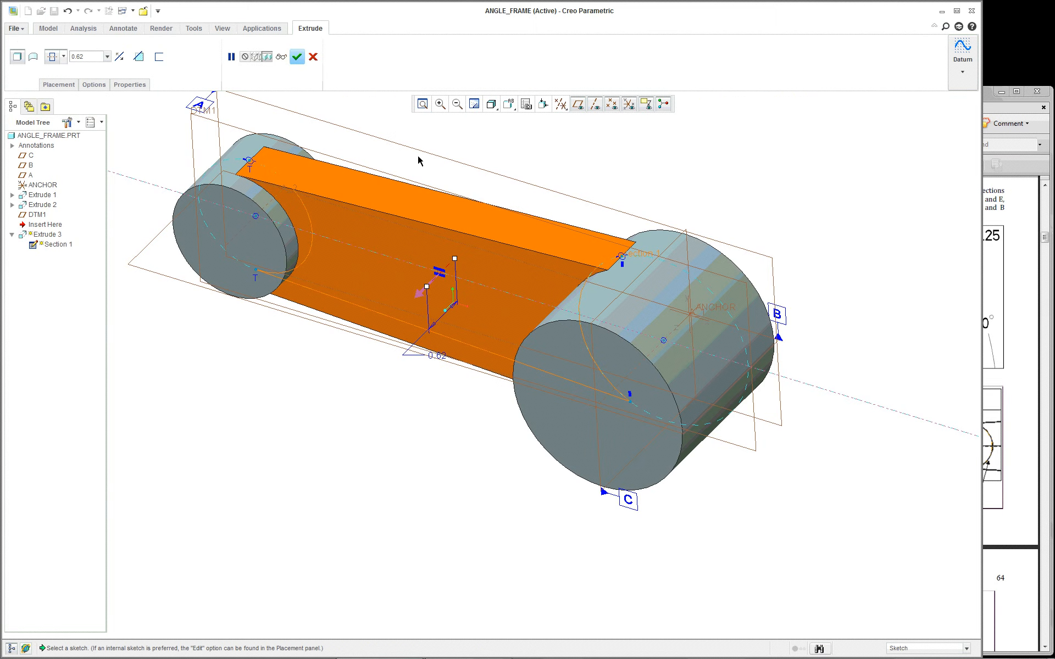
middle_drag(392, 201, 490, 344)
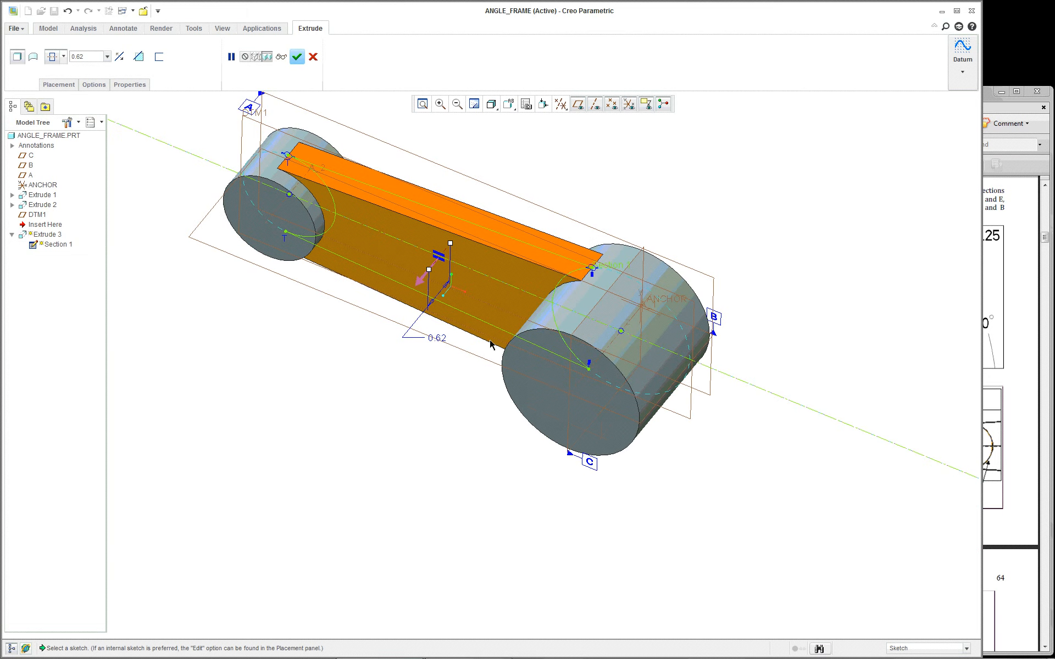
click(313, 56)
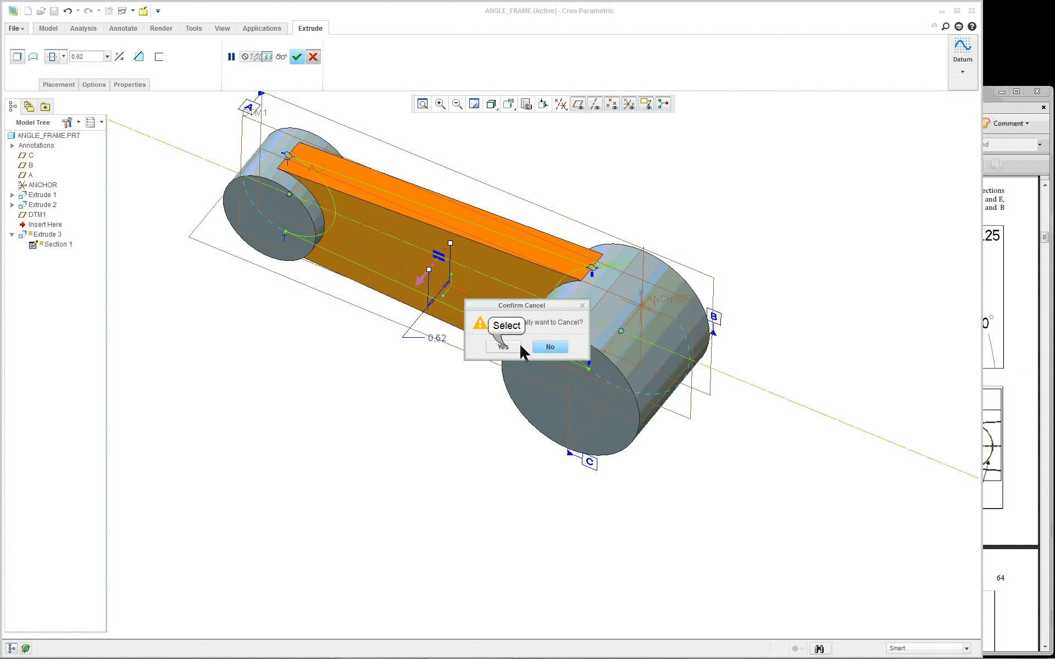
click(503, 346)
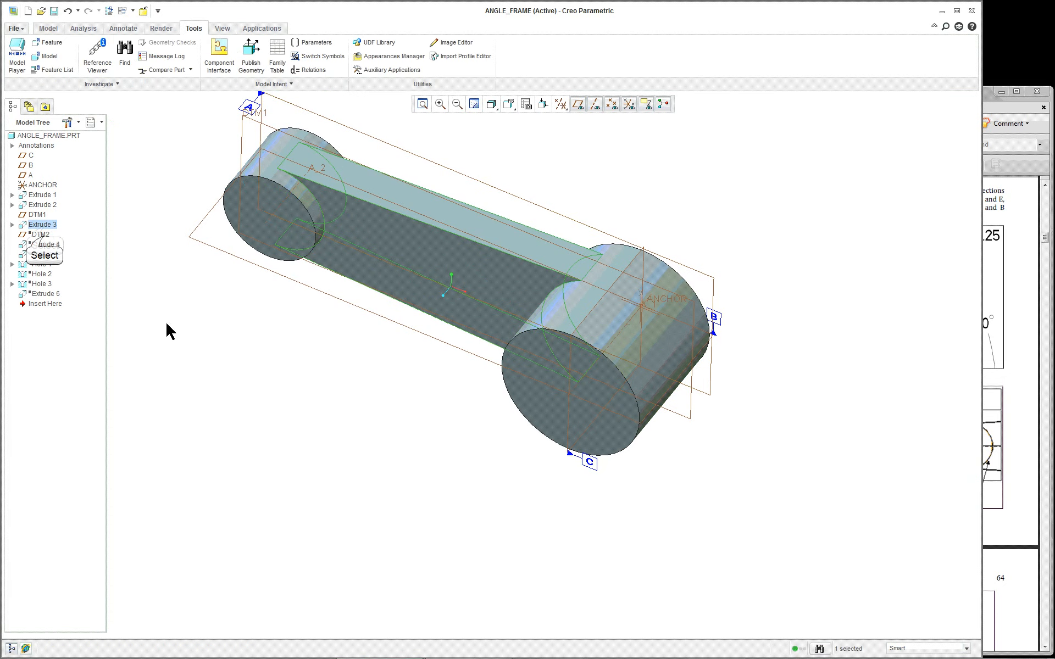
Clear the selection and reset ANGLE_FRAME to Standard Orientation from Saved Orientations
scroll(277, 305, down, 2)
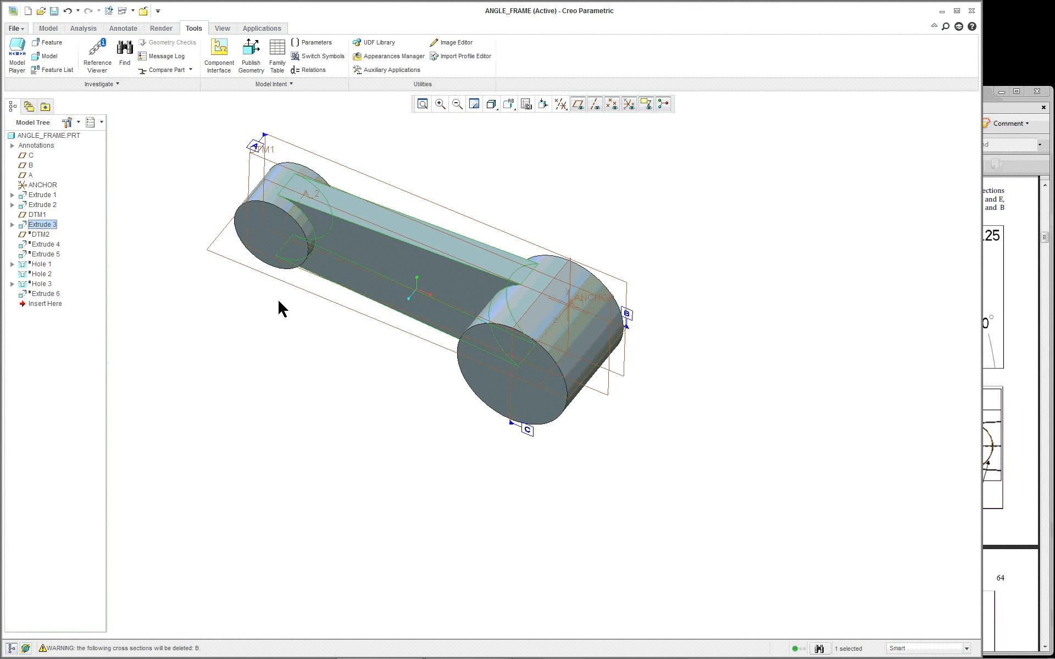
mouse_move(280, 308)
middle_down()
mouse_move(341, 252)
mouse_move(283, 311)
mouse_move(280, 298)
middle_up()
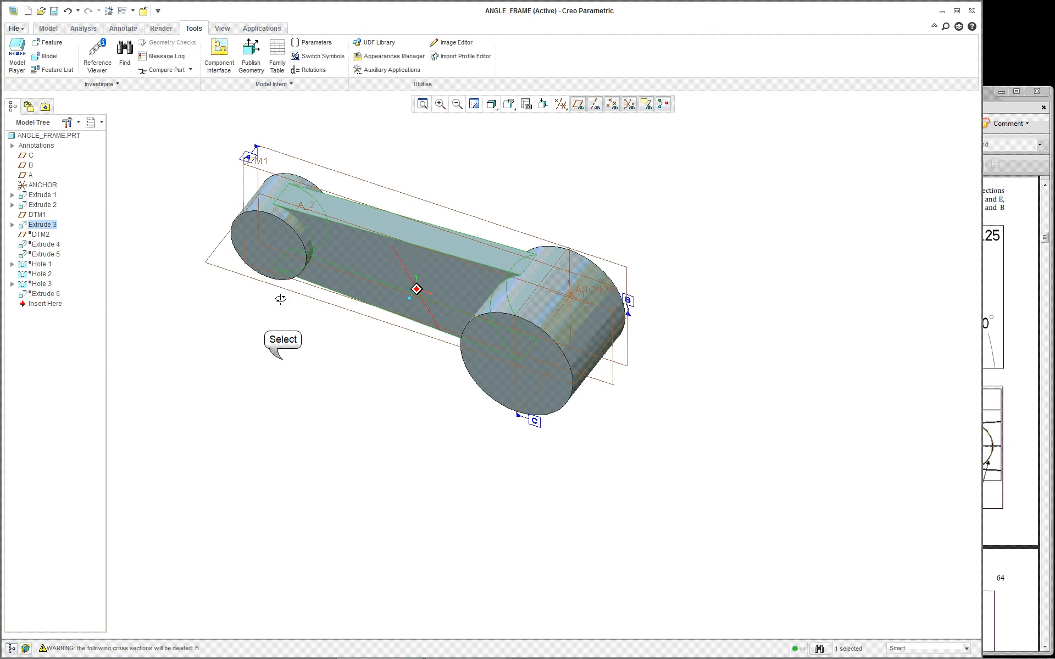
click(41, 235)
click(429, 431)
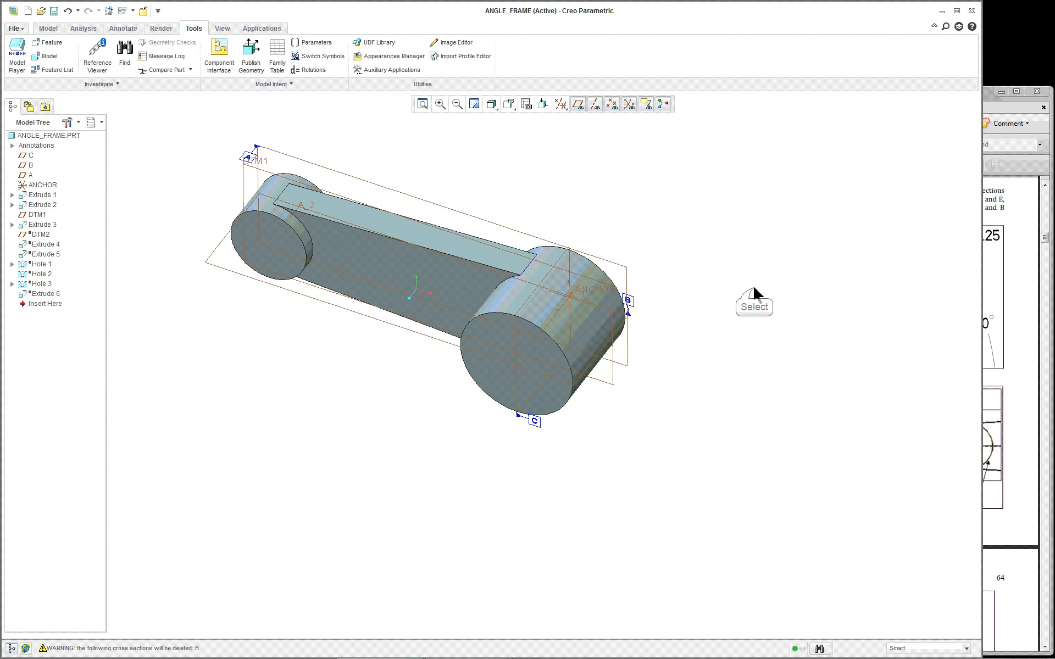
click(48, 29)
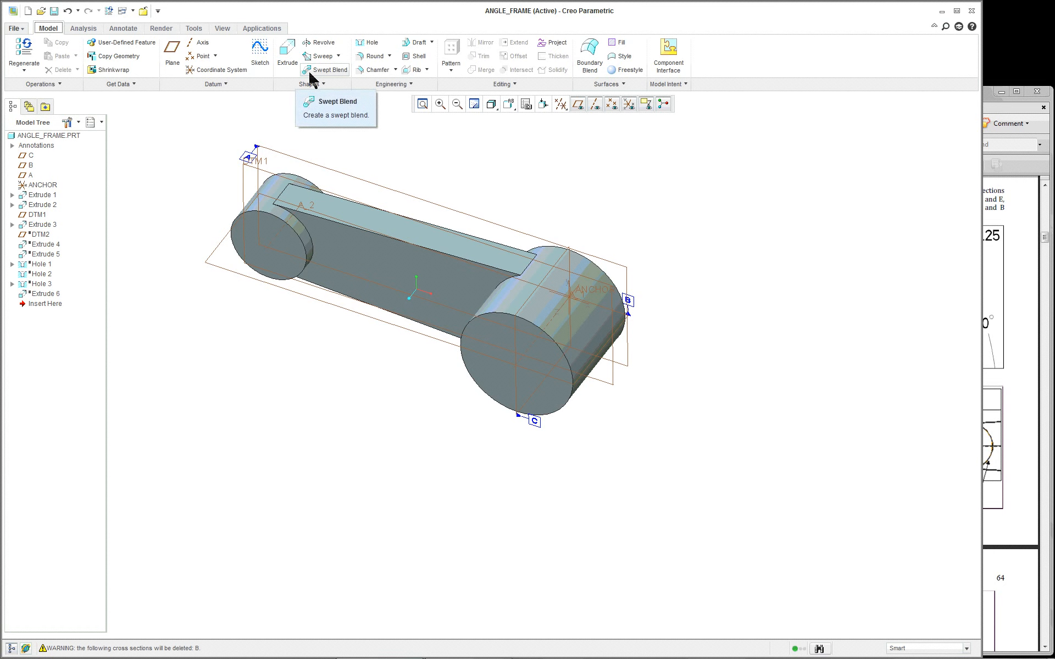
click(509, 105)
click(509, 121)
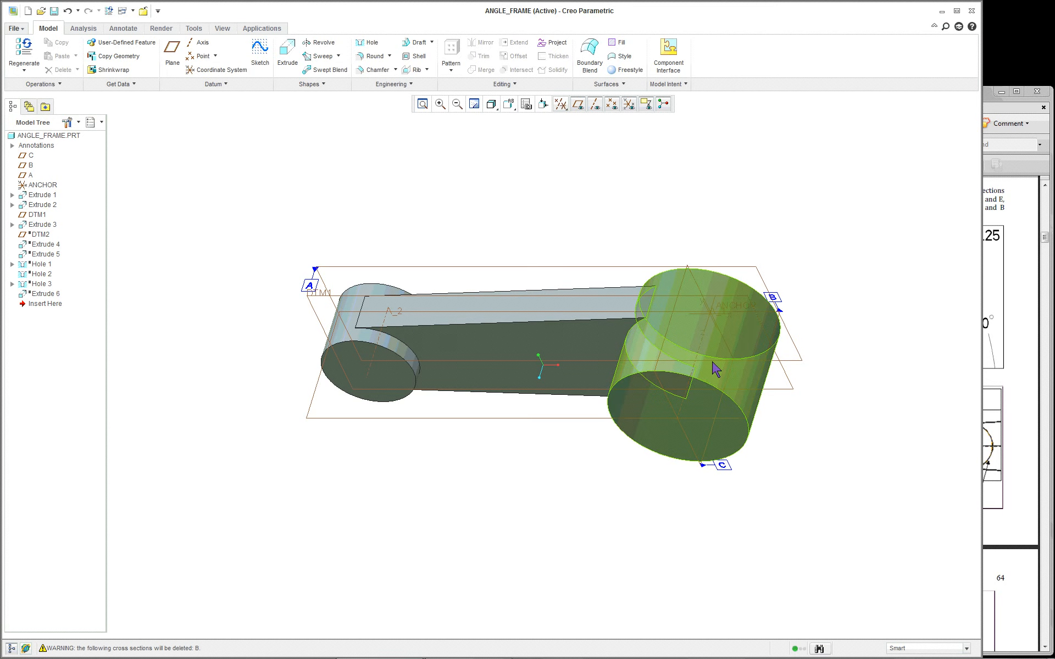
Create plane DTM3 through axis A_1, referencing datum plane B with a 30° rotation
click(172, 52)
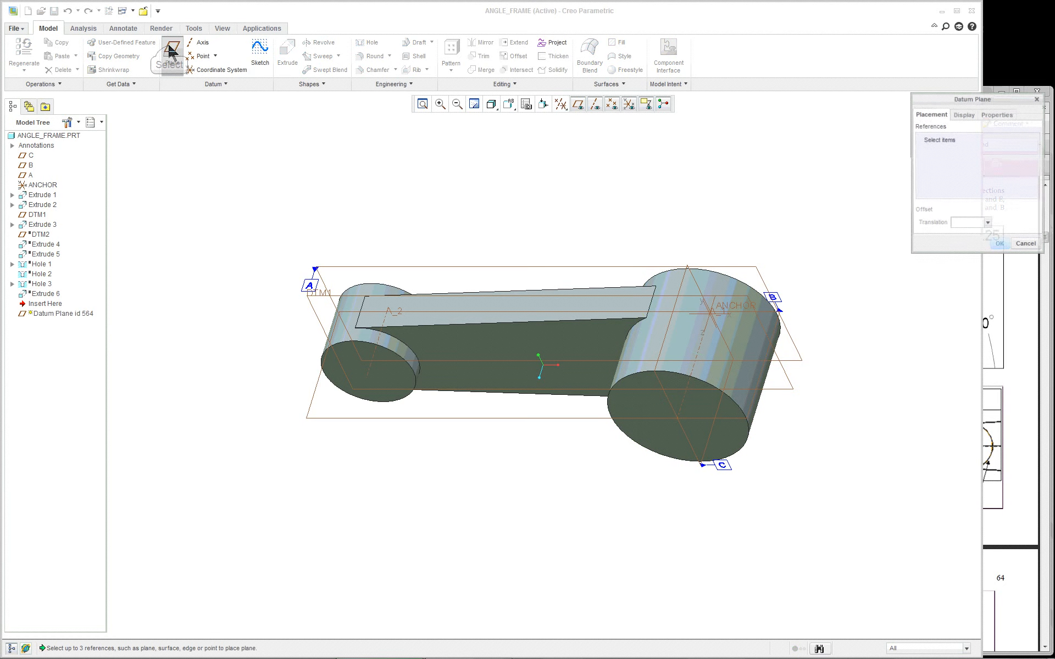
click(705, 346)
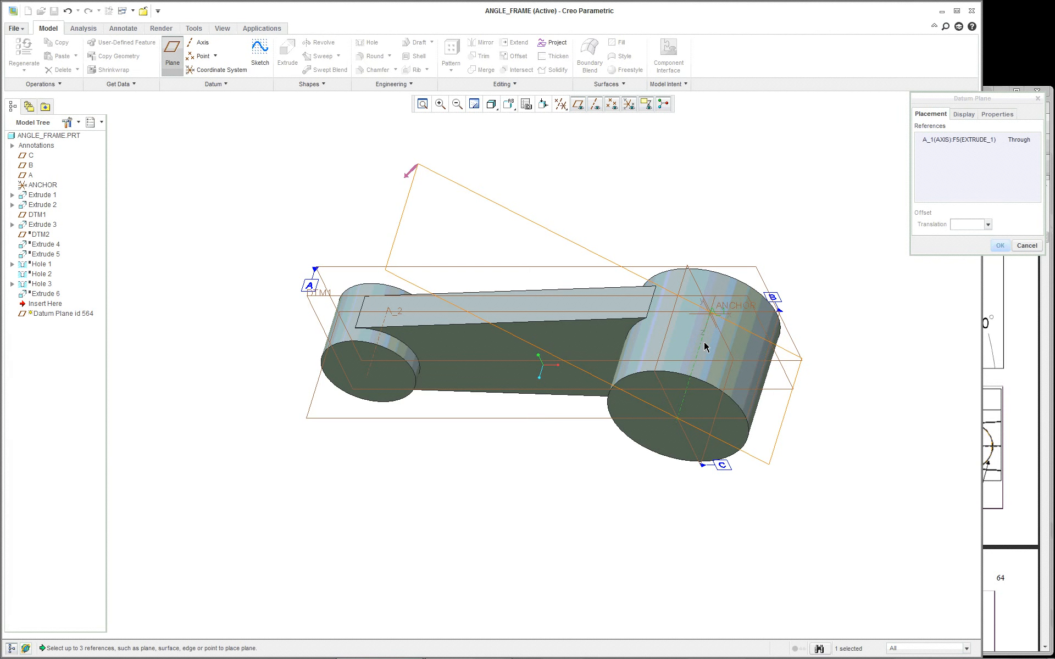
click(482, 422)
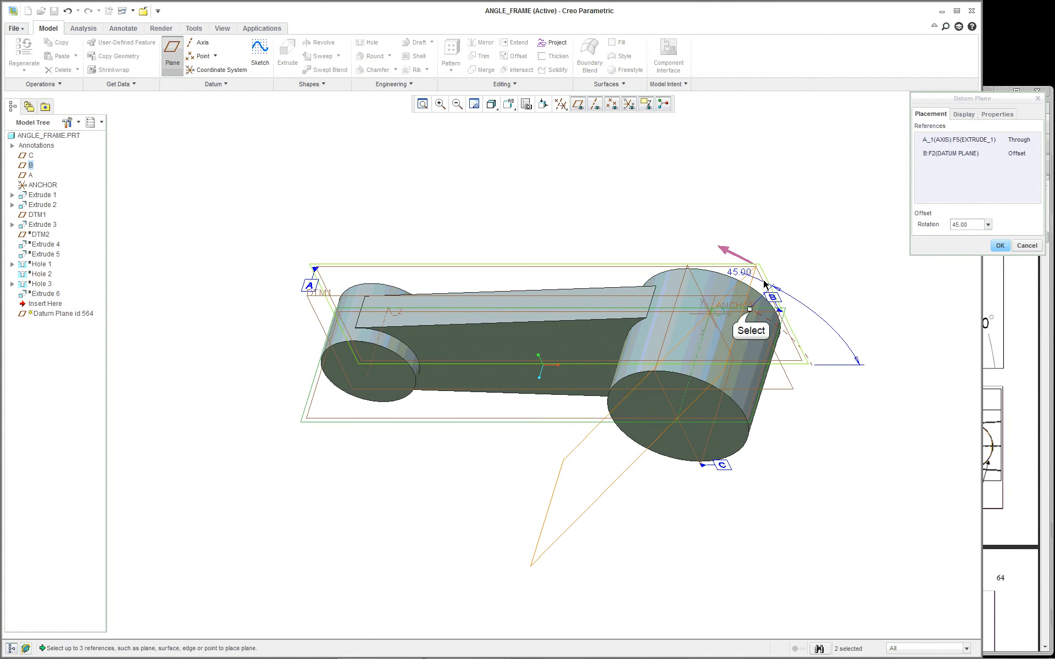
drag(750, 309, 823, 339)
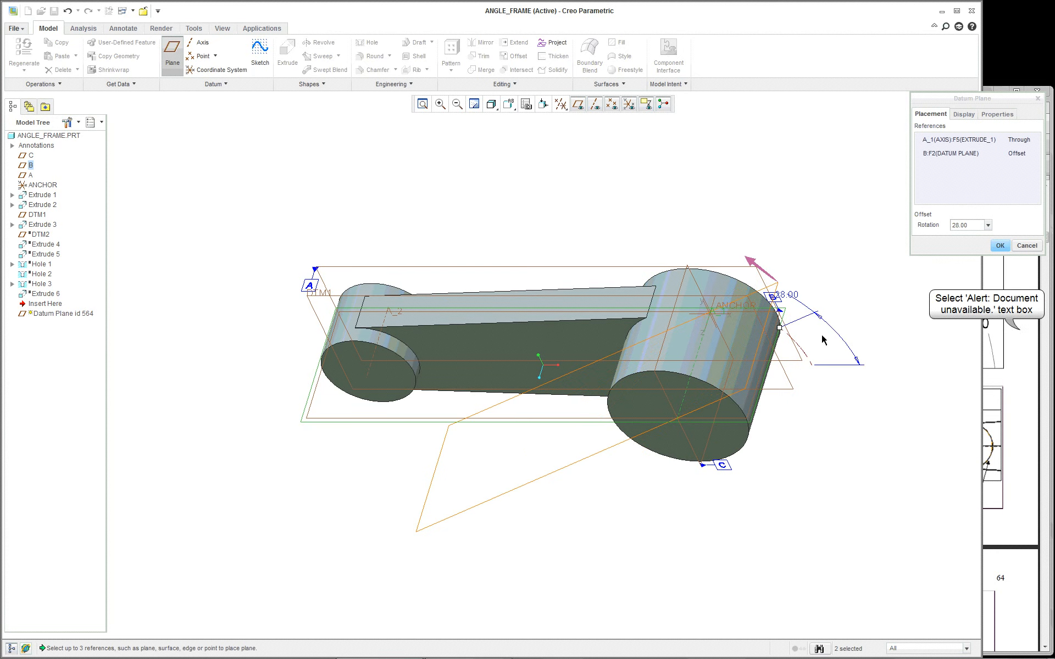
click(1020, 329)
click(525, 216)
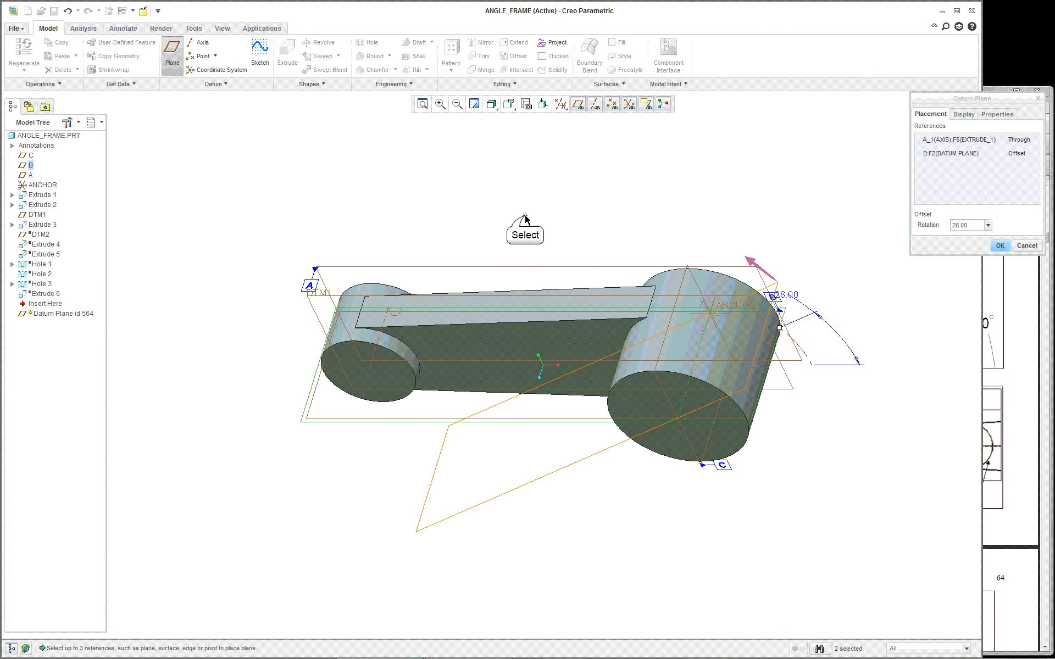
double_click(783, 296)
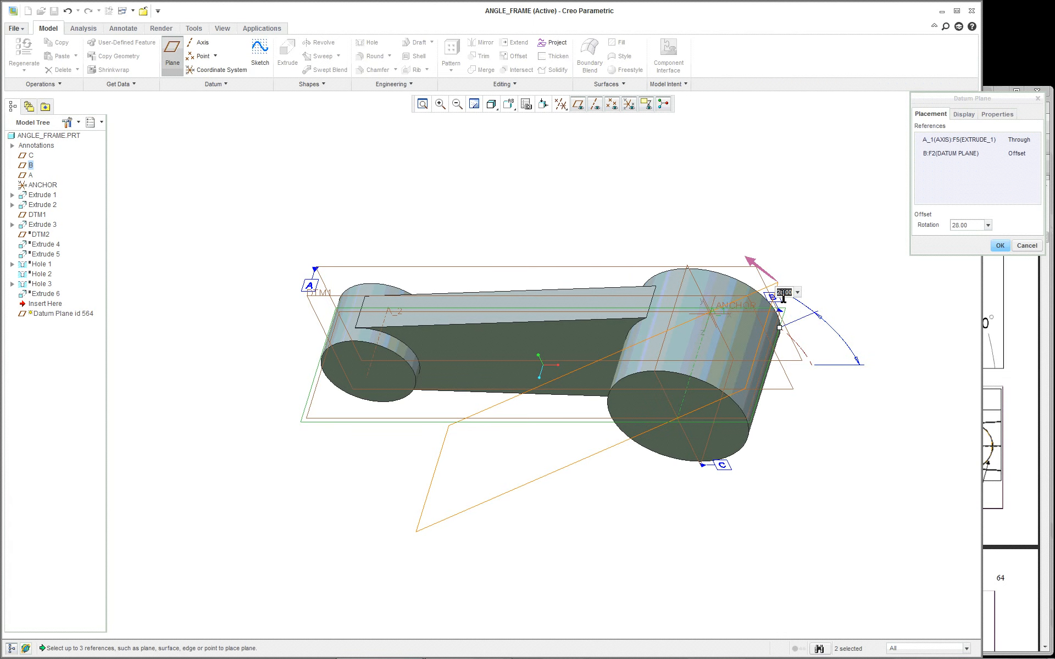
key(Return)
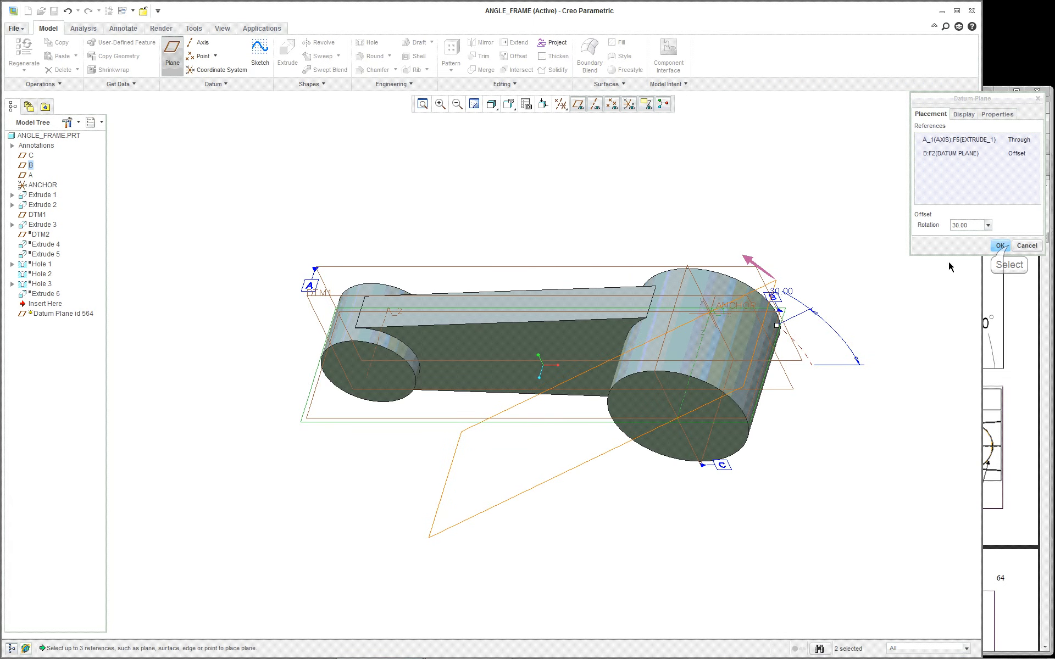
click(1008, 246)
click(1009, 247)
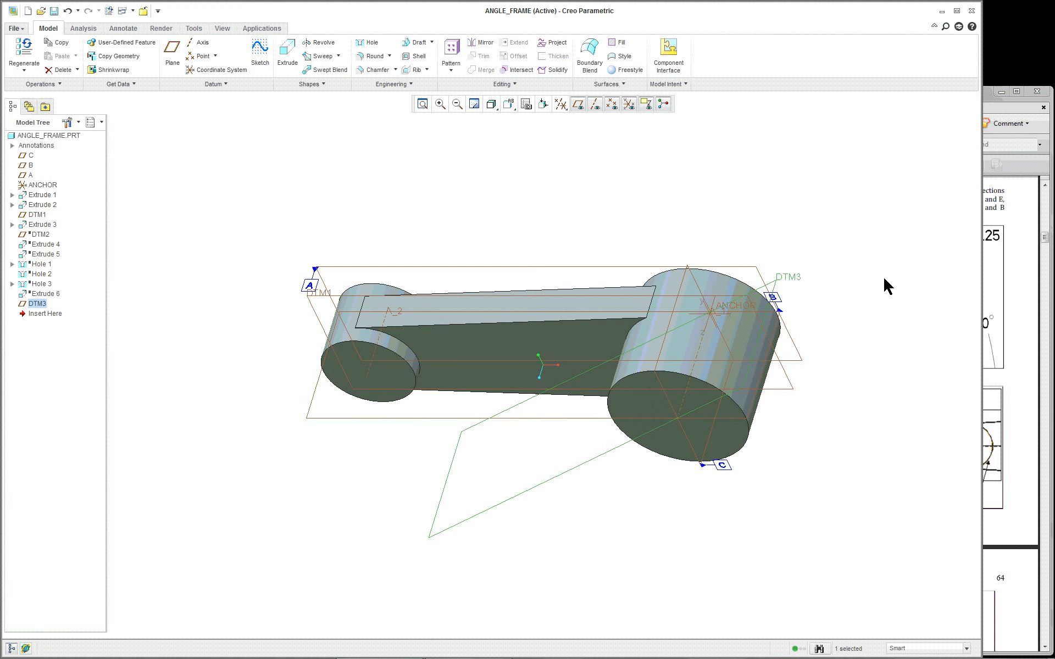
scroll(879, 275, up, 4)
Deselect DTM3, start Extrude 7, and define its internal sketch using the previous plane
middle_drag(859, 334, 837, 330)
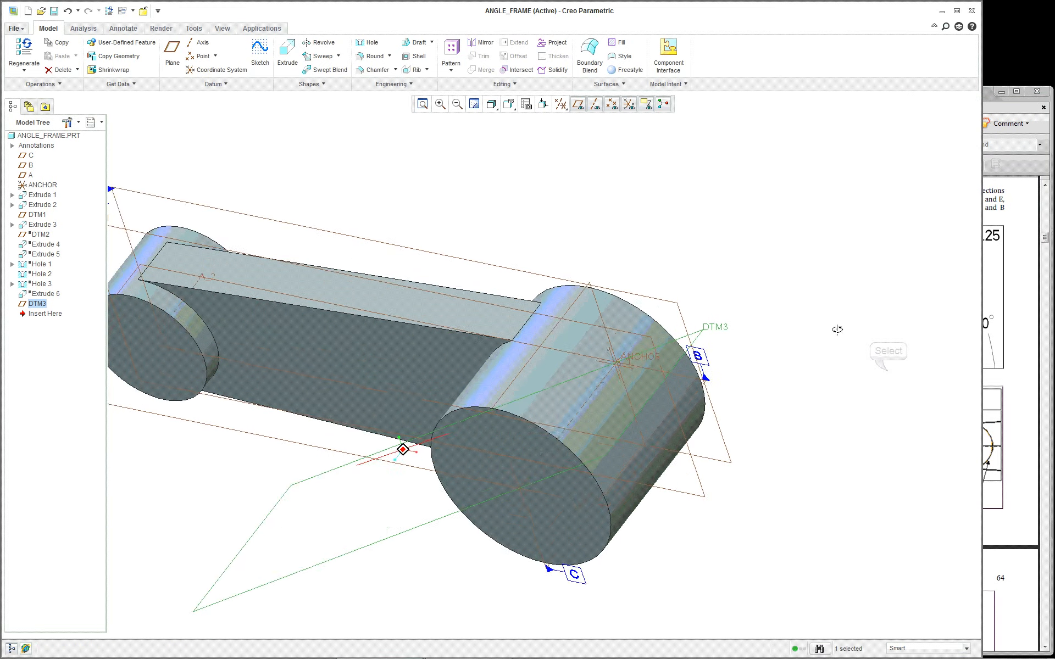
scroll(837, 329, down, 2)
click(891, 371)
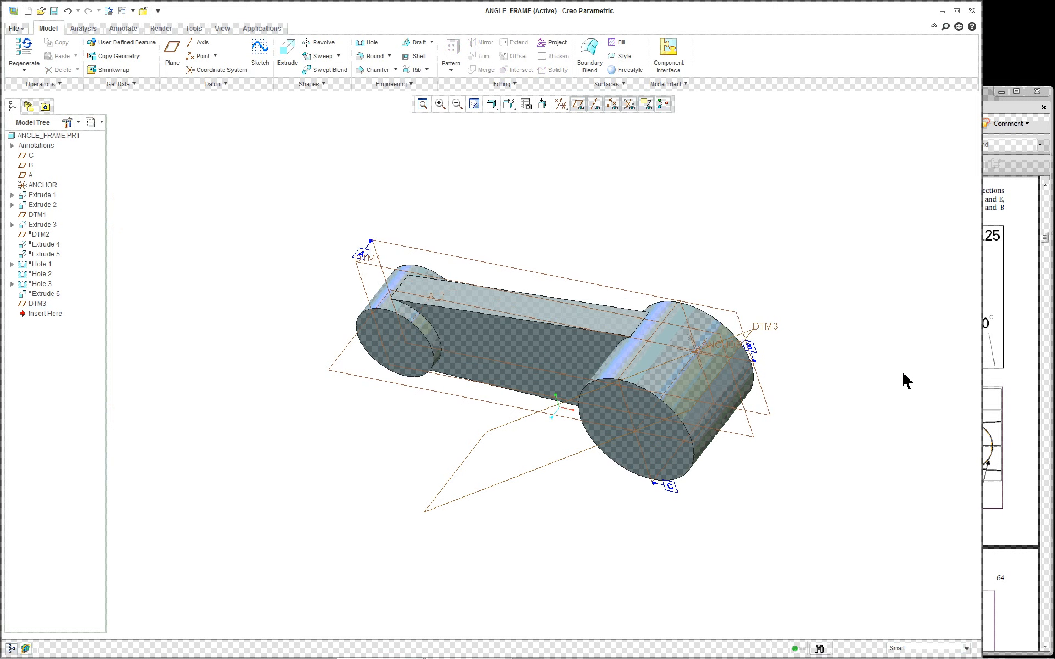
scroll(902, 373, up, 1)
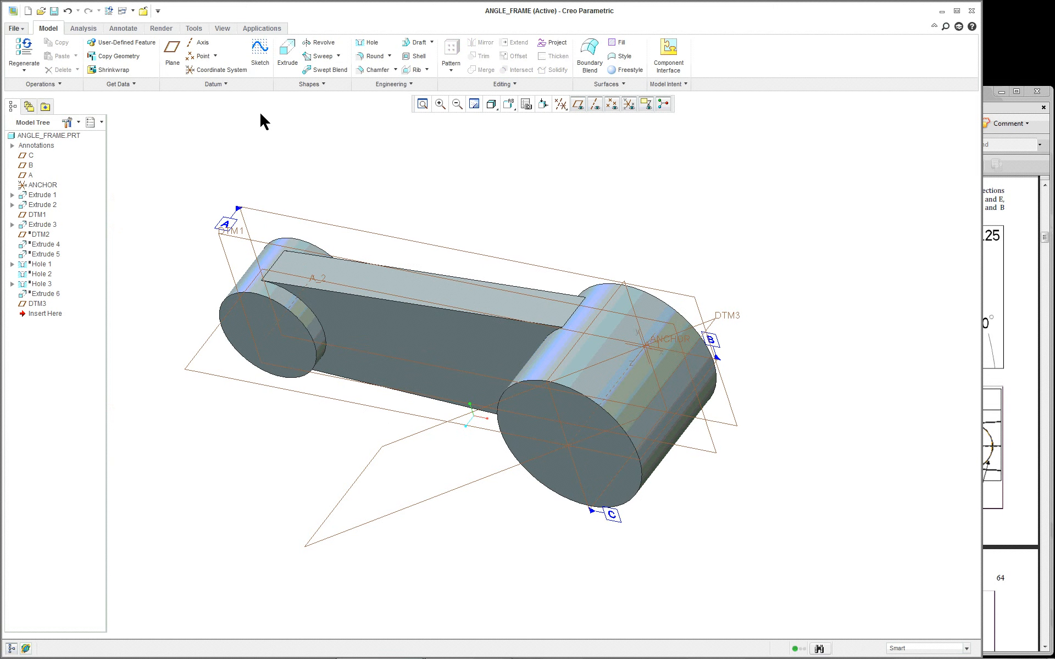
click(288, 55)
click(58, 84)
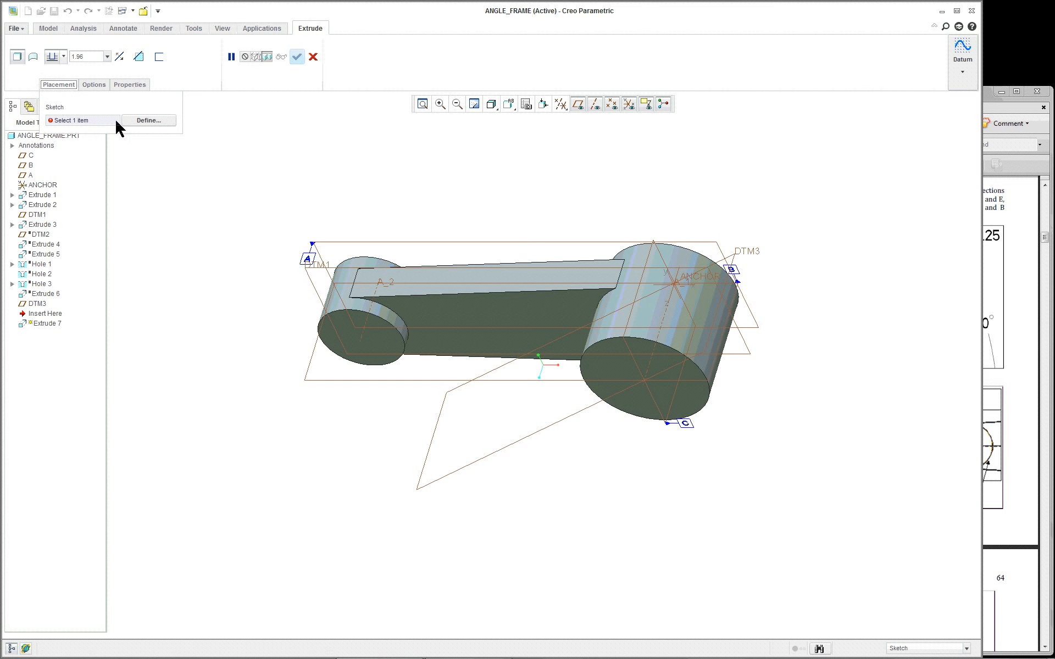
right_click(233, 135)
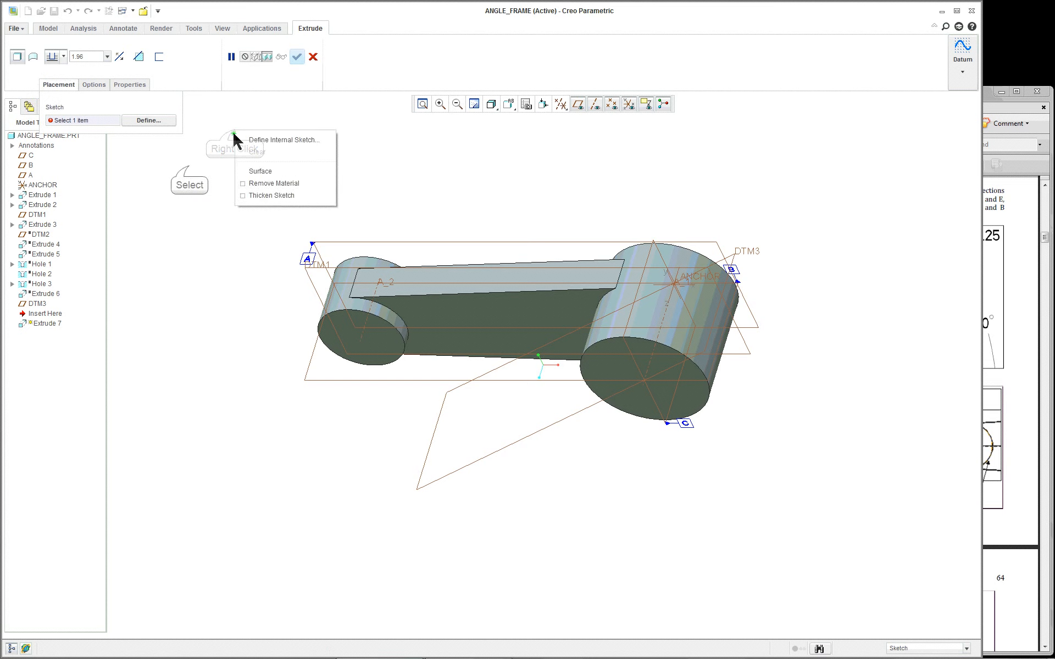
click(156, 119)
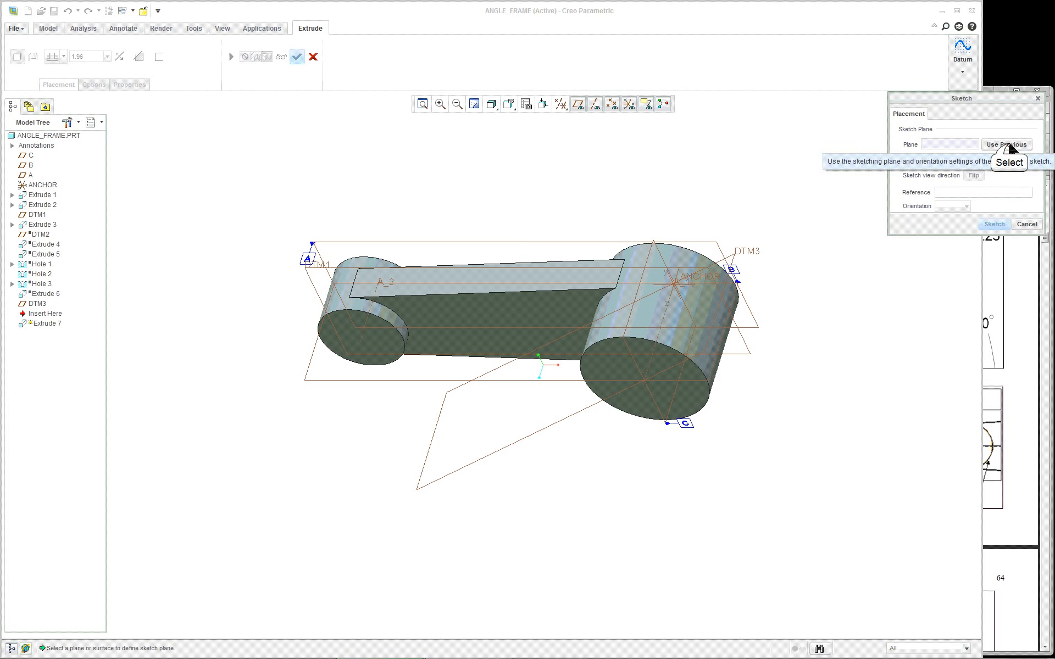
click(1011, 146)
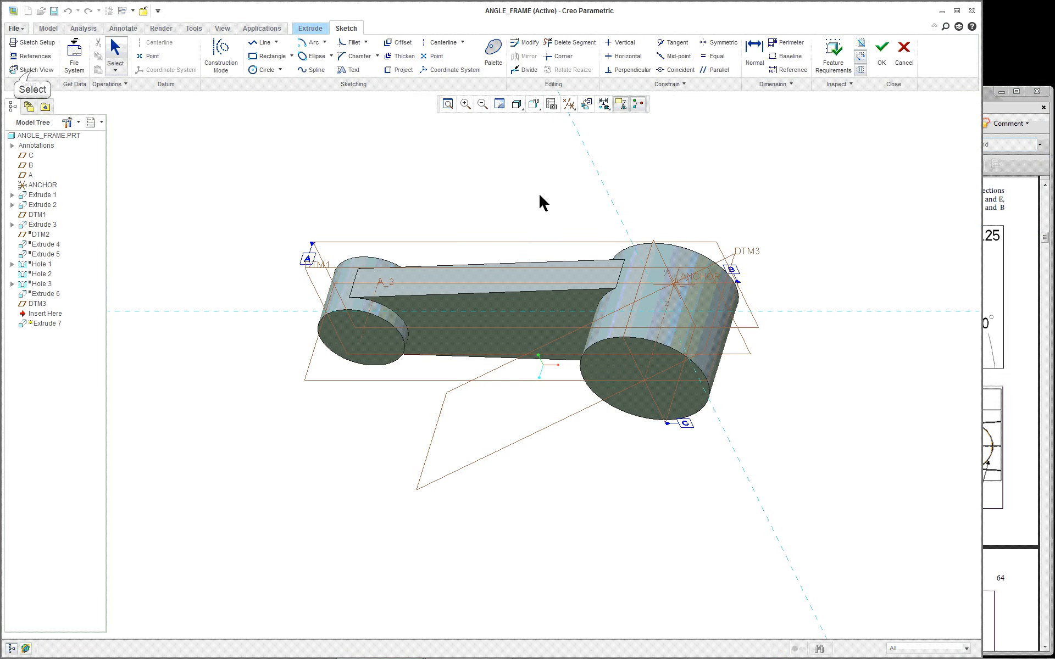
View the sketch flat and set DTM3 as the horizontal sketch reference
click(43, 73)
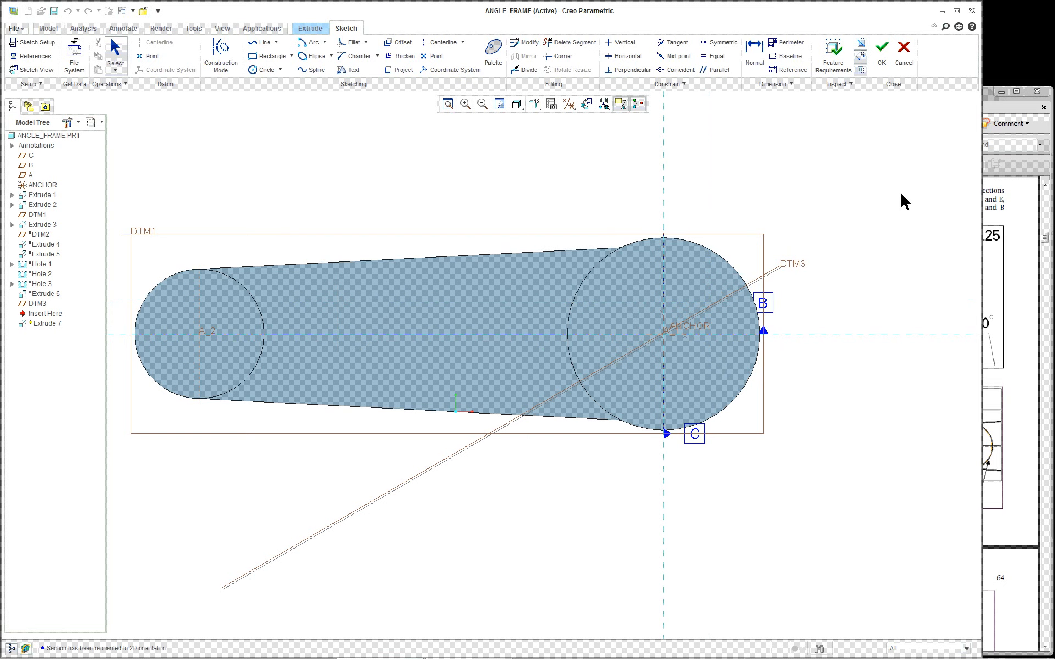
right_click(550, 178)
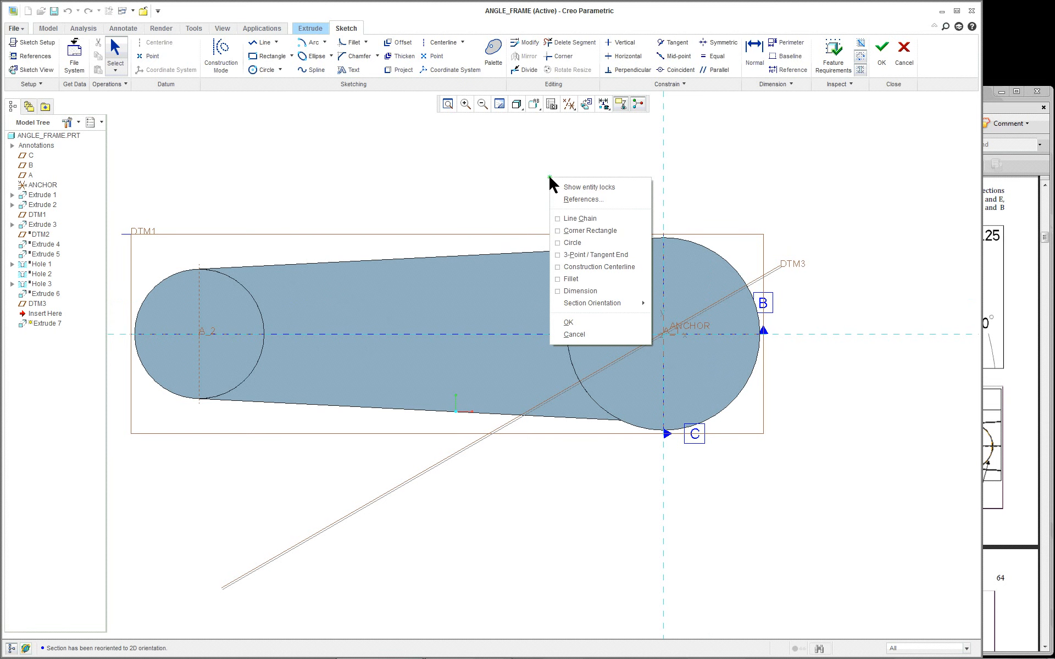
mouse_move(621, 303)
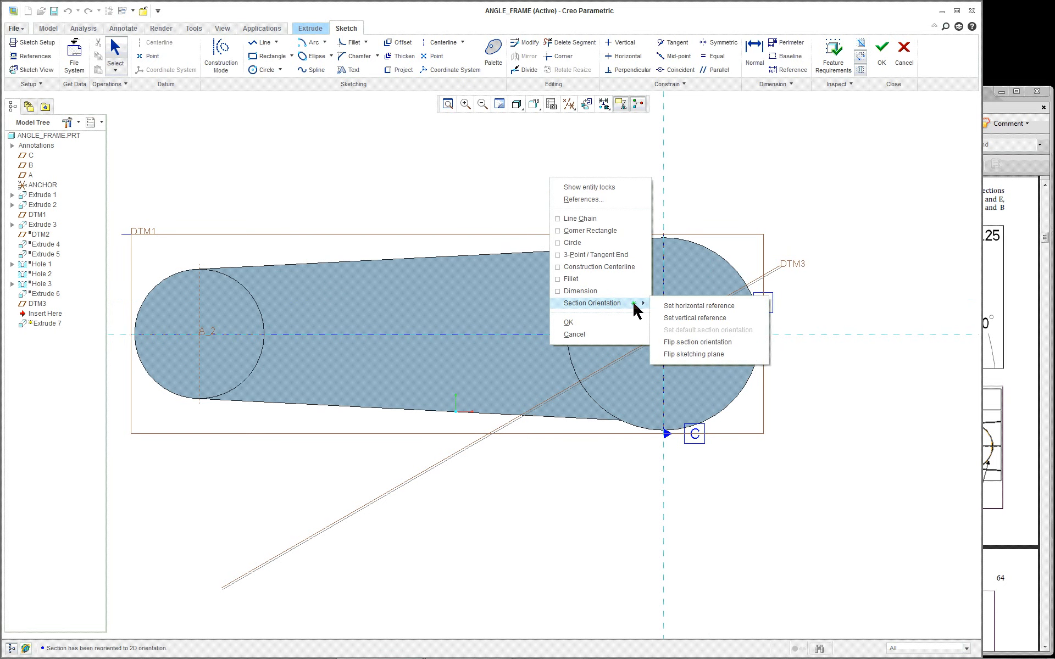
click(735, 309)
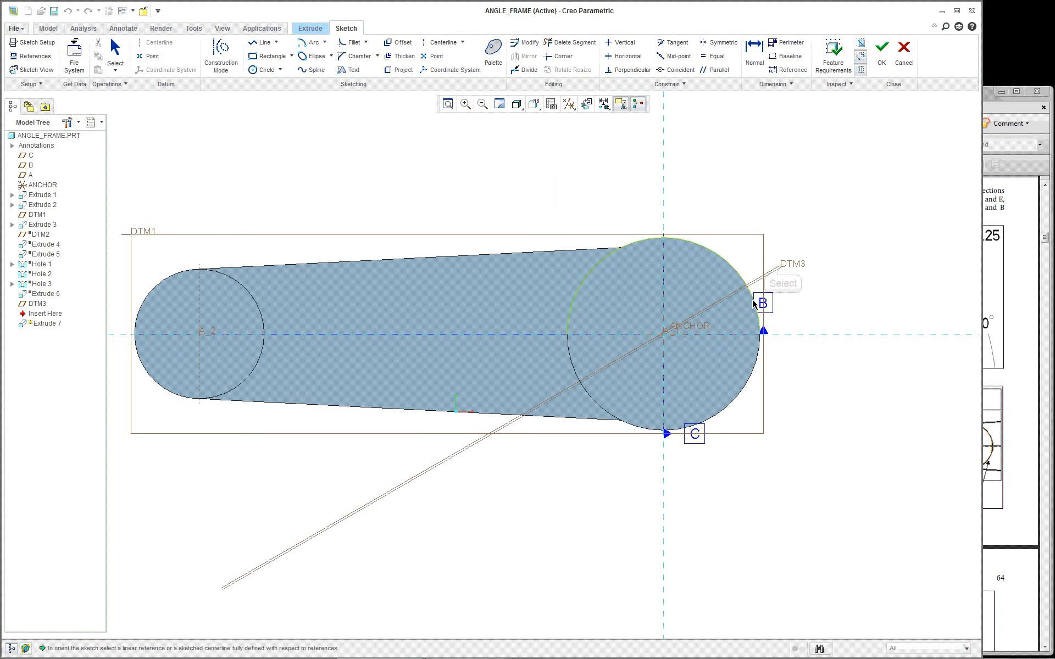
click(783, 268)
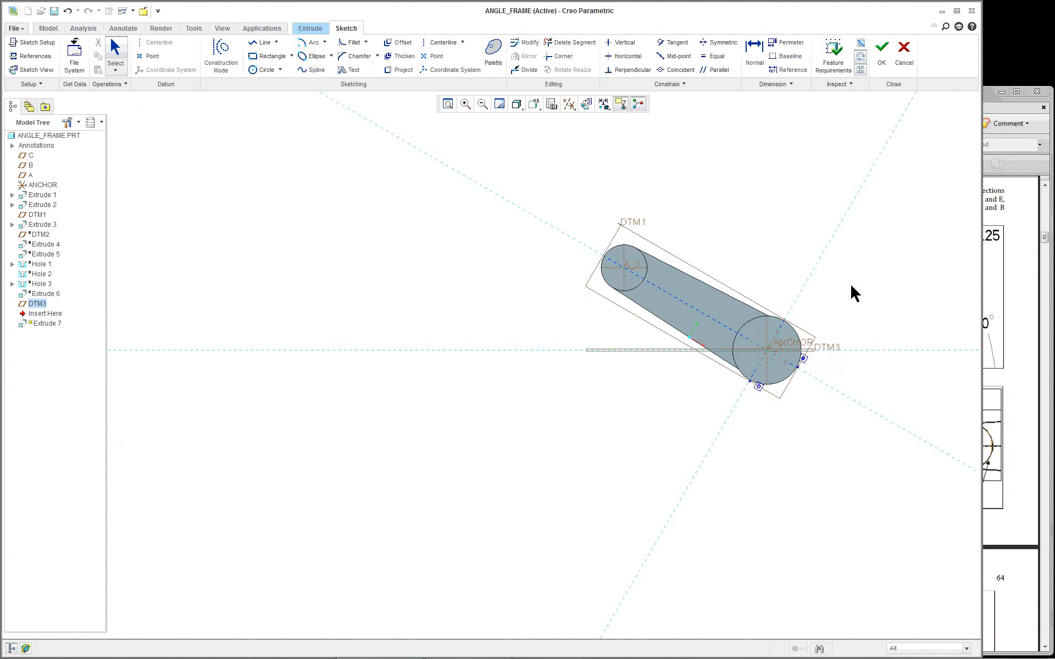
scroll(935, 335, up, 5)
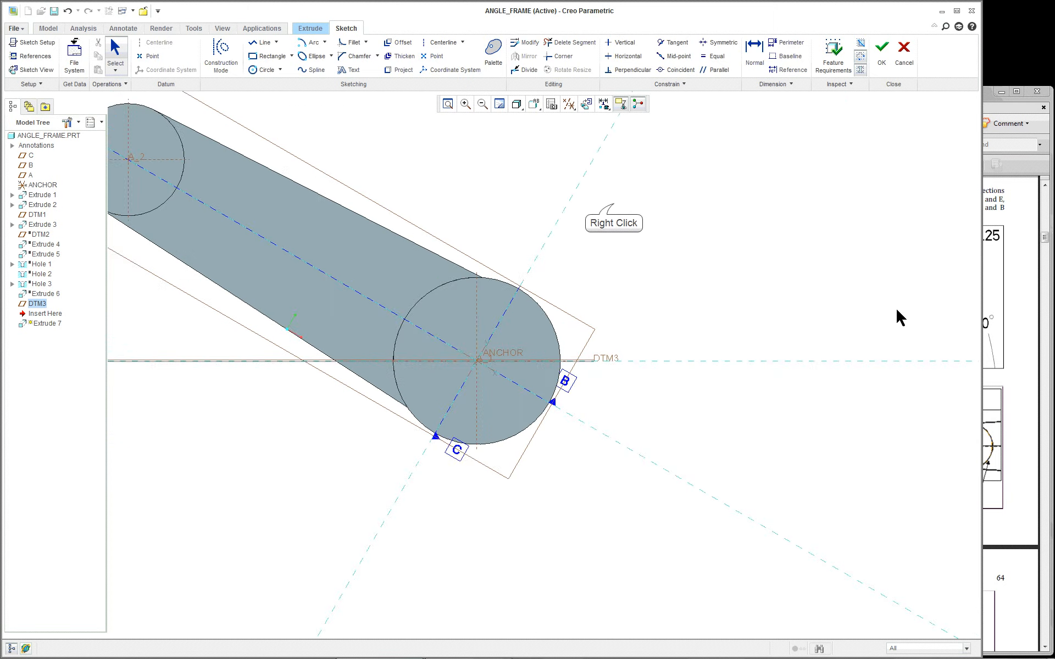
scroll(900, 318, up, 1)
Add the cylinder's side surface as a sketch reference and return to the flat view
right_click(614, 205)
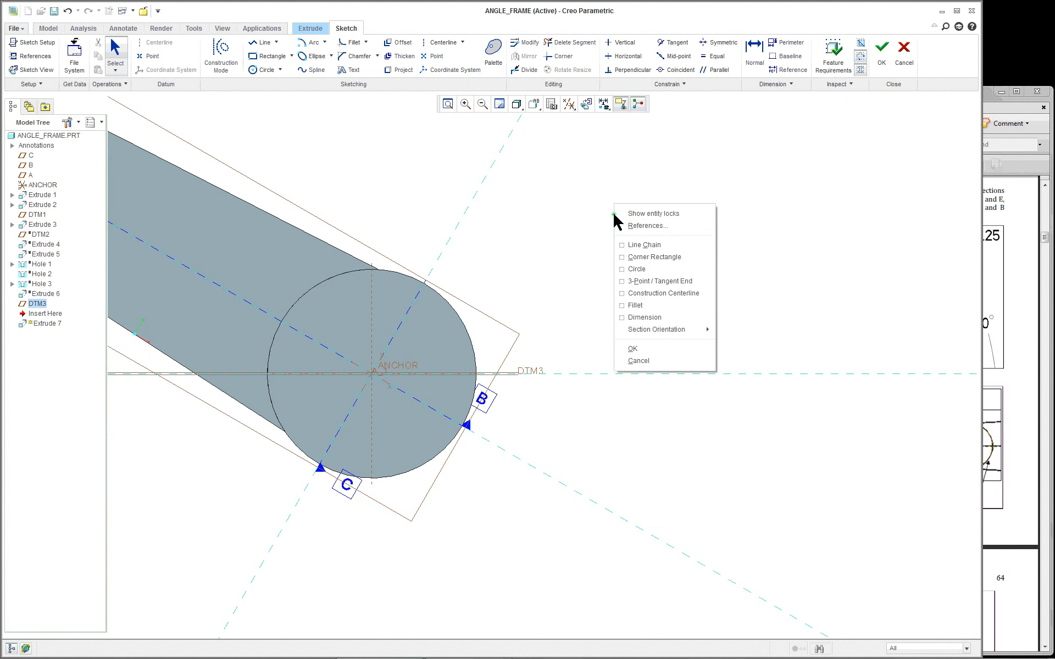
click(639, 226)
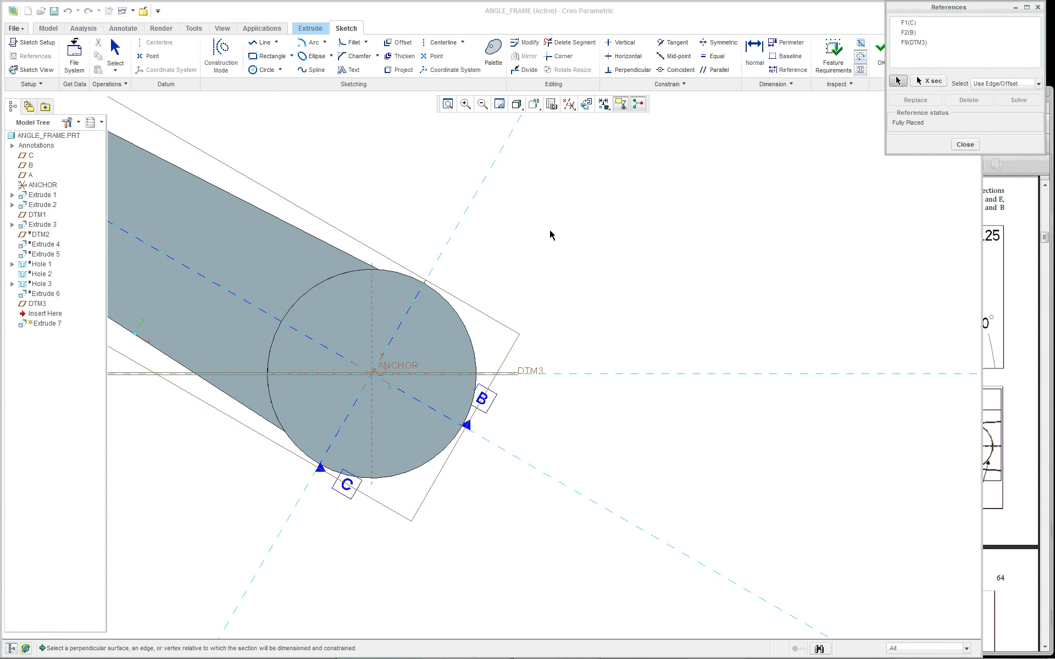
middle_drag(501, 335, 485, 354)
click(485, 356)
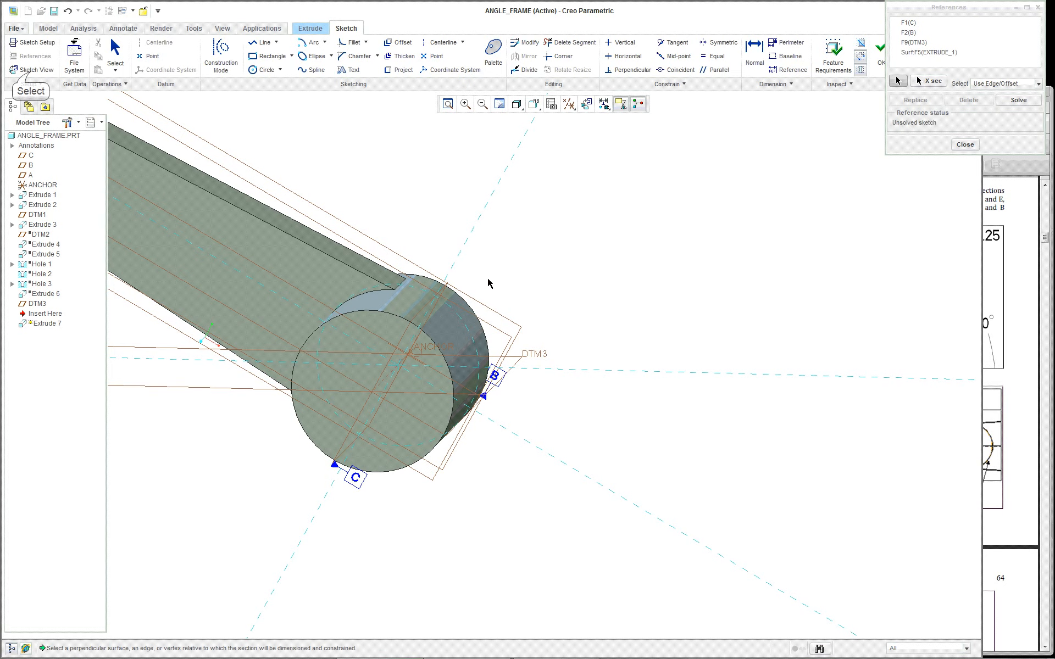
click(35, 70)
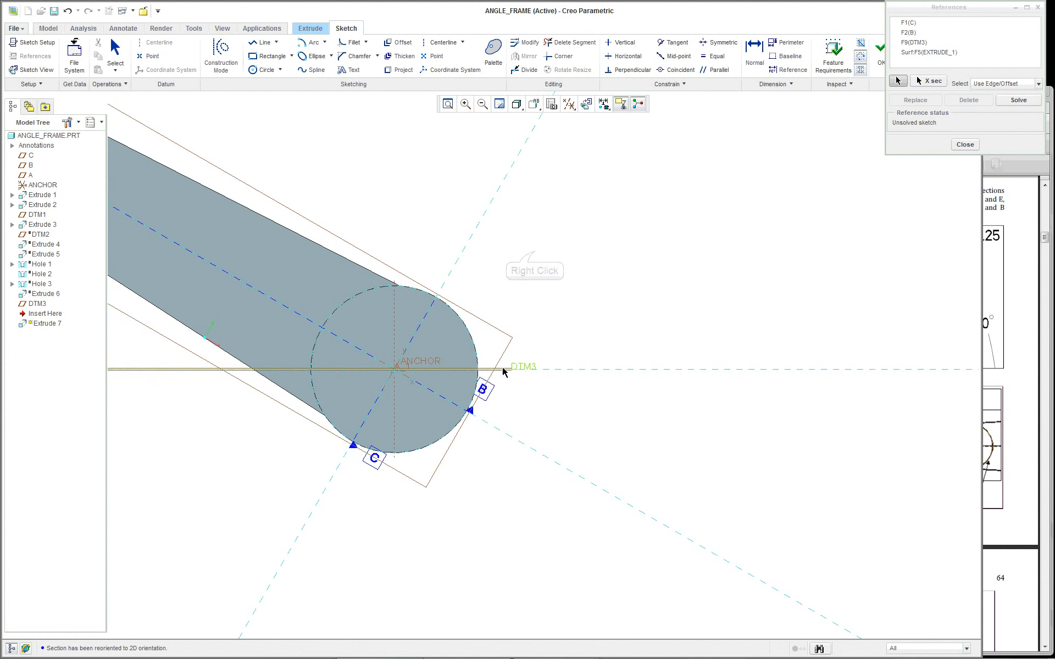
Draw a horizontal construction centerline along DTM3
right_click(536, 256)
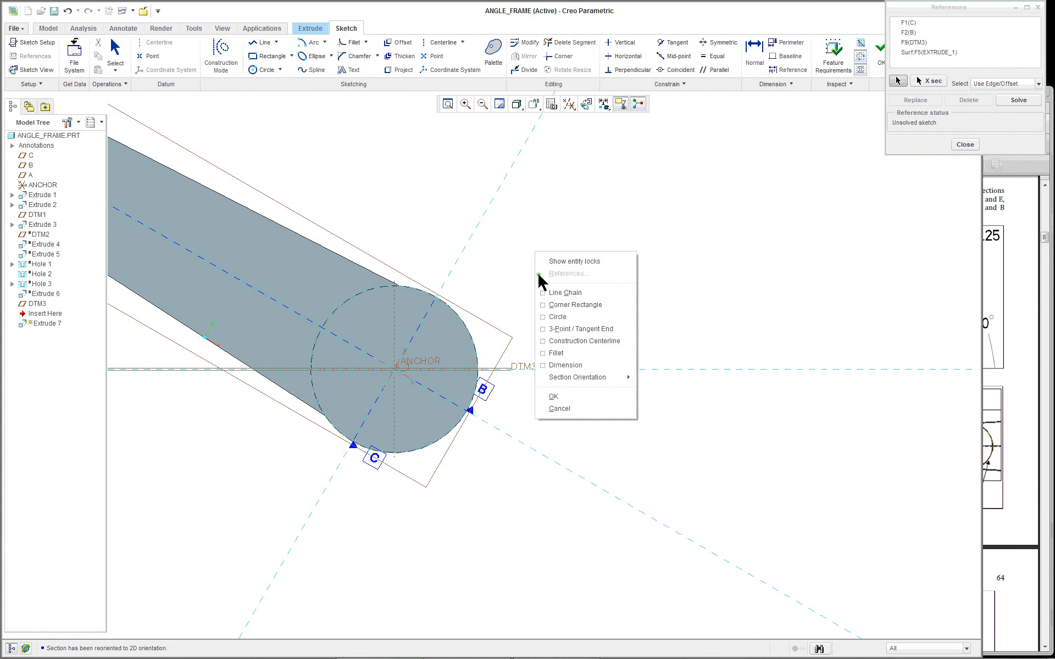
click(581, 302)
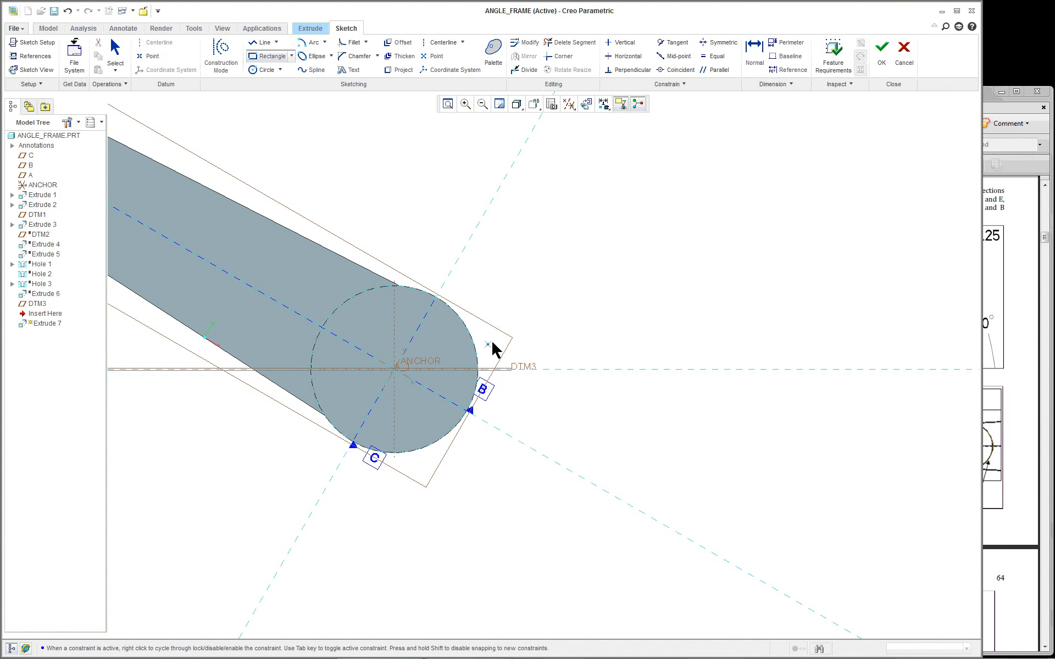
right_click(557, 265)
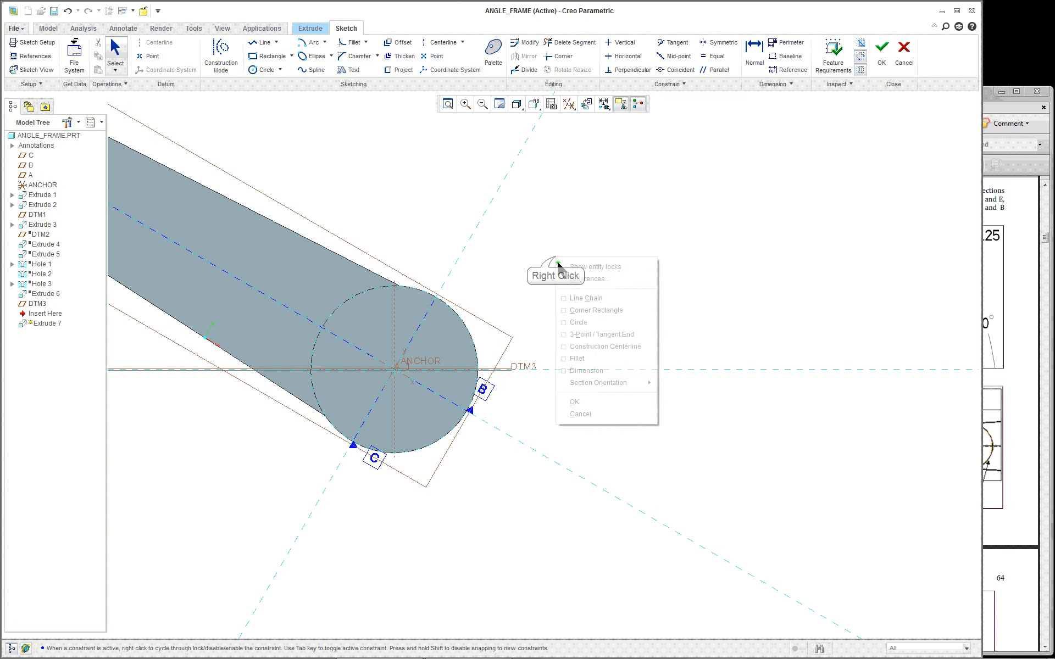
click(592, 346)
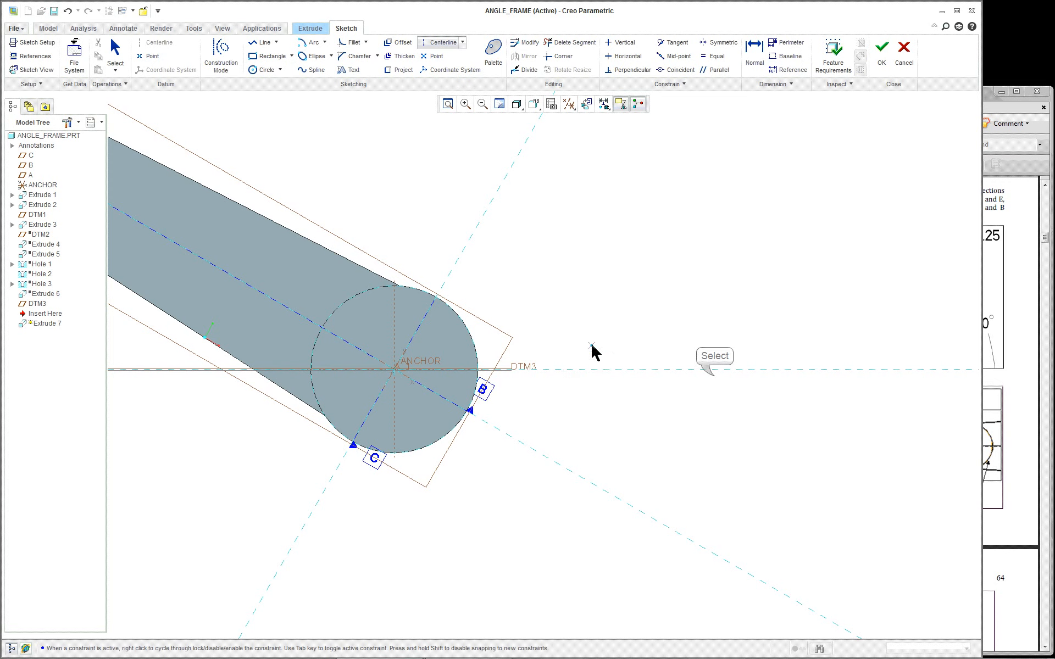
click(714, 378)
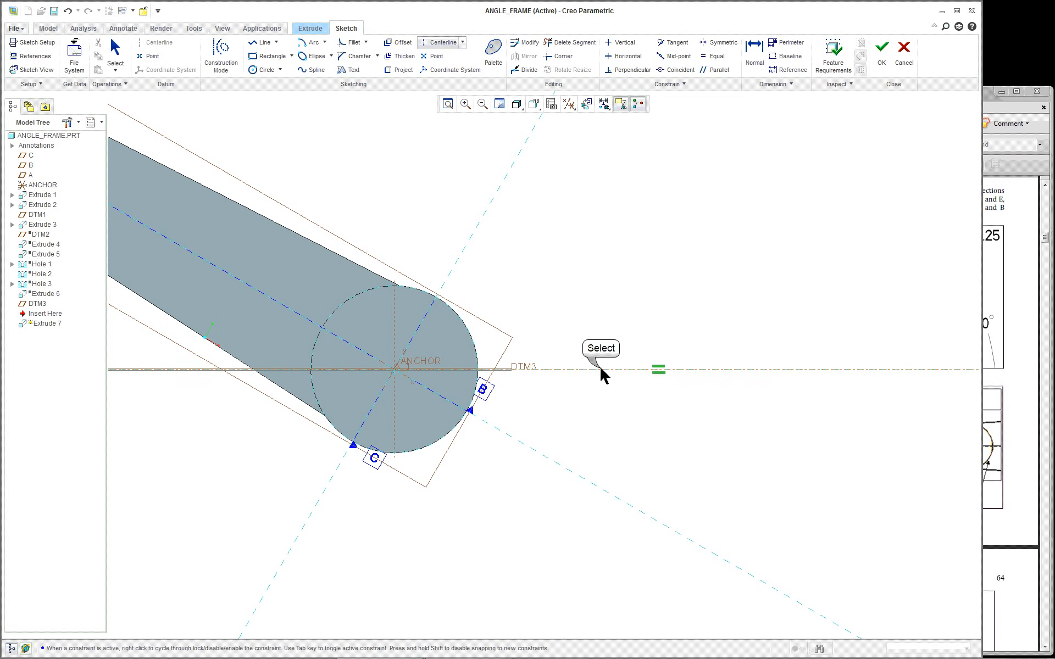
right_click(563, 259)
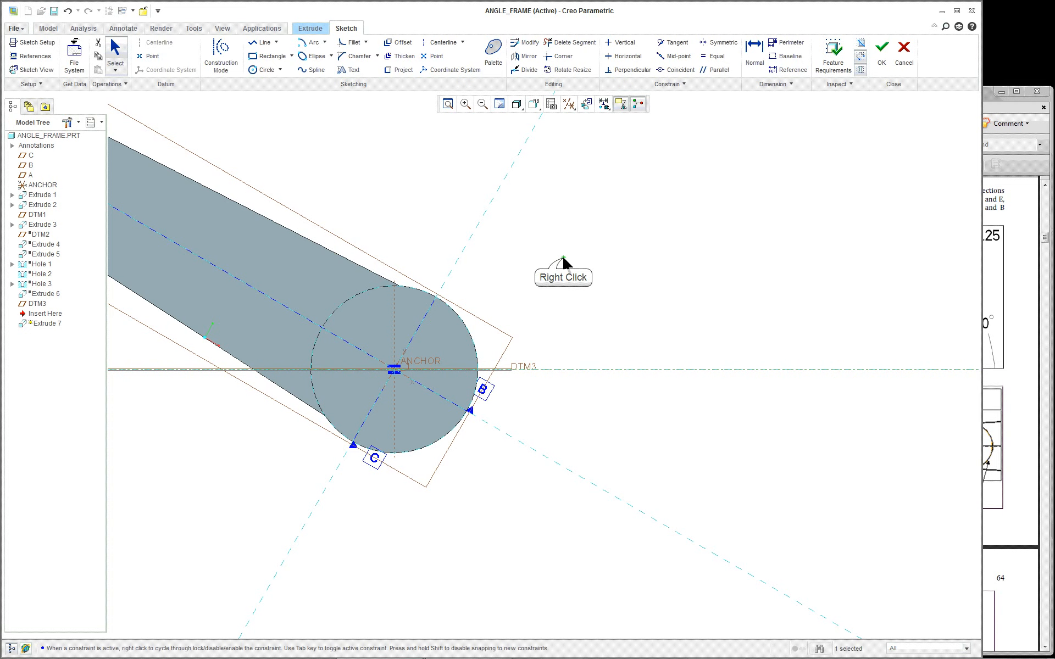
click(528, 238)
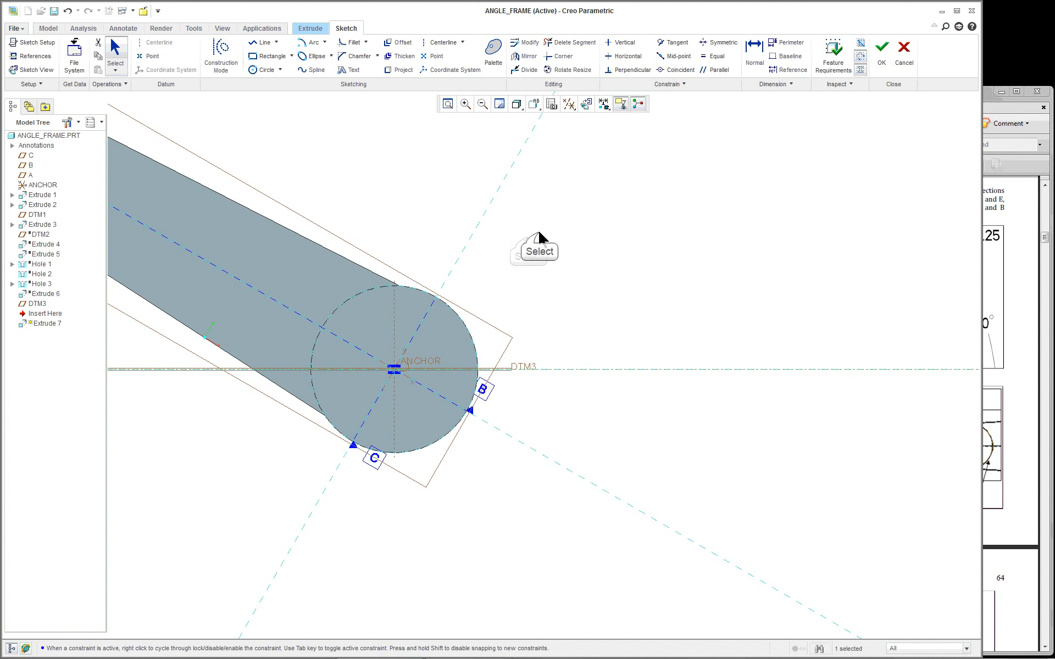
Switch to the Corner Rectangle tool
scroll(540, 237, up, 2)
right_click(540, 237)
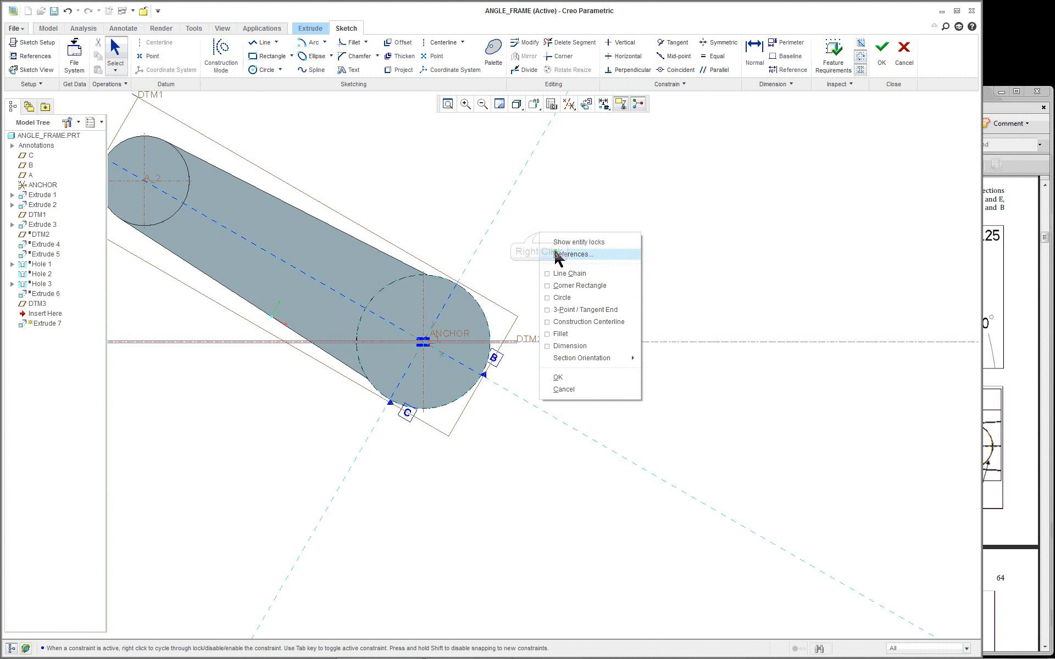
click(581, 285)
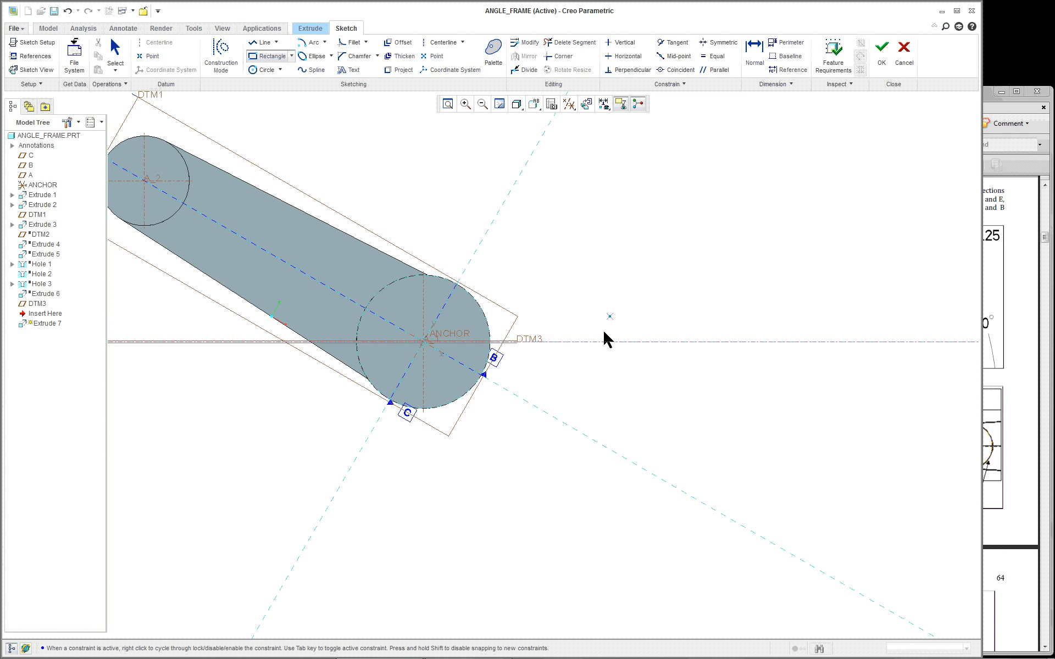
scroll(588, 347, down, 2)
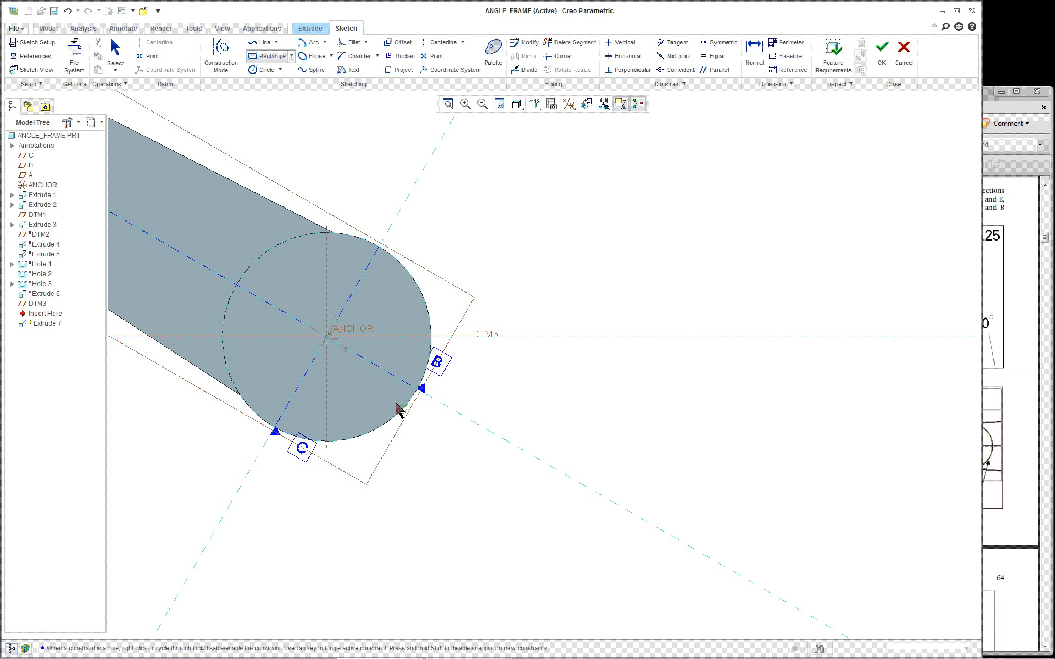
scroll(419, 340, down, 1)
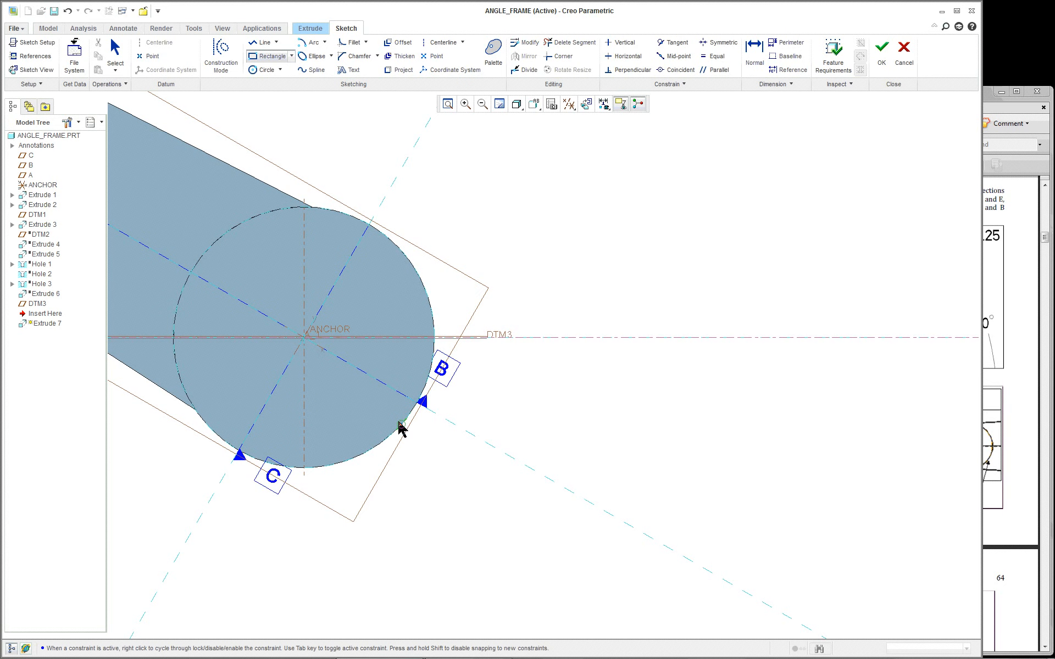
Draw a 3.27 by 1.46 rectangle rightward from the circle's edge and move both dimensions outside it
click(400, 425)
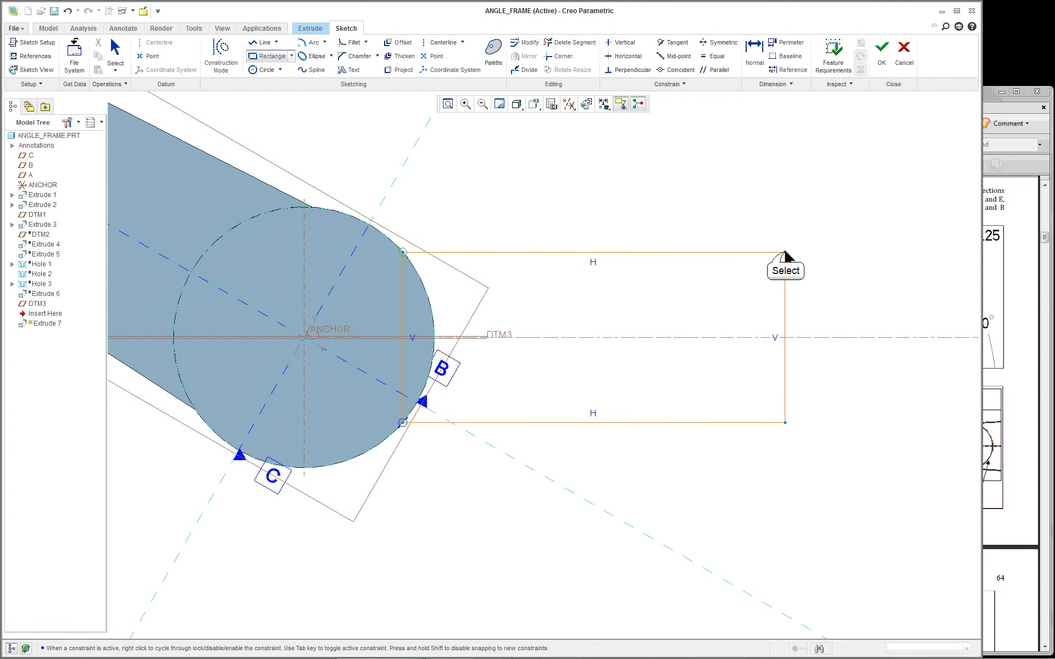
click(785, 253)
middle_click(720, 299)
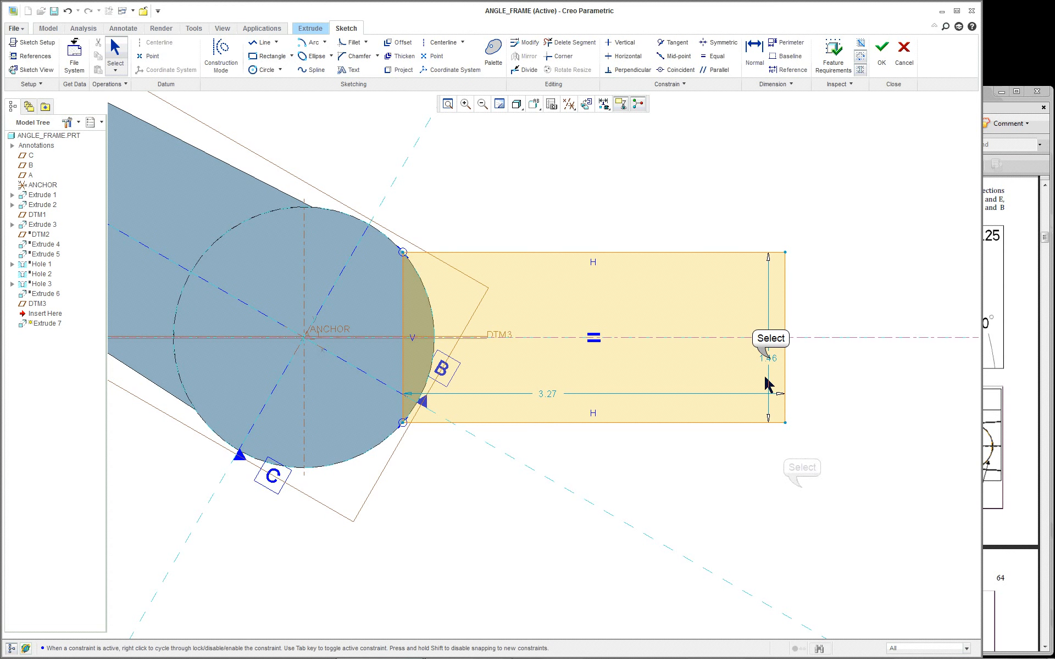
drag(772, 361, 813, 401)
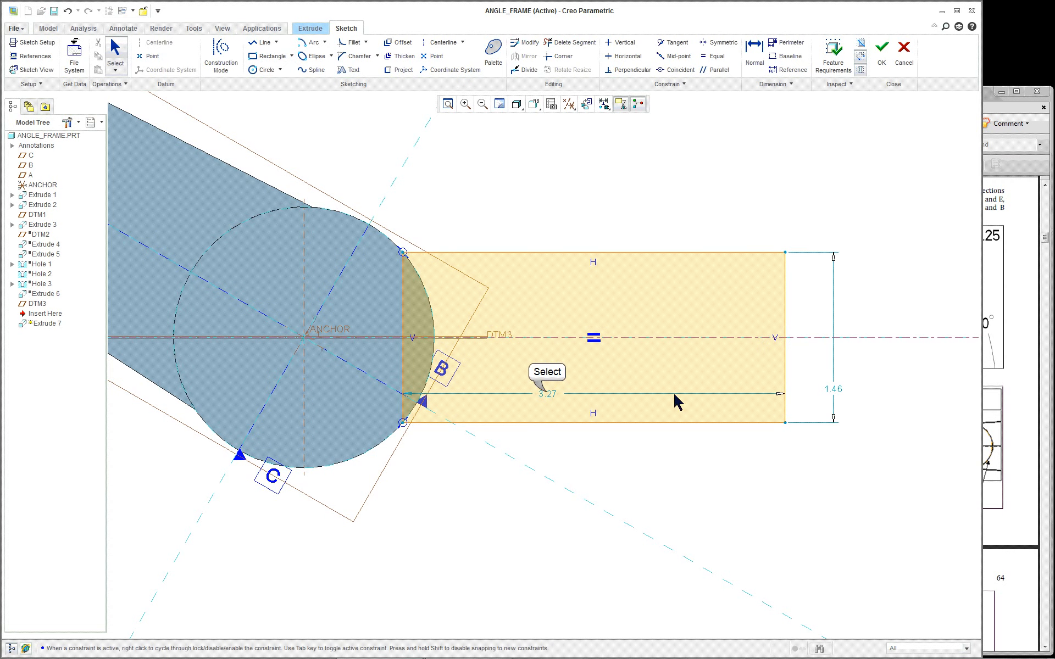
drag(551, 394, 550, 458)
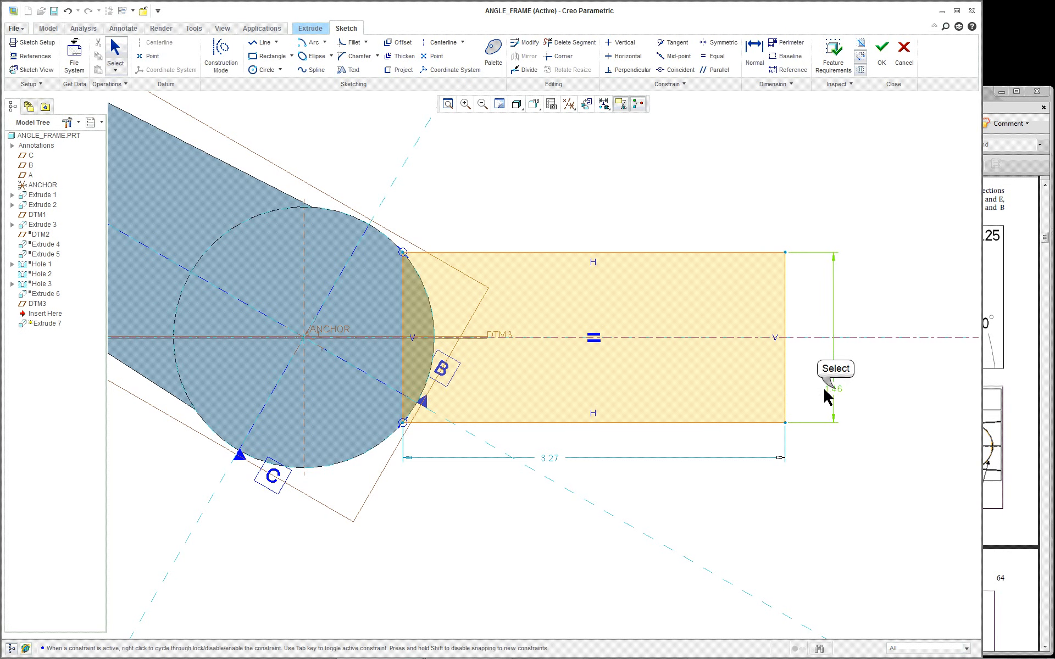
drag(827, 397, 832, 357)
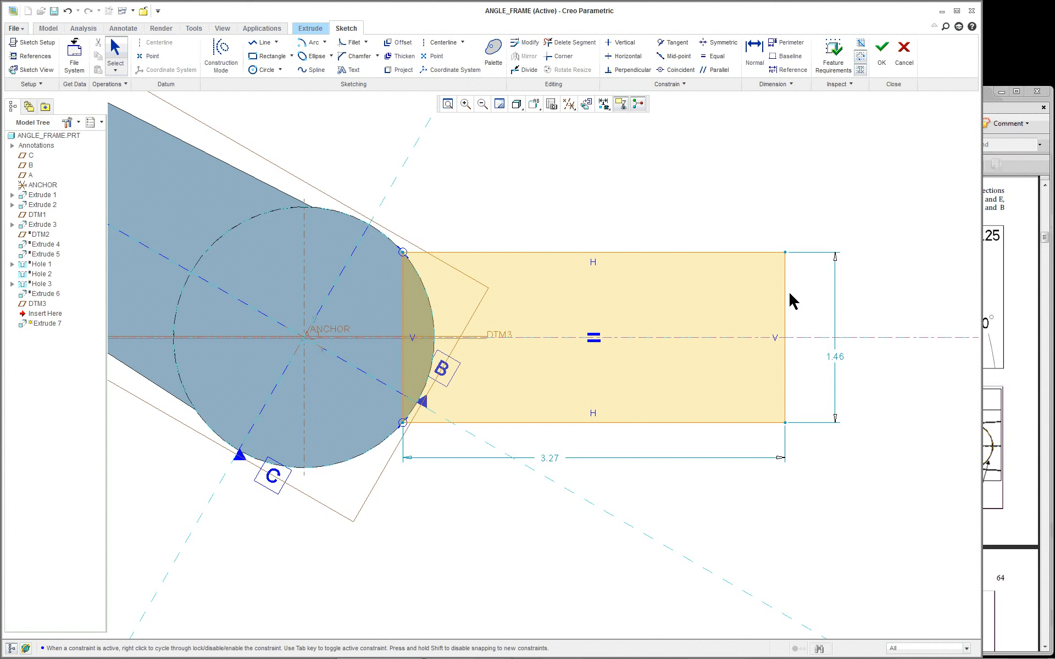
scroll(786, 307, down, 2)
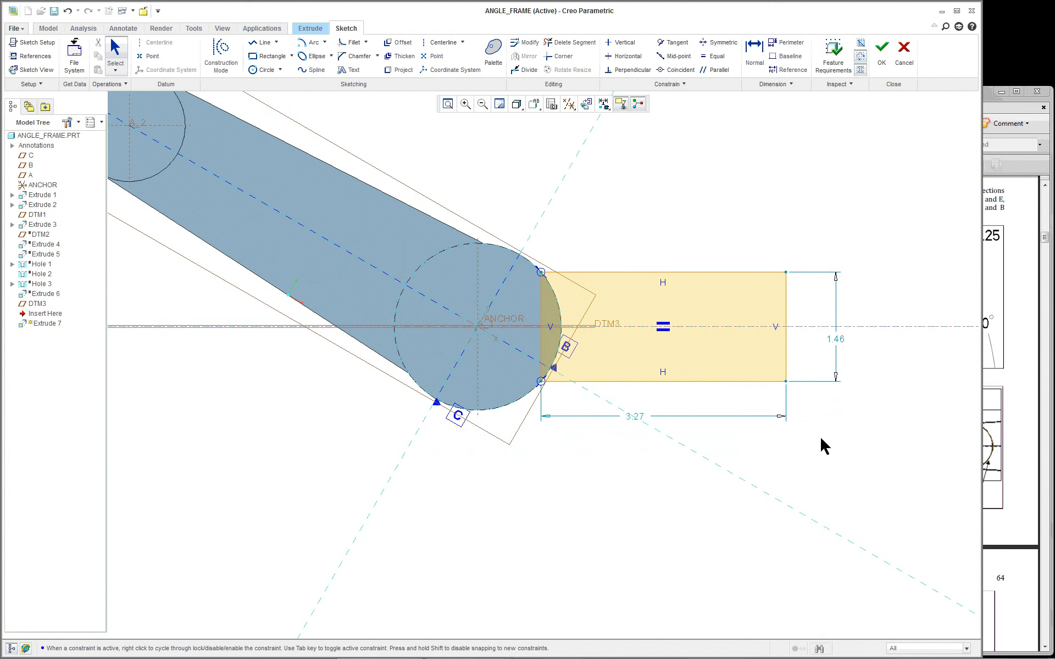
scroll(835, 375, up, 1)
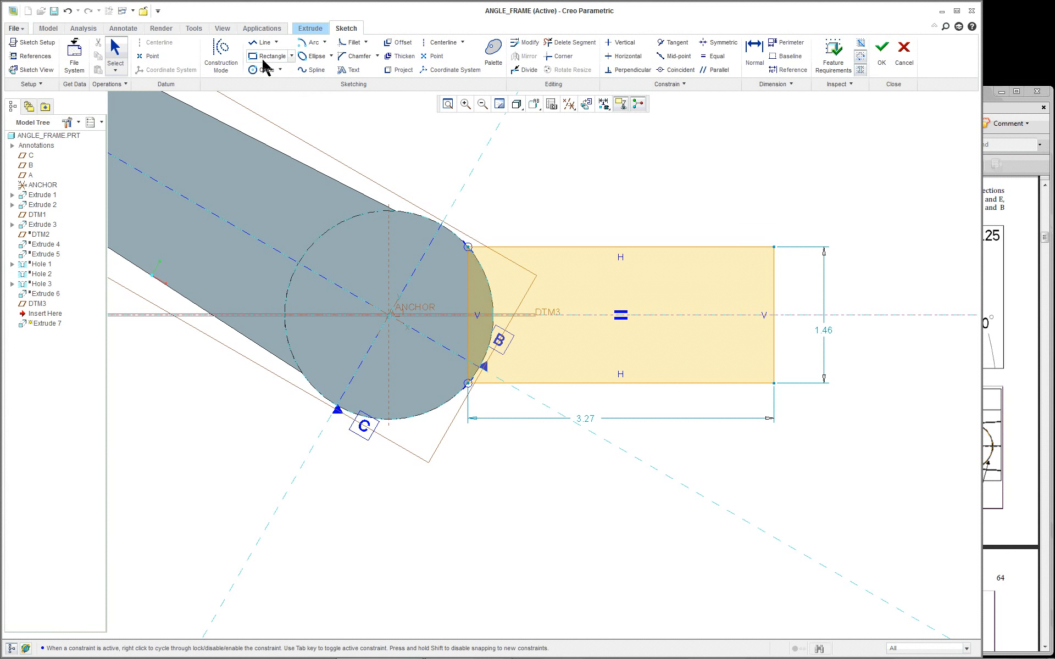
Draw a concentric arc on the circle between the rectangle's top and bottom corners
click(325, 43)
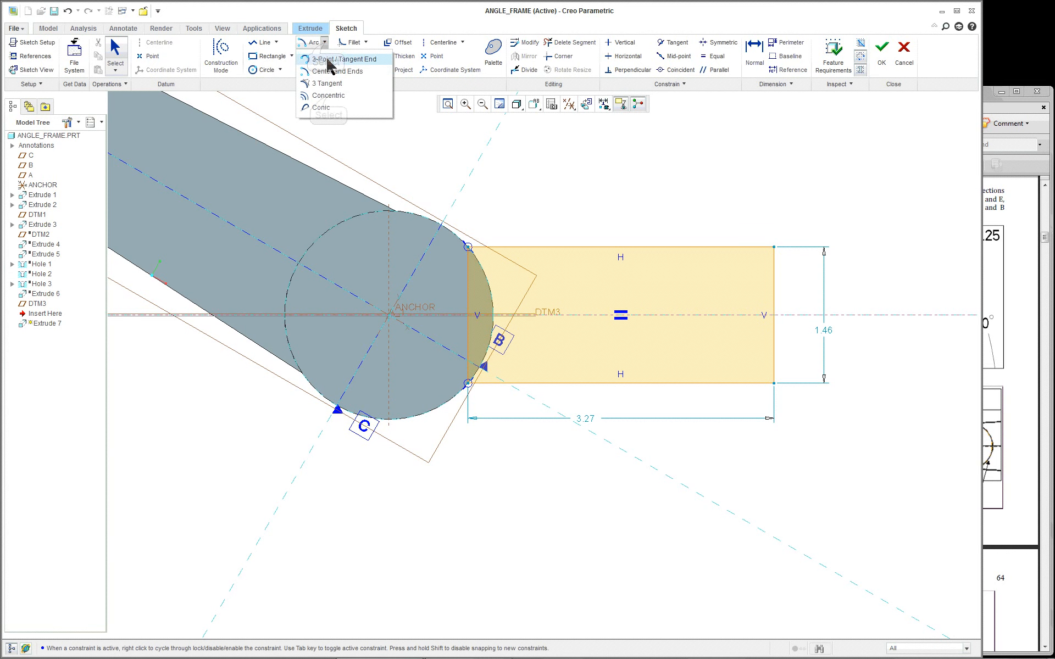
click(328, 96)
click(429, 224)
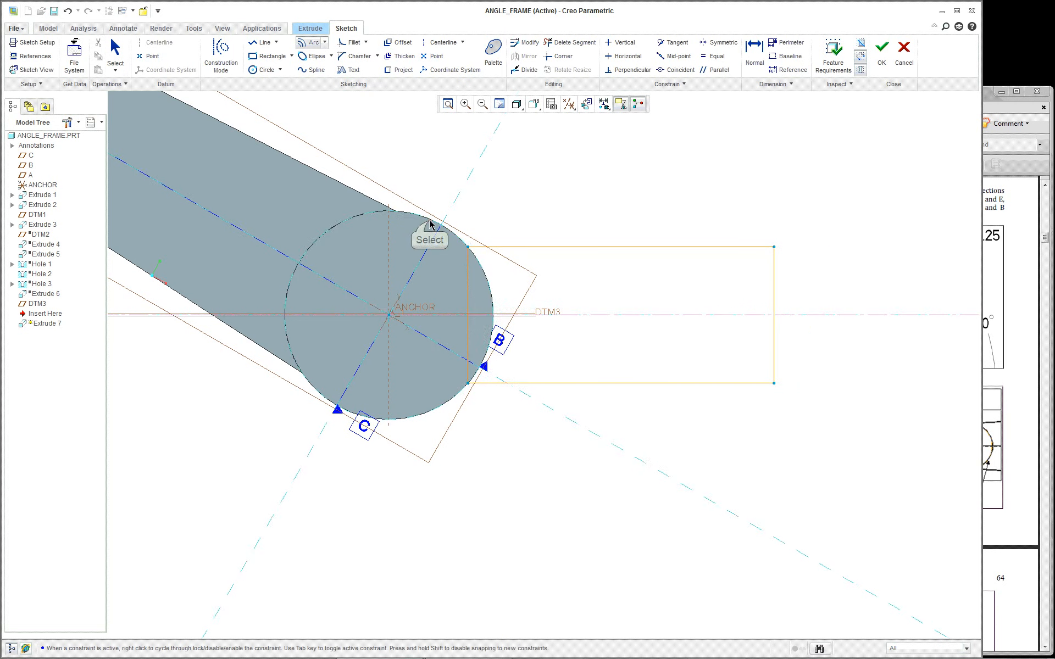
click(470, 249)
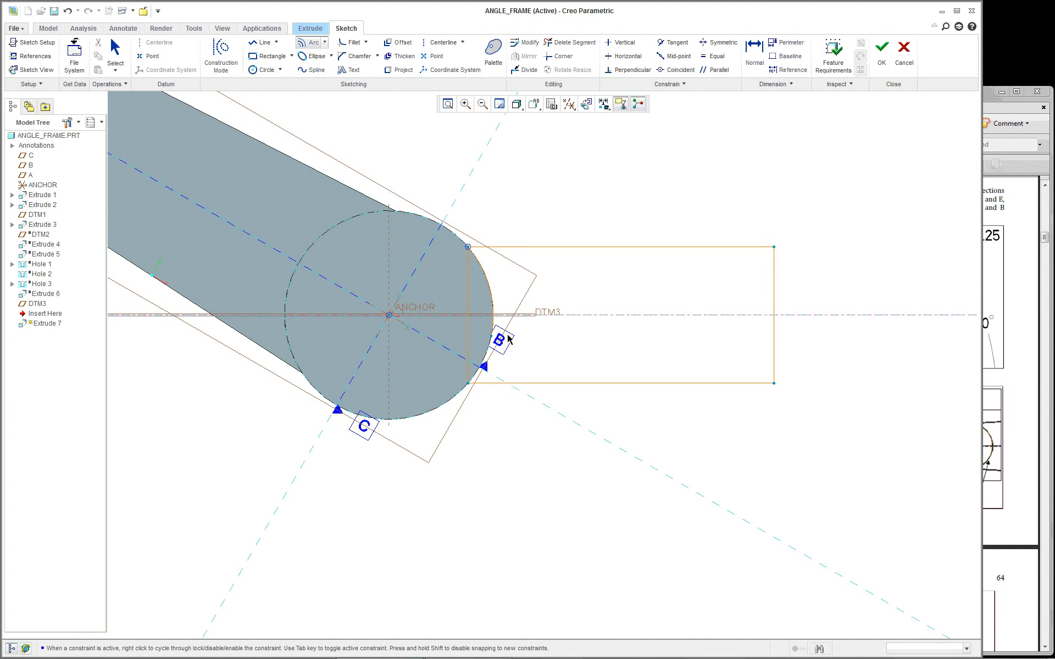
scroll(509, 339, down, 1)
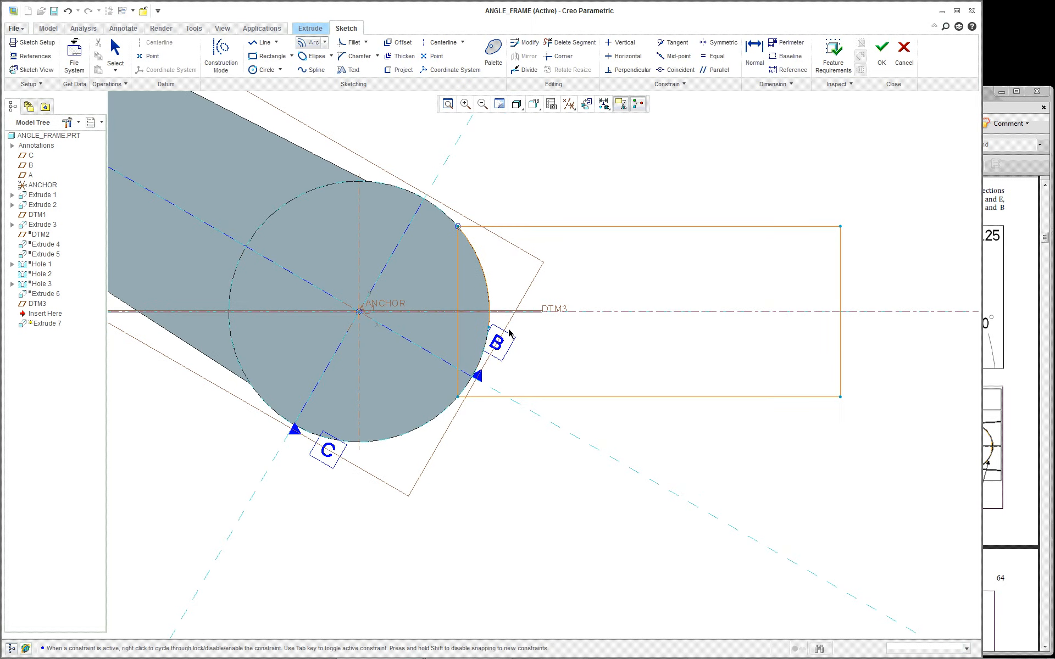
click(458, 397)
middle_click(556, 449)
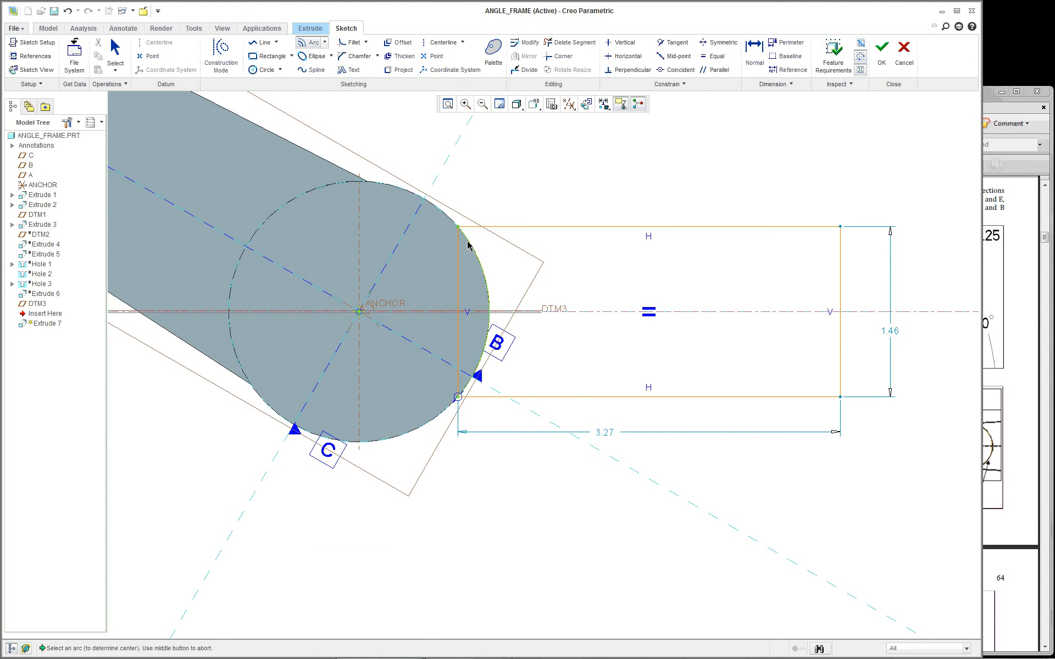
middle_click(585, 170)
scroll(586, 171, up, 1)
scroll(601, 165, down, 1)
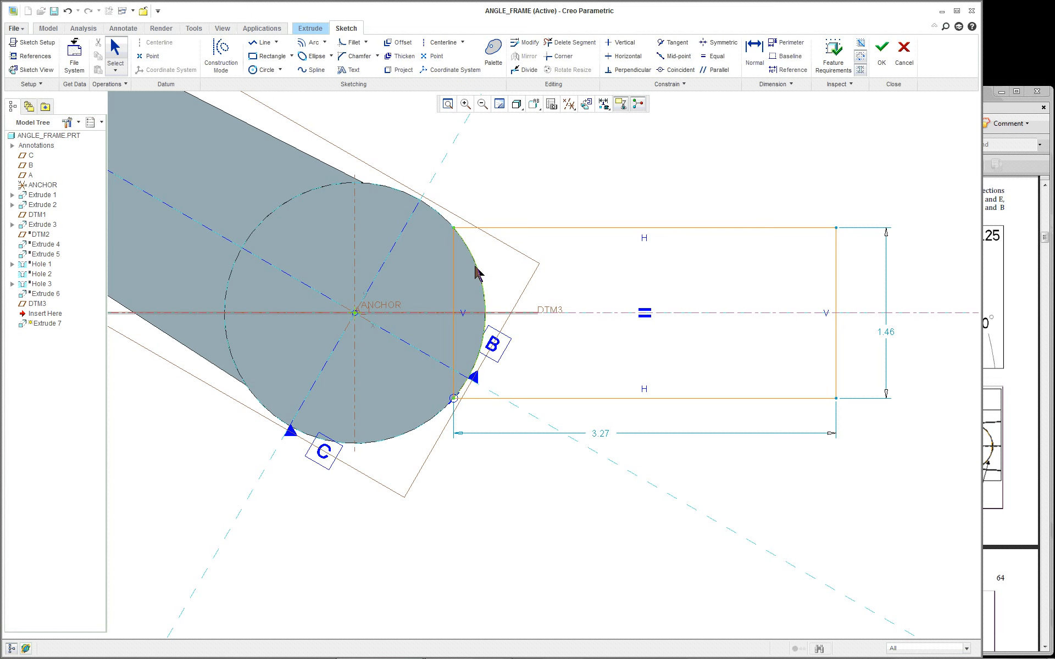
middle_click(456, 272)
Delete the rectangle's left edge, resize from the top-right corner, then cancel the sketch
right_click(510, 190)
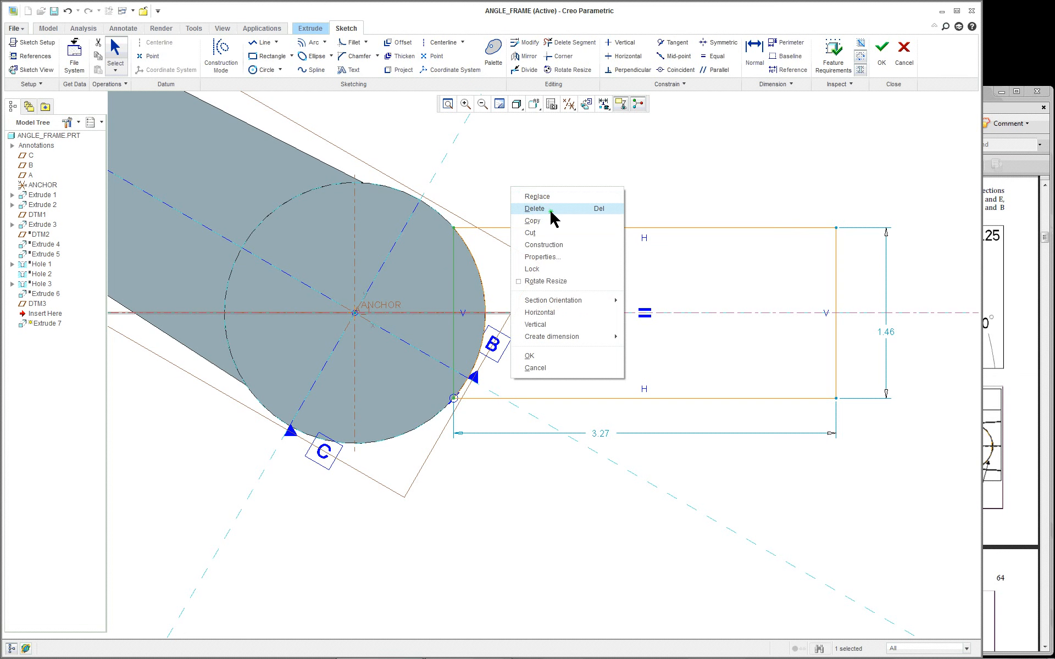
click(547, 210)
click(536, 238)
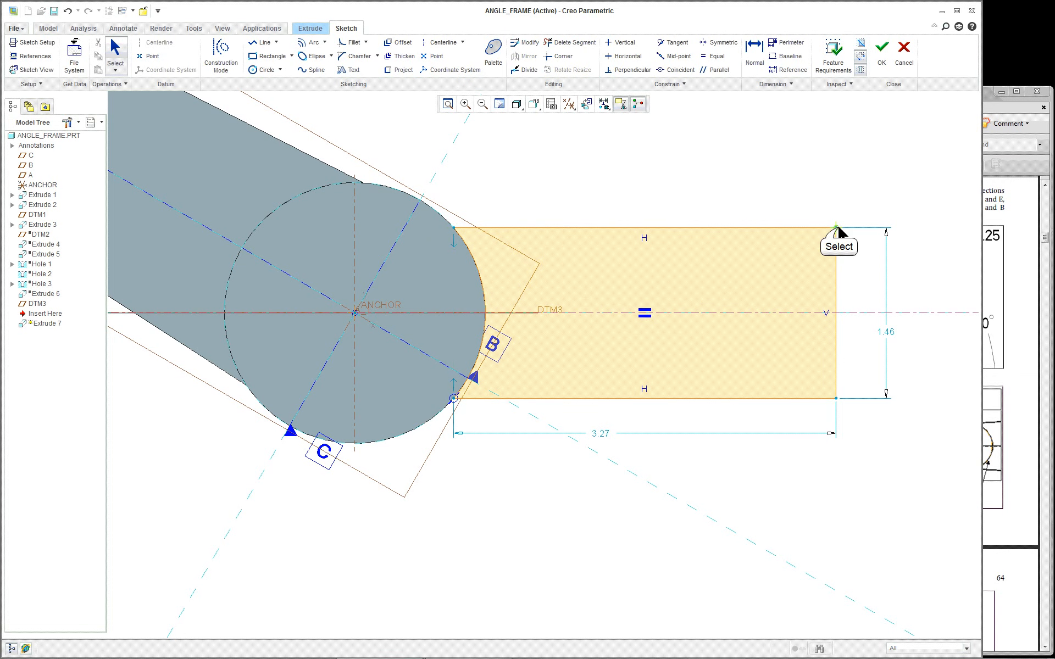
mouse_move(835, 229)
mouse_down()
mouse_move(830, 265)
mouse_move(727, 228)
mouse_move(763, 229)
mouse_move(848, 258)
mouse_move(799, 256)
mouse_move(794, 223)
mouse_up()
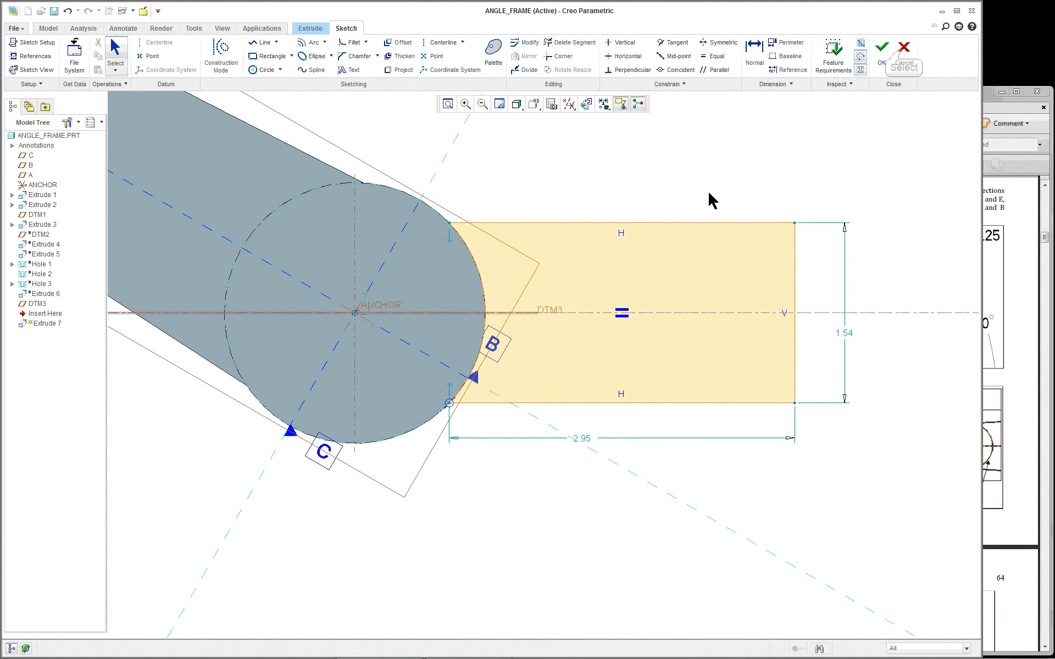
click(904, 52)
Discard the sketch, cancel the new extrude, and return to the default view
click(497, 350)
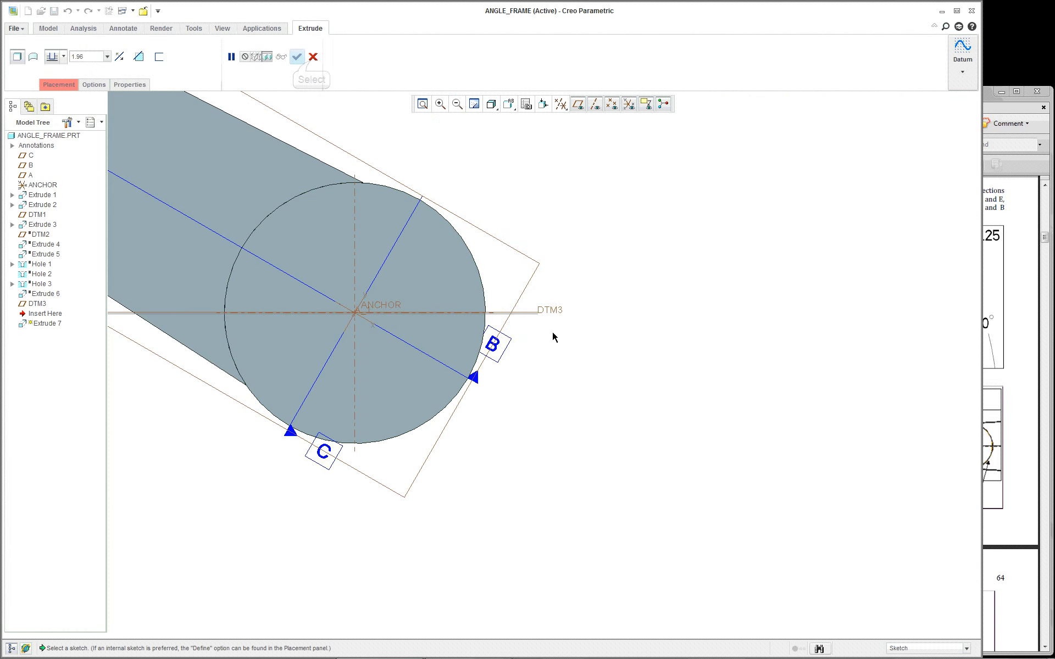
click(313, 57)
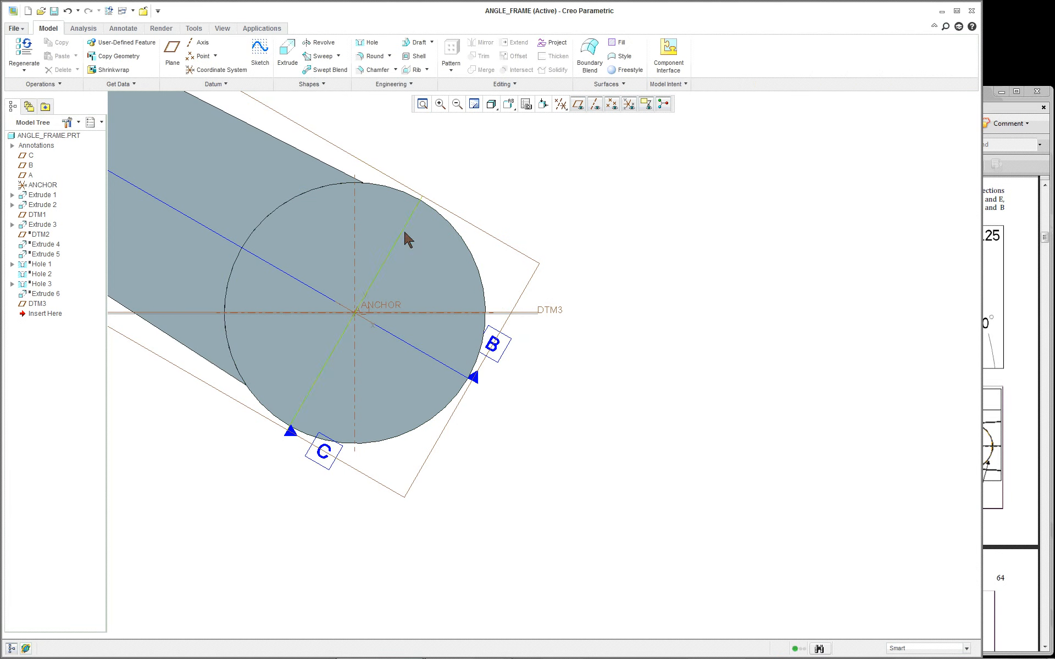
click(509, 103)
click(524, 132)
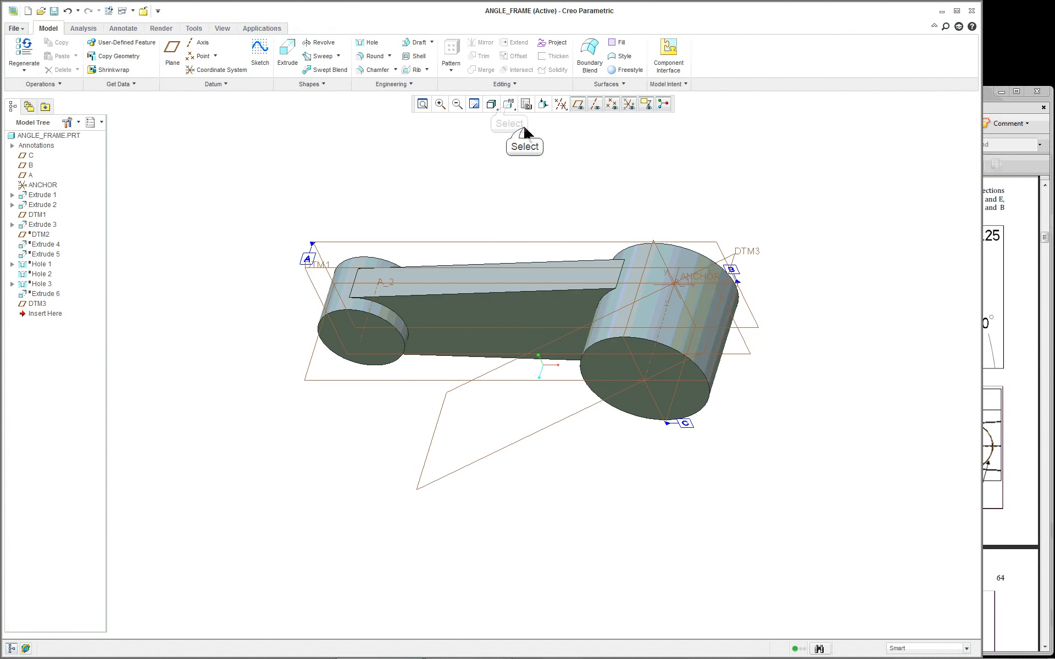
Resume the suppressed DTM2 and Extrude 4 features in the Model Tree
right_click(40, 235)
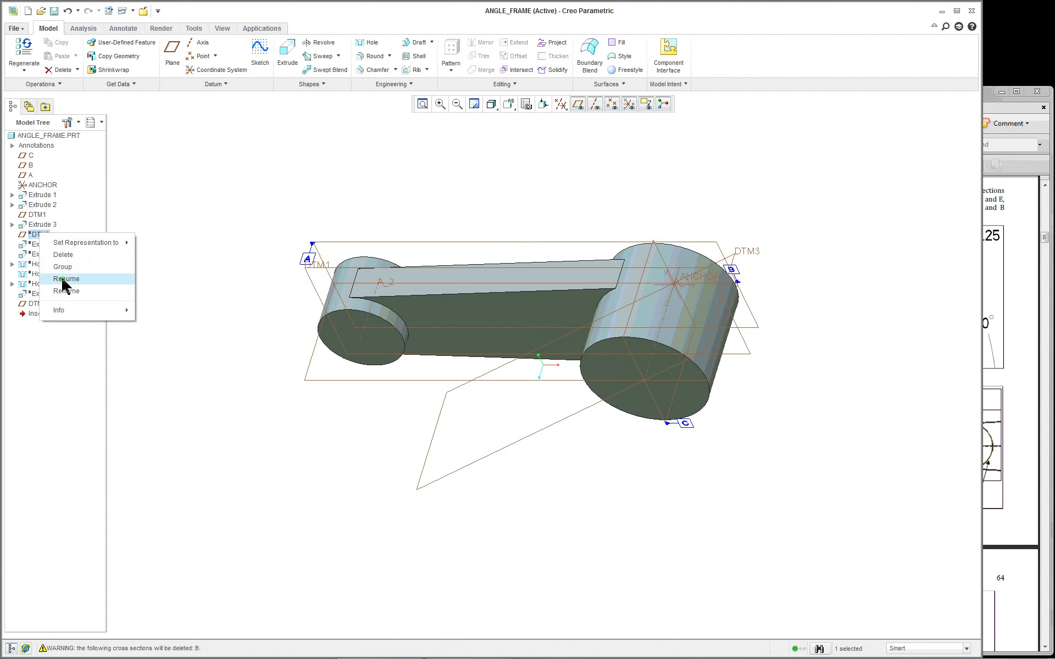
click(62, 278)
click(55, 236)
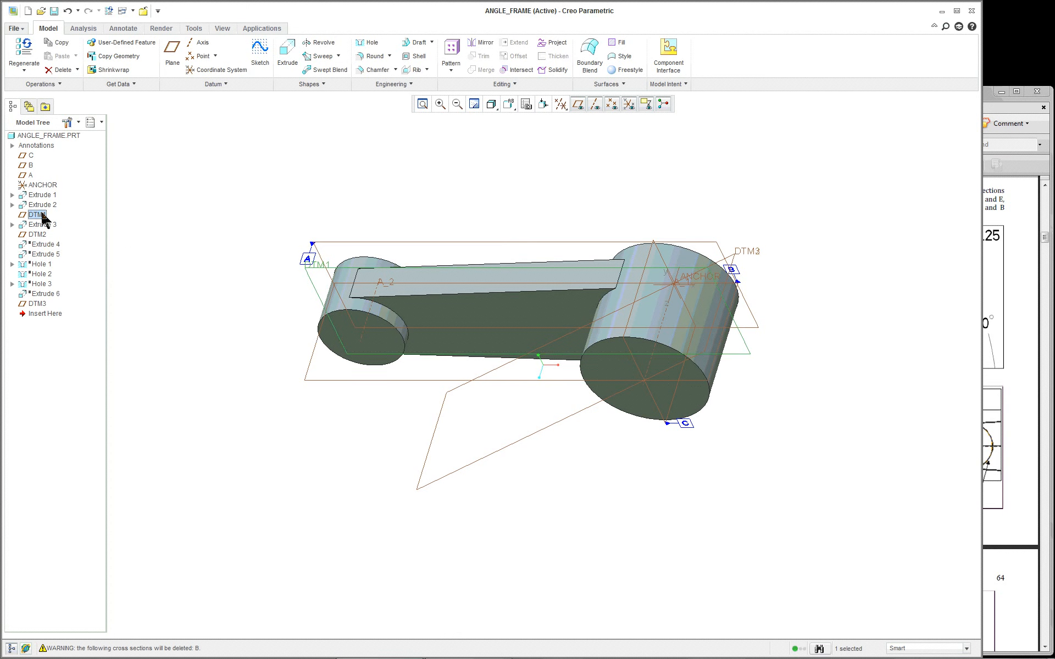
click(38, 234)
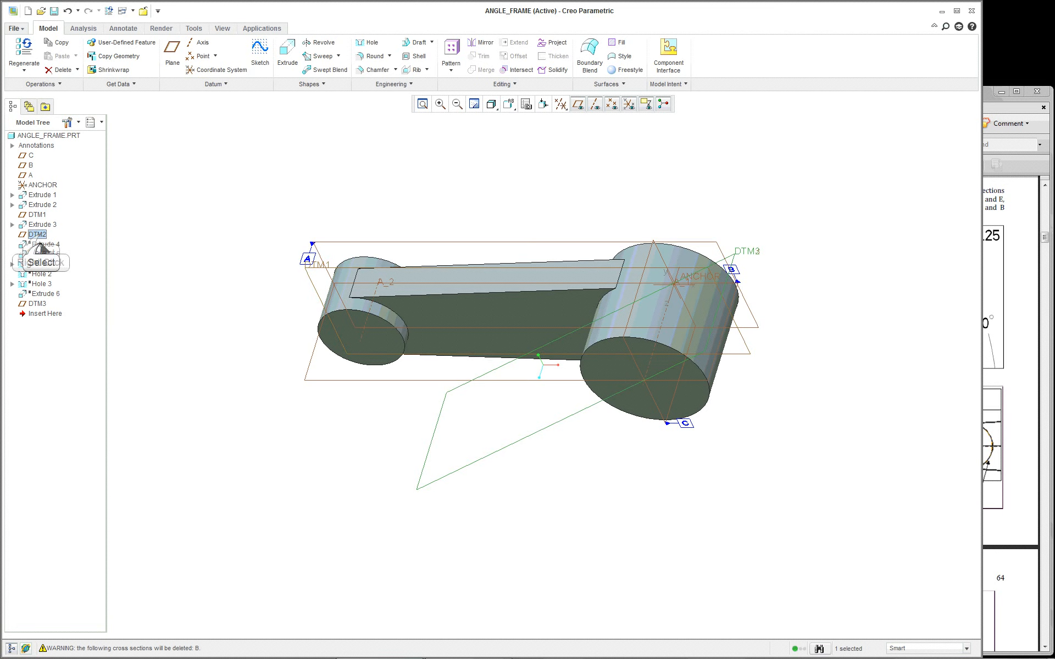
right_click(40, 244)
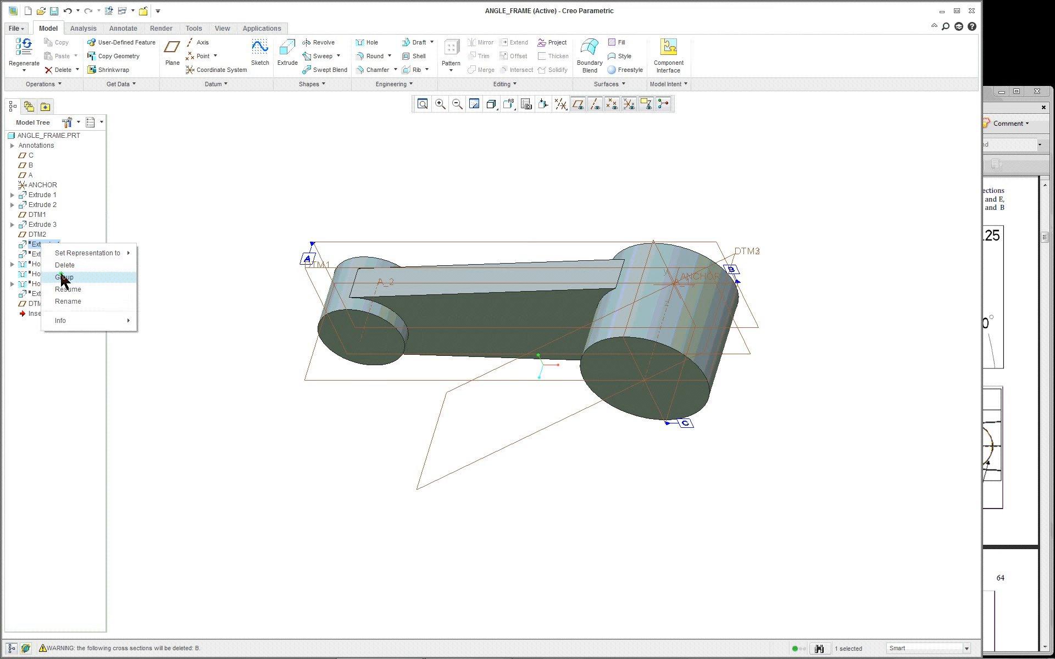
click(67, 289)
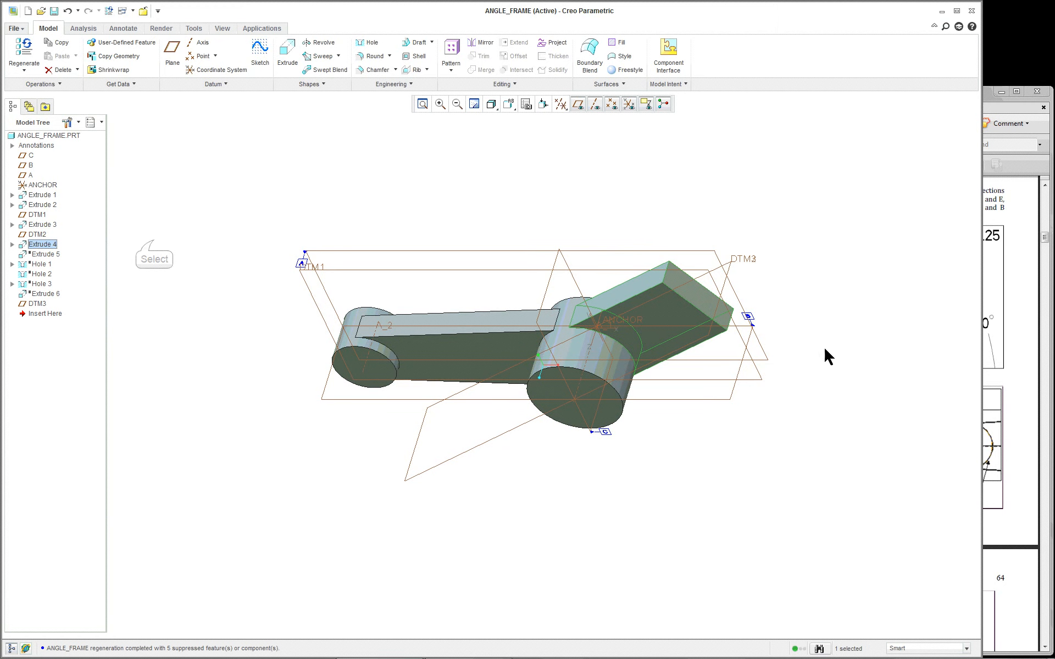
Resume Extrude 5 and orbit the model to inspect the slotted clamp end
click(153, 242)
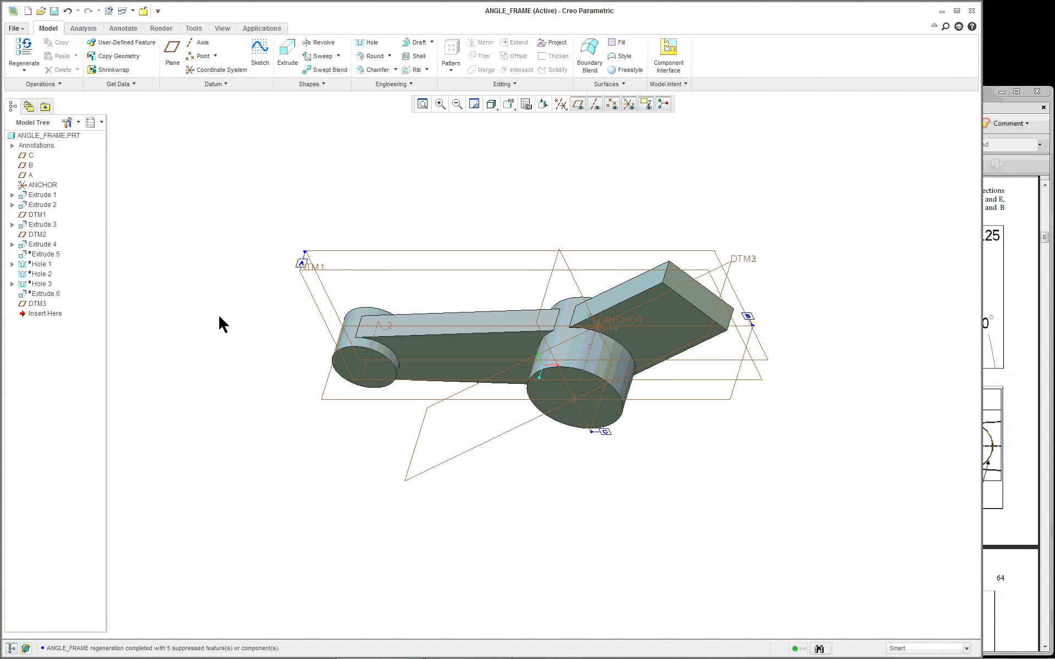
right_click(42, 255)
click(69, 301)
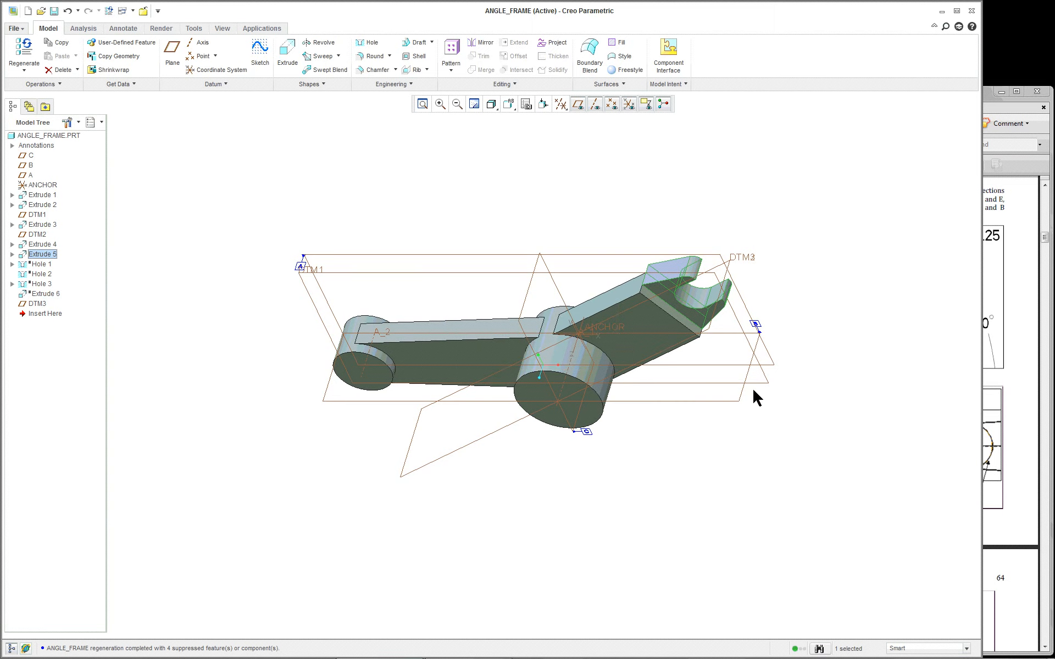
scroll(854, 329, down, 2)
middle_drag(769, 253, 807, 346)
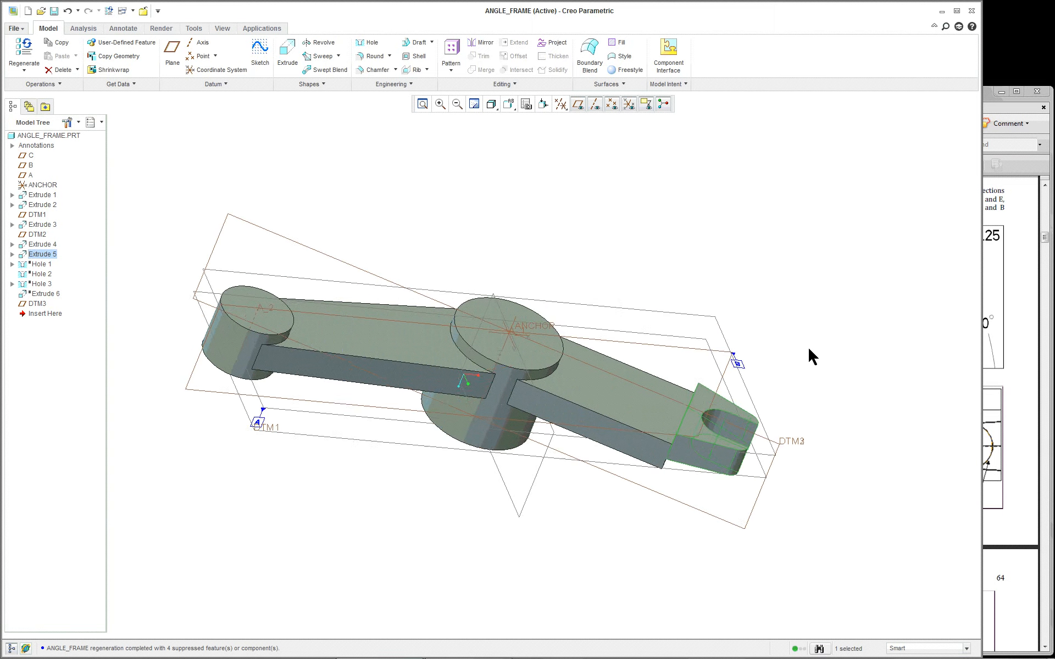
scroll(819, 397, down, 3)
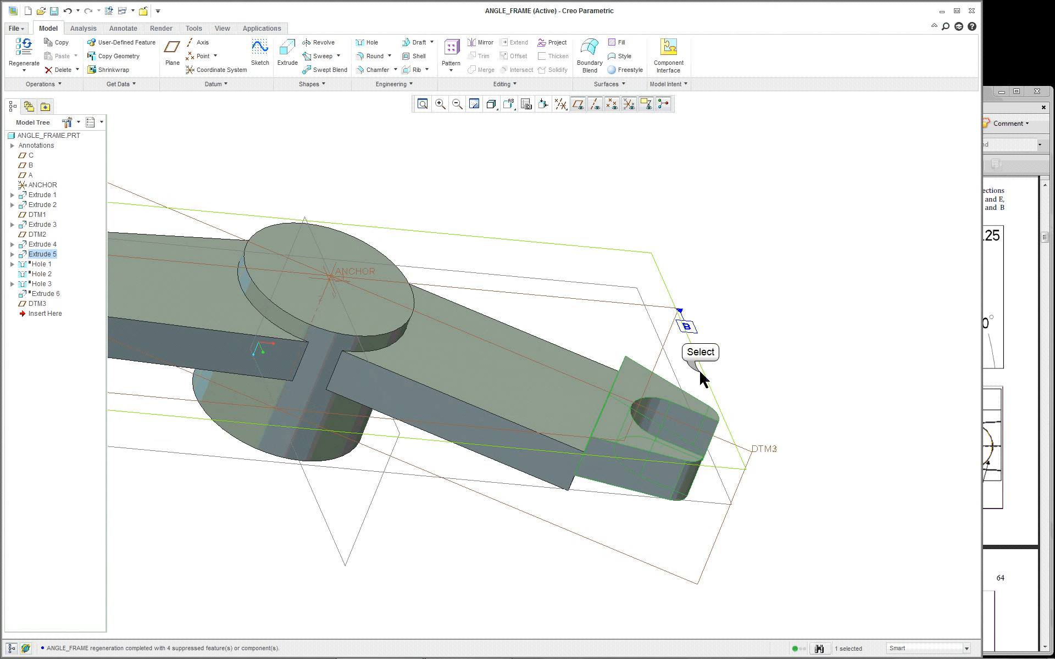
click(703, 378)
scroll(770, 390, up, 3)
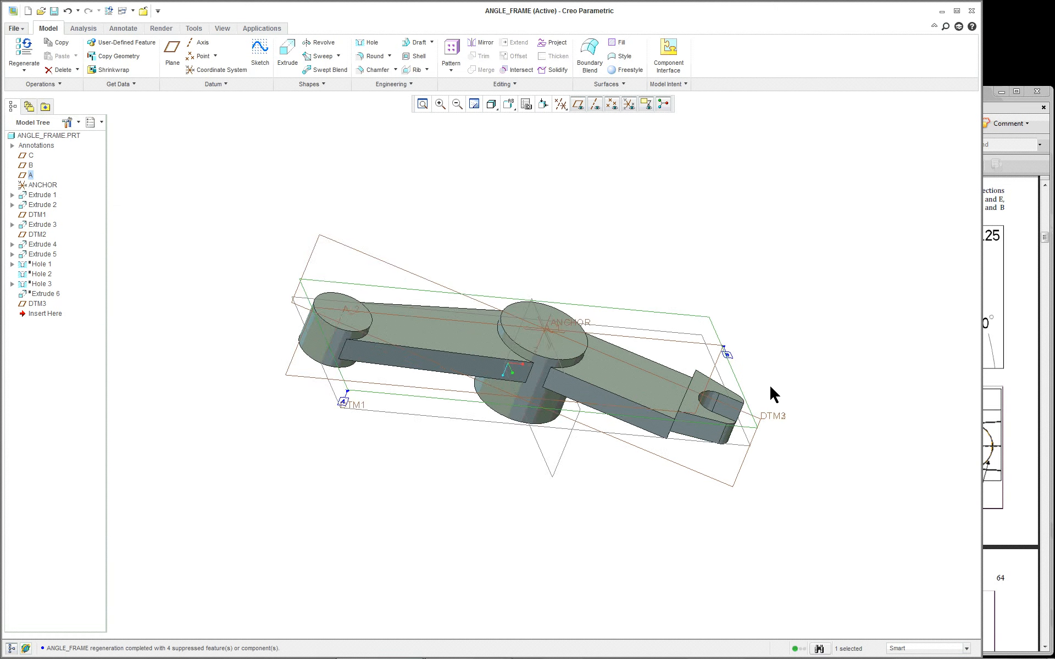
middle_drag(770, 387, 737, 281)
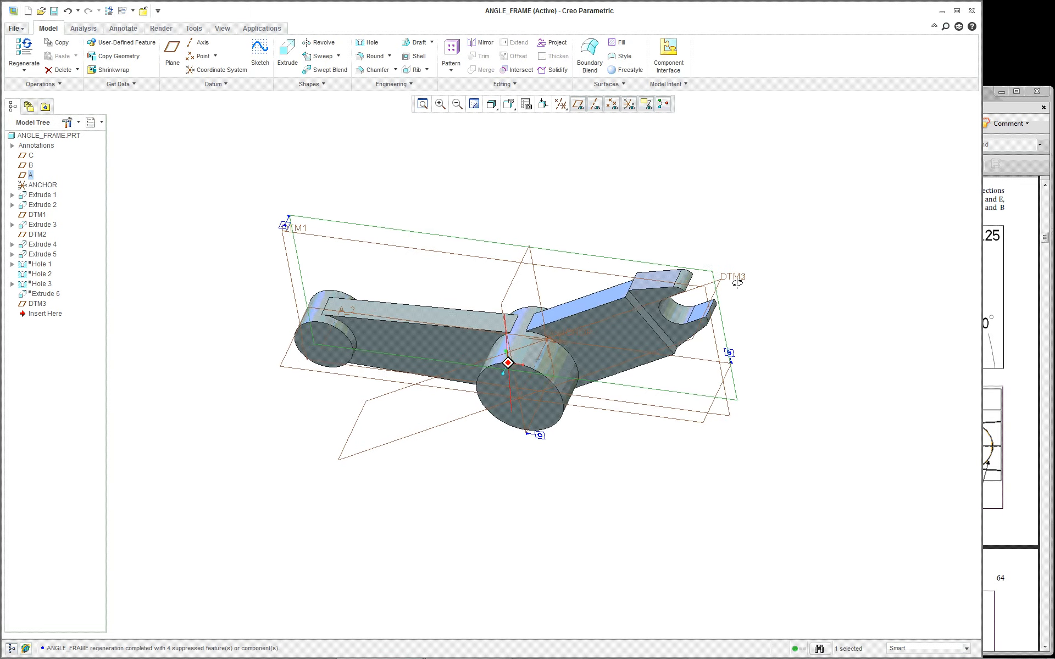
scroll(769, 283, down, 4)
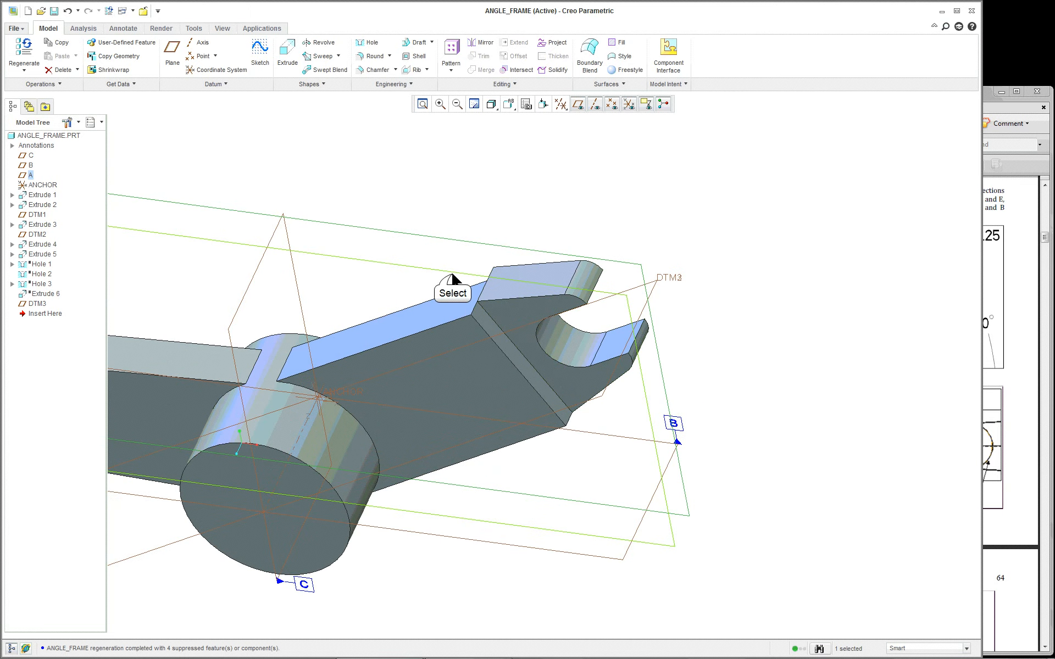
scroll(452, 279, up, 4)
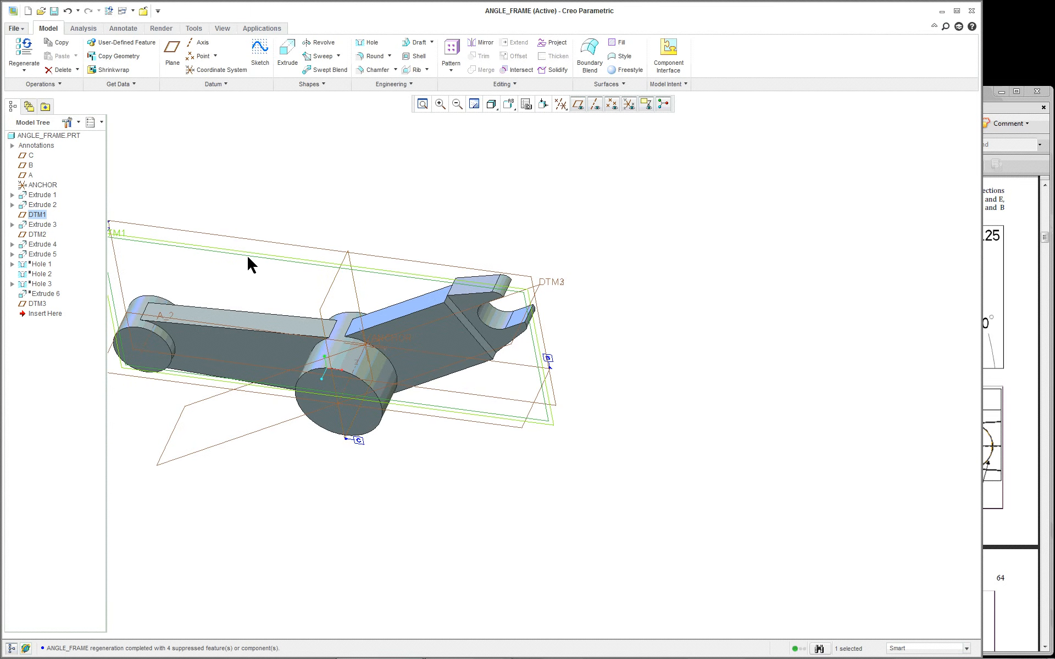
scroll(210, 266, down, 3)
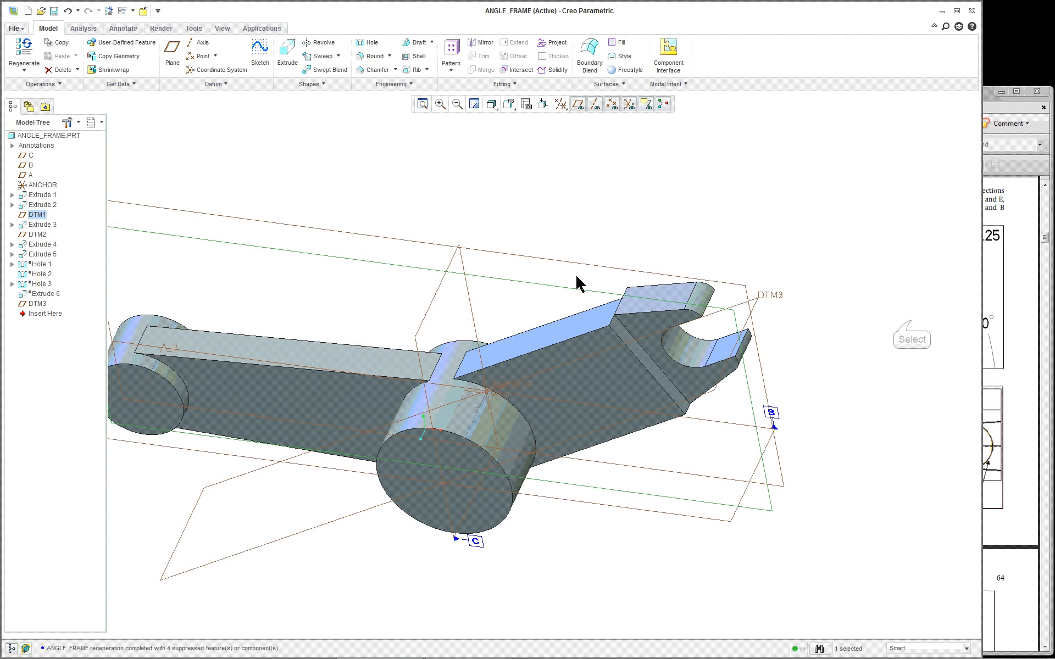
Return to the standard orientation and open Extrude 5 for Edit Definition
click(911, 320)
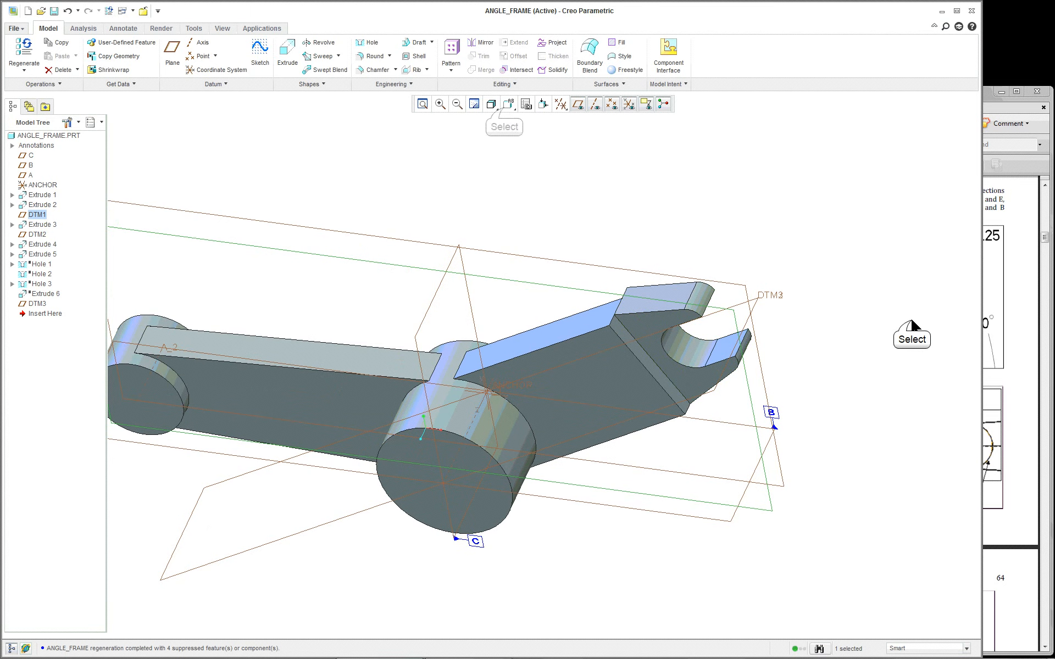
click(504, 109)
click(512, 124)
scroll(881, 278, down, 2)
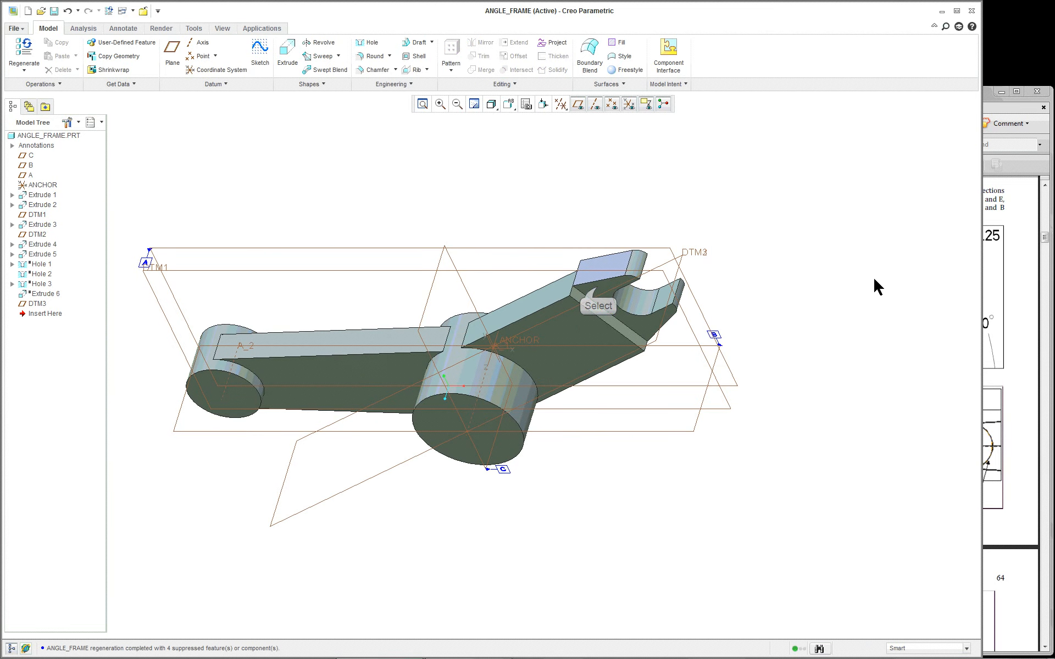
click(654, 297)
right_click(776, 242)
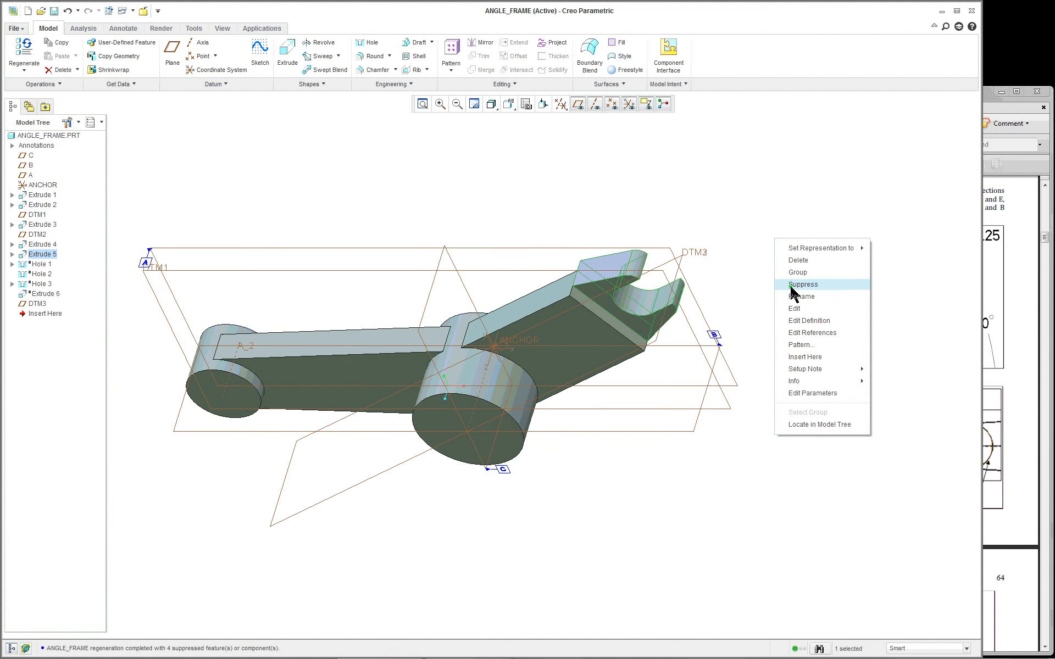
click(815, 321)
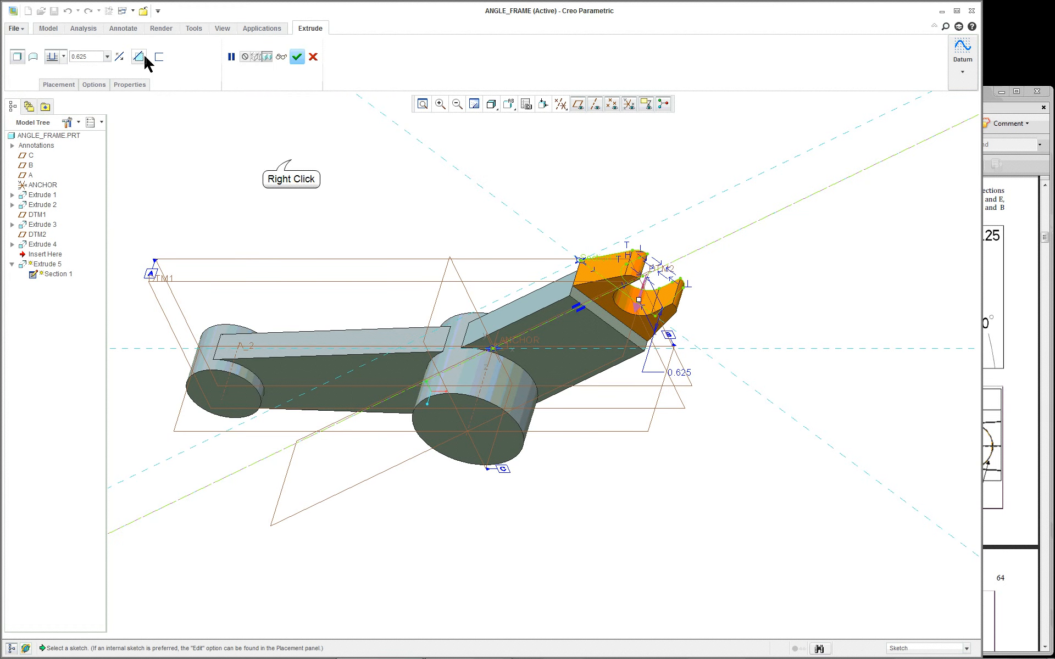
right_click(291, 160)
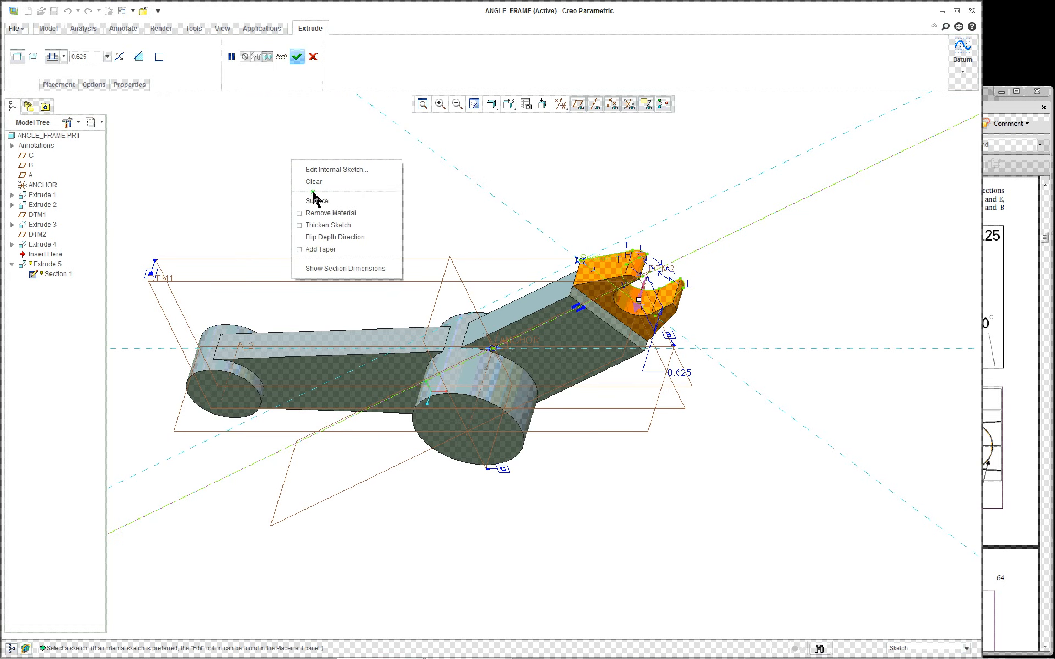
Edit Extrude 5's internal sketch and view it flat, showing the 1.385, 15.00, 0.25 and 0.75 dimensions
click(336, 171)
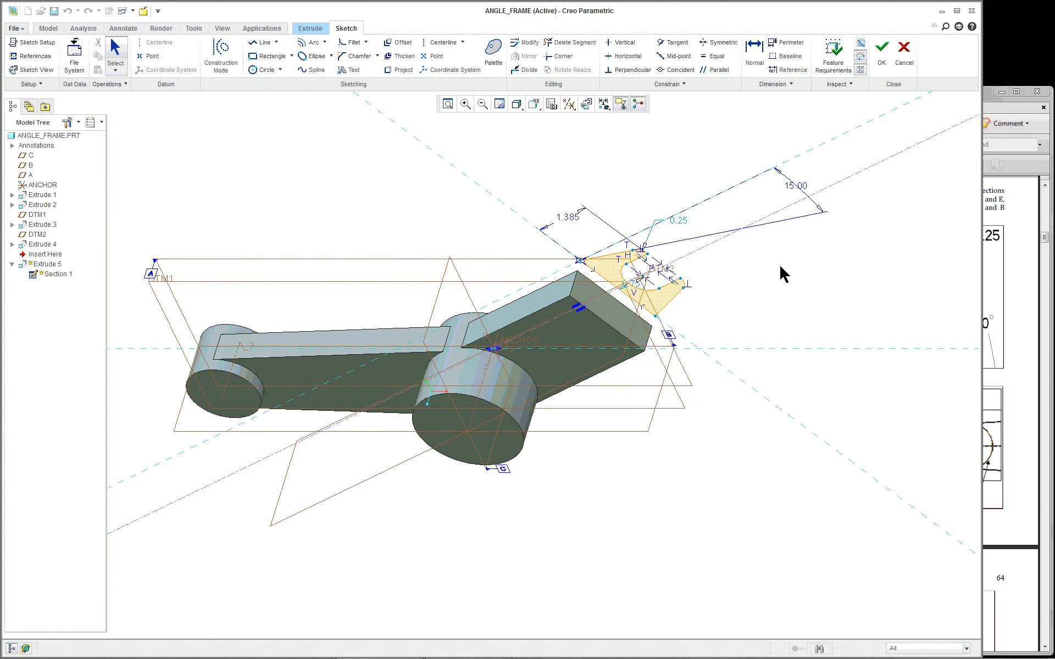
scroll(780, 269, down, 5)
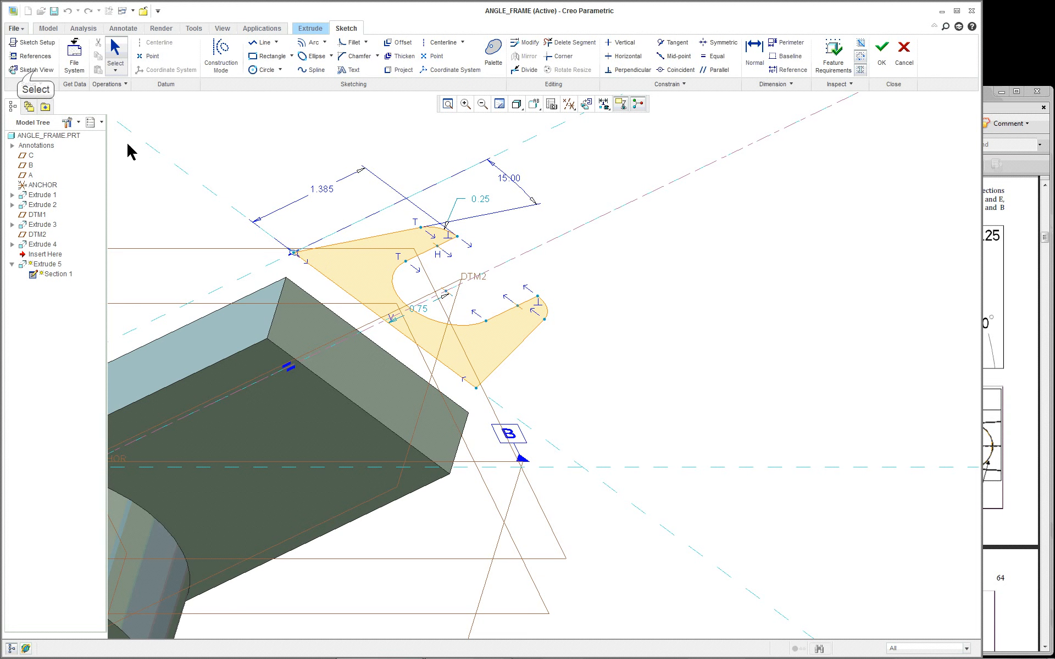
click(33, 70)
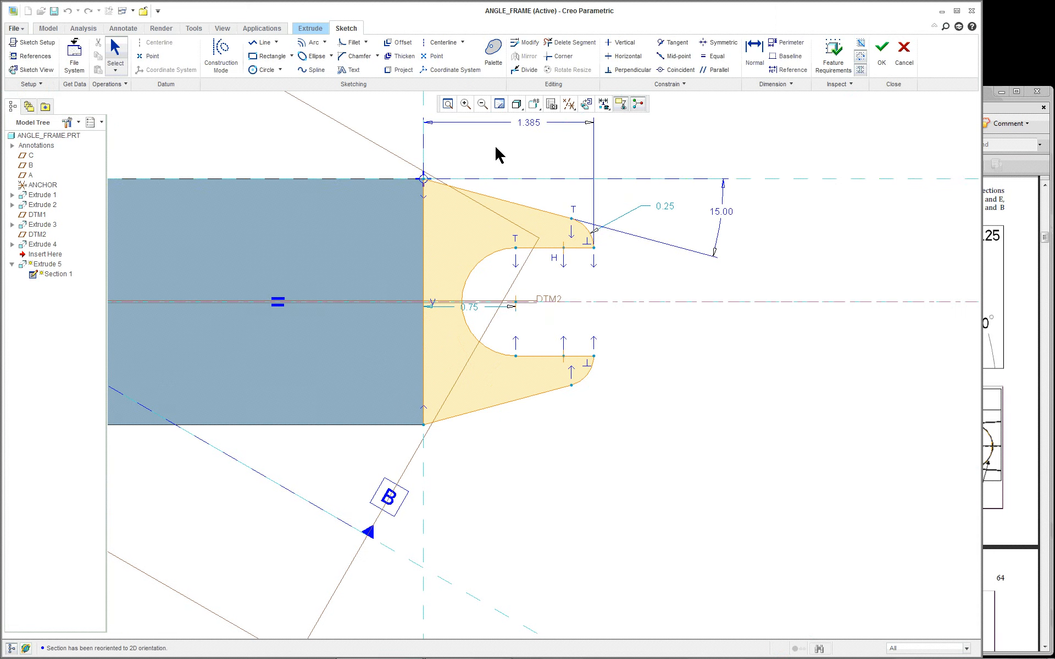
scroll(469, 142, down, 2)
scroll(465, 135, up, 3)
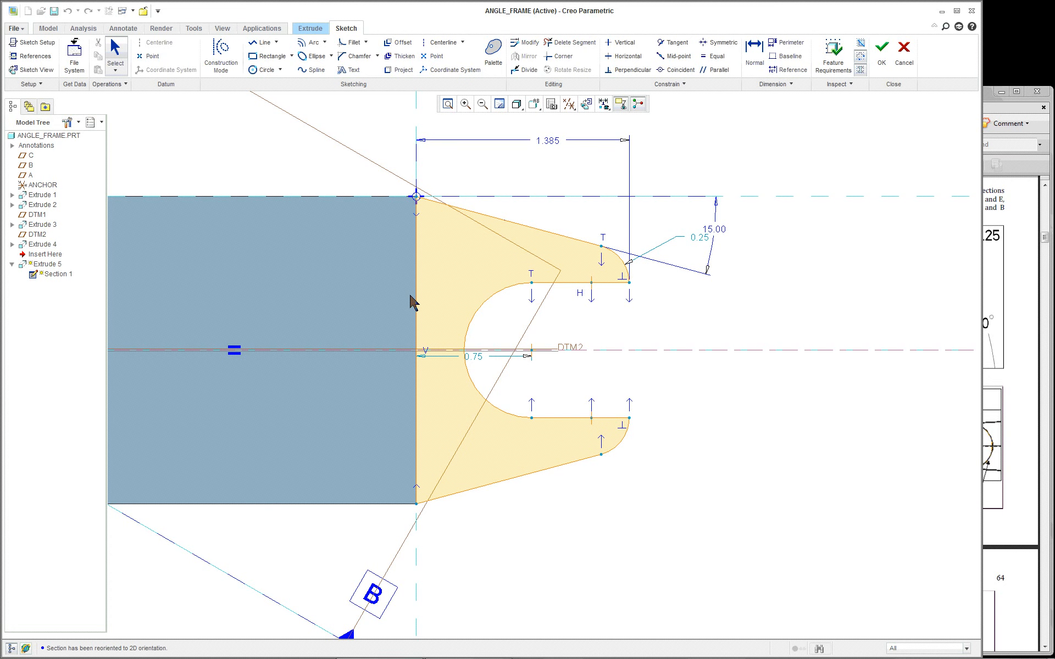
Add the block's bottom edge as a sketch reference and close the References dialog
right_click(696, 407)
click(727, 427)
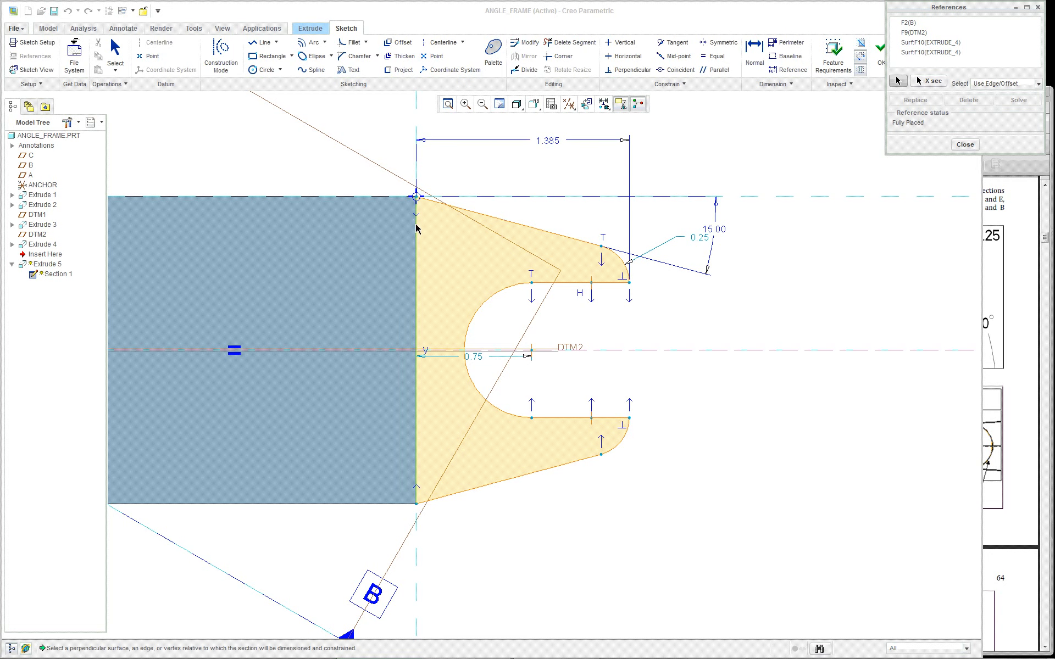
click(383, 505)
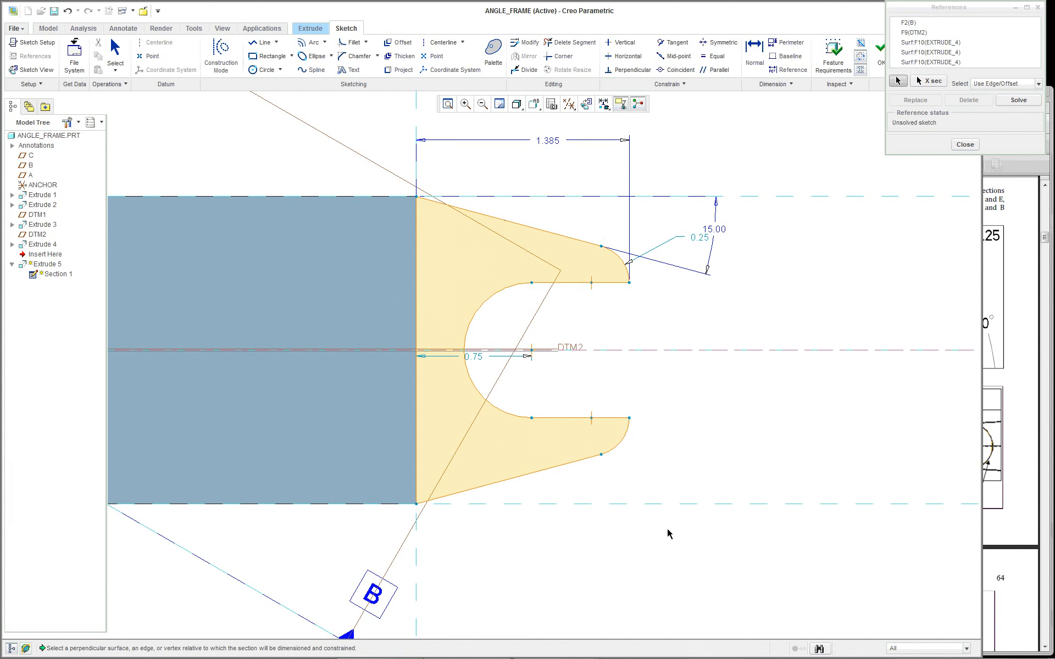
scroll(552, 532, down, 2)
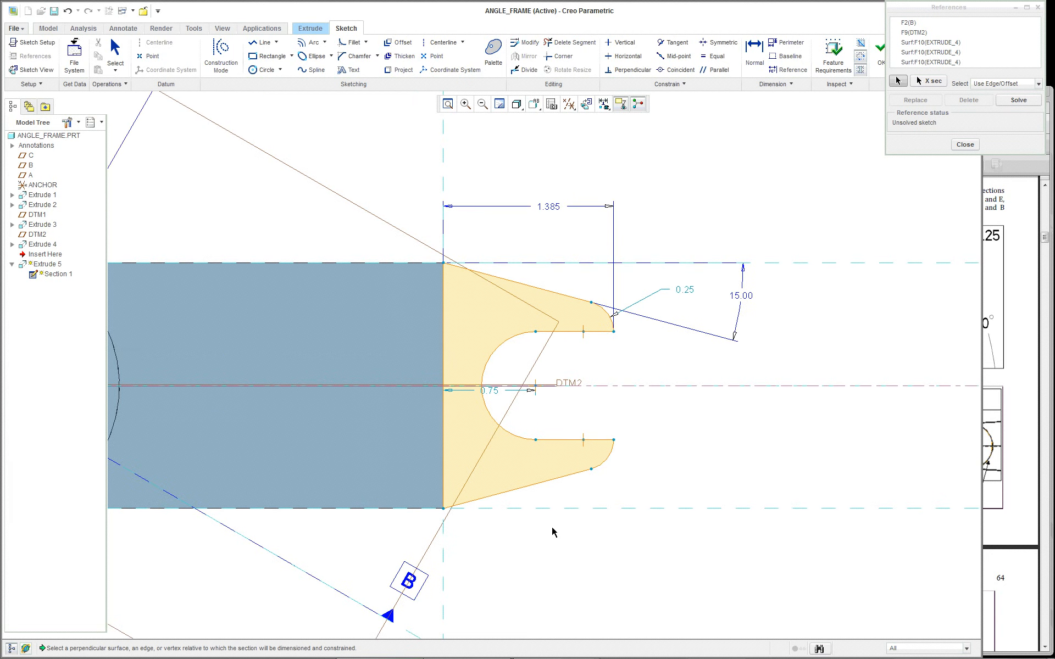
scroll(586, 537, up, 2)
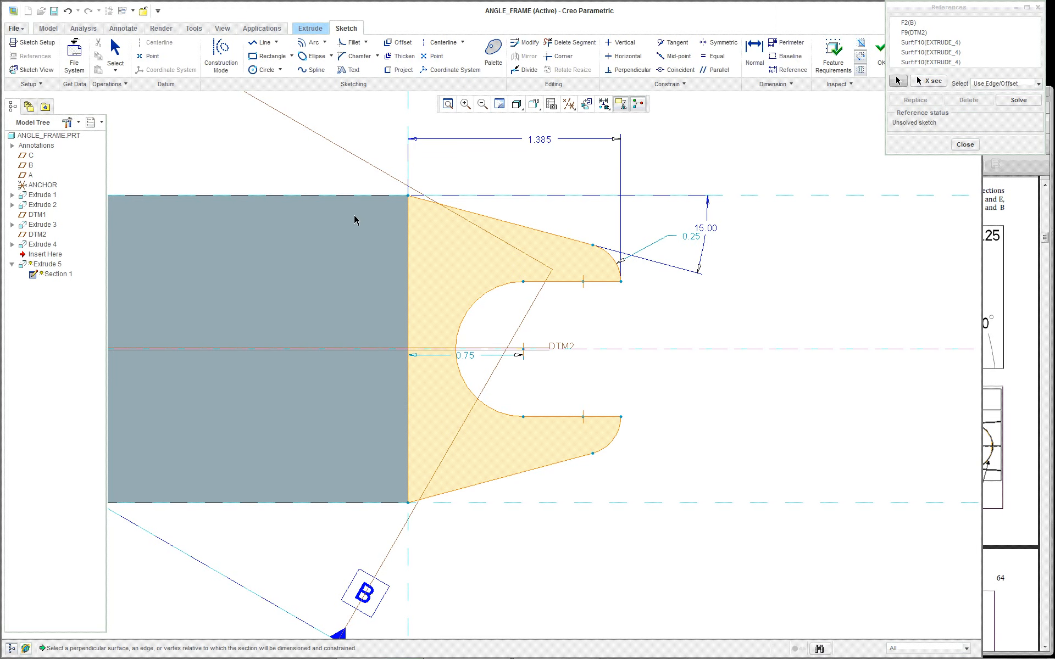
middle_drag(358, 237, 317, 289)
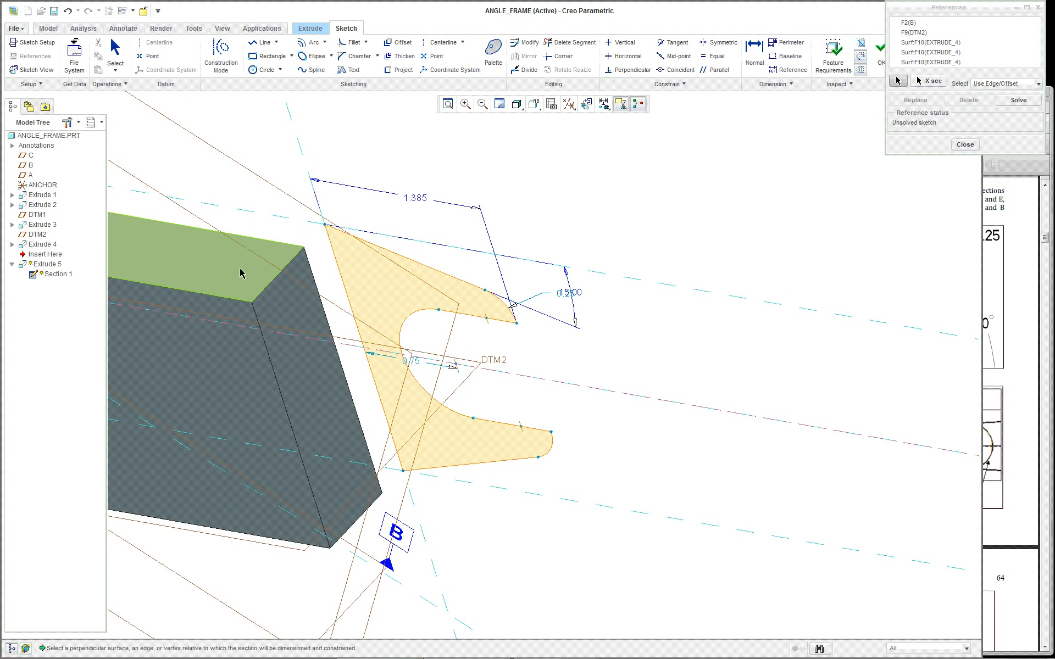
click(33, 70)
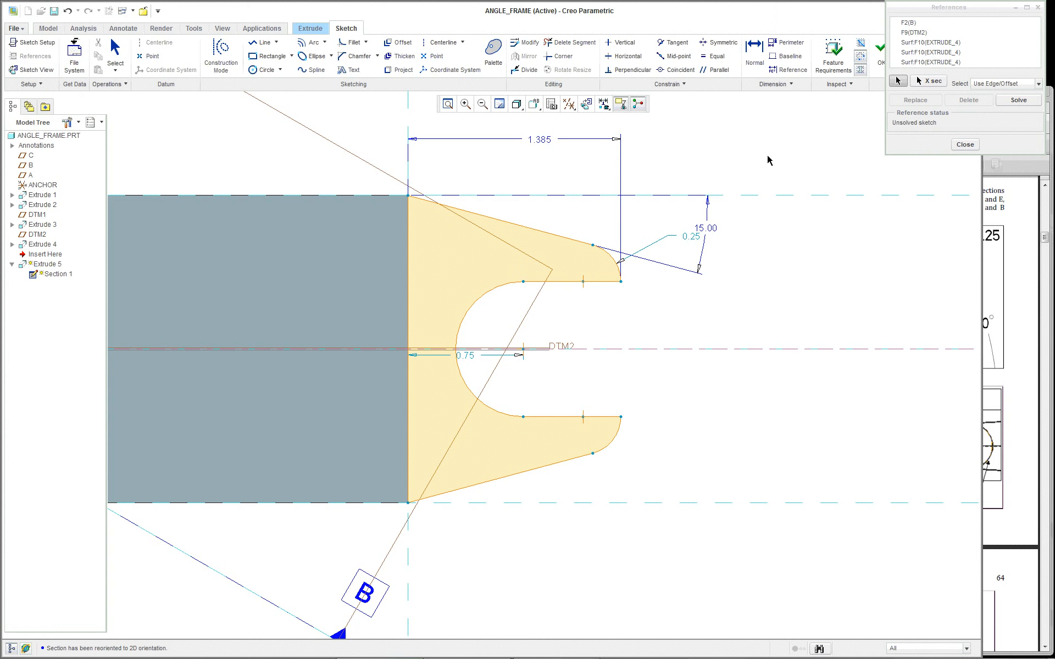
scroll(755, 158, up, 3)
scroll(741, 155, down, 3)
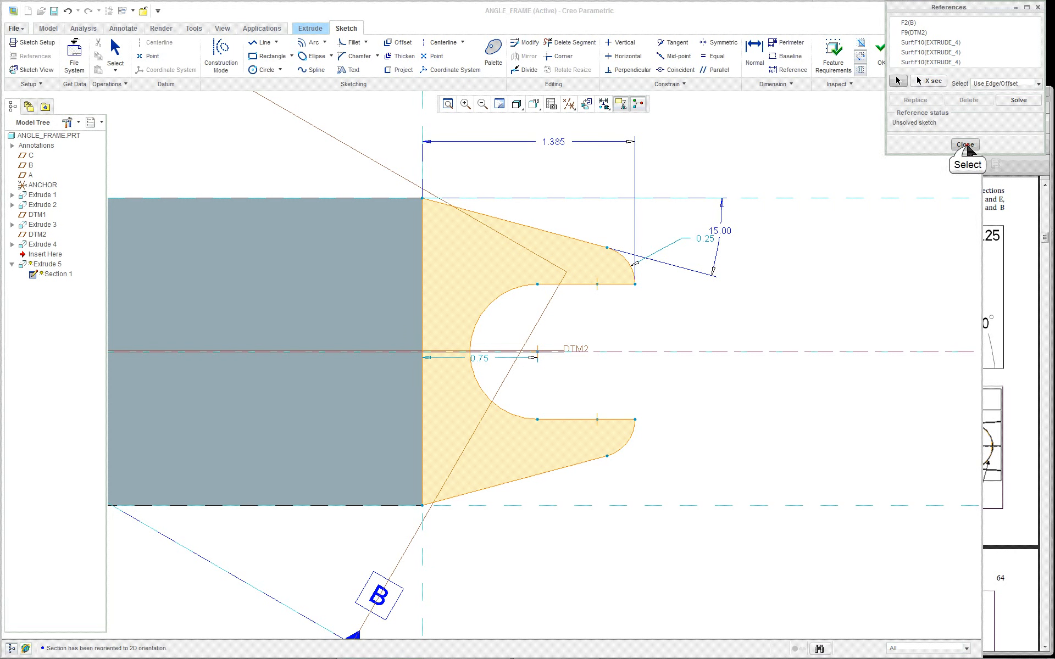
click(965, 145)
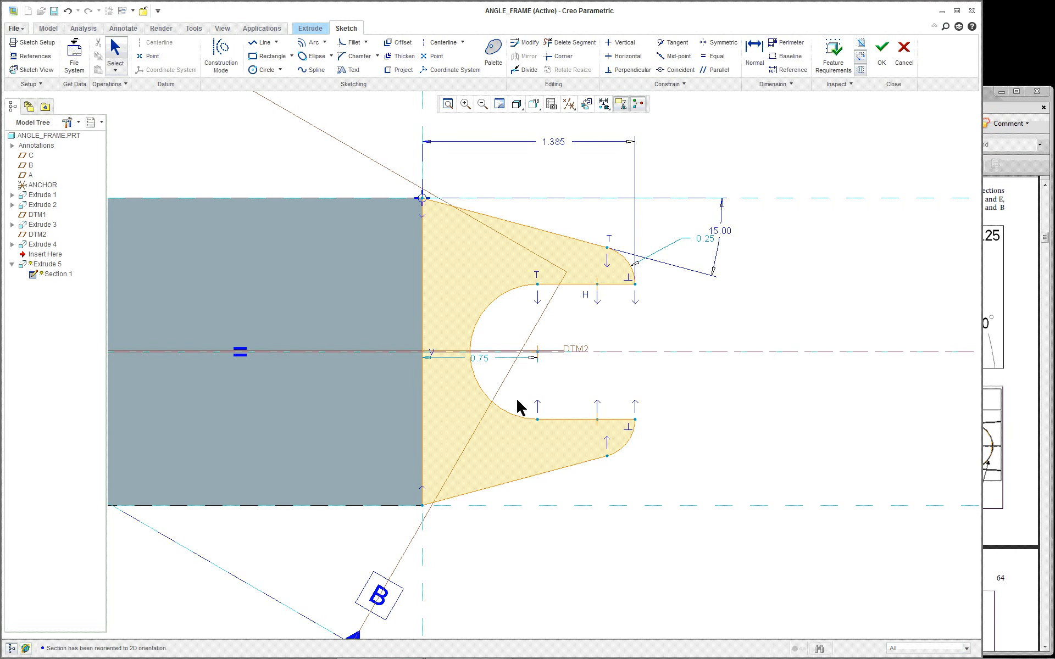
Delete the existing clevis geometry and place a construction centerline along DTM2
mouse_move(372, 110)
mouse_down()
mouse_move(782, 555)
mouse_move(809, 549)
mouse_up()
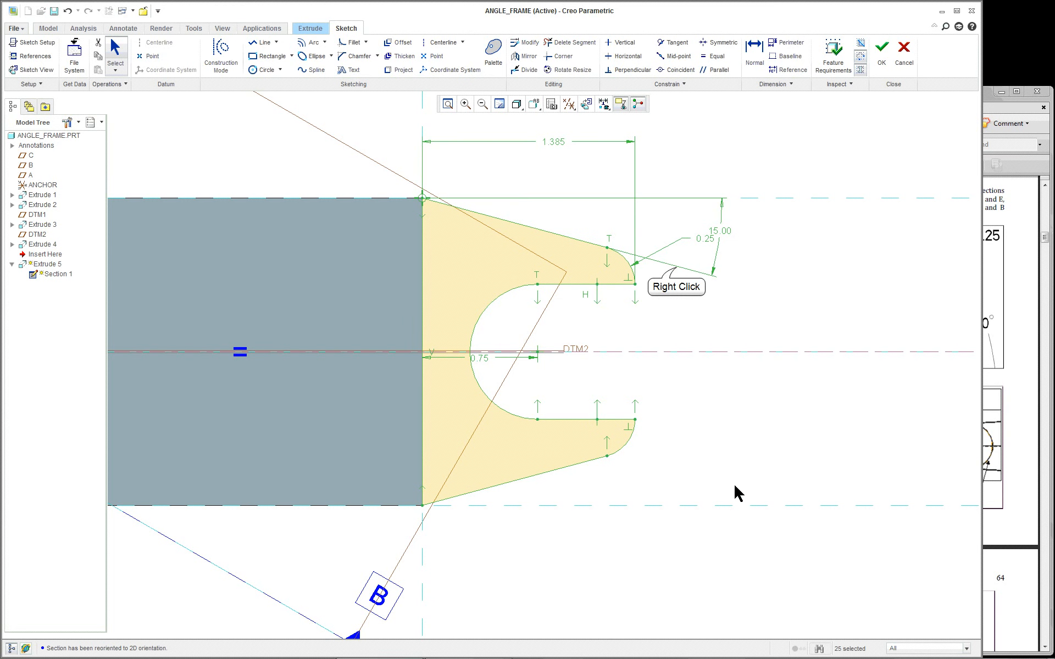
key(Delete)
right_click(676, 272)
click(693, 356)
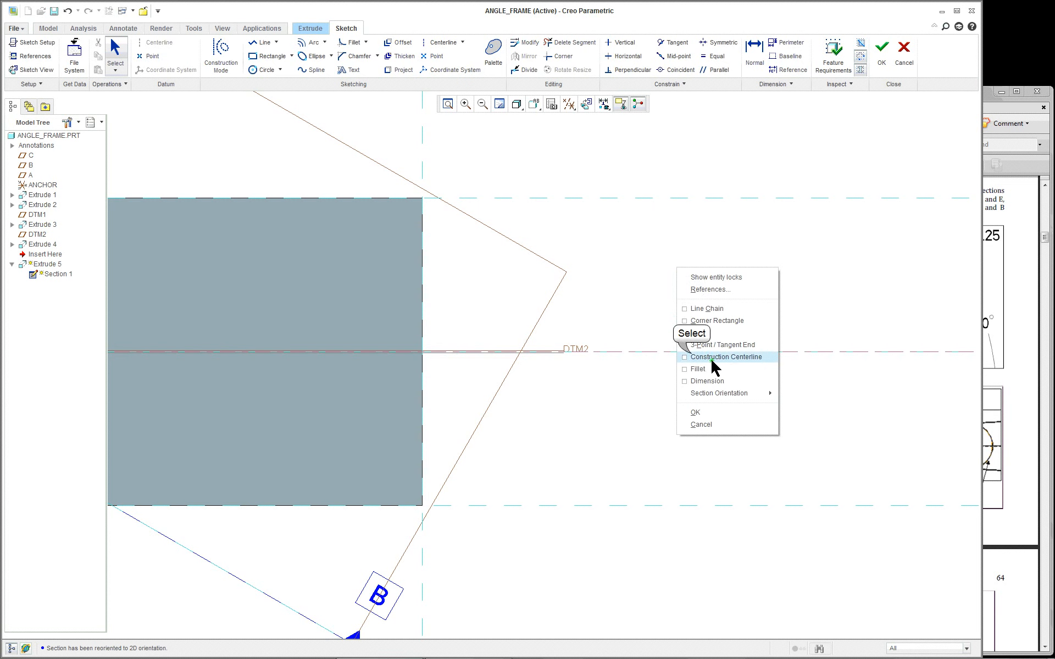
click(691, 352)
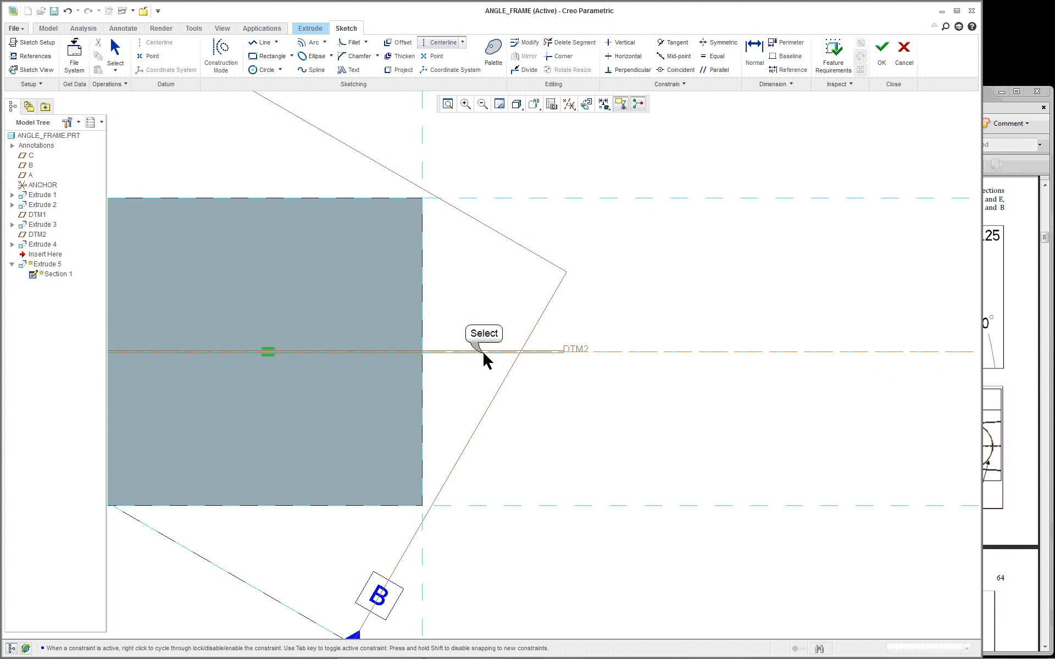
right_click(494, 290)
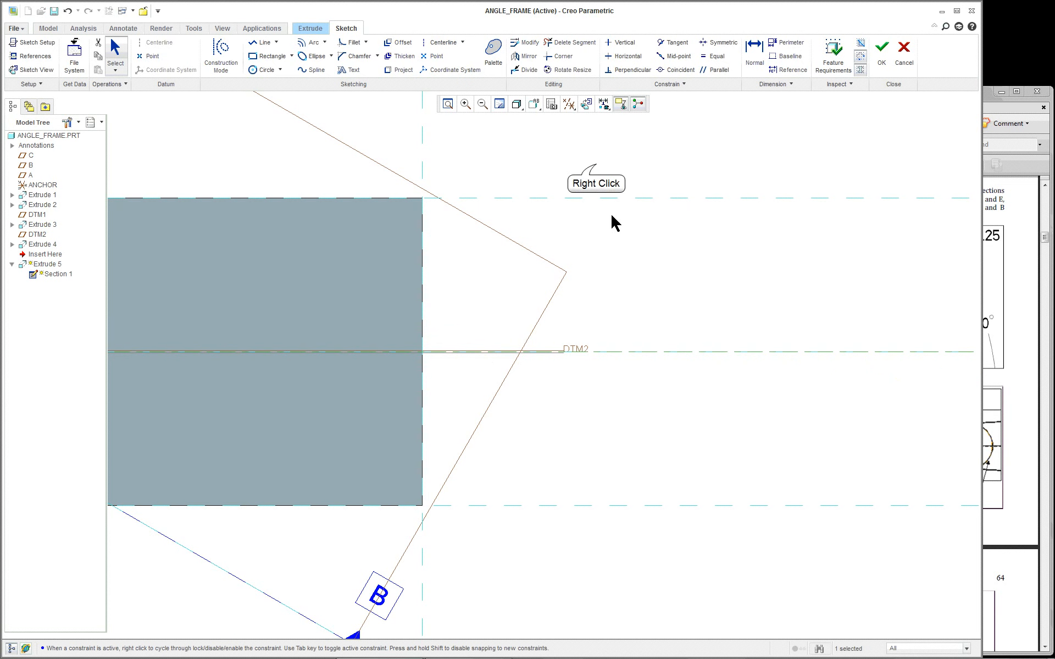
right_click(596, 167)
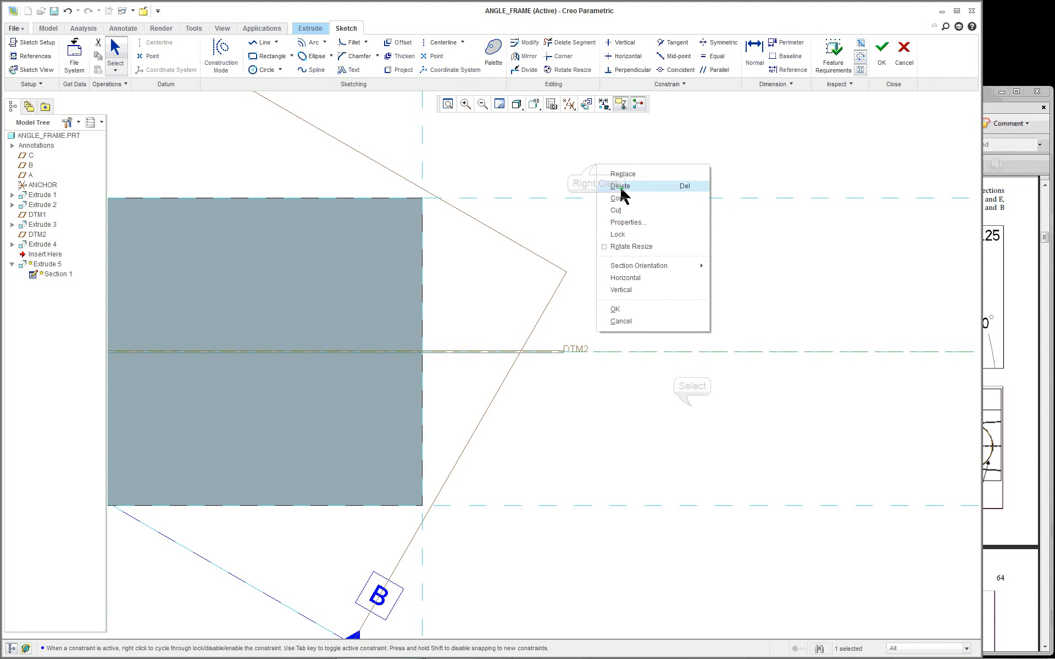
click(692, 410)
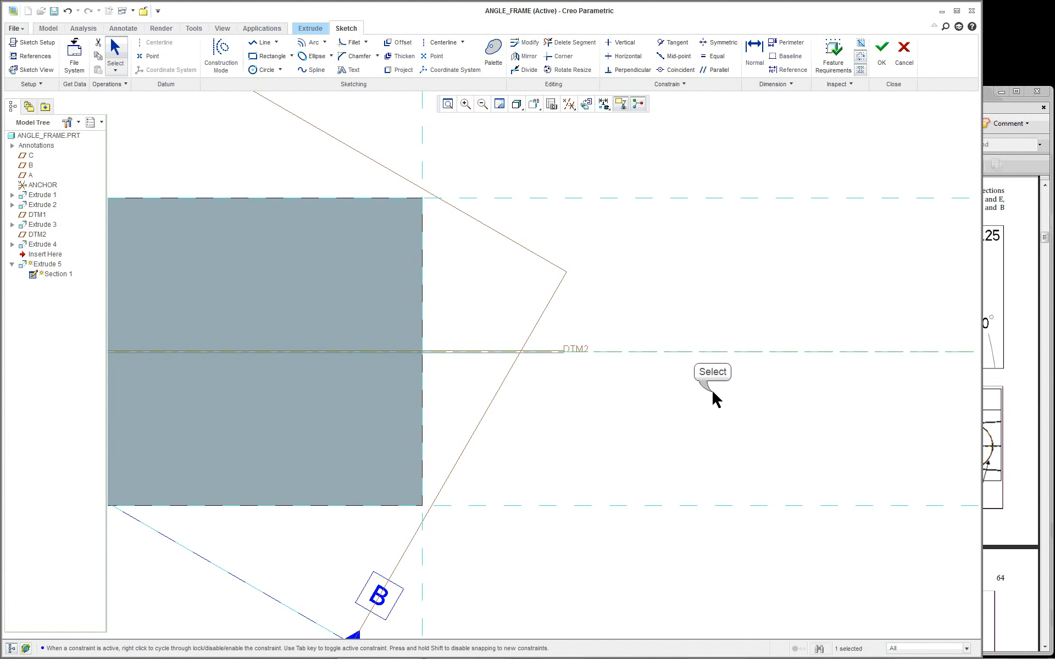
Begin a line chain at the rectangle's top-right corner
right_click(712, 392)
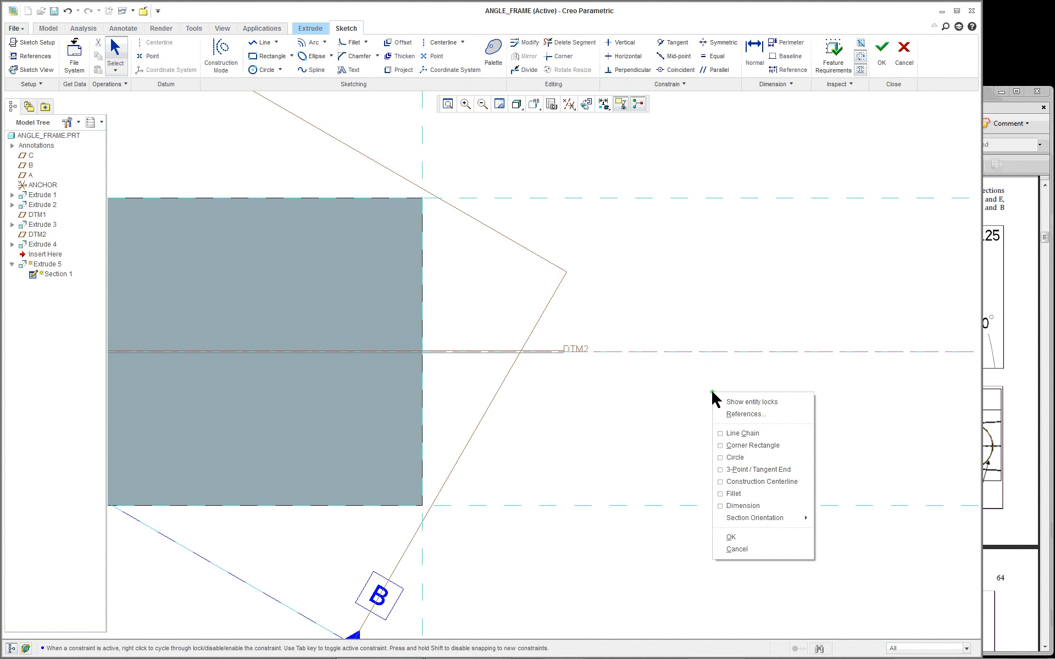
click(752, 434)
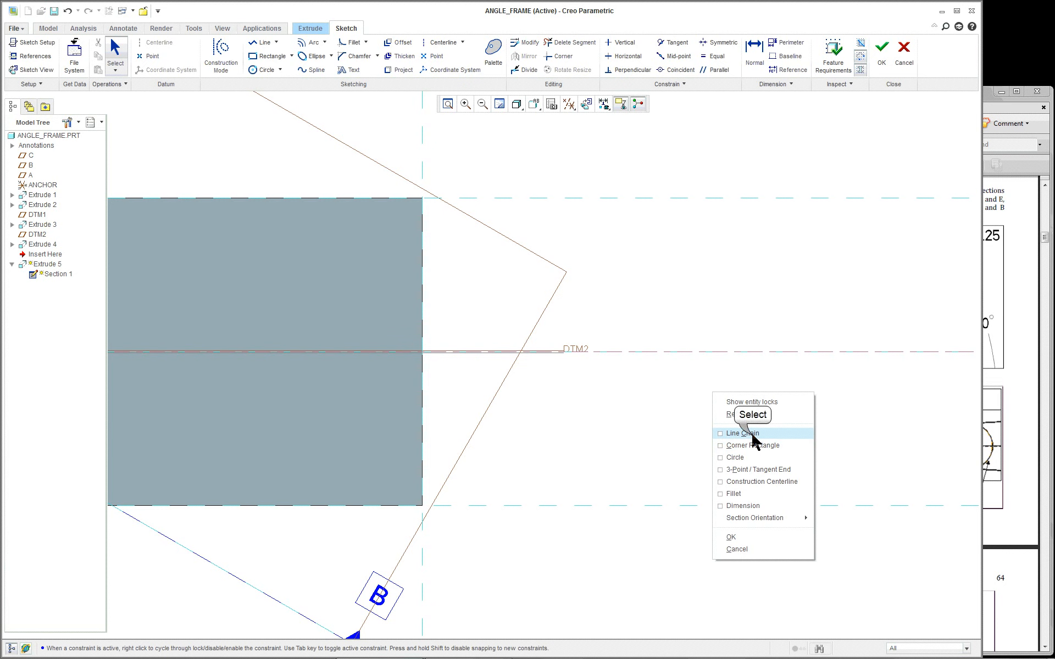
click(421, 198)
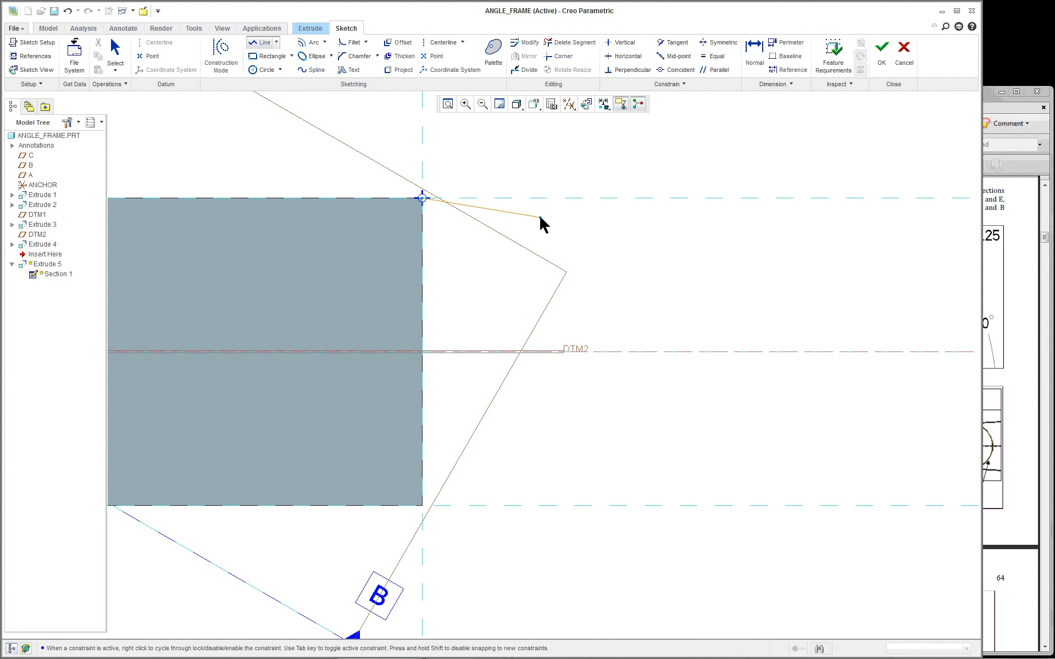
Draw a line sloping down and right from the block's corner
click(526, 219)
click(601, 238)
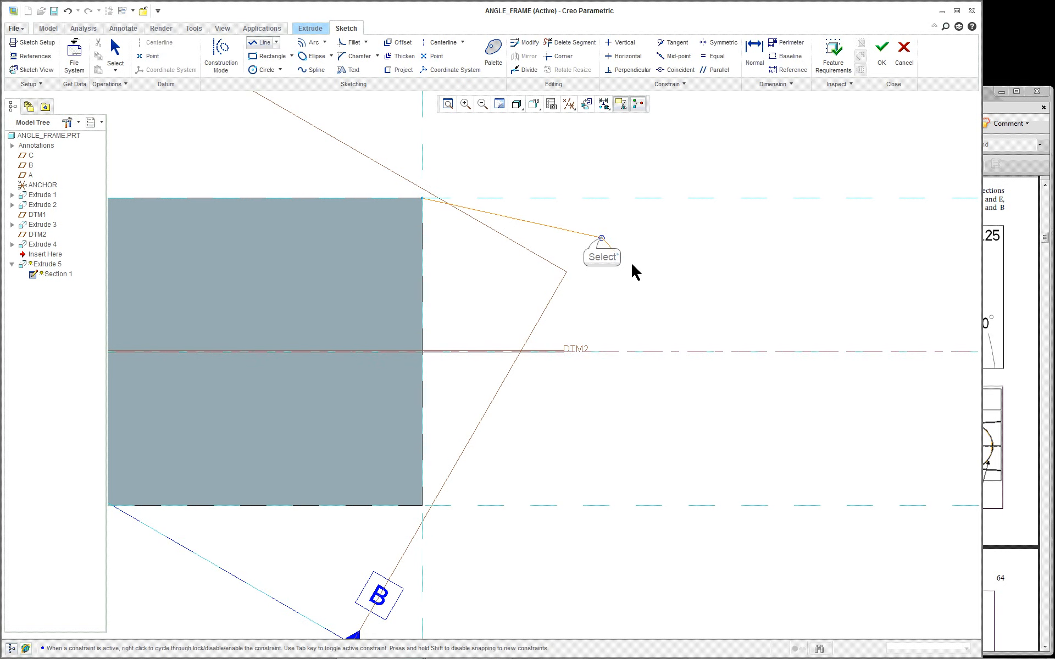
right_click(650, 288)
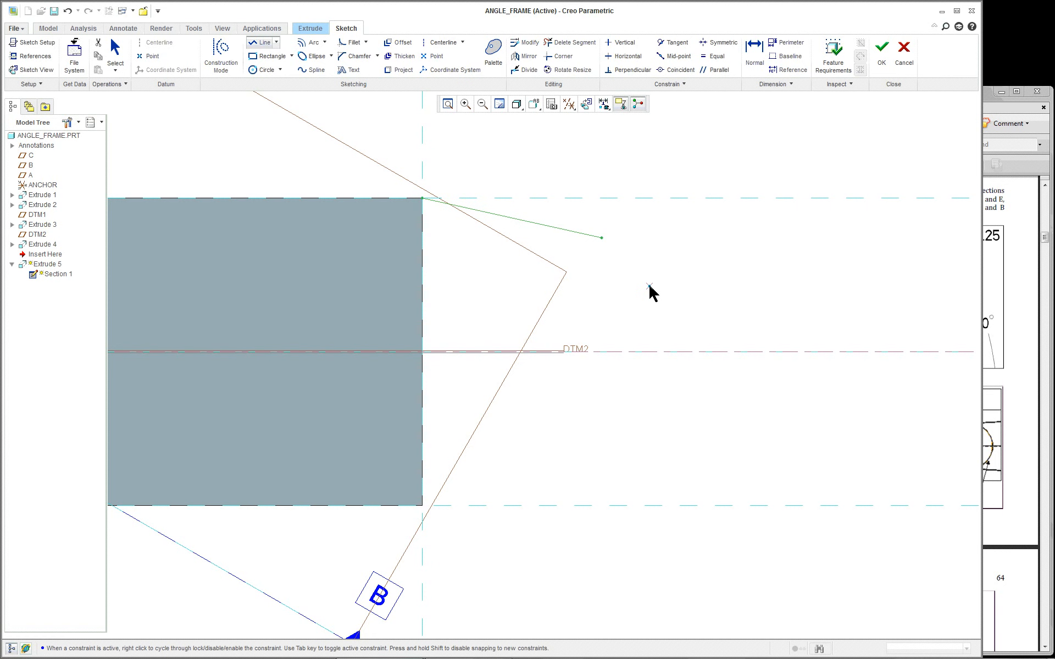
scroll(683, 272, up, 1)
right_click(684, 272)
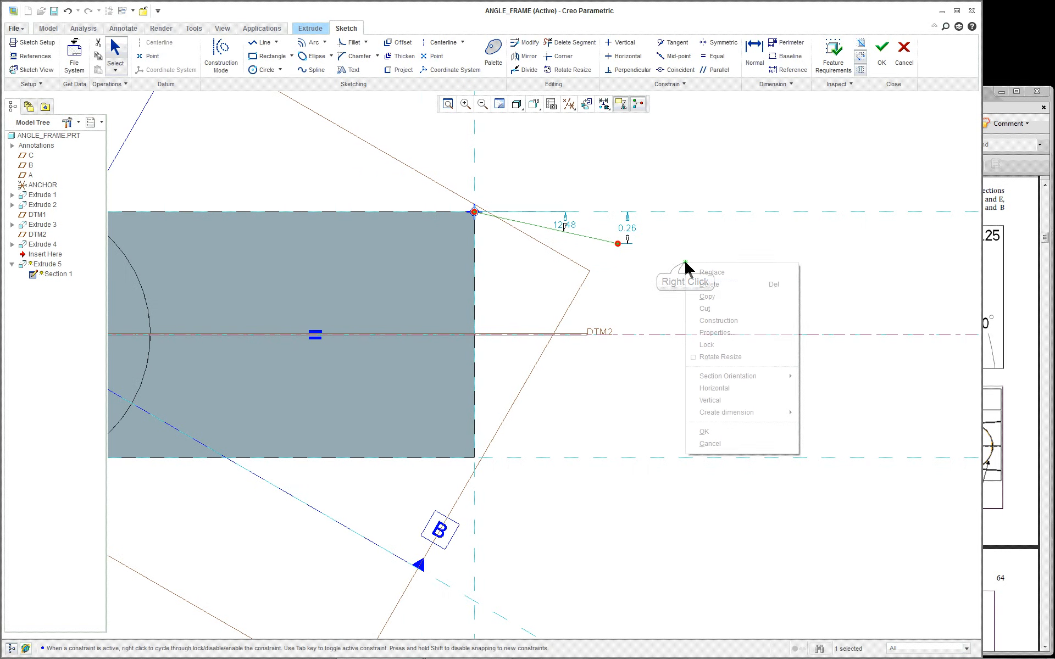
right_click(659, 286)
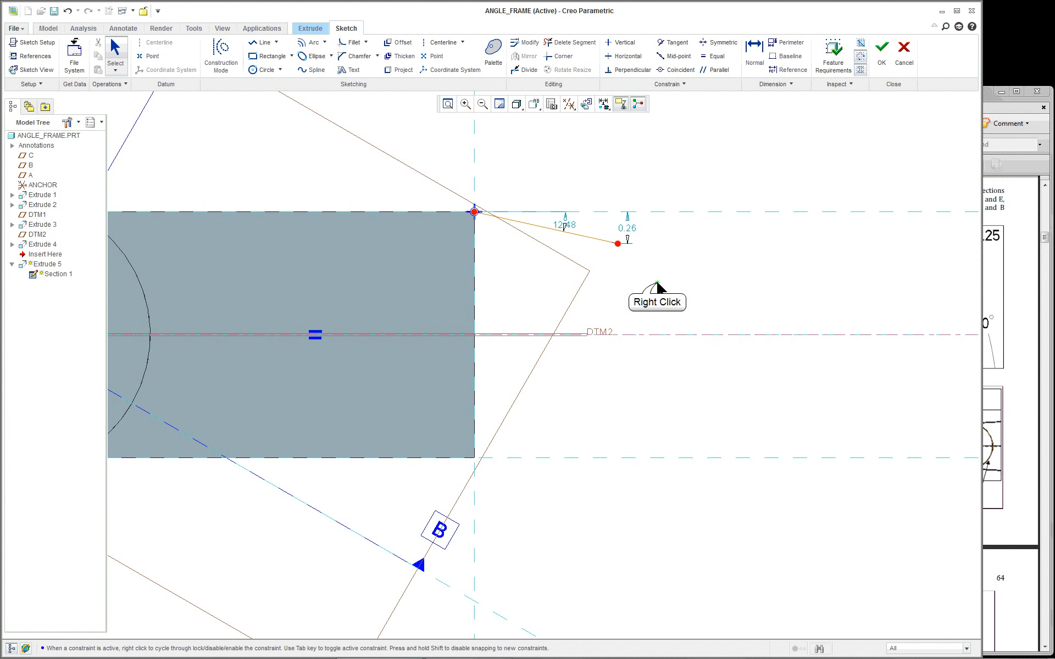
Add a 0.28-radius tangent-end arc from the sloping line's end, ending 0.47 above DTM2
right_click(657, 284)
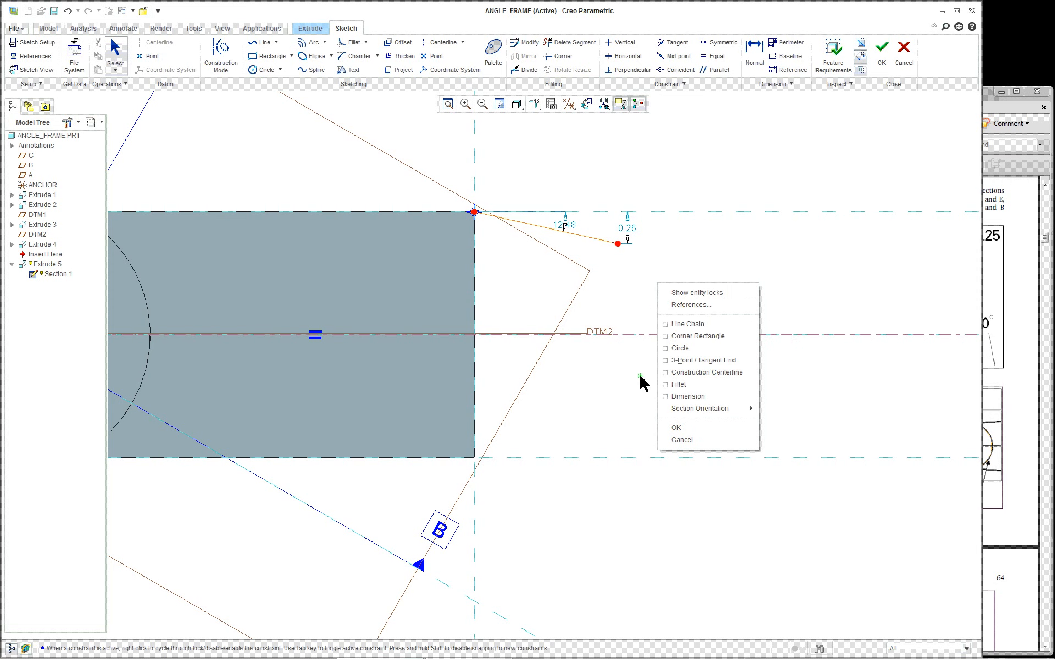
click(698, 361)
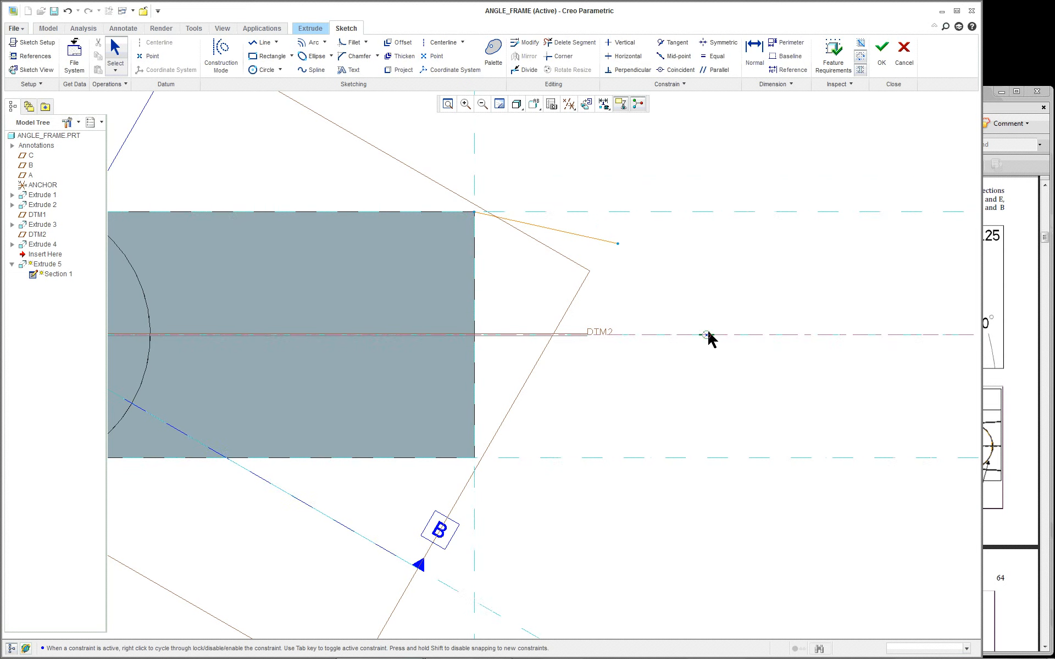
scroll(703, 280, up, 1)
click(569, 228)
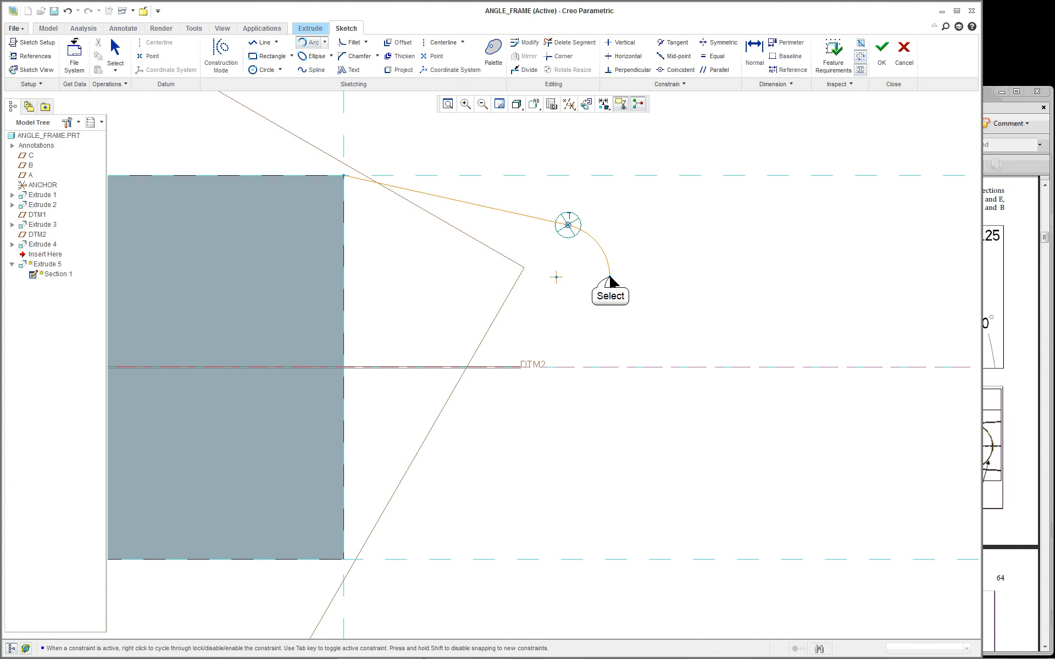
click(609, 278)
middle_click(691, 283)
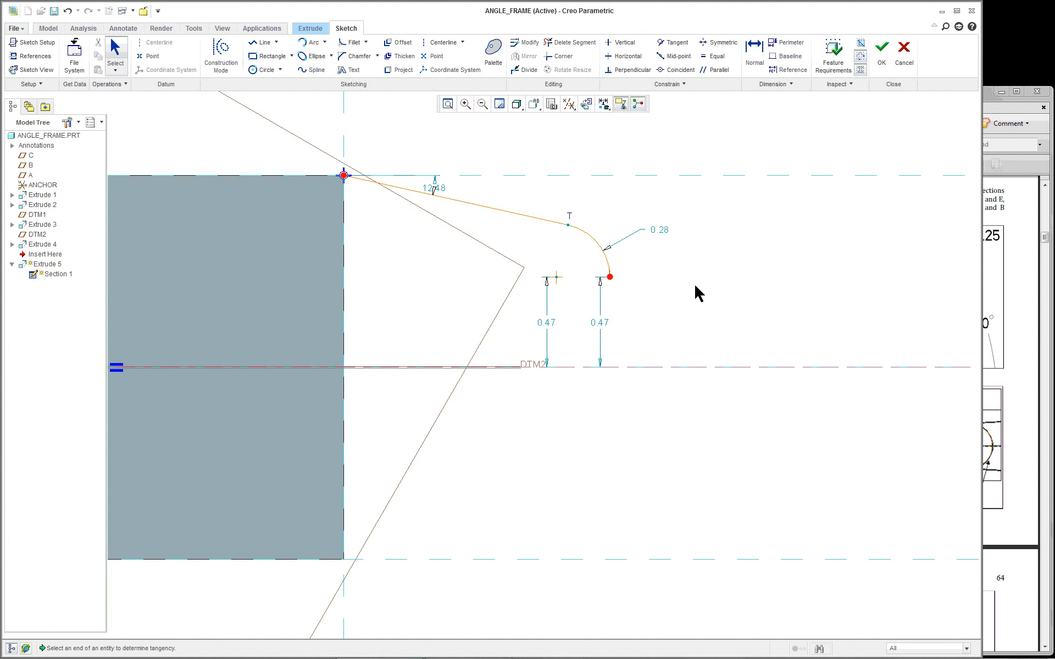
scroll(697, 293, down, 1)
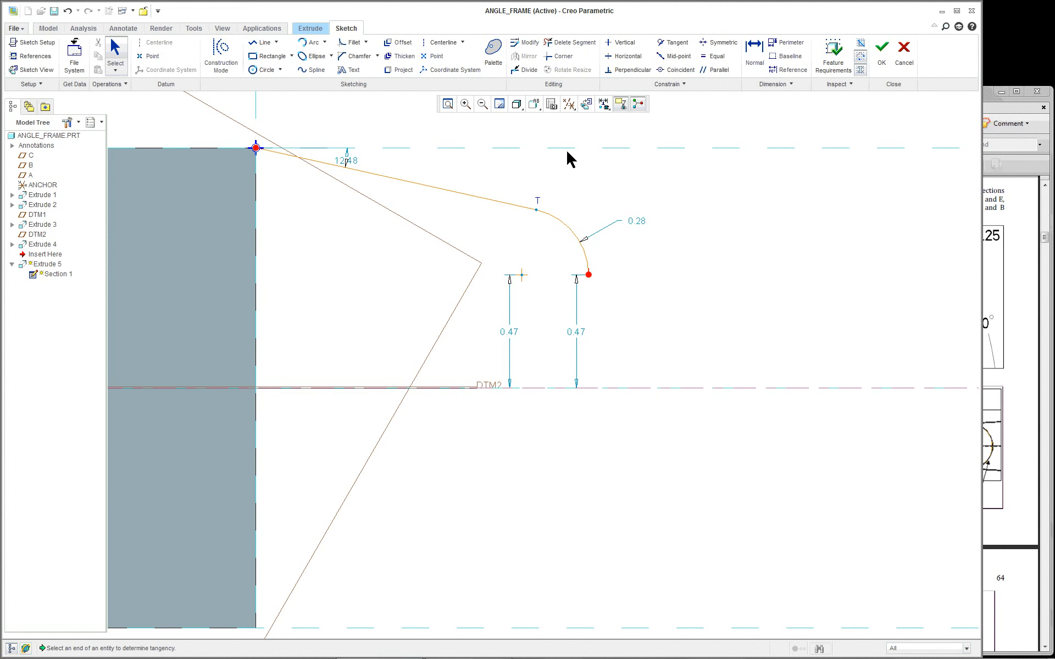
Start a coincident constraint on the arc's end point, then cancel it
click(666, 71)
click(591, 278)
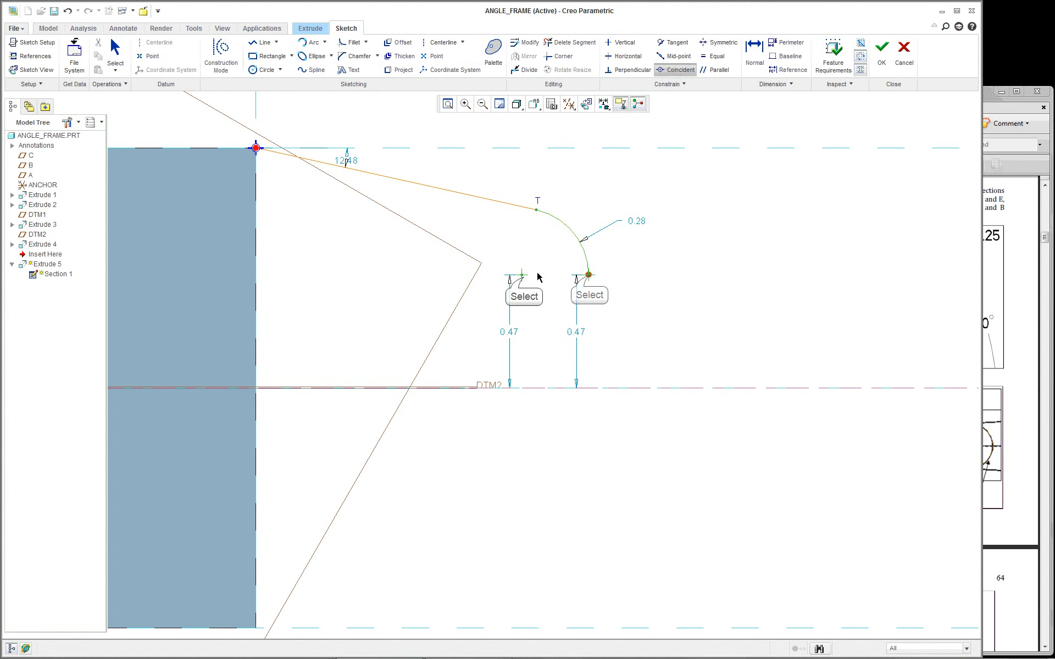
scroll(658, 294, up, 1)
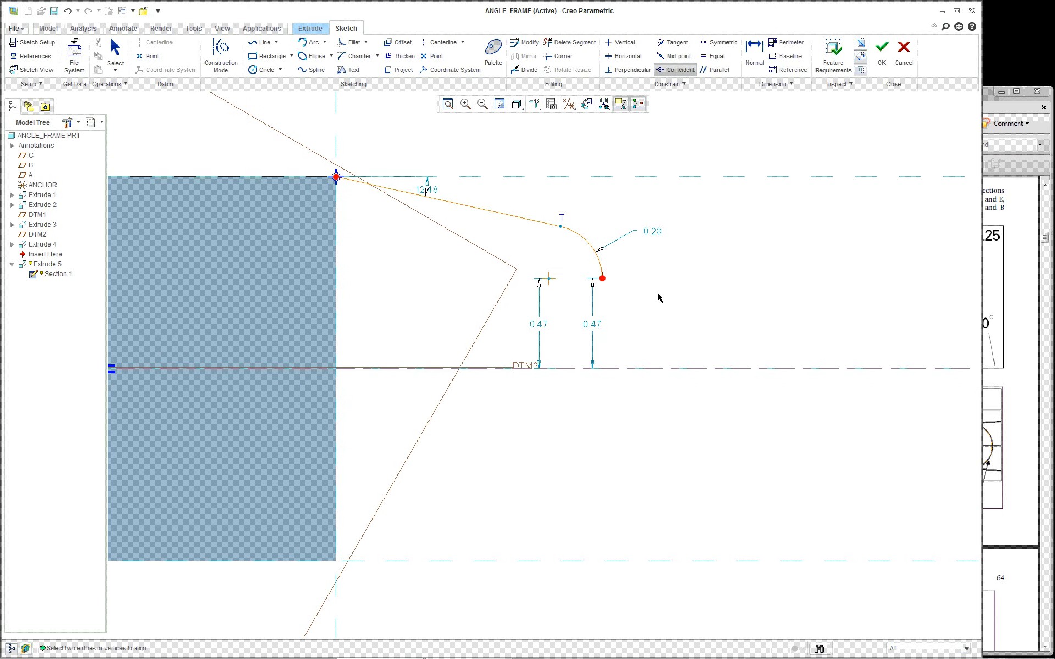
scroll(657, 293, down, 1)
scroll(658, 294, up, 1)
right_click(657, 255)
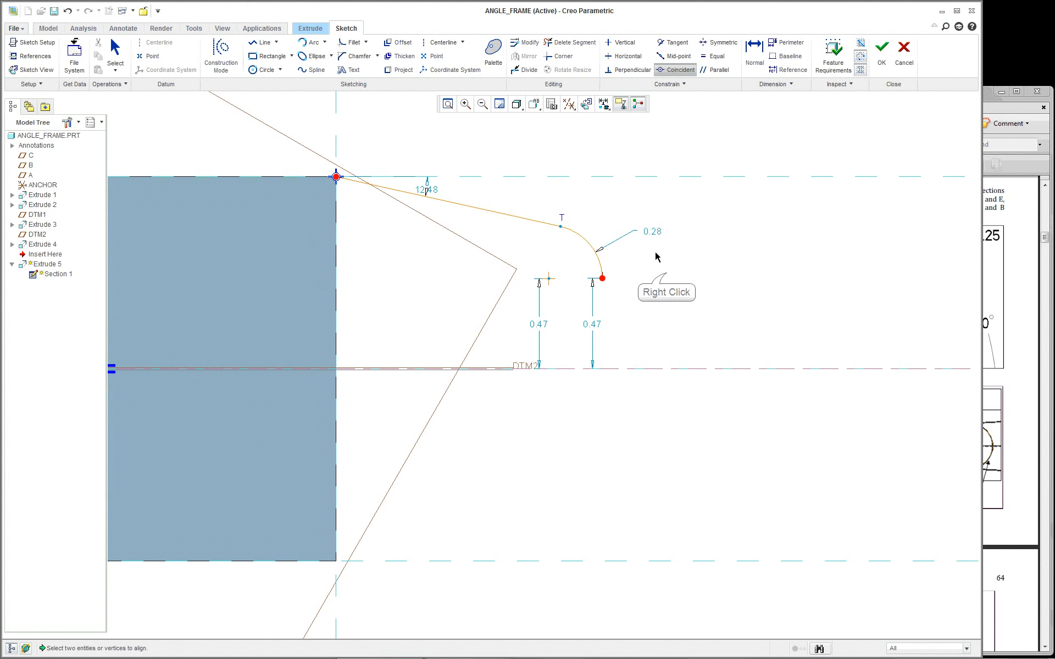
scroll(656, 253, down, 1)
Draw a 0.67-long line leftward from the arc's end, sitting 0.44 above DTM2
right_click(666, 273)
click(705, 313)
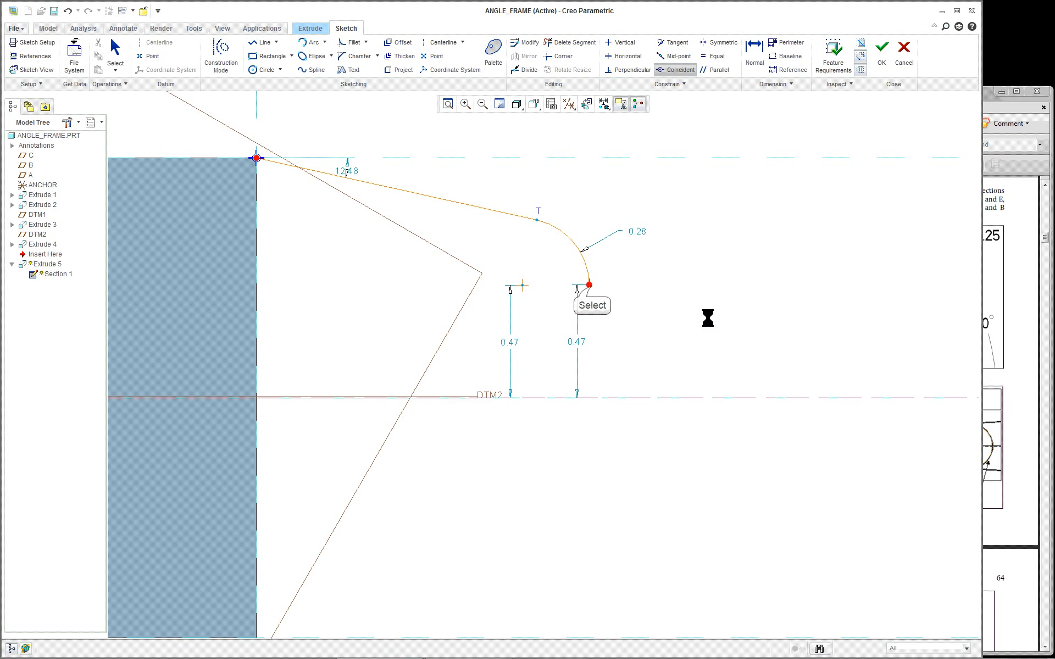
click(589, 285)
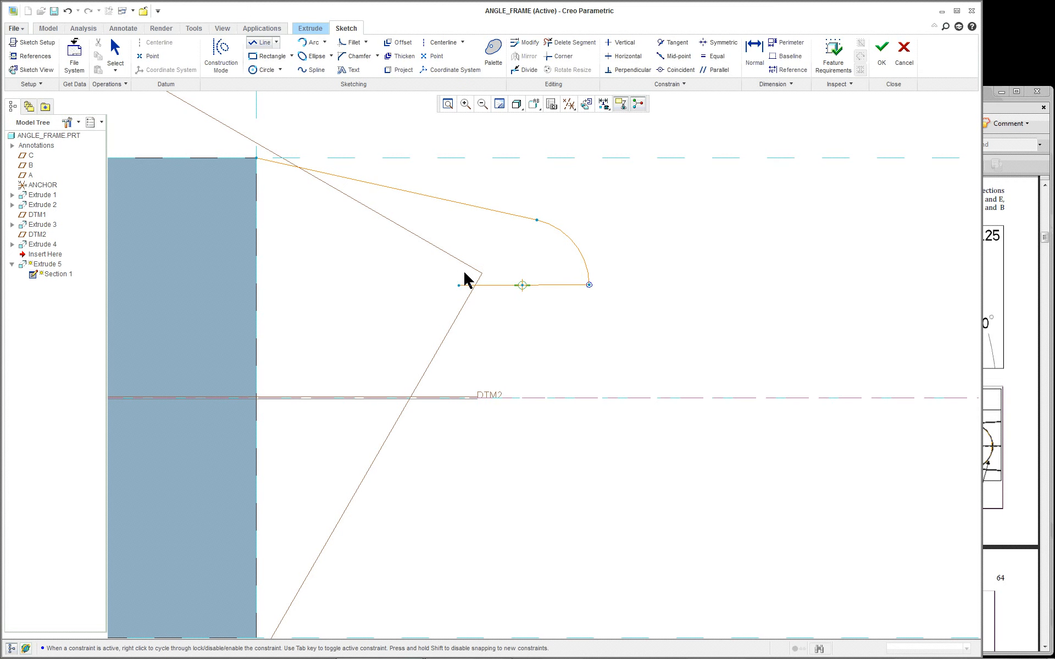
click(428, 285)
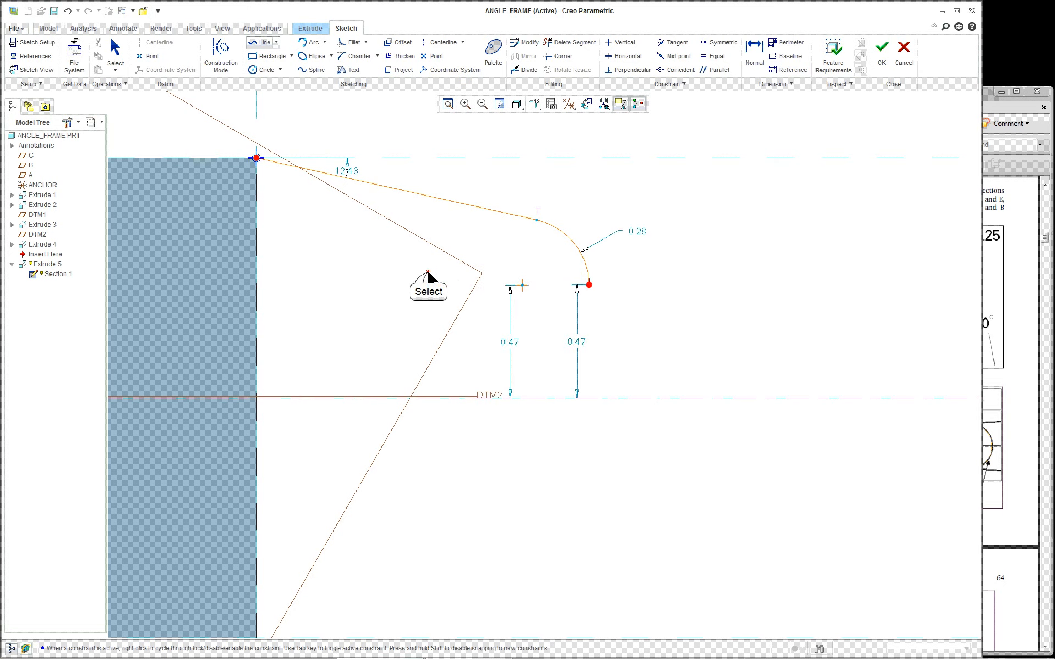
middle_click(604, 302)
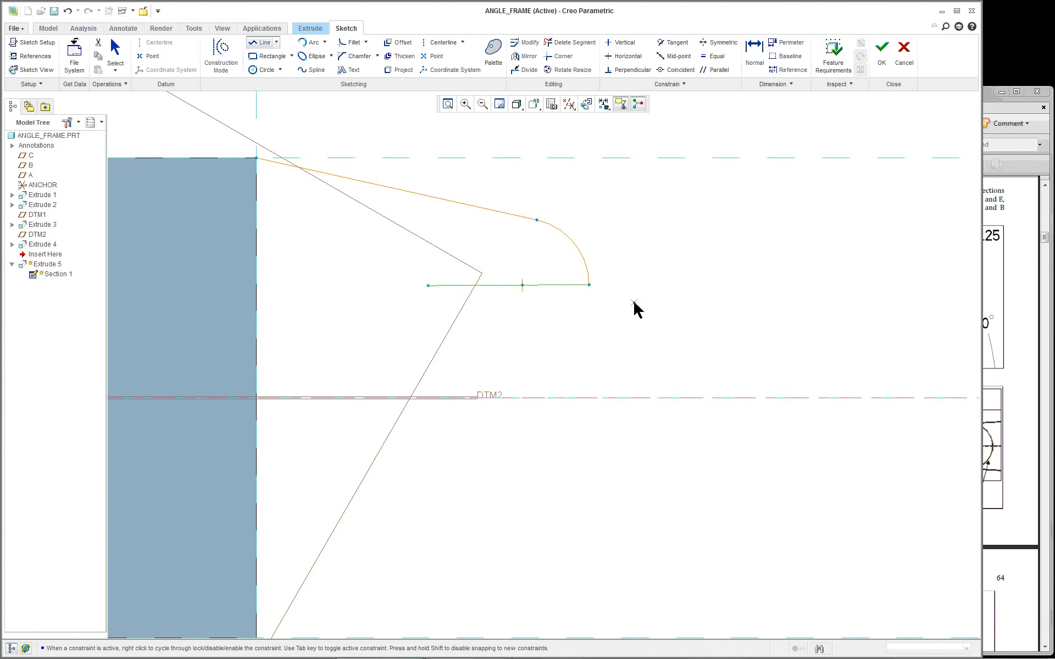
middle_click(633, 304)
scroll(647, 301, up, 1)
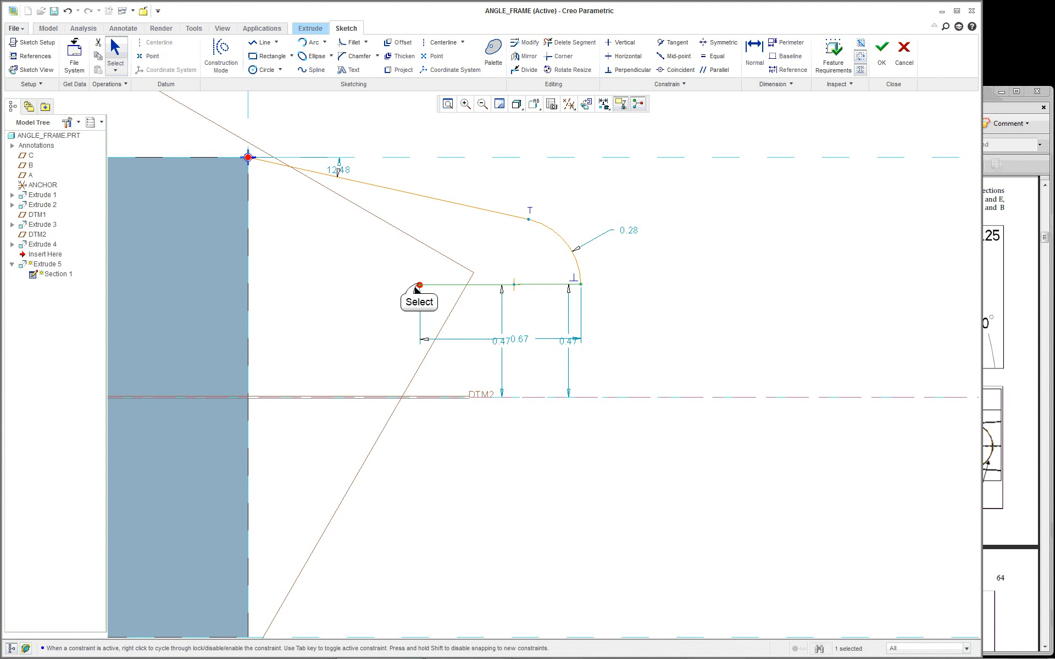
drag(419, 284, 471, 292)
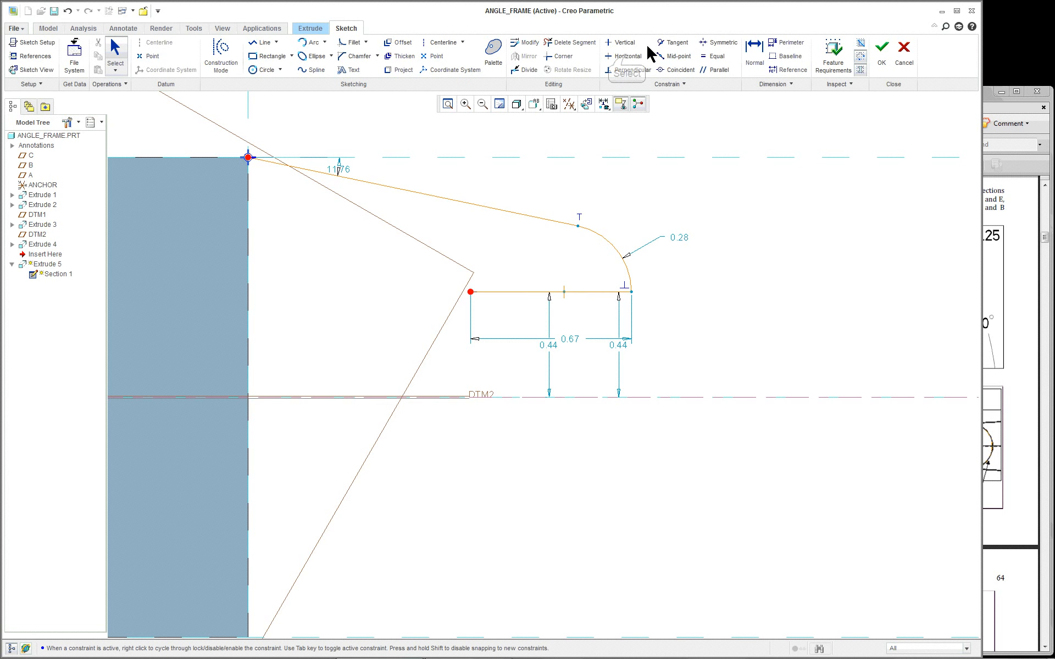
Constrain the line horizontal, move the 0.44 dimension clear, and begin editing the 11.76 angle
click(624, 56)
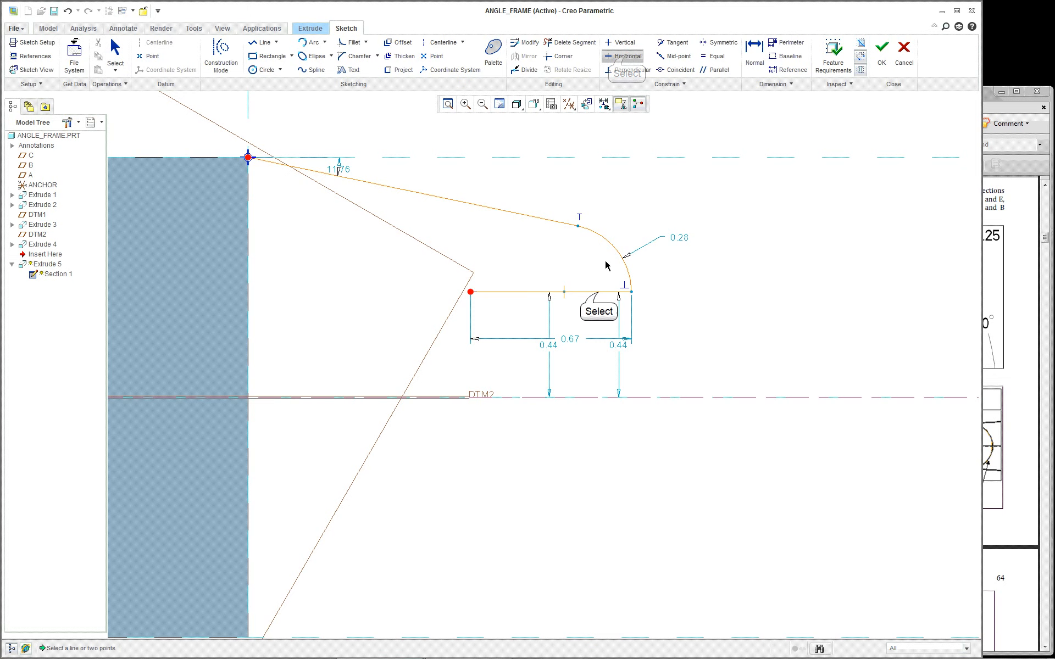
click(601, 291)
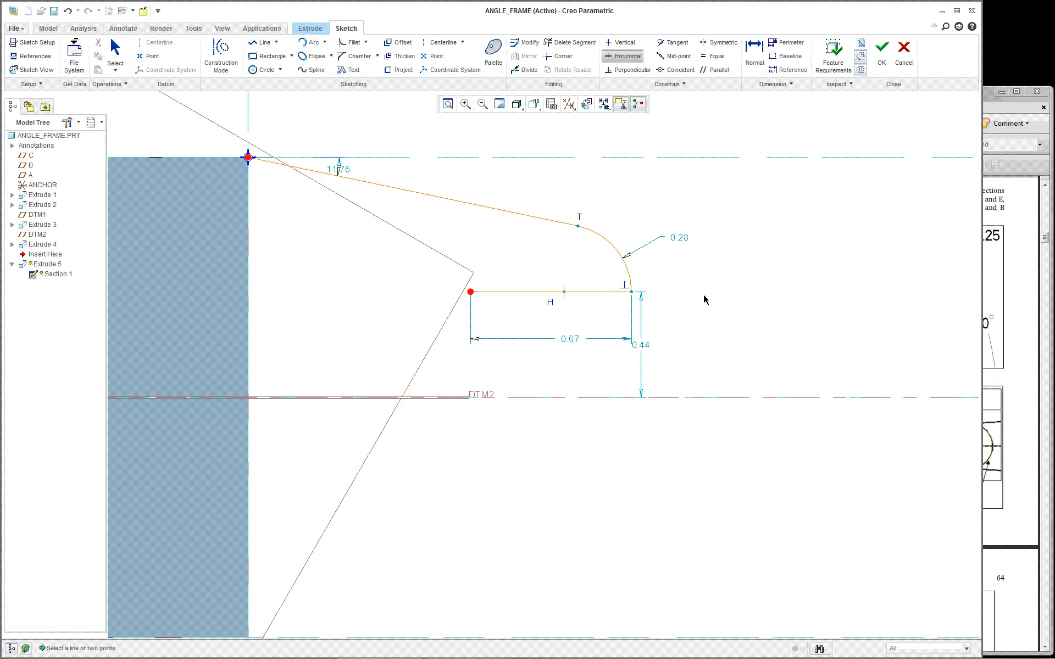
scroll(705, 300, down, 1)
middle_click(672, 348)
scroll(661, 356, up, 2)
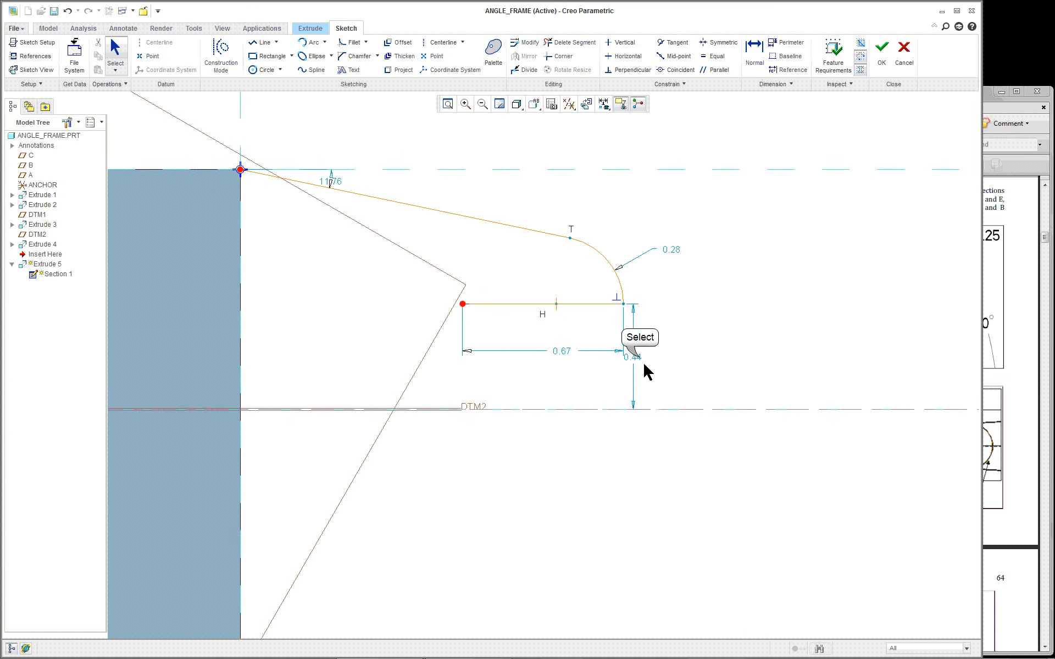
drag(638, 358, 677, 356)
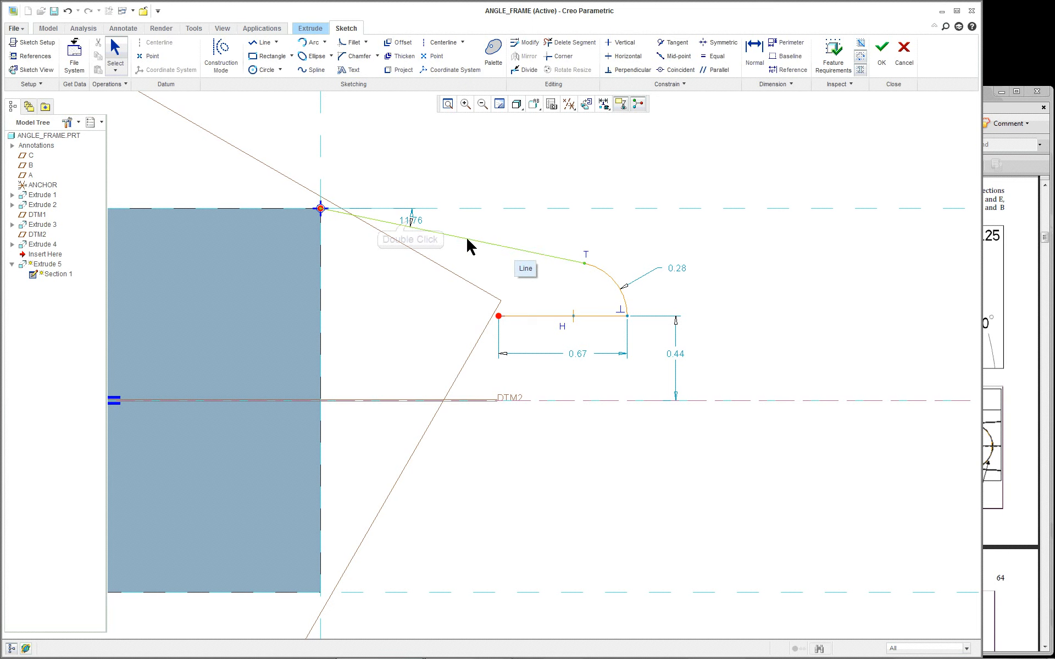
double_click(411, 221)
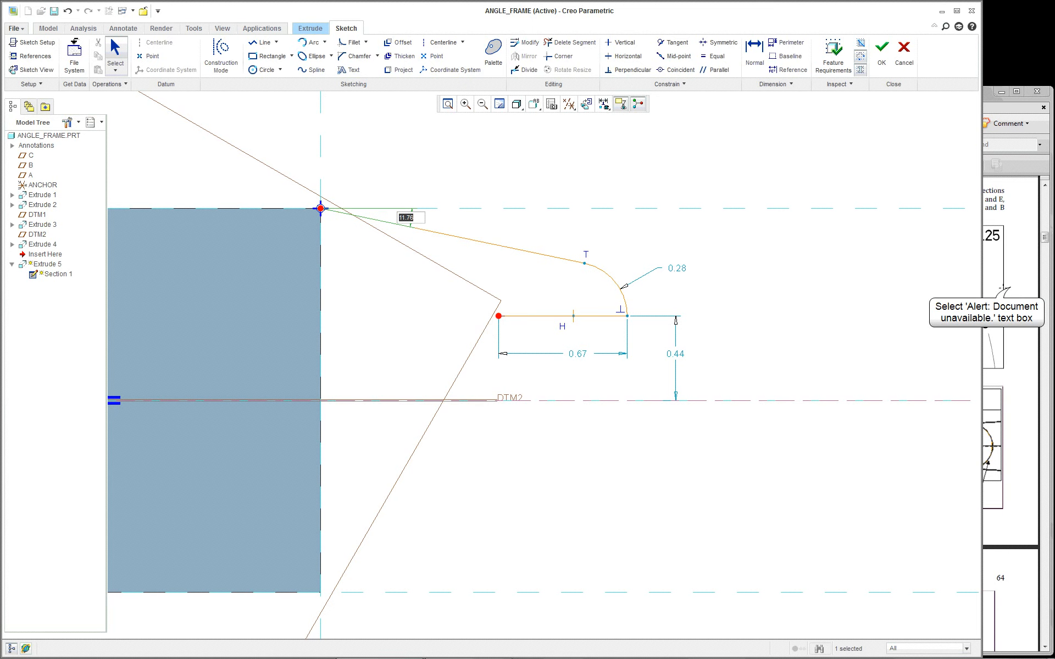
Review the Angle Frame reference drawing in Adobe Acrobat
click(1011, 288)
scroll(920, 304, down, 10)
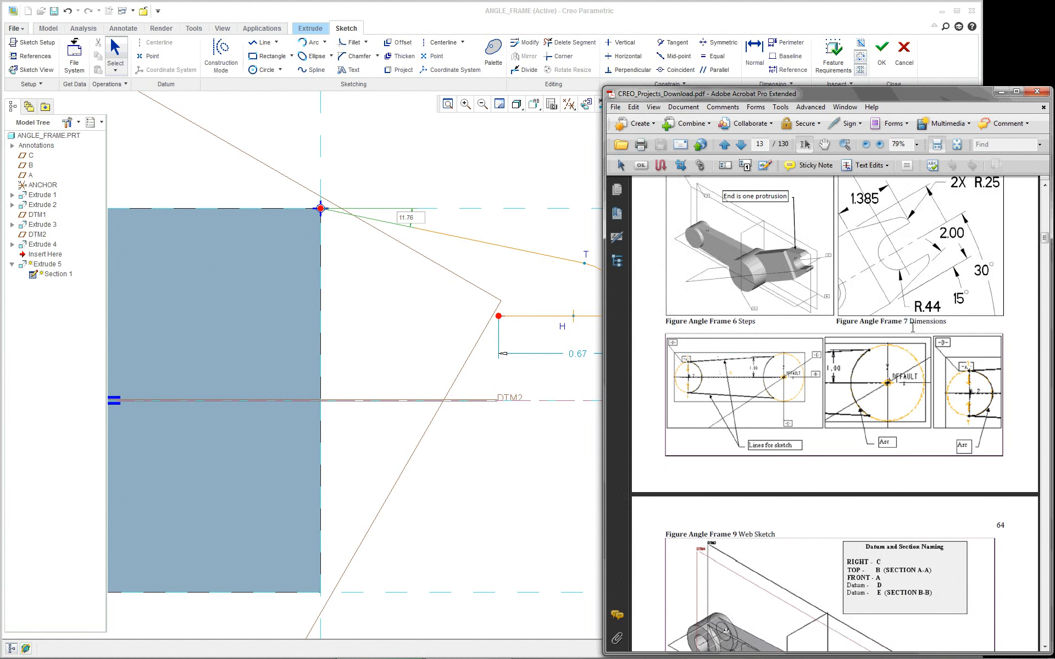
scroll(912, 328, up, 10)
scroll(912, 328, up, 8)
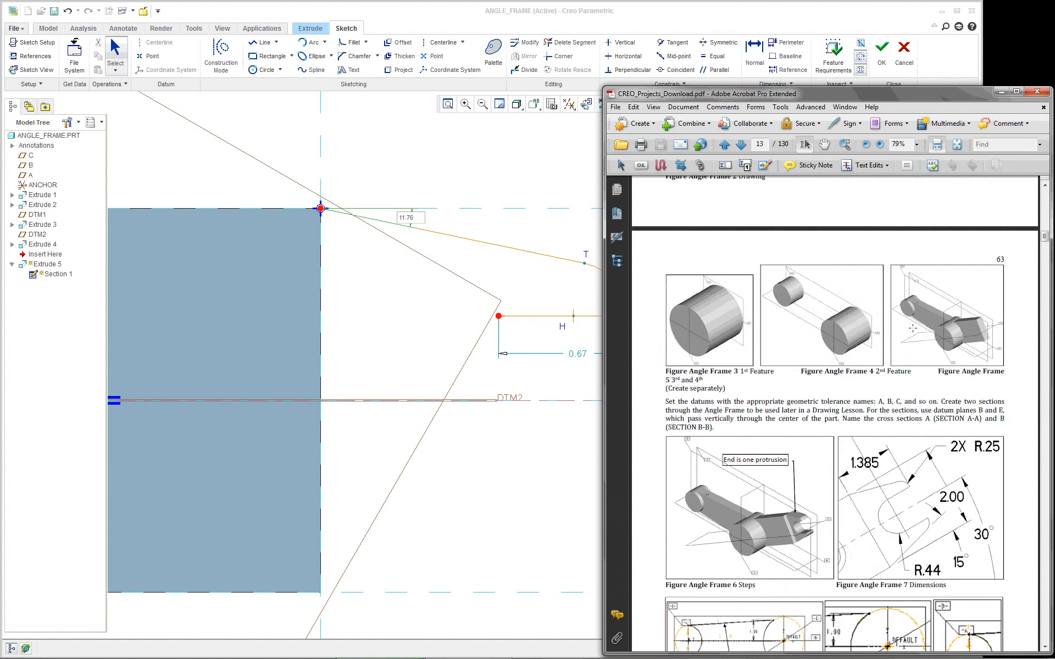
scroll(913, 328, up, 1)
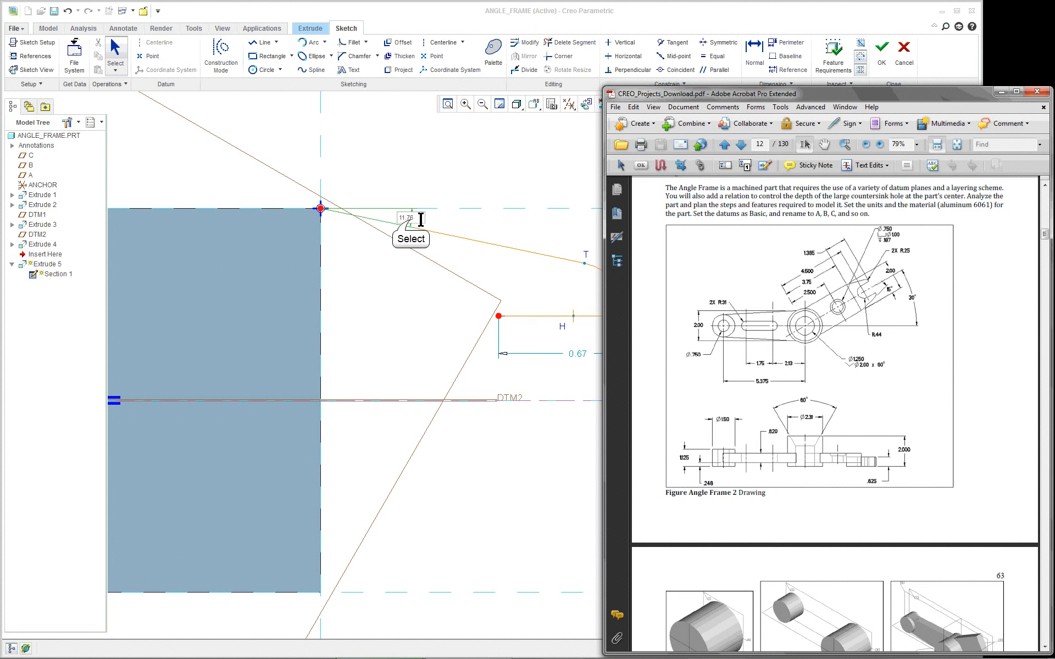
Change the sloping line's 11.76 angle dimension to 15 in the Creo sketch
click(419, 223)
double_click(413, 221)
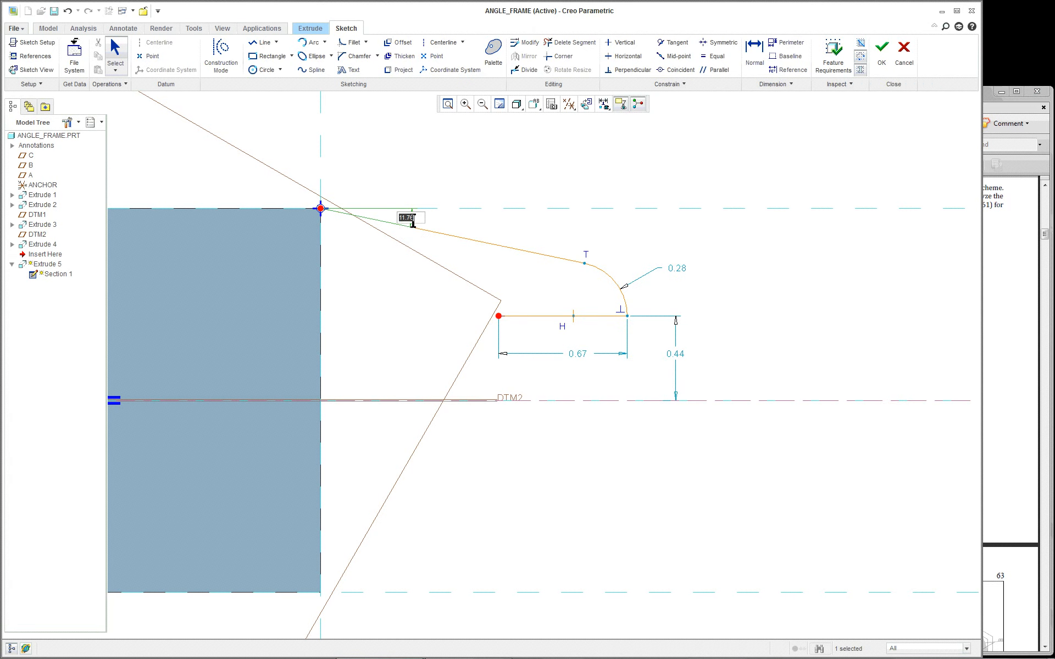
text(15)
click(655, 291)
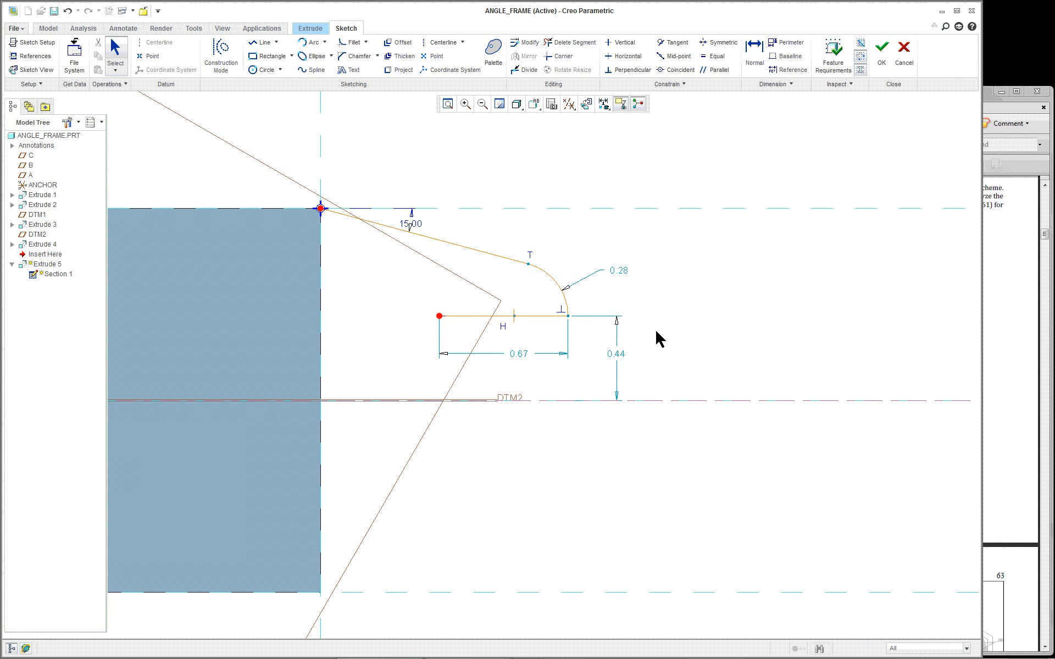
Move the 15.00 angle label aside and shorten the horizontal line to 0.46, sitting 0.41 above DTM2
click(411, 232)
drag(413, 227, 580, 182)
scroll(687, 344, down, 1)
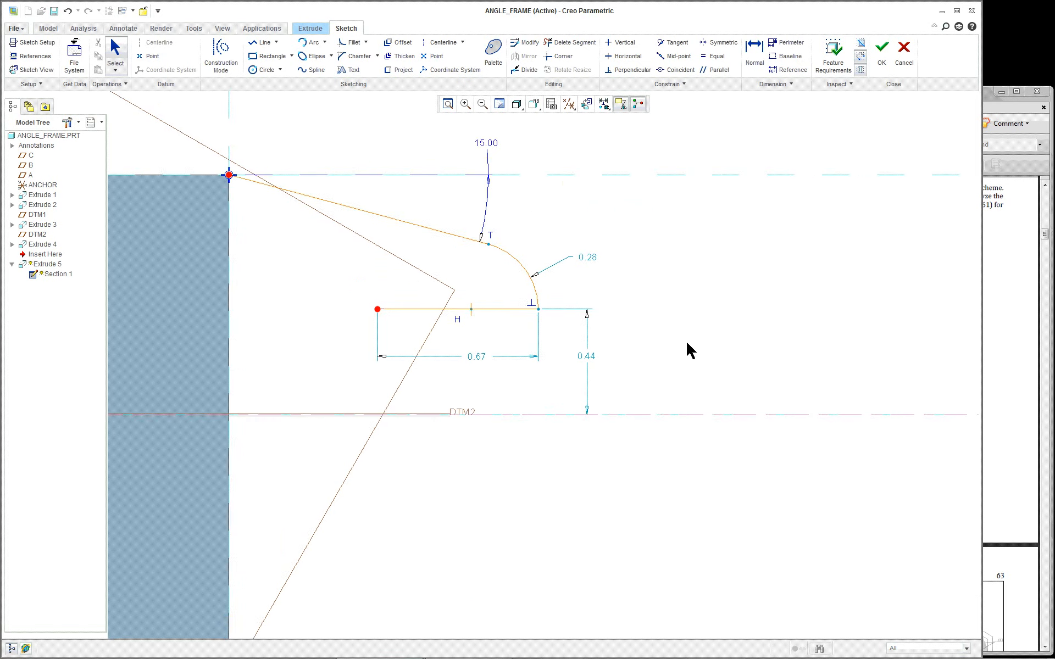
scroll(687, 343, up, 1)
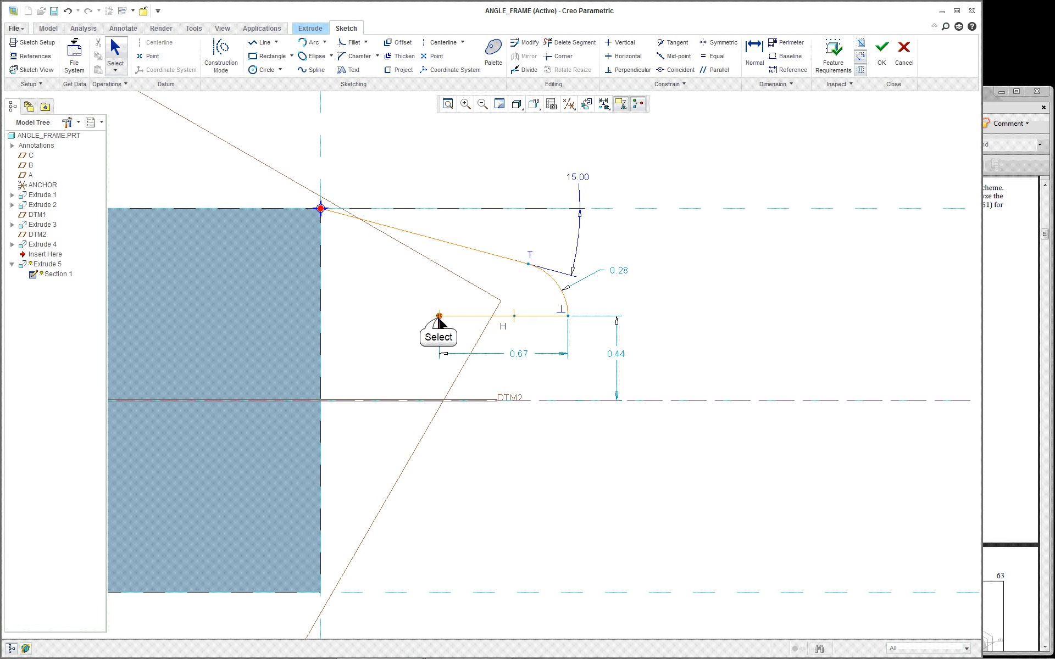
drag(439, 317, 502, 325)
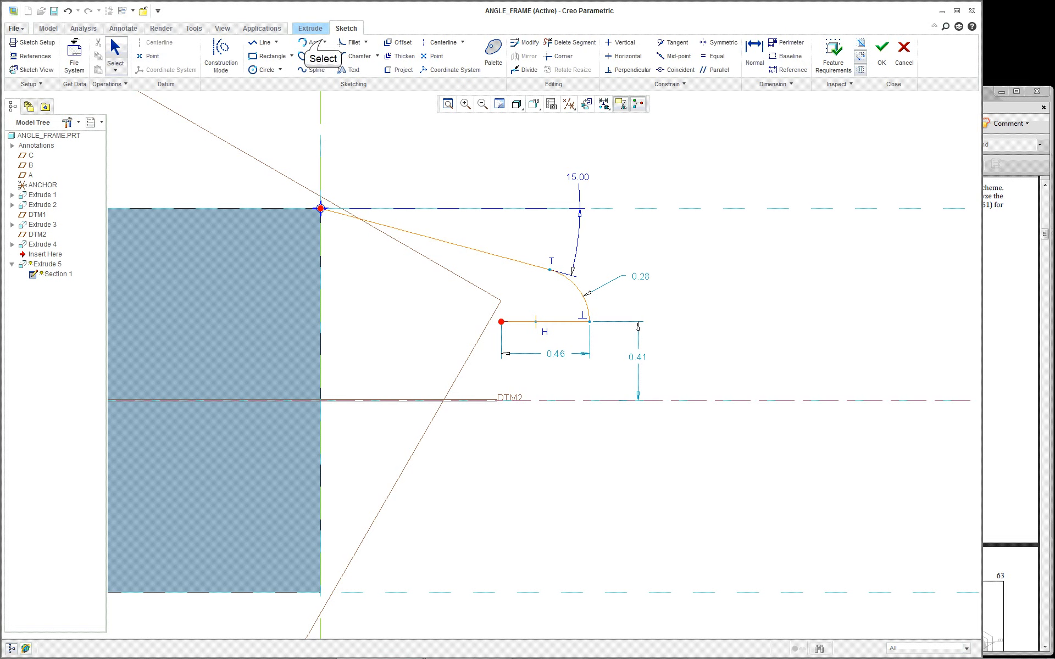
Draw a centre-and-ends arc of 0.41 radius from the horizontal line's left end down to DTM2
click(324, 42)
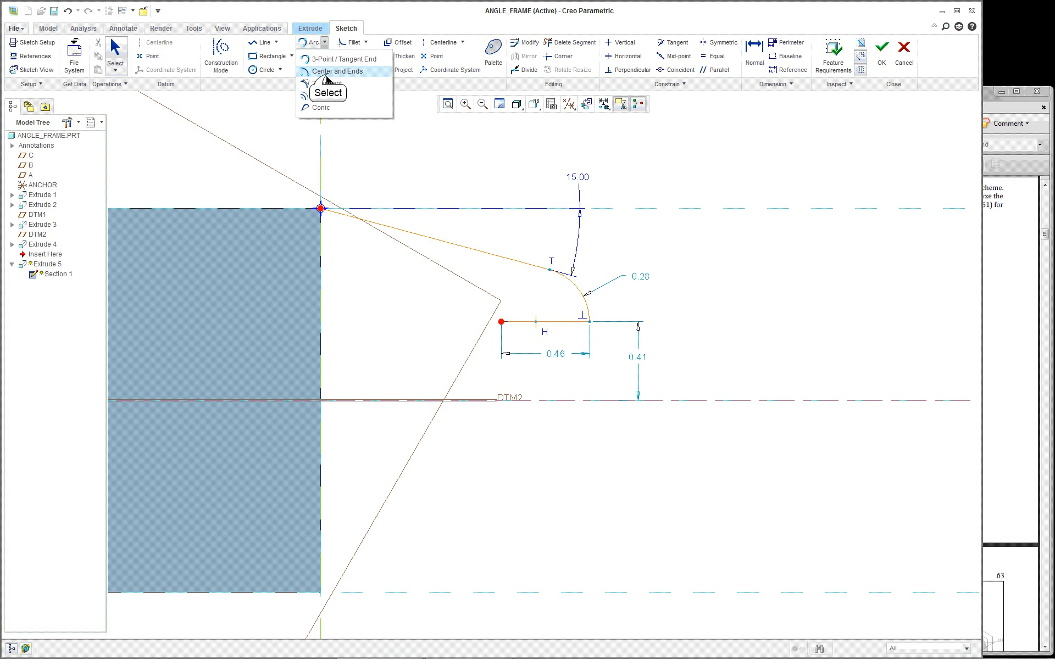
click(330, 71)
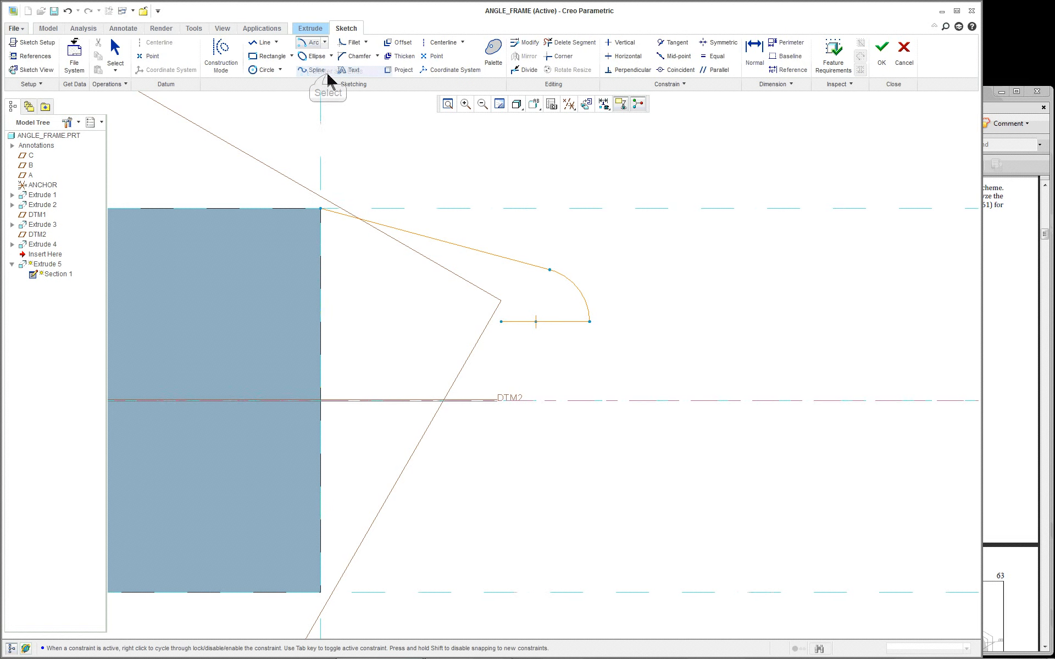
click(501, 400)
click(501, 321)
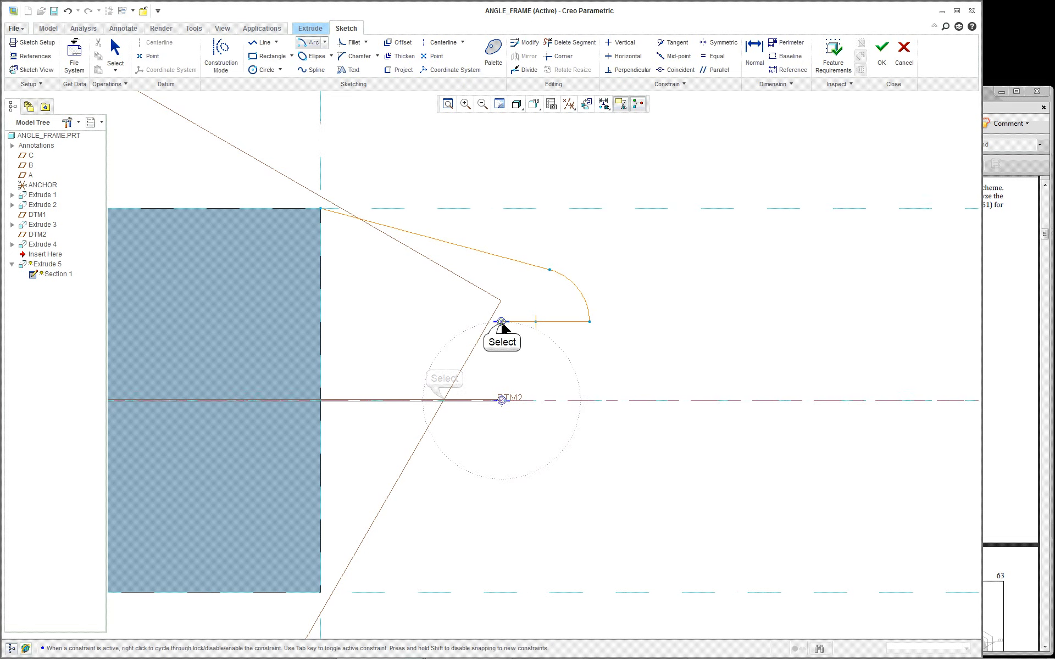
click(448, 402)
middle_click(579, 456)
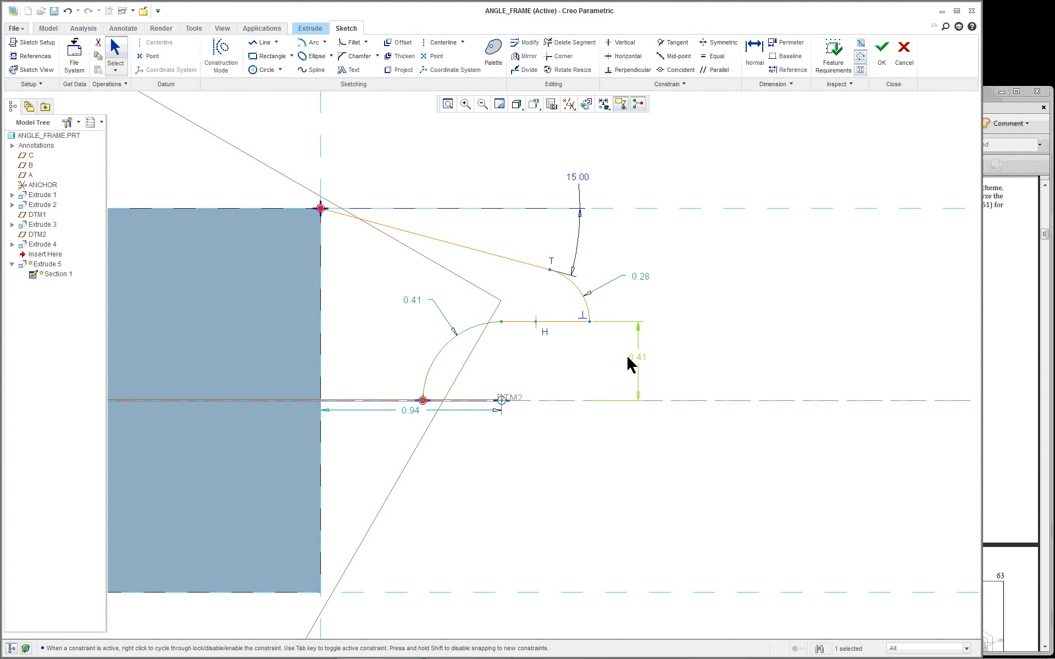
right_click(622, 509)
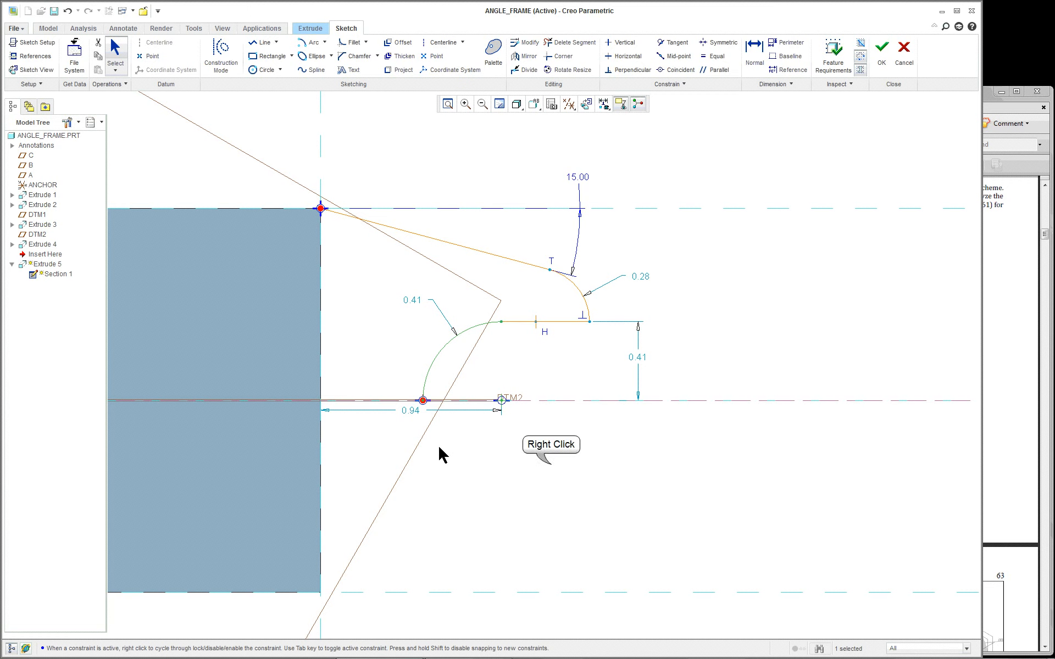
right_click(554, 467)
click(518, 462)
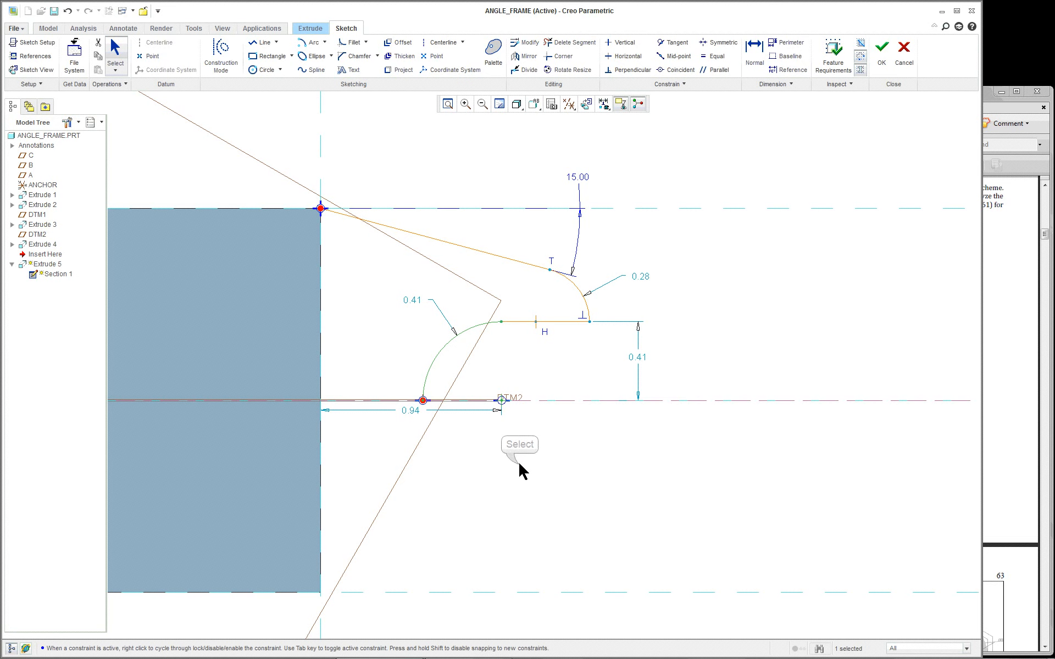
click(320, 209)
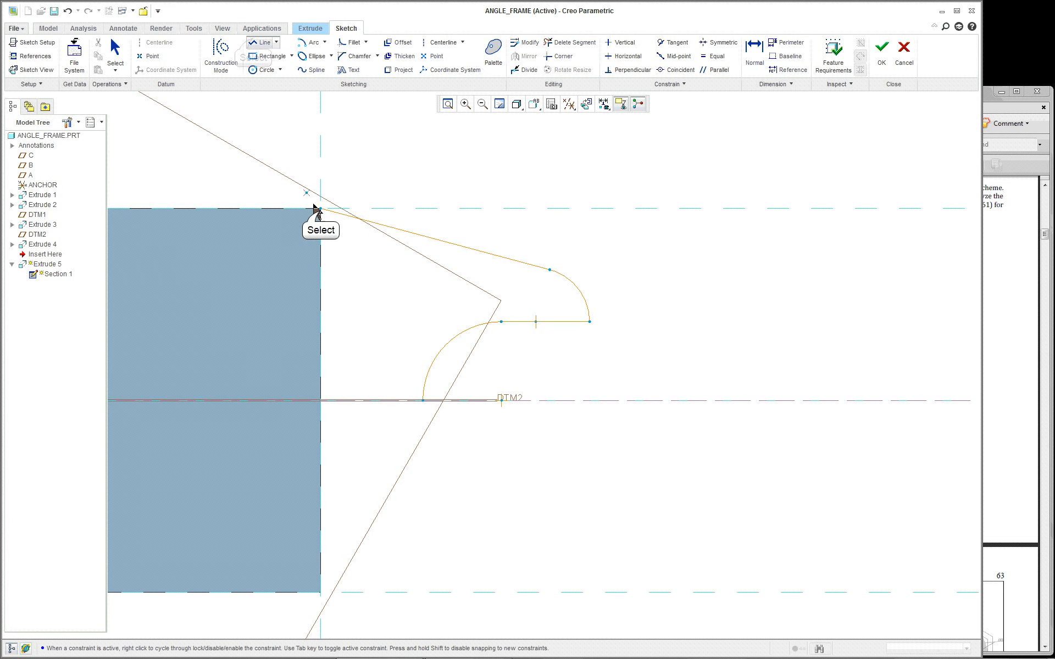
Draw a vertical edge from the top-left corner to DTM2 and a bottom edge along DTM2 to the arc
click(339, 399)
click(423, 400)
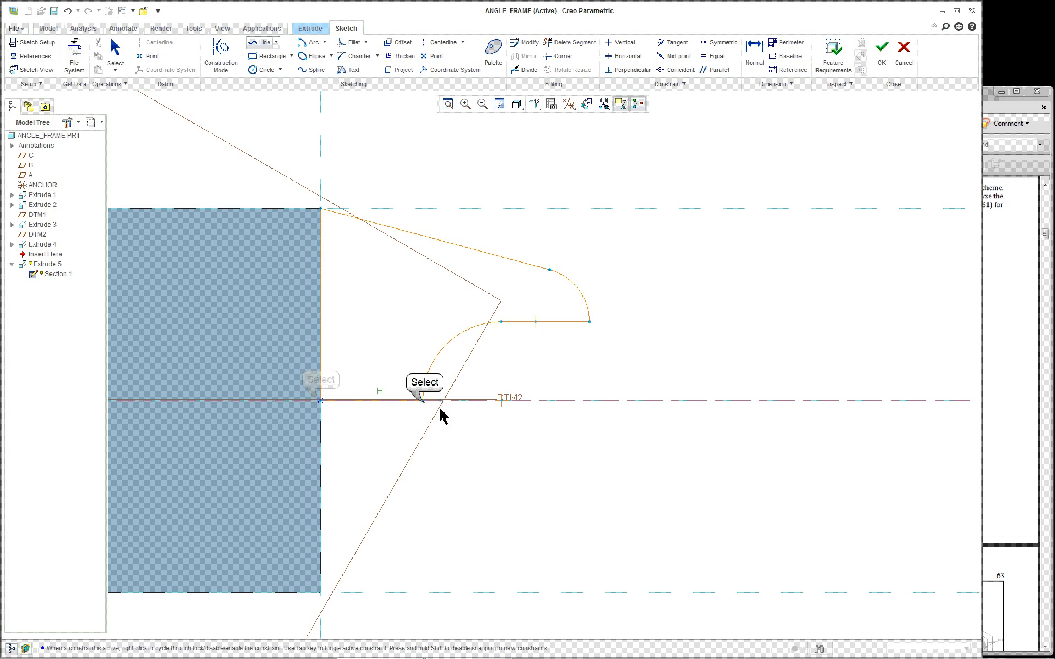
middle_click(395, 297)
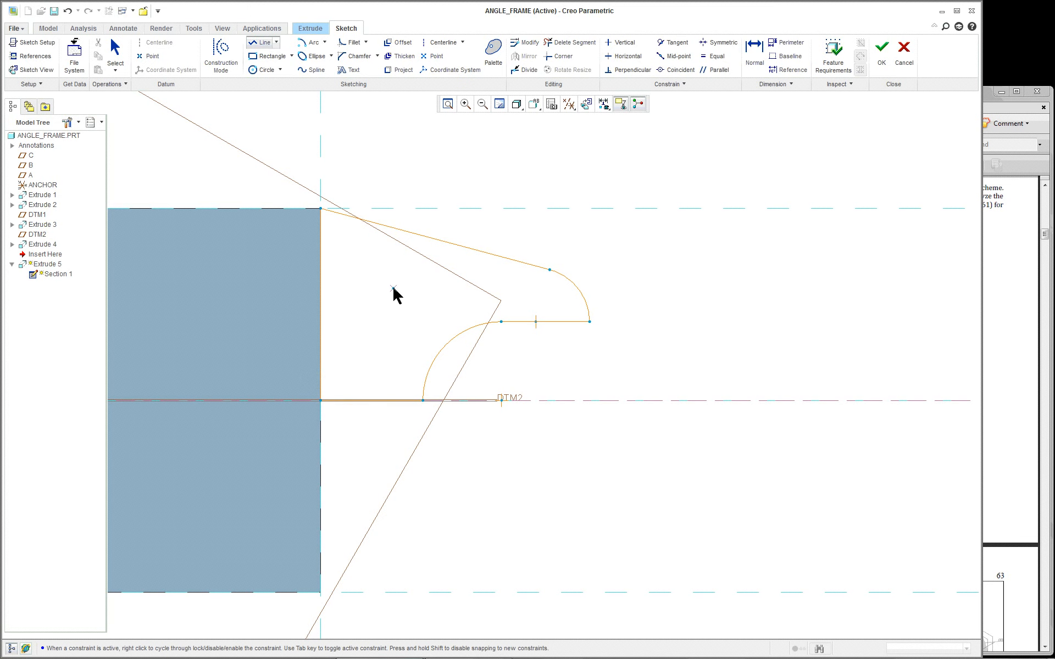
middle_click(395, 296)
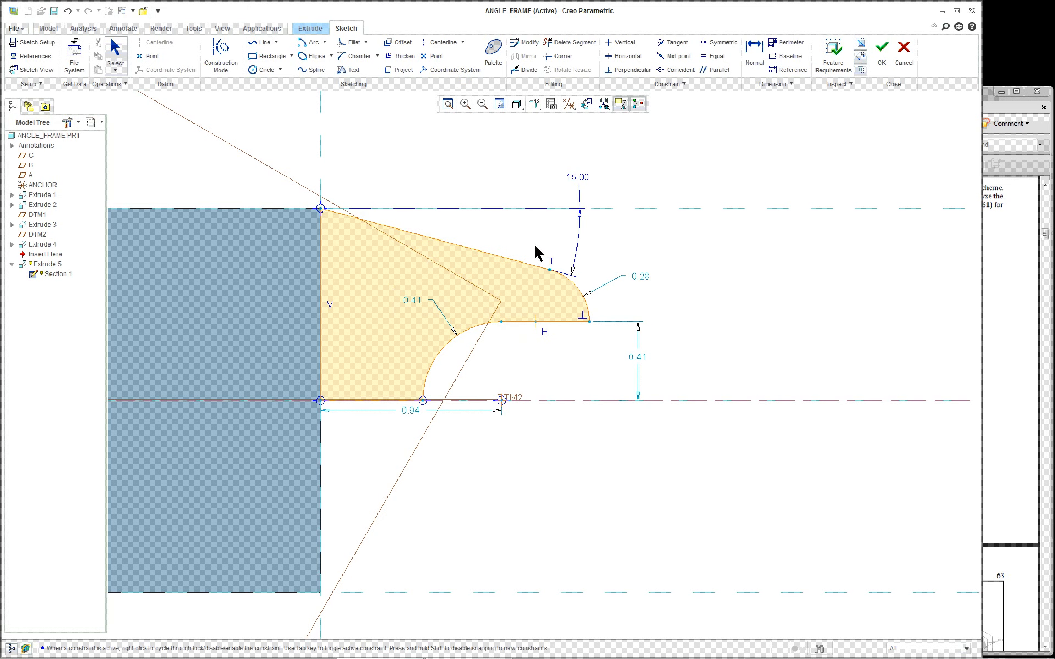
Restore the flat sketch view and inspect the closed, shaded clevis profile
mouse_move(537, 249)
middle_down()
mouse_move(497, 285)
mouse_move(430, 214)
middle_up()
click(33, 70)
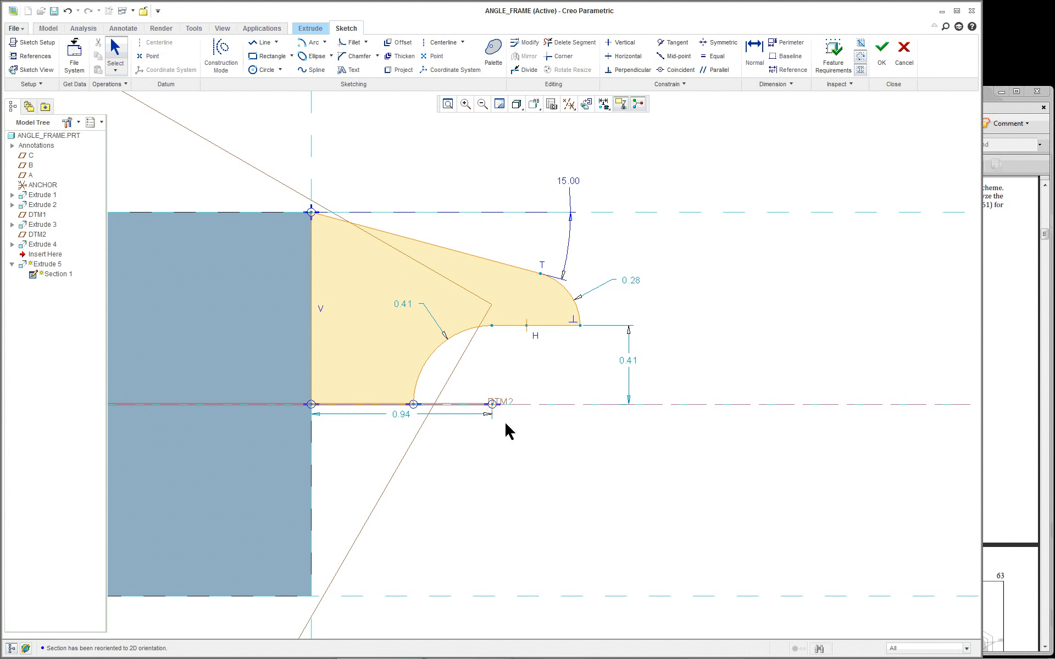
click(491, 406)
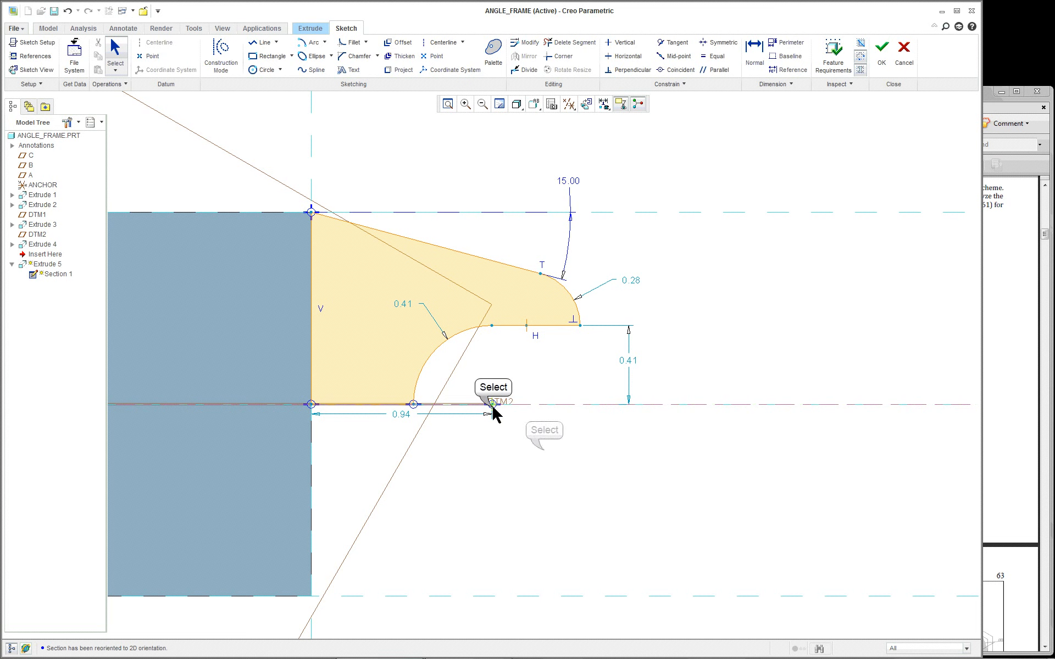
click(552, 447)
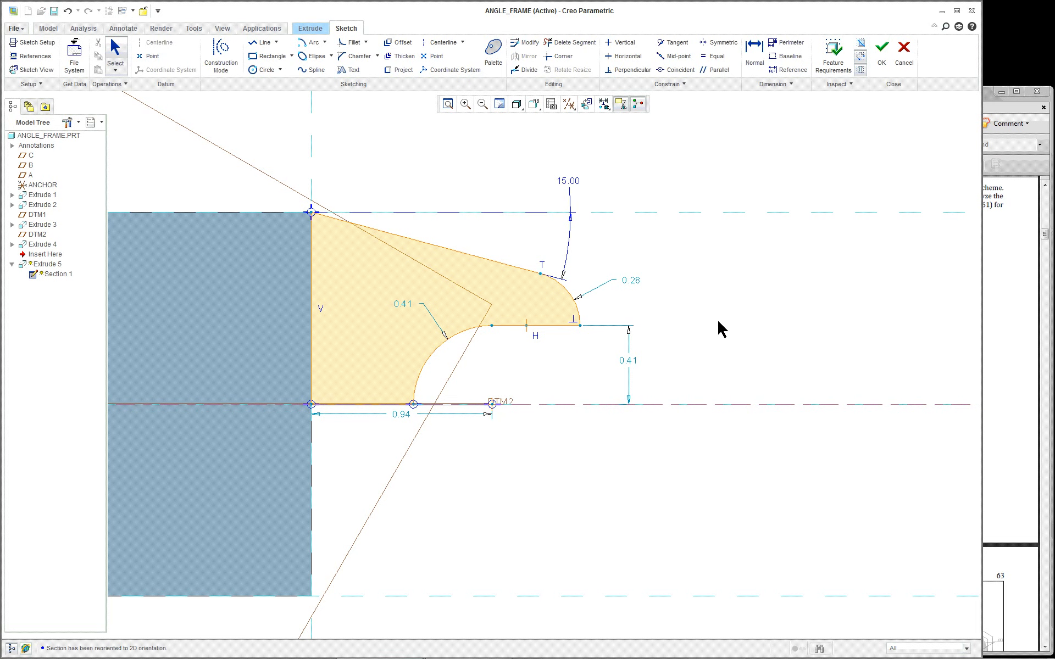
scroll(720, 315, up, 2)
scroll(724, 322, down, 1)
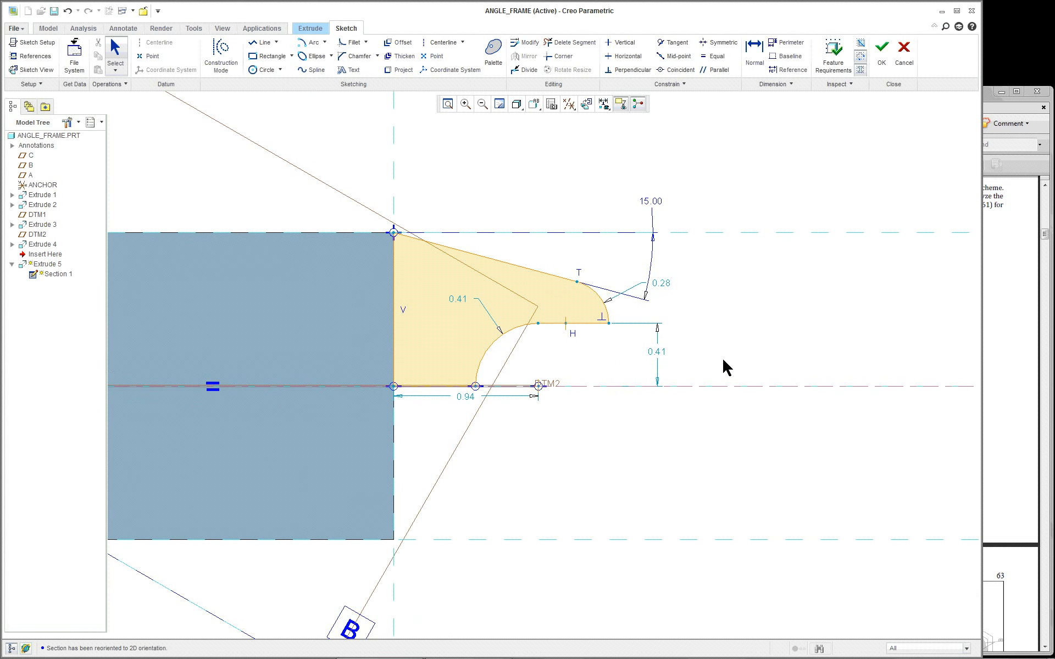
scroll(727, 368, down, 1)
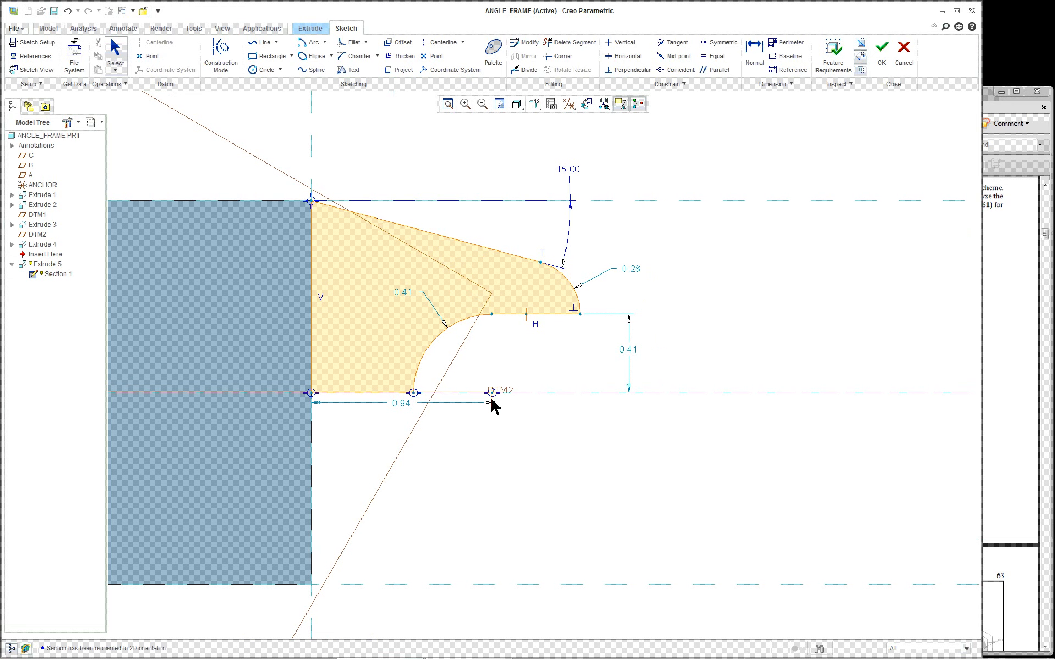
click(1006, 319)
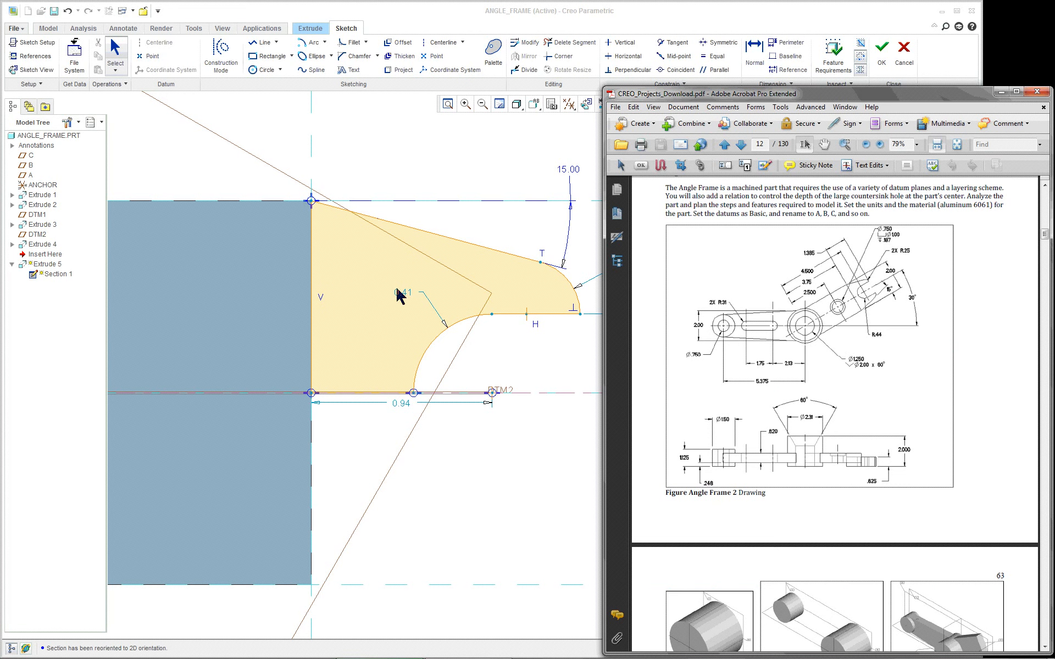
click(528, 379)
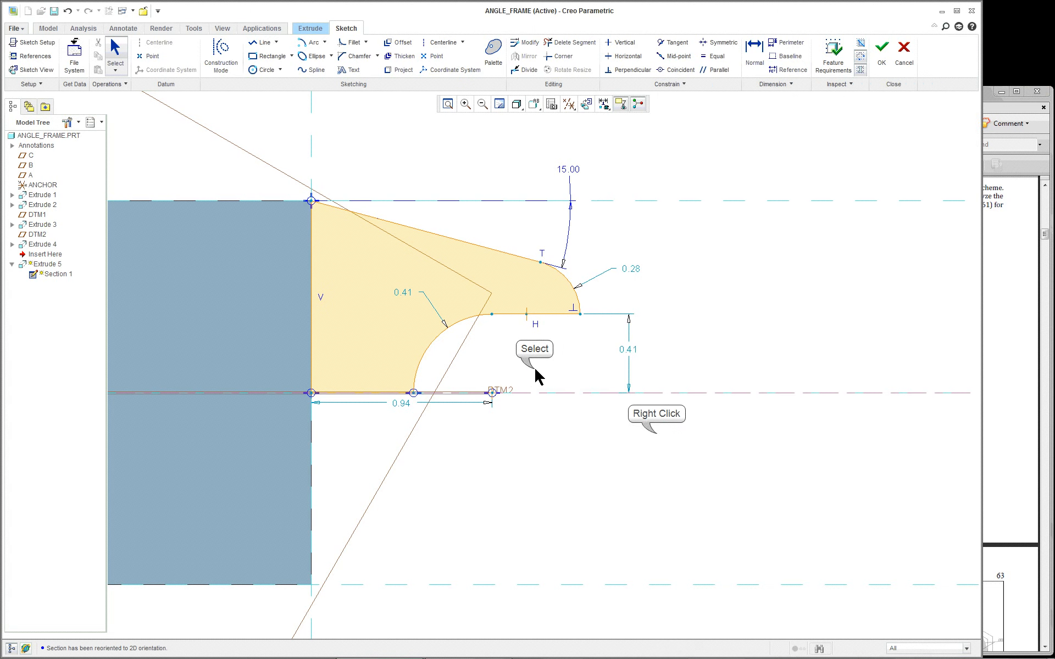
right_click(658, 436)
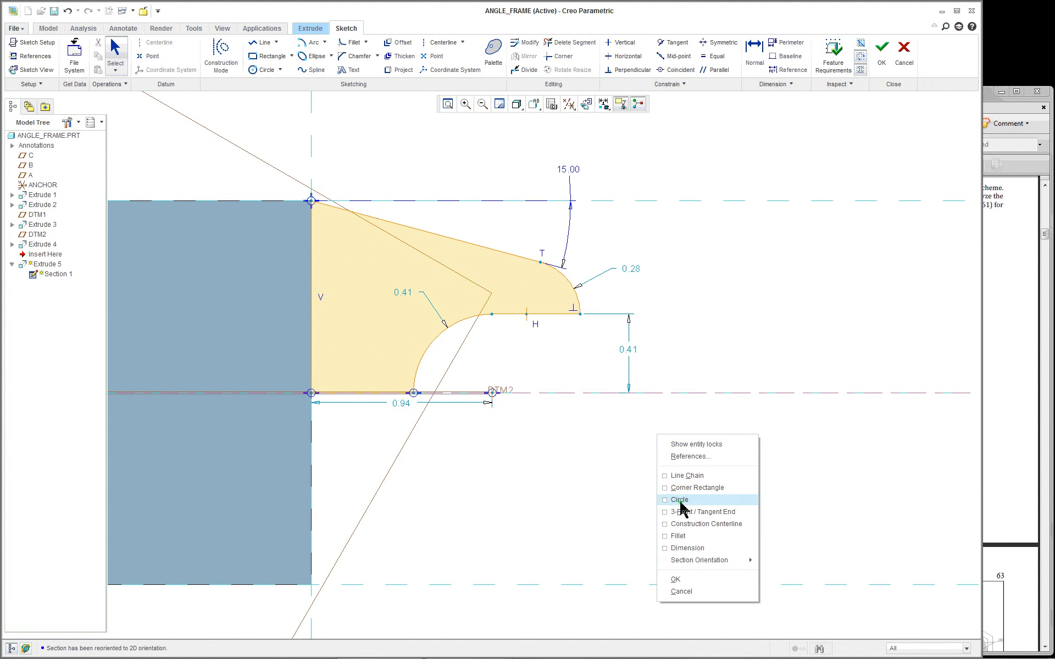
click(685, 548)
click(318, 441)
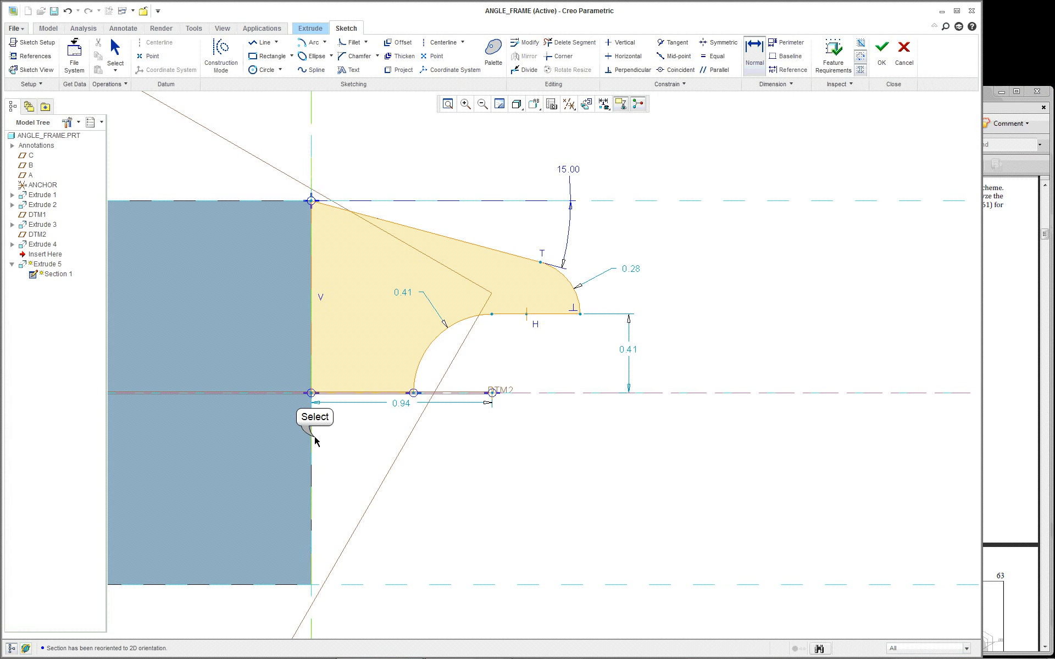
click(575, 317)
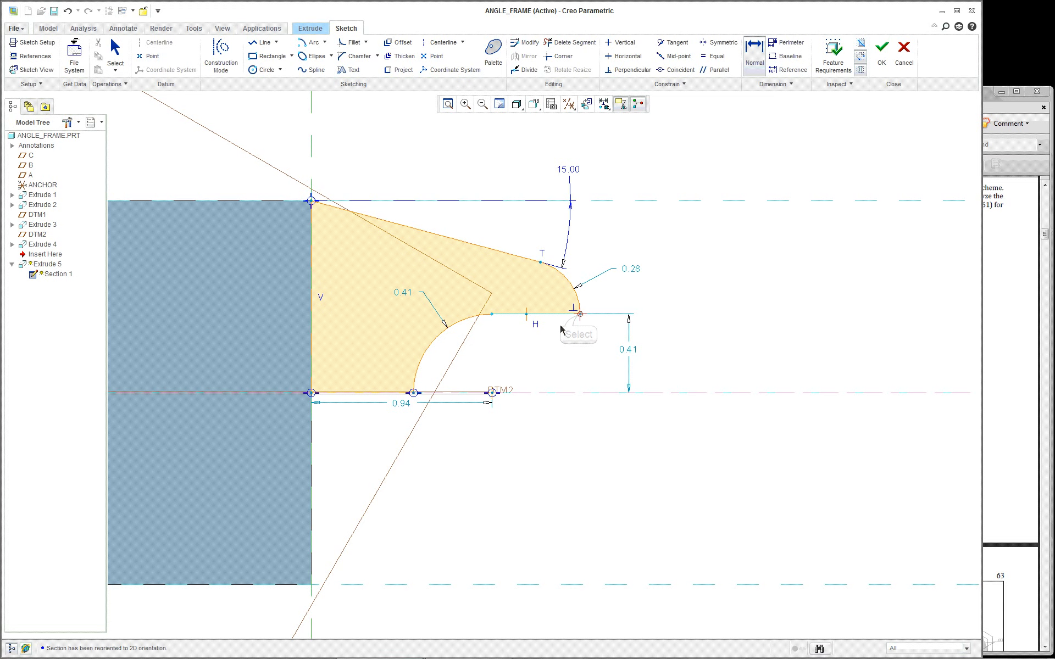
middle_click(423, 136)
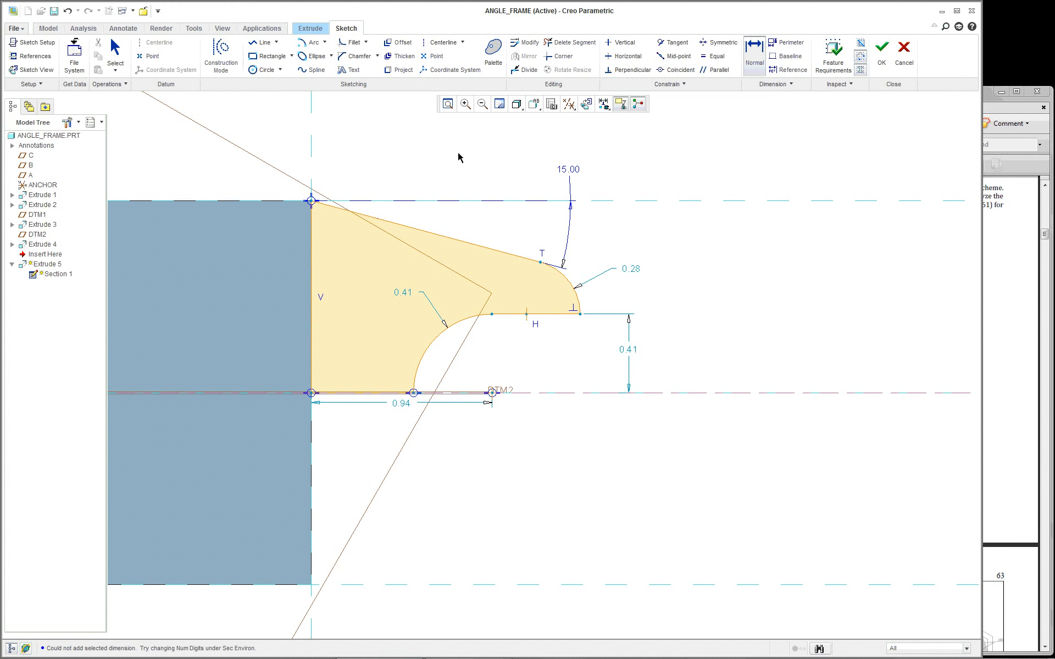
scroll(459, 157, up, 1)
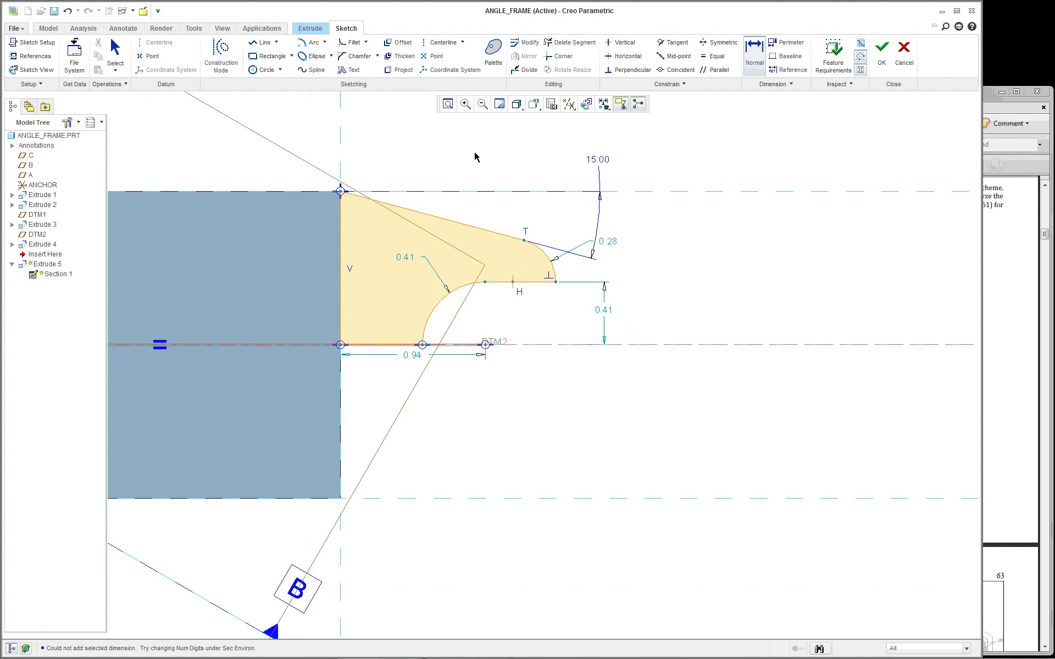
scroll(477, 155, up, 1)
scroll(481, 149, down, 1)
scroll(476, 164, up, 1)
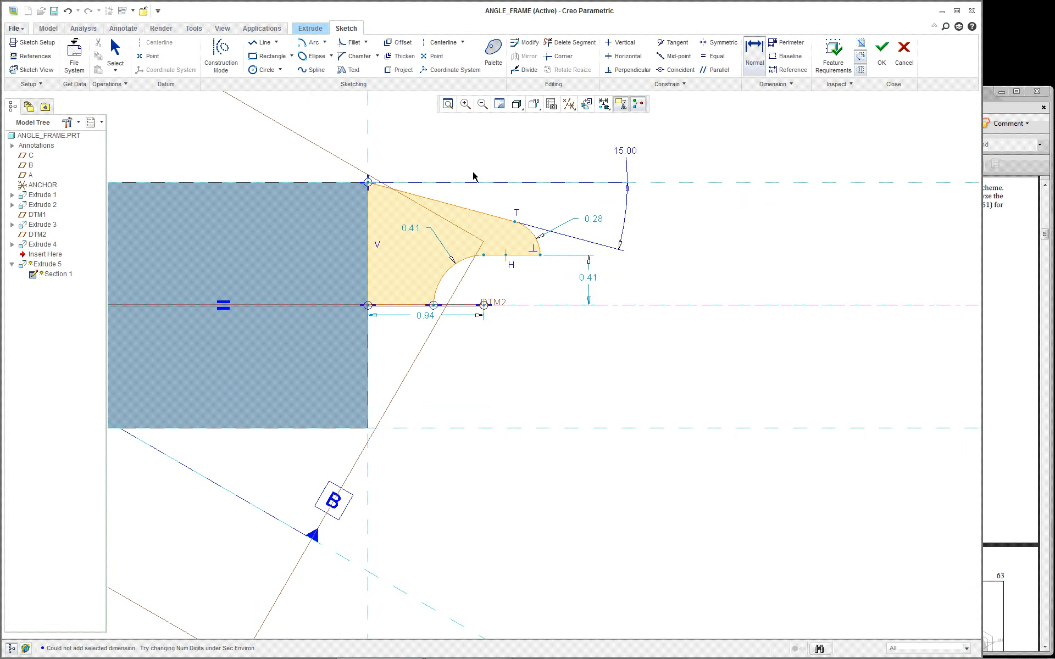
scroll(473, 174, down, 1)
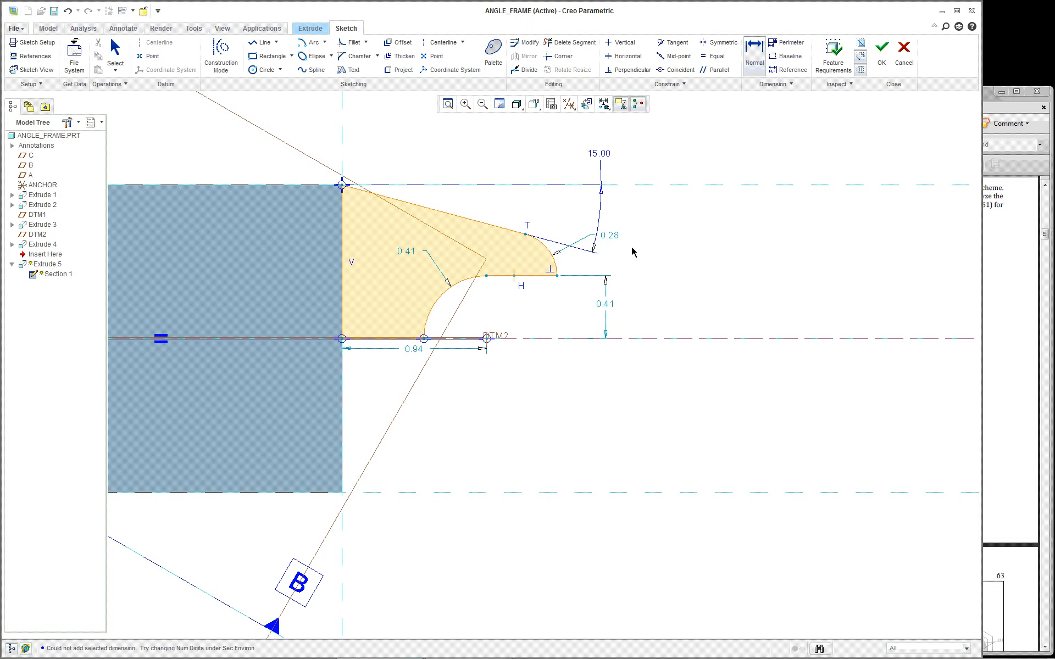
scroll(520, 284, up, 2)
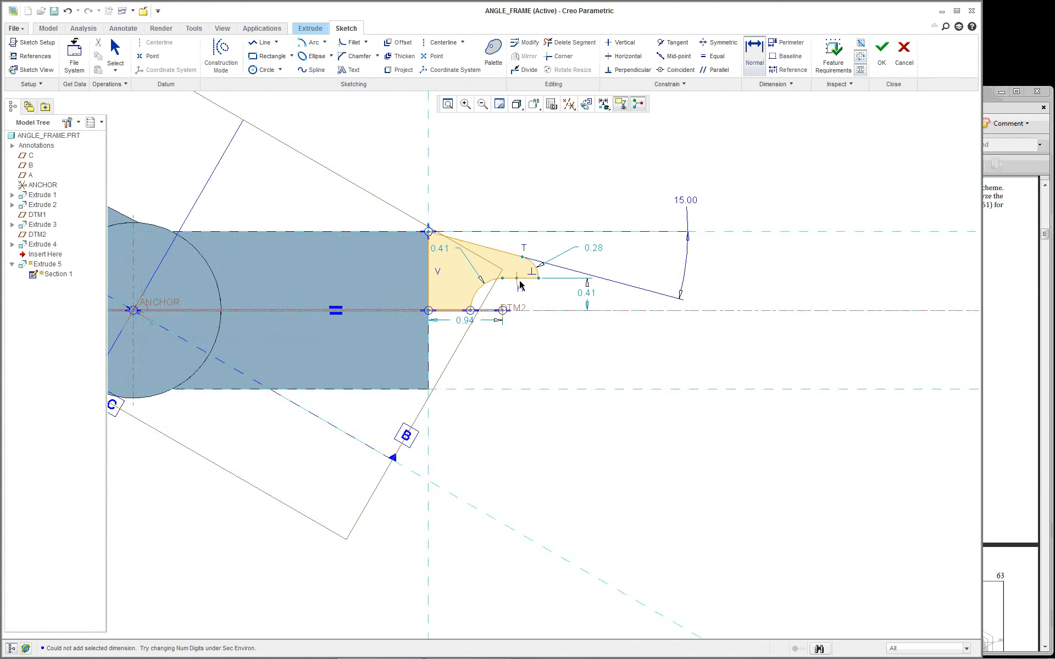
scroll(520, 286, down, 8)
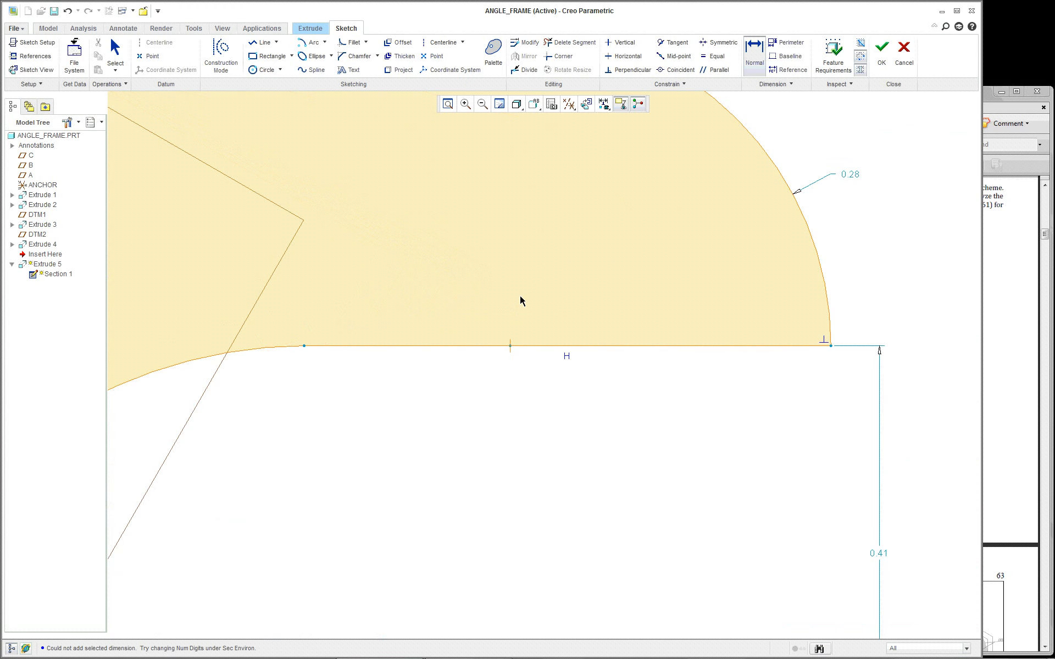
scroll(520, 301, up, 1)
scroll(520, 301, up, 2)
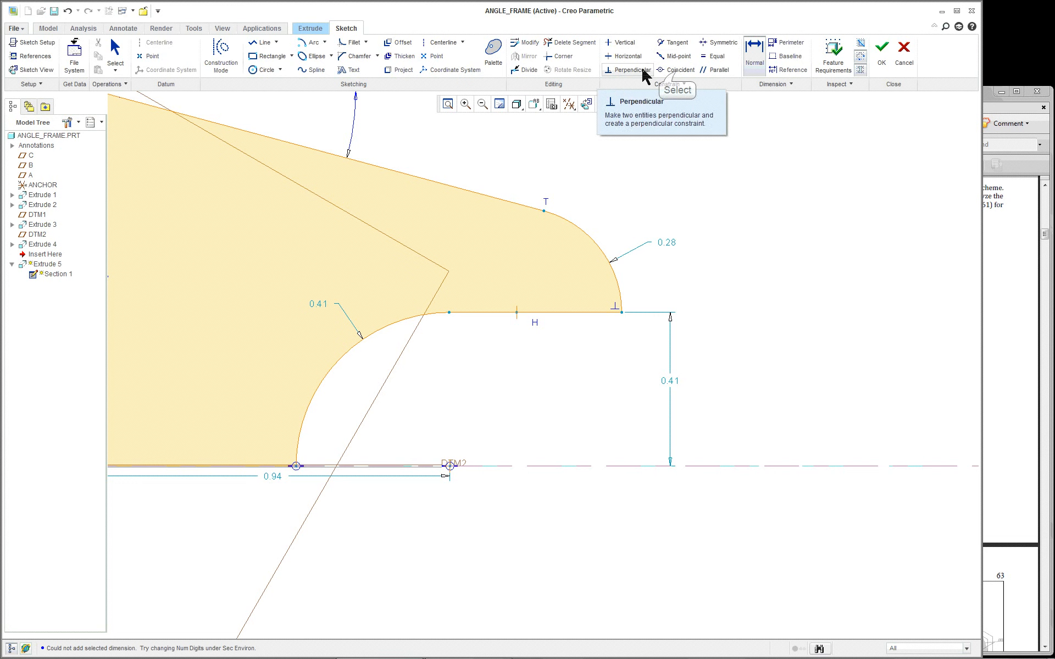
Make the 0.28 arc's end point coincident with the horizontal line, deleting the conflicting Orthogonal constraint
click(676, 72)
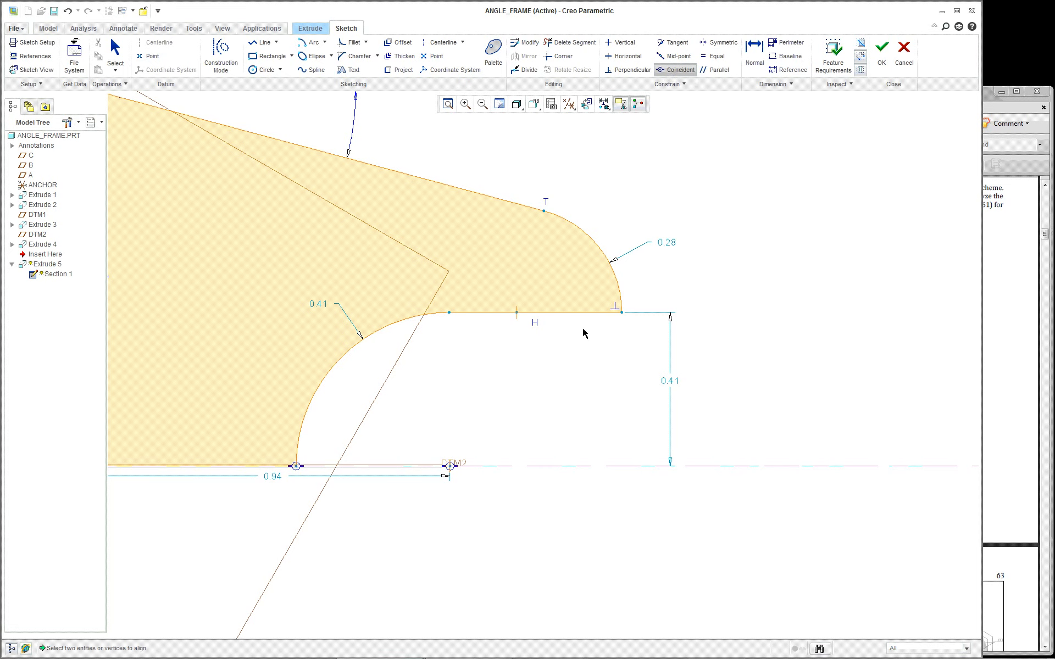
click(516, 312)
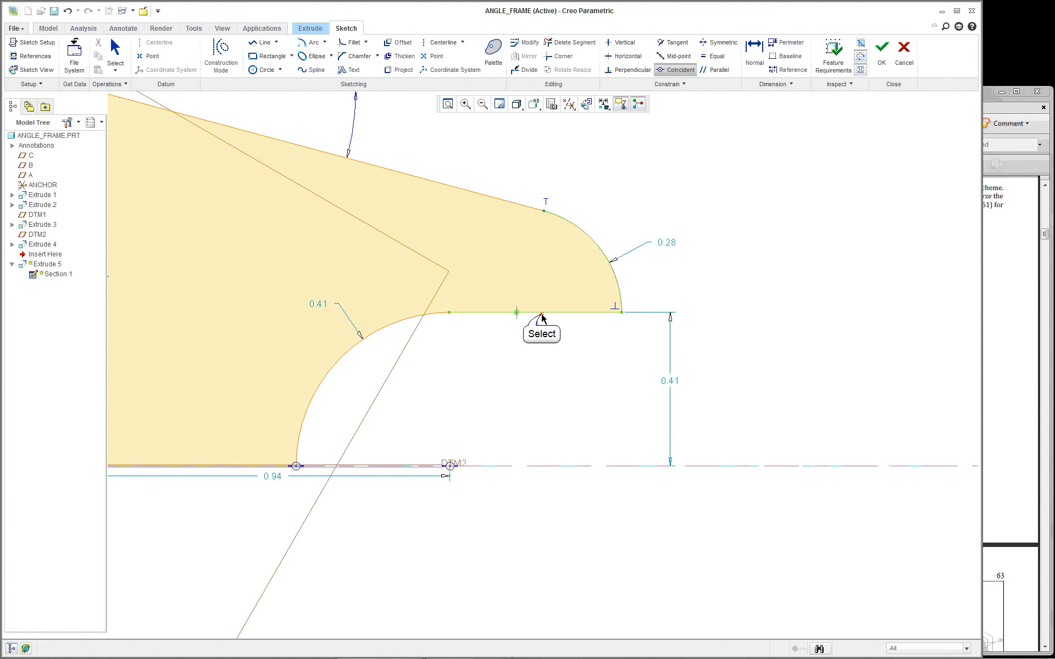
click(523, 314)
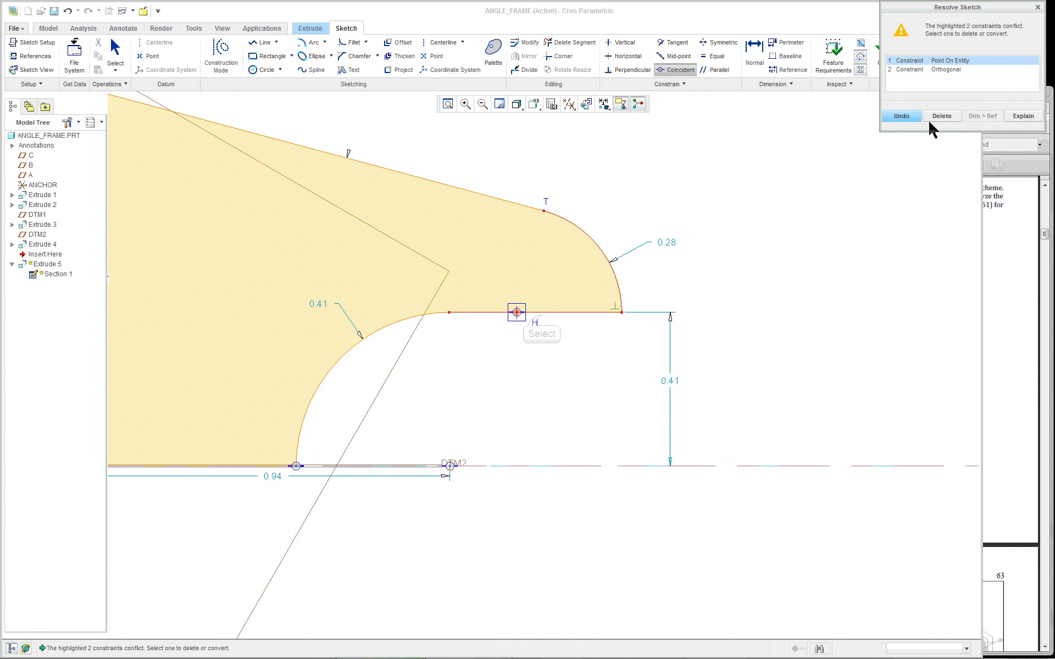
click(954, 76)
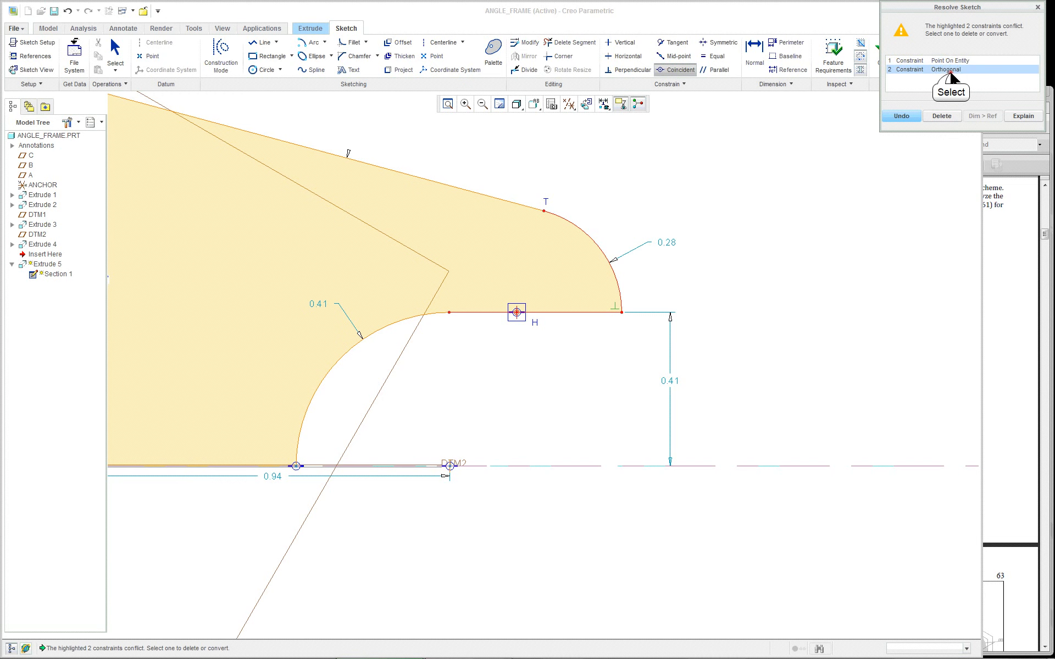
click(953, 62)
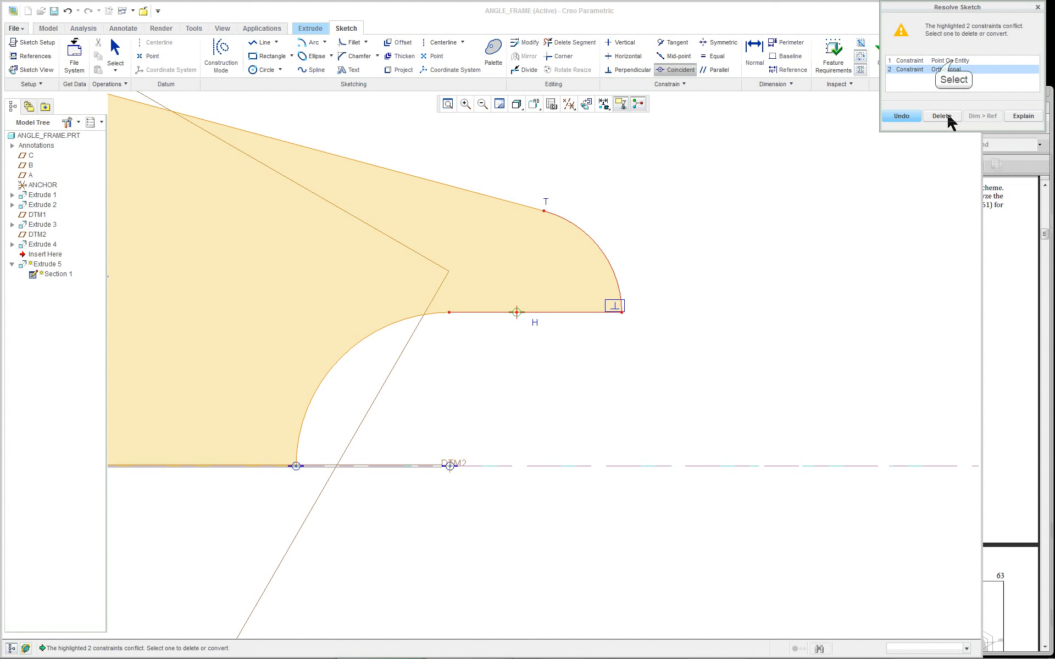
click(942, 68)
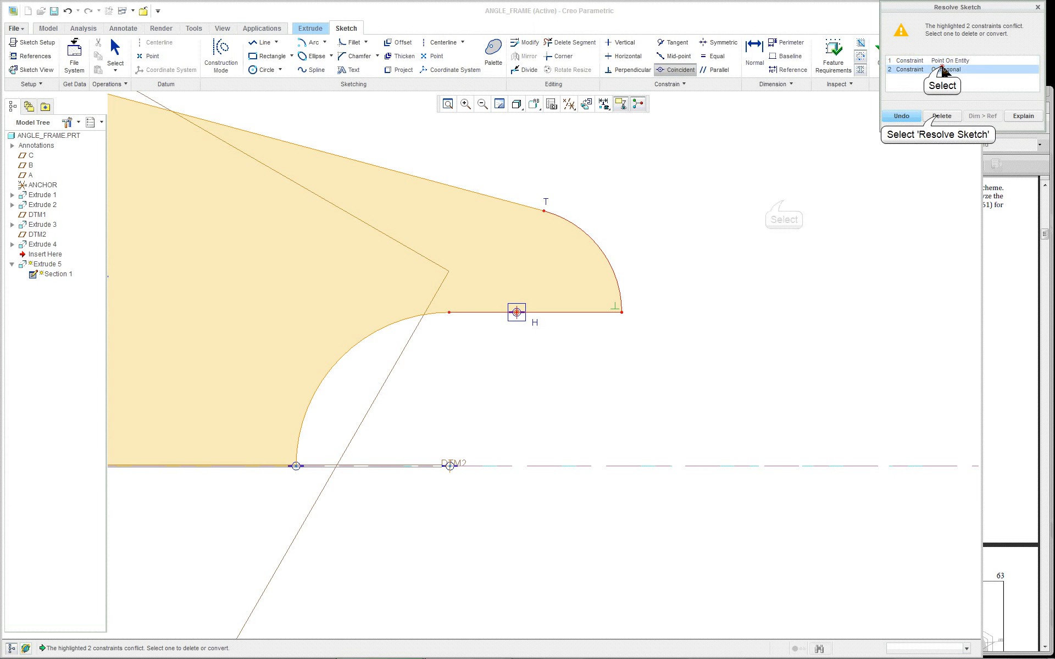
click(941, 116)
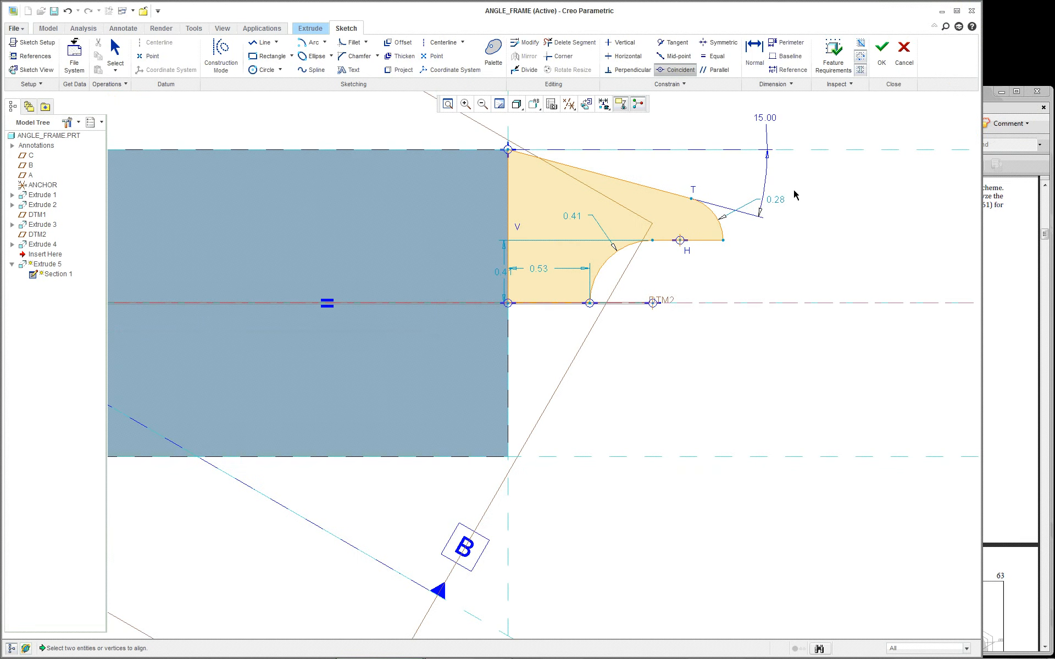
Move the vertical 0.41 dimension out to the right of the profile
scroll(795, 191, down, 1)
scroll(817, 162, up, 2)
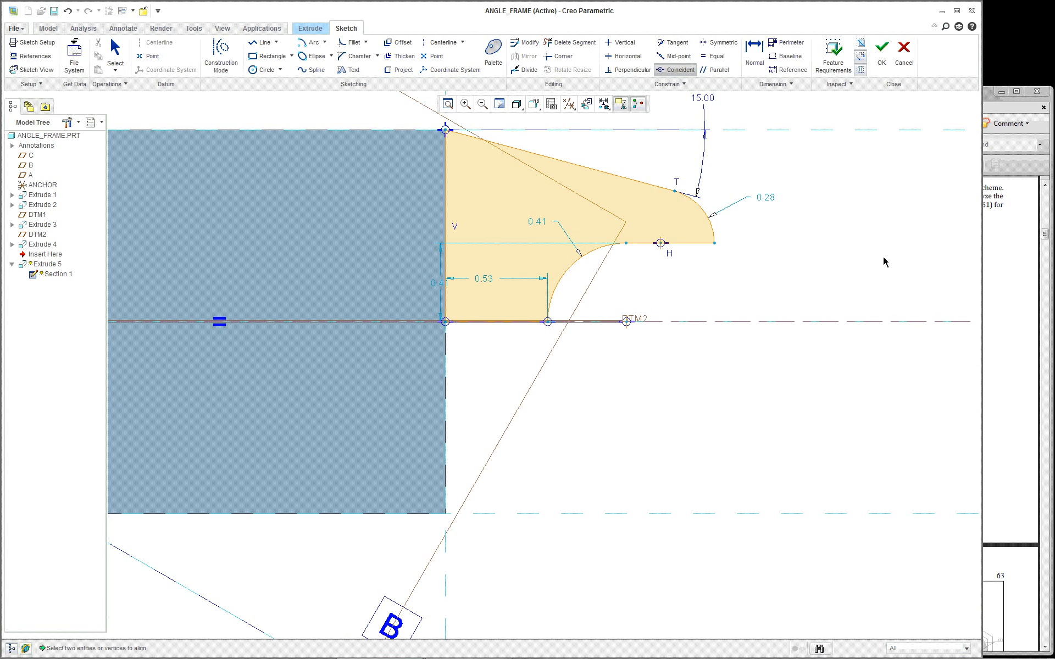
middle_click(862, 245)
scroll(675, 288, up, 1)
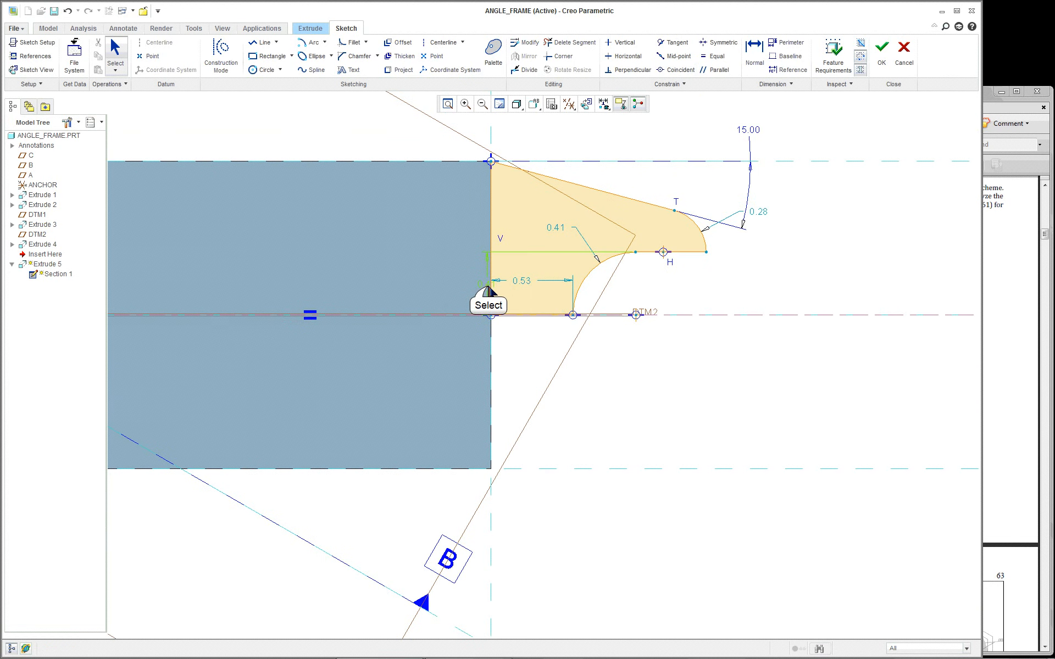
drag(488, 284, 798, 290)
scroll(824, 236, down, 2)
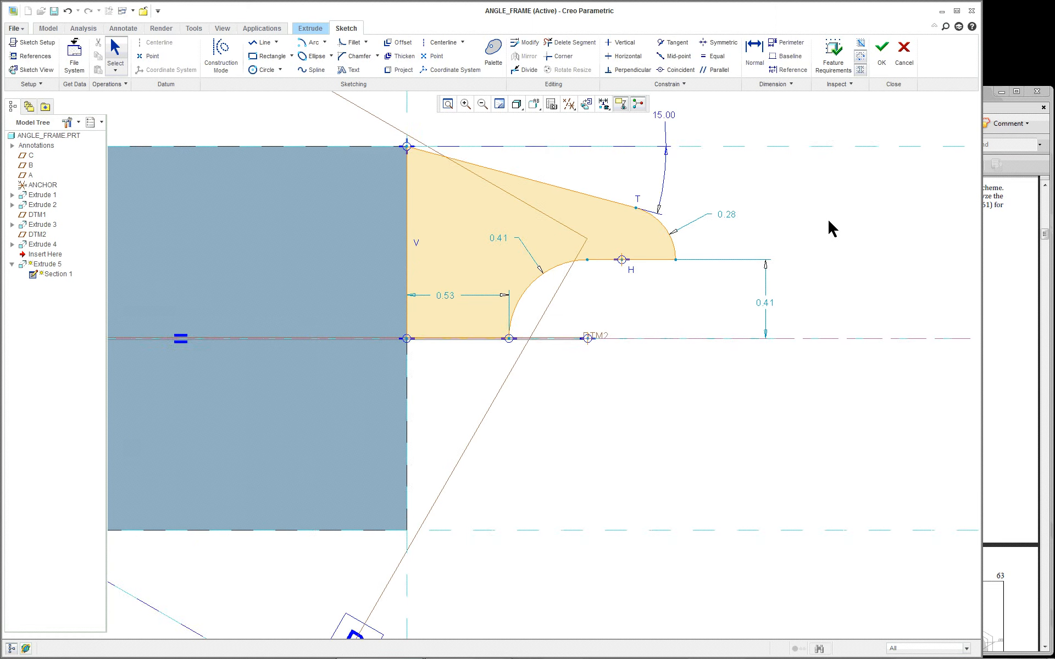
scroll(824, 205, down, 2)
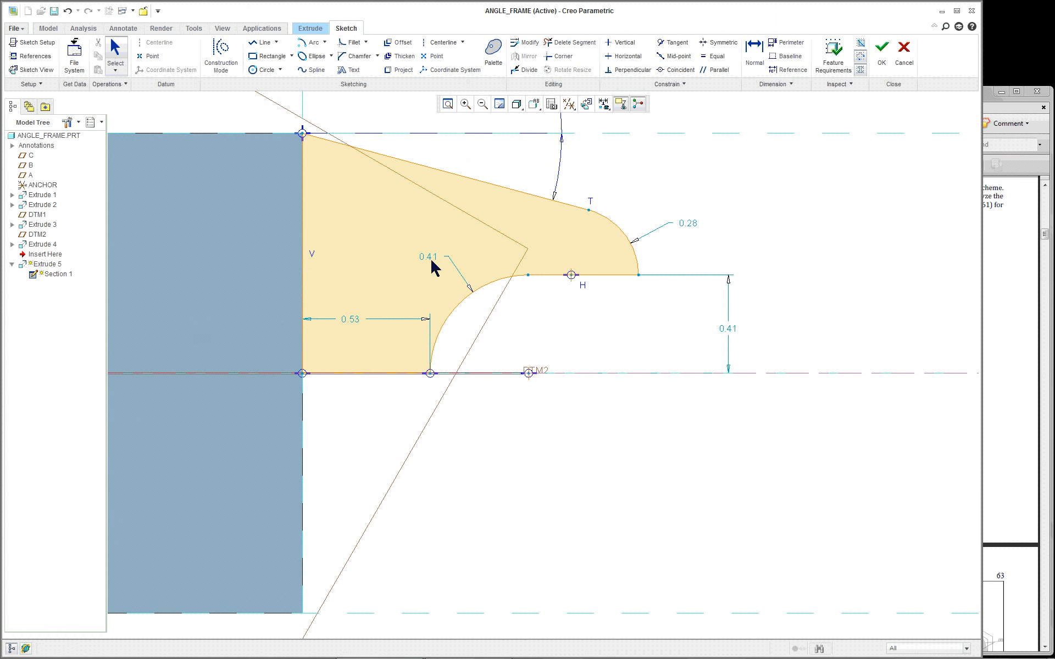
Re-enter the vertical 0.41 height value and compare it with the reference drawing PDF
double_click(728, 330)
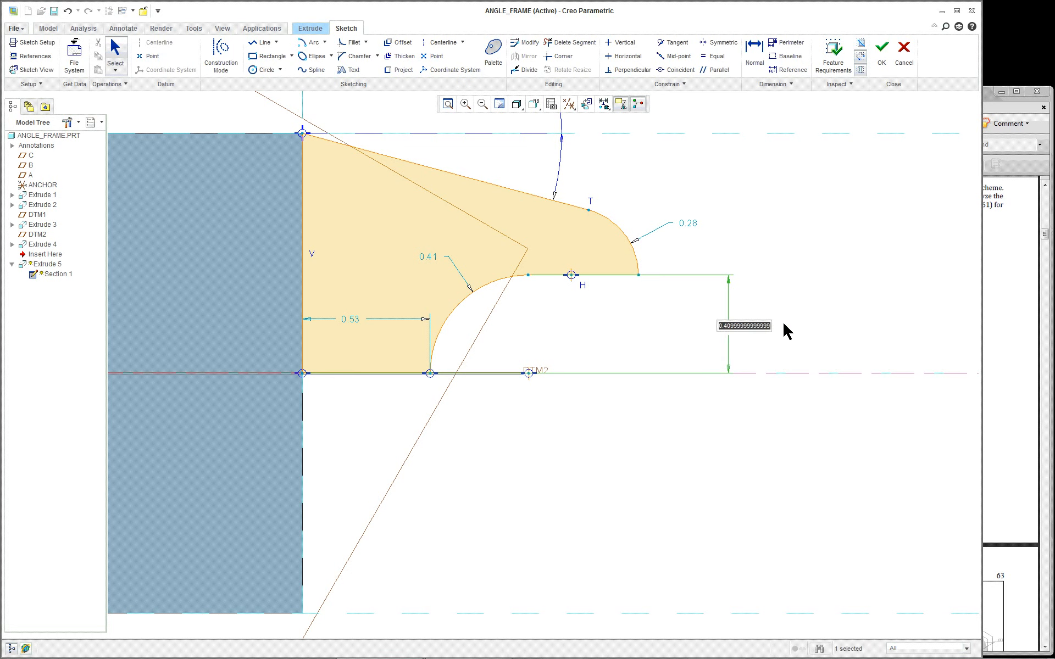
key(BackSpace)
key(Return)
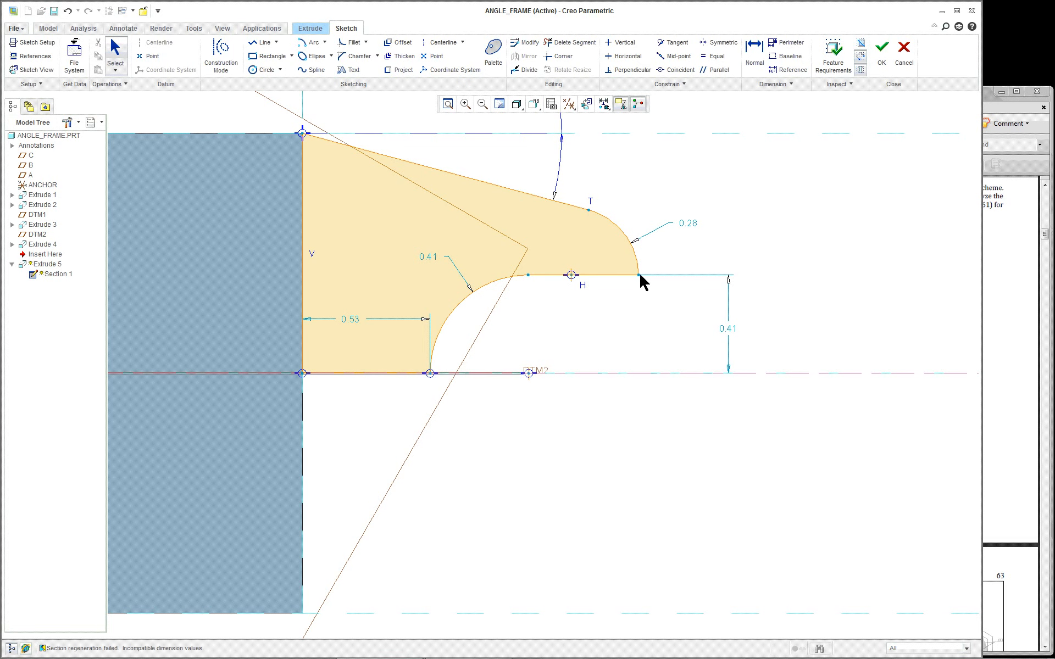
scroll(748, 332, up, 2)
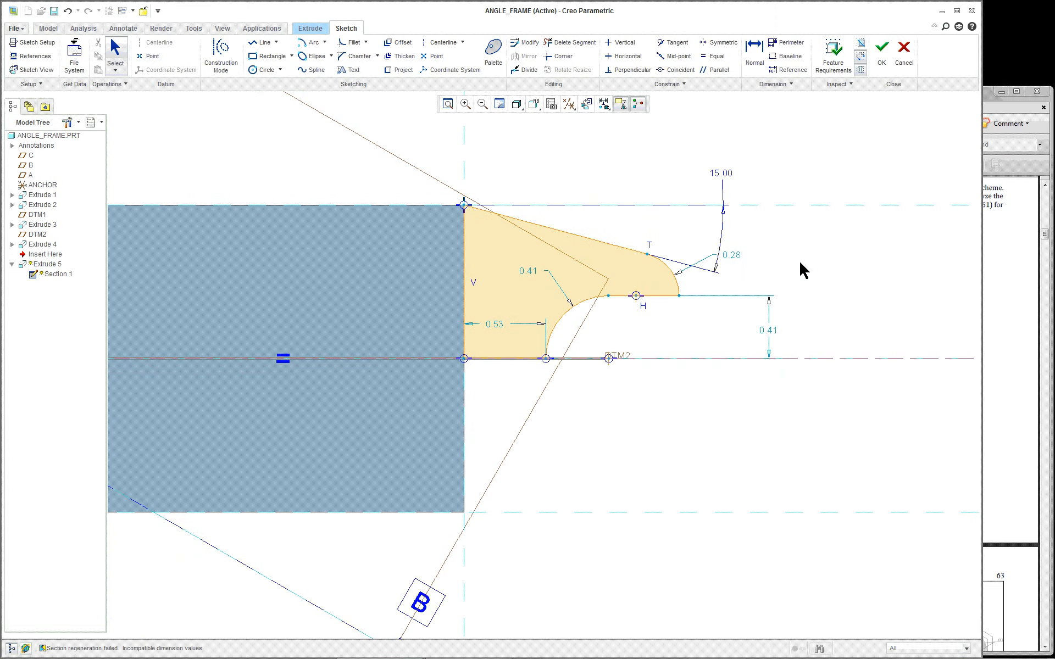
scroll(799, 264, down, 1)
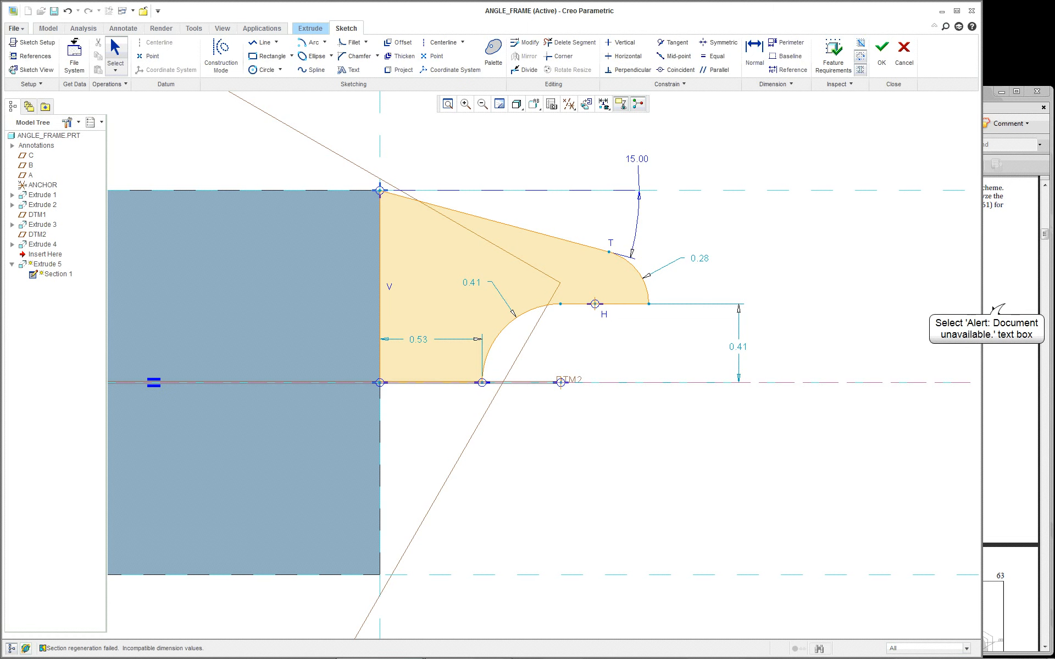
key(alt+Tab)
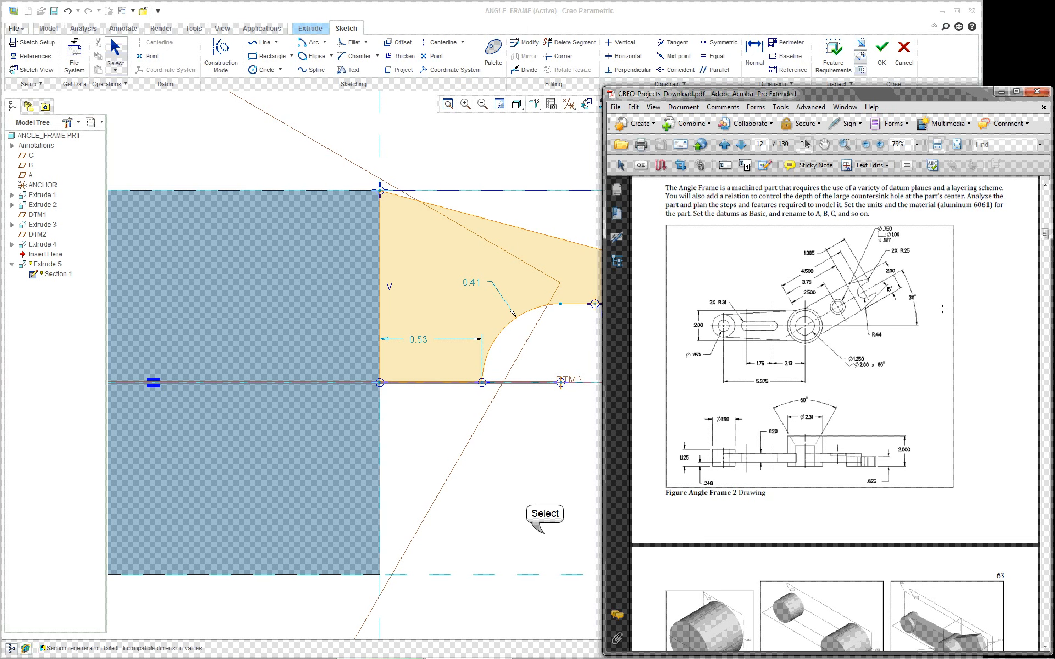
click(522, 523)
scroll(519, 519, down, 4)
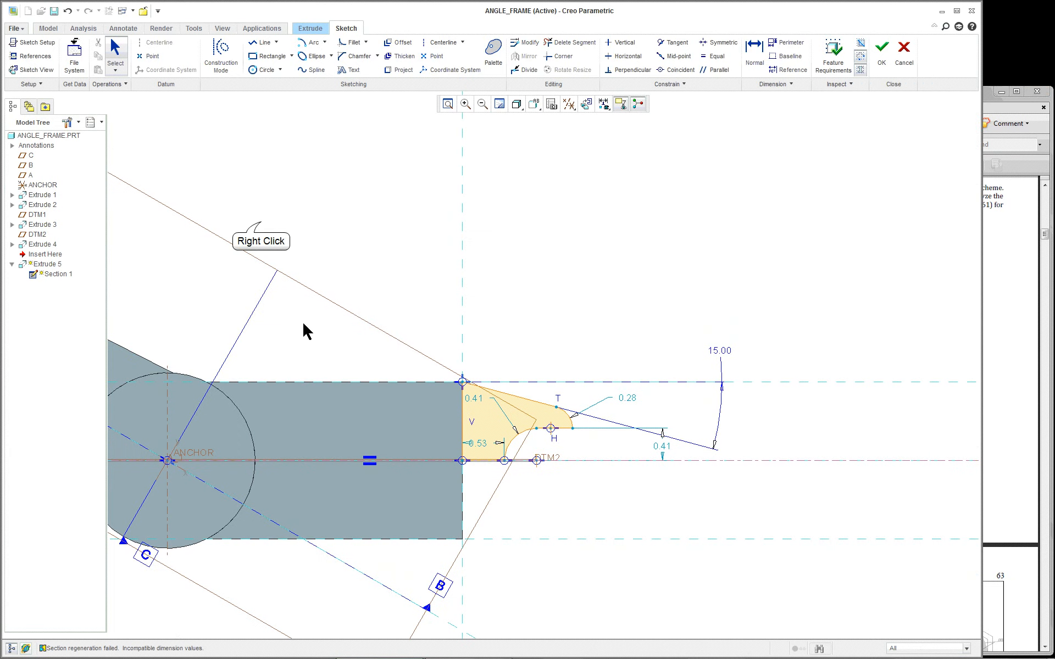
Add a 4.69 horizontal dimension from the profile's DTM2 end point to ANCHOR
right_click(260, 229)
click(284, 338)
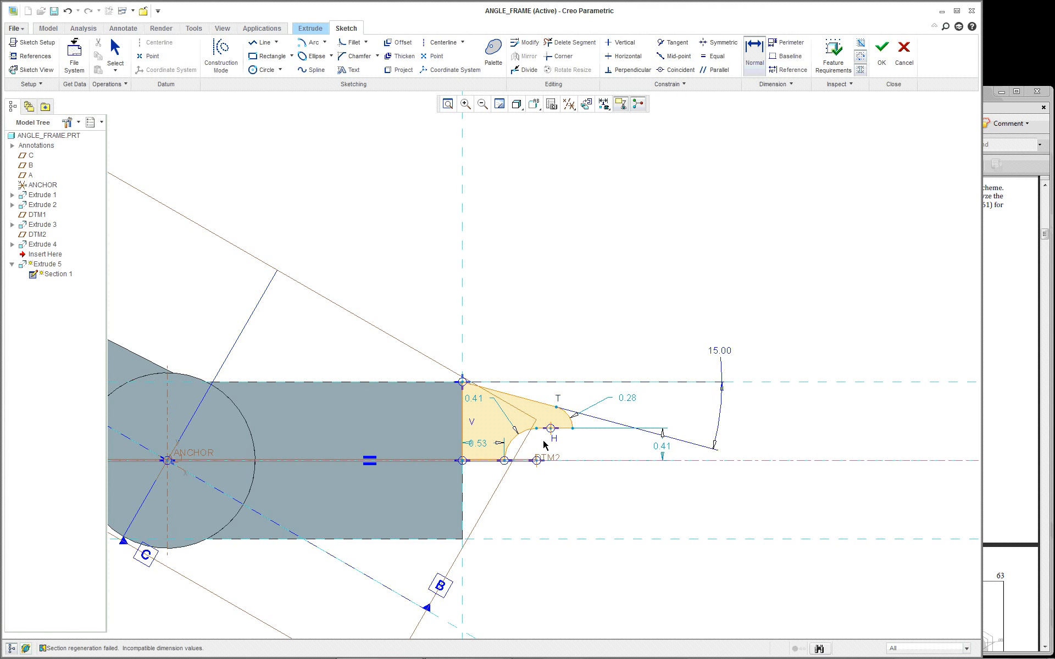
scroll(529, 492, up, 1)
click(538, 457)
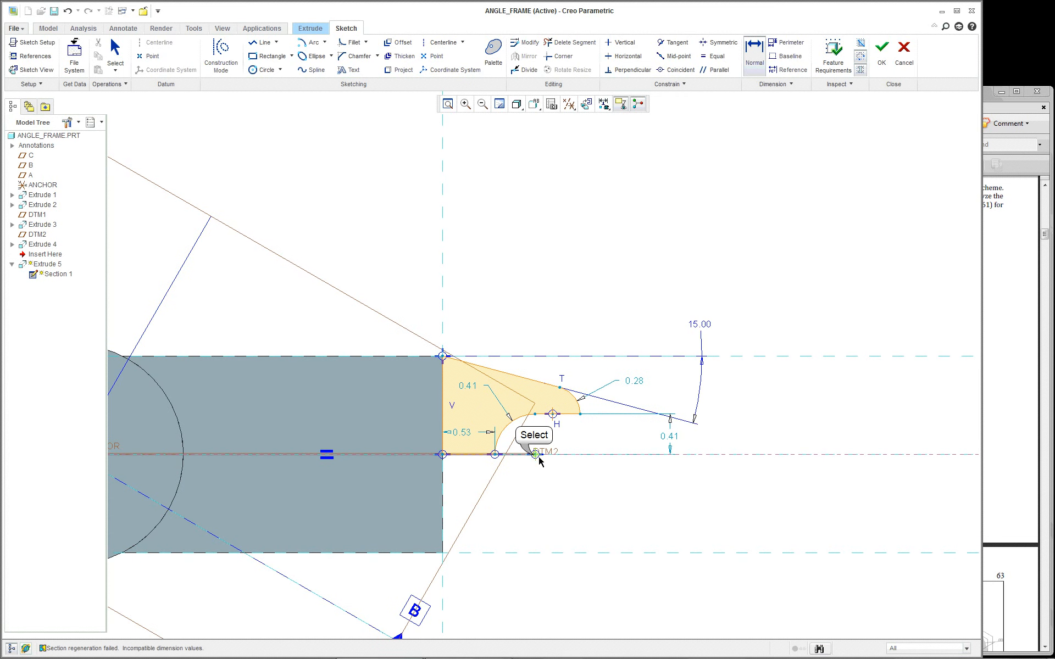
scroll(433, 467, down, 2)
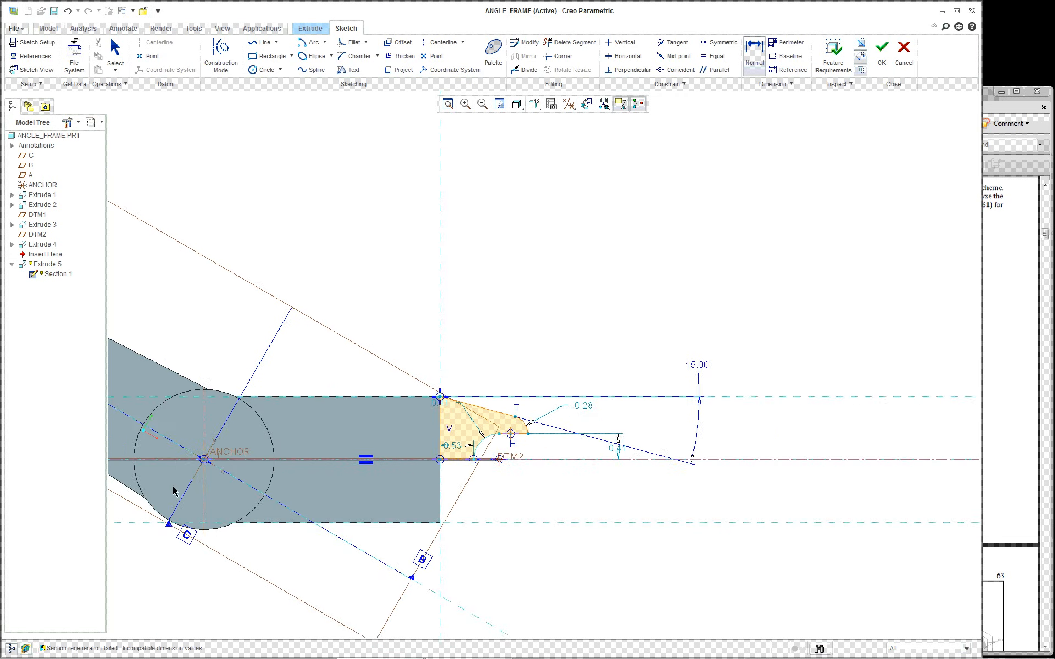
scroll(200, 467, up, 2)
click(208, 452)
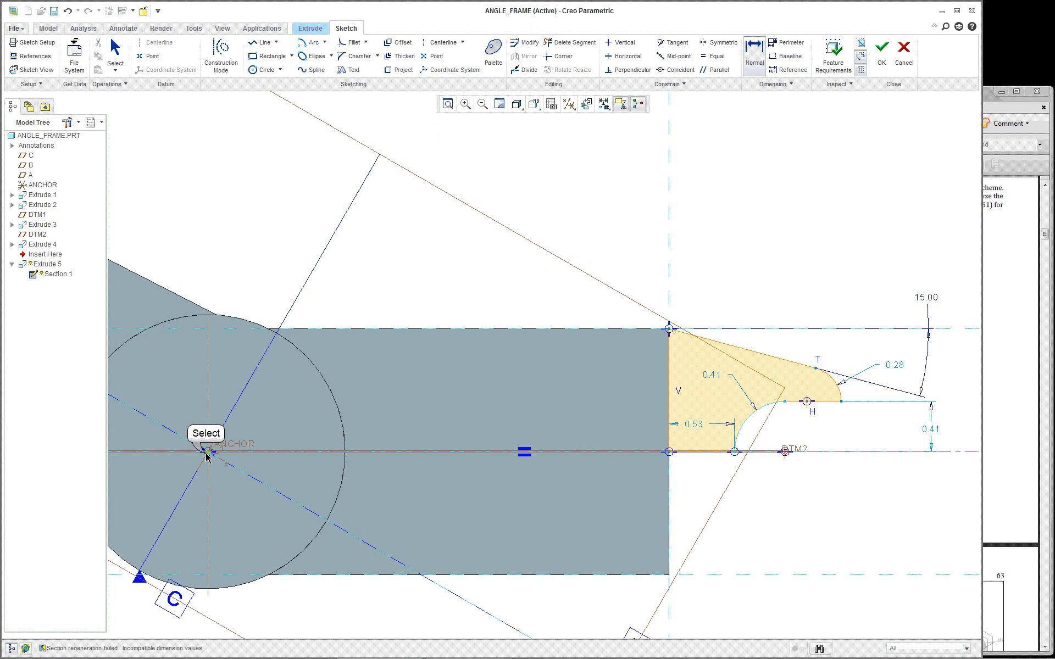
middle_click(446, 258)
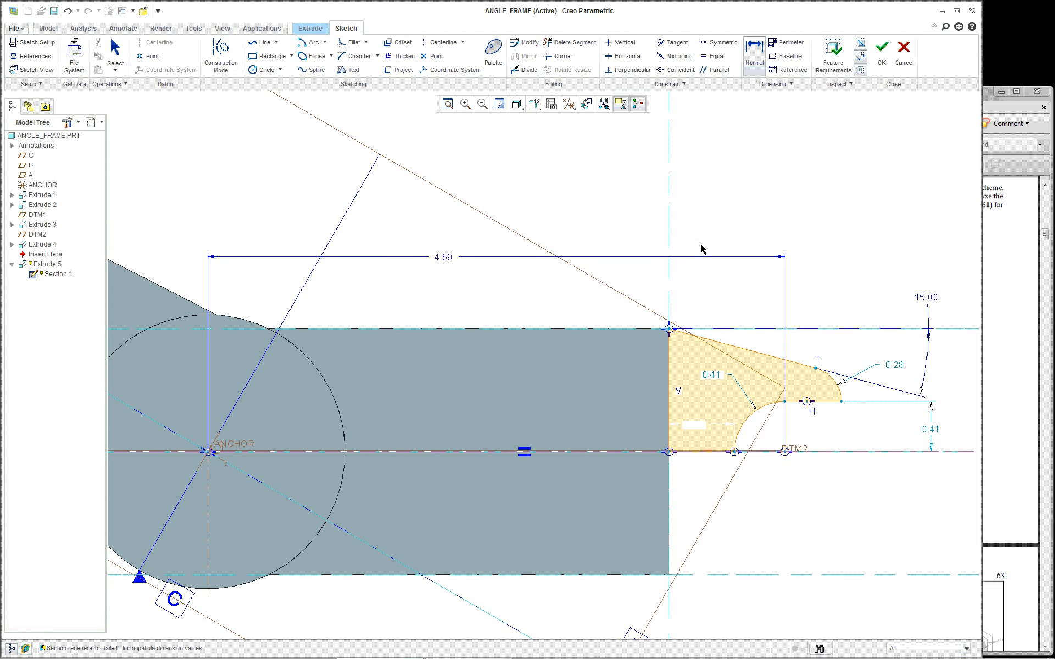
scroll(873, 380, up, 1)
scroll(907, 464, down, 3)
scroll(952, 484, up, 3)
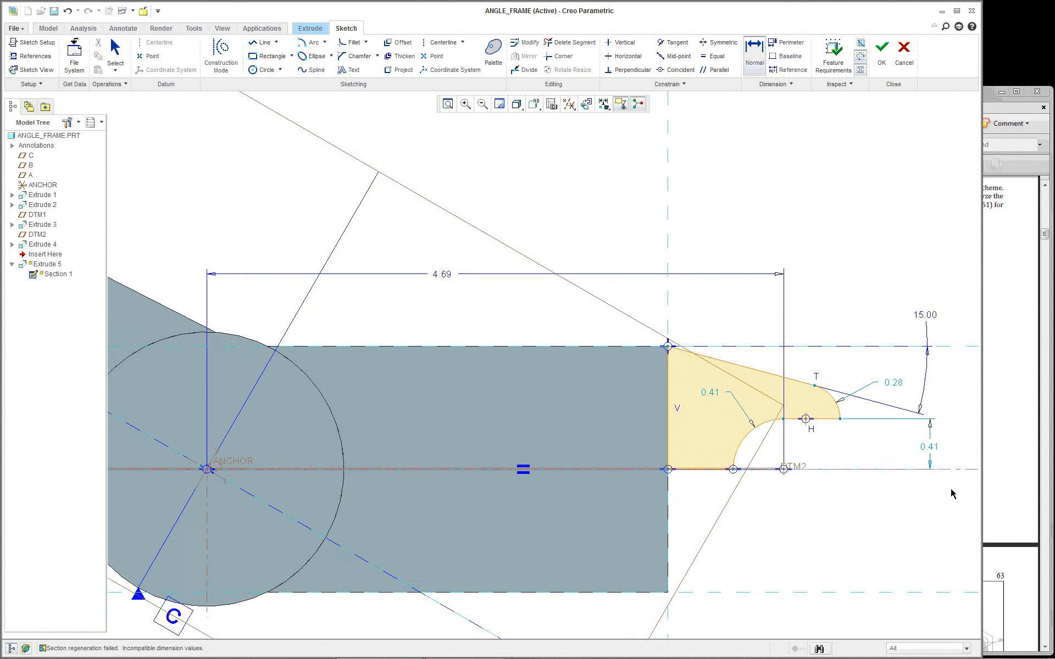
shift+middle_drag(945, 493, 866, 466)
scroll(865, 466, down, 3)
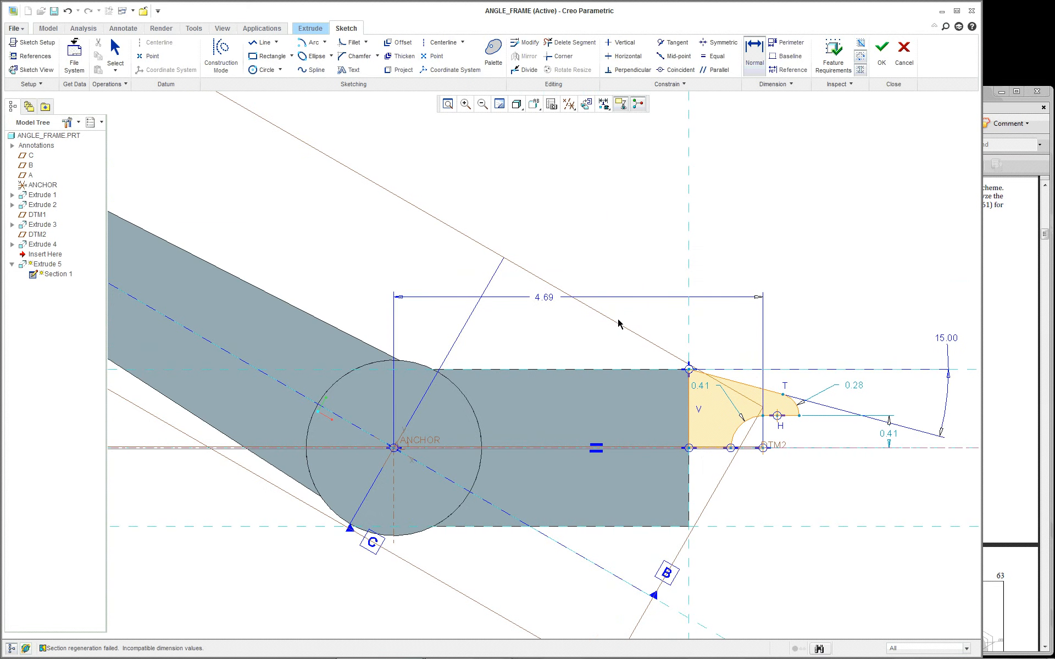
scroll(883, 475, up, 1)
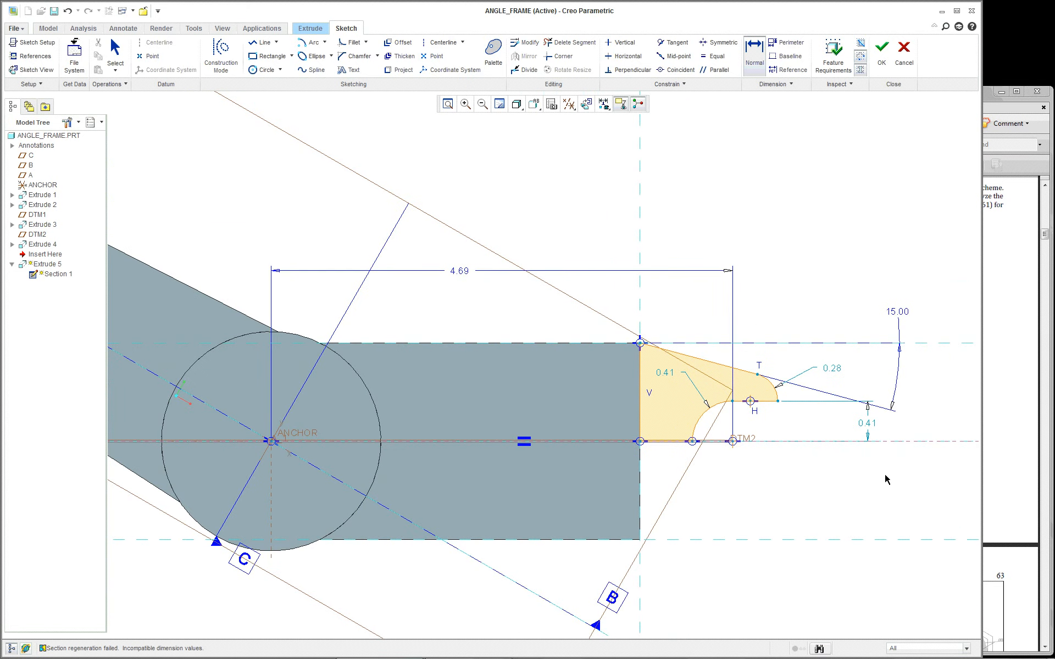
scroll(900, 463, up, 1)
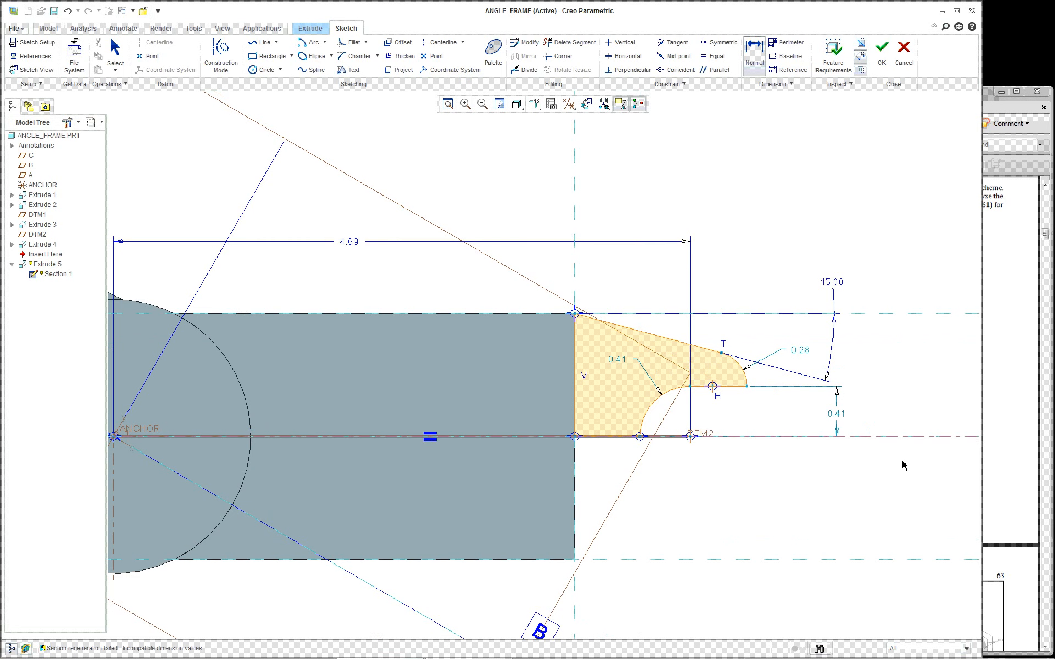
click(1025, 403)
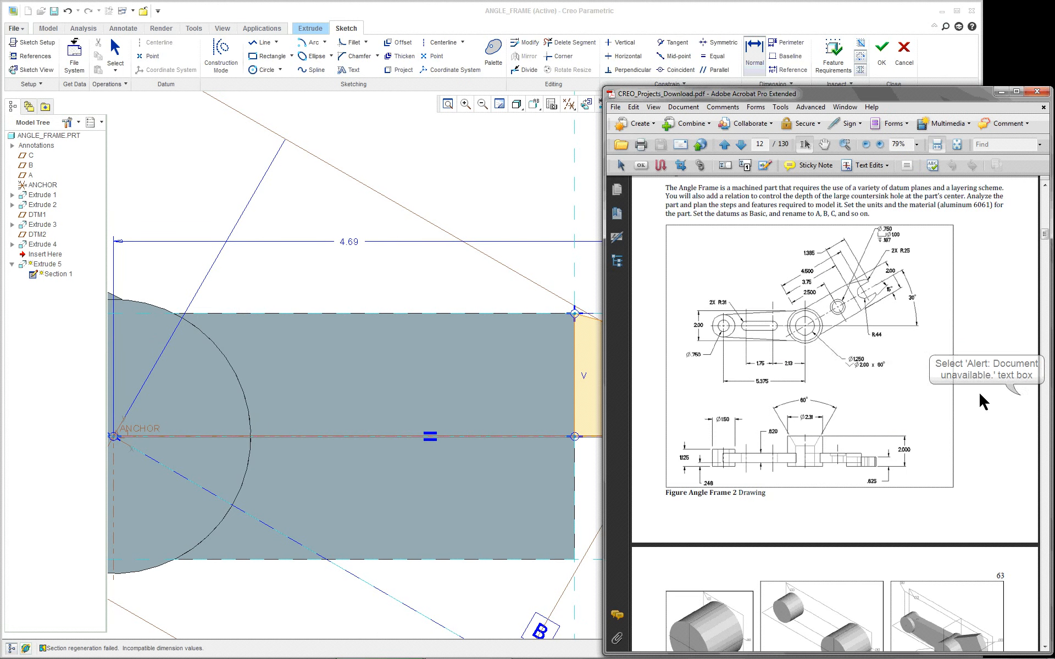
click(882, 382)
scroll(881, 382, up, 3)
scroll(881, 381, down, 6)
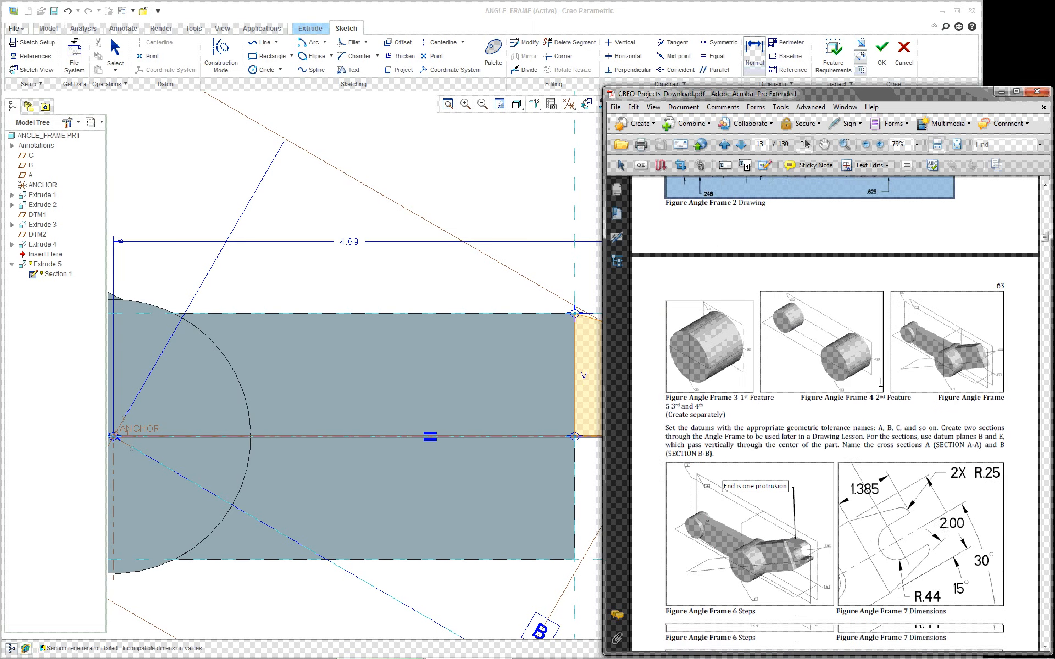
scroll(880, 381, down, 3)
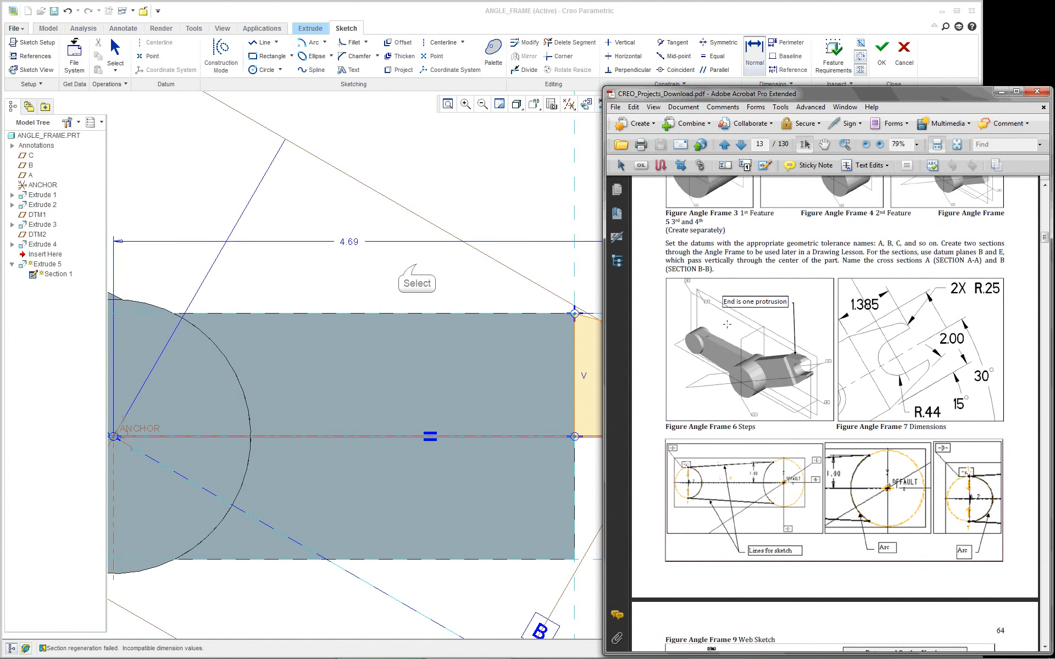
click(422, 268)
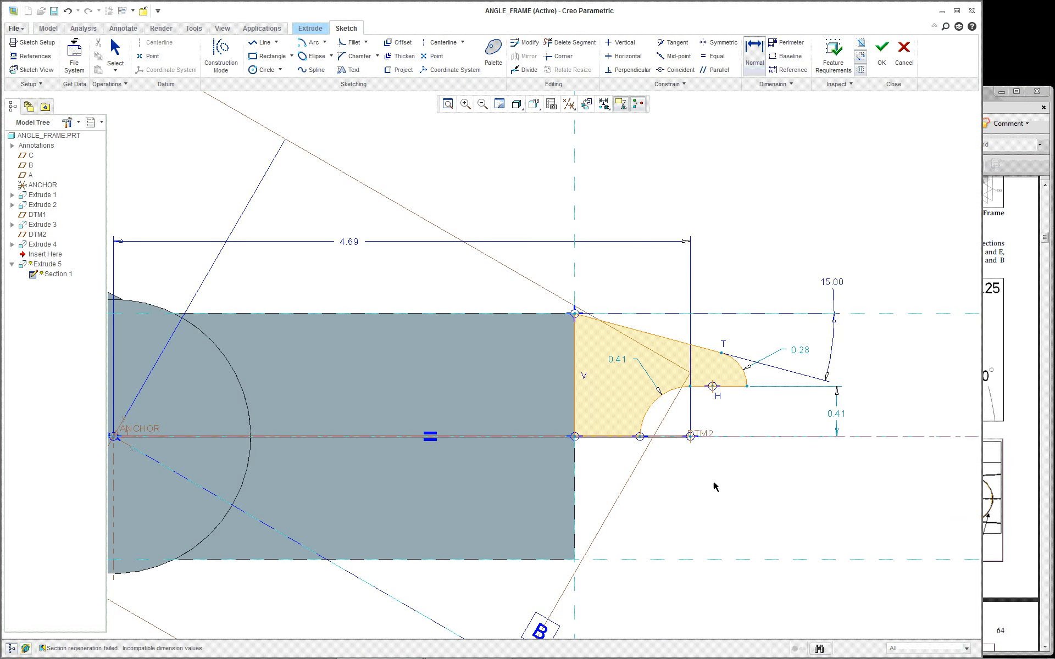
scroll(713, 487, down, 1)
scroll(756, 531, up, 2)
scroll(683, 420, down, 1)
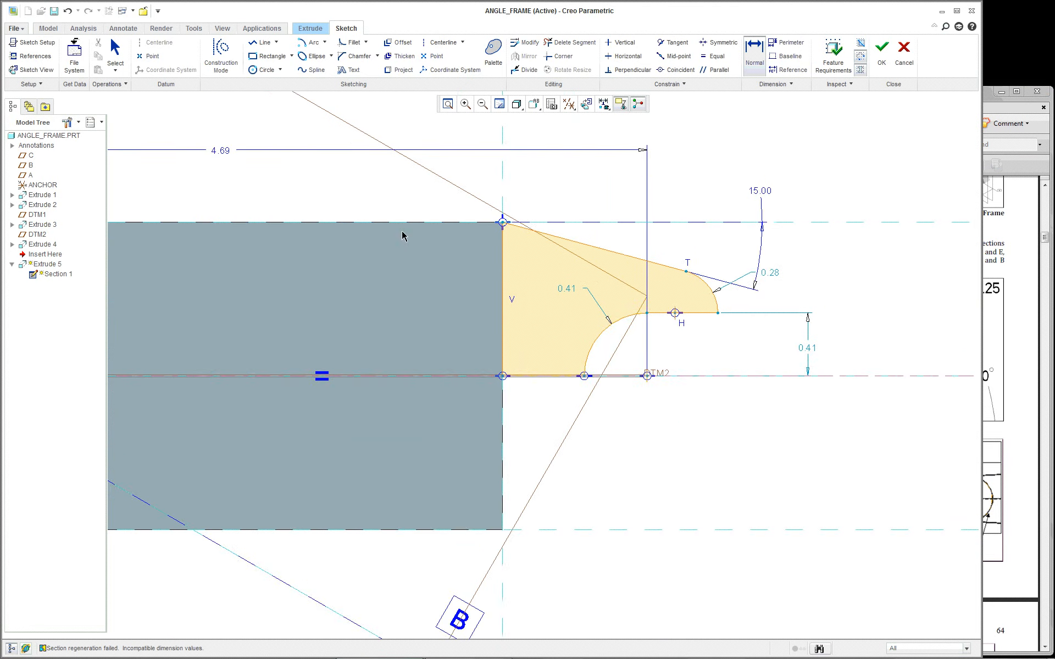
scroll(386, 230, down, 2)
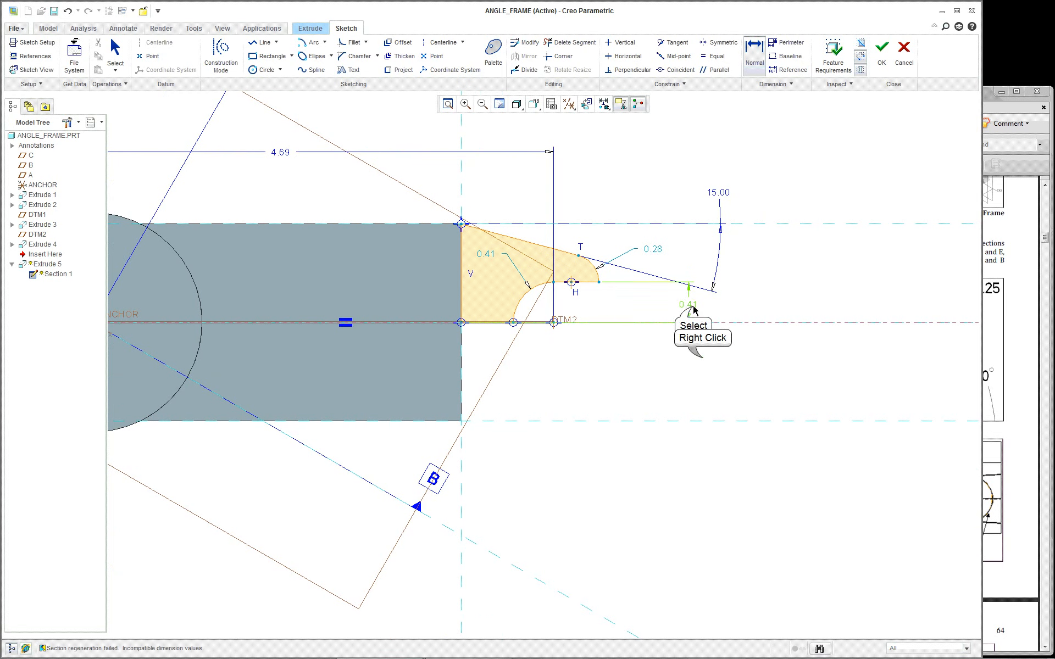
right_click(703, 361)
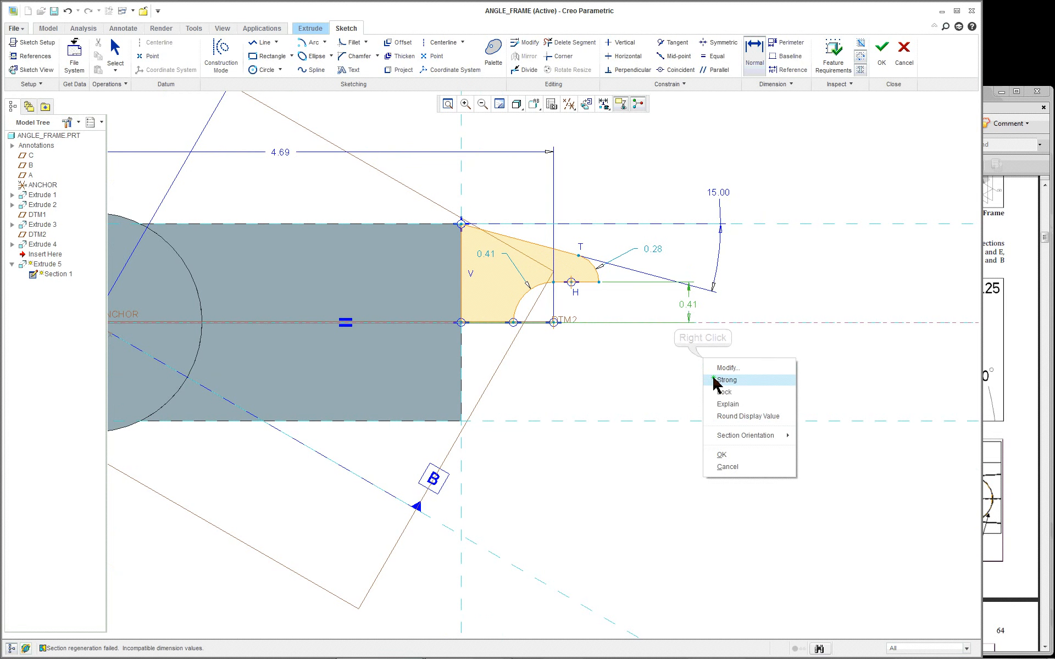
click(638, 390)
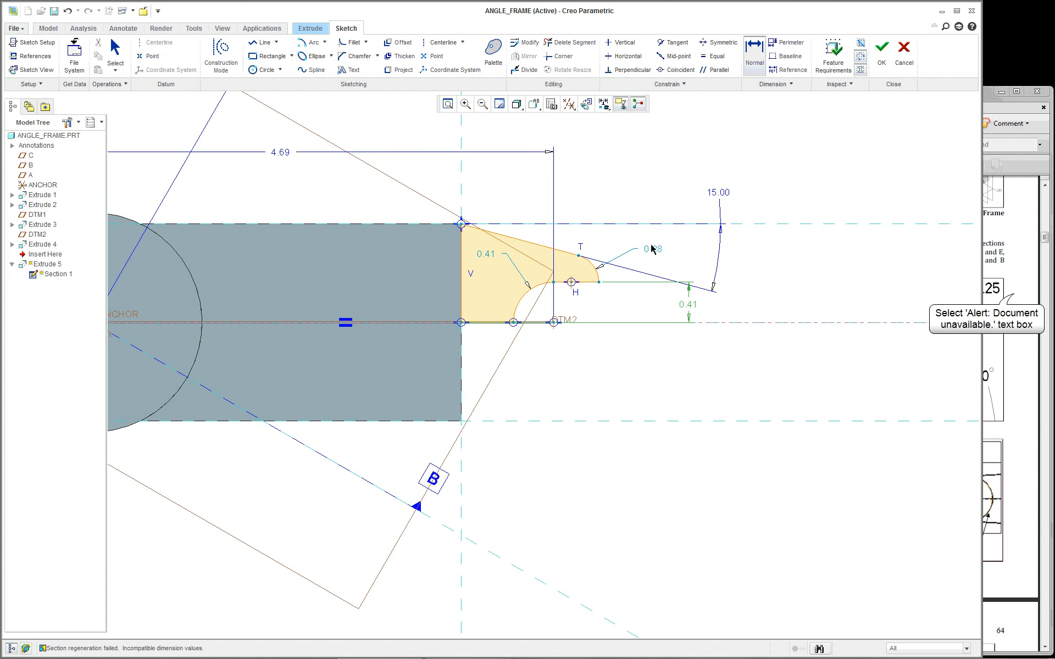
click(1015, 298)
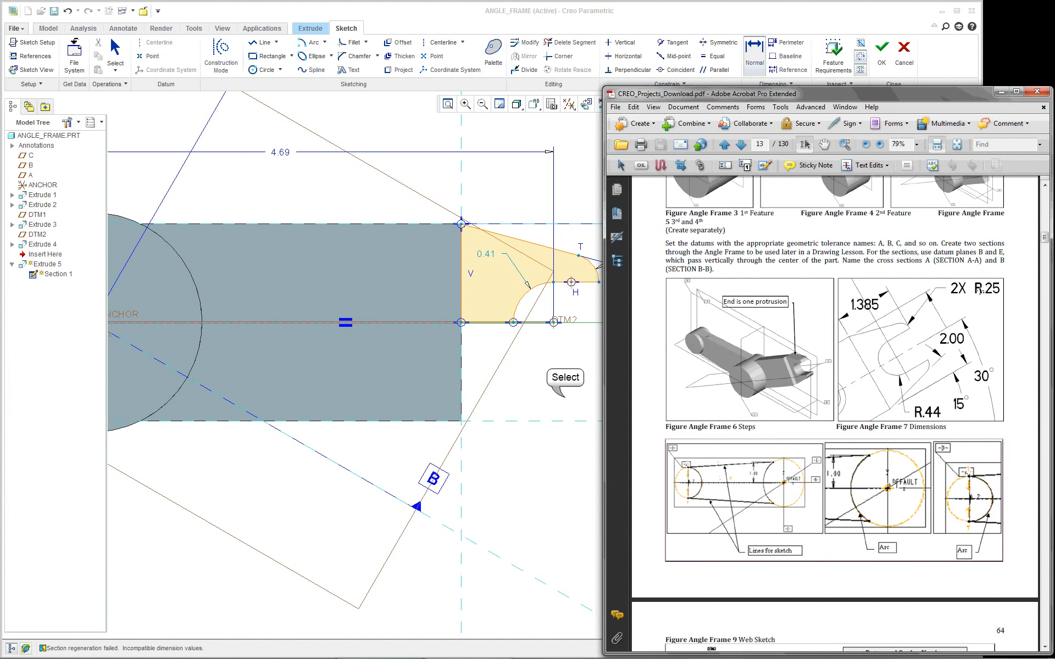
click(593, 357)
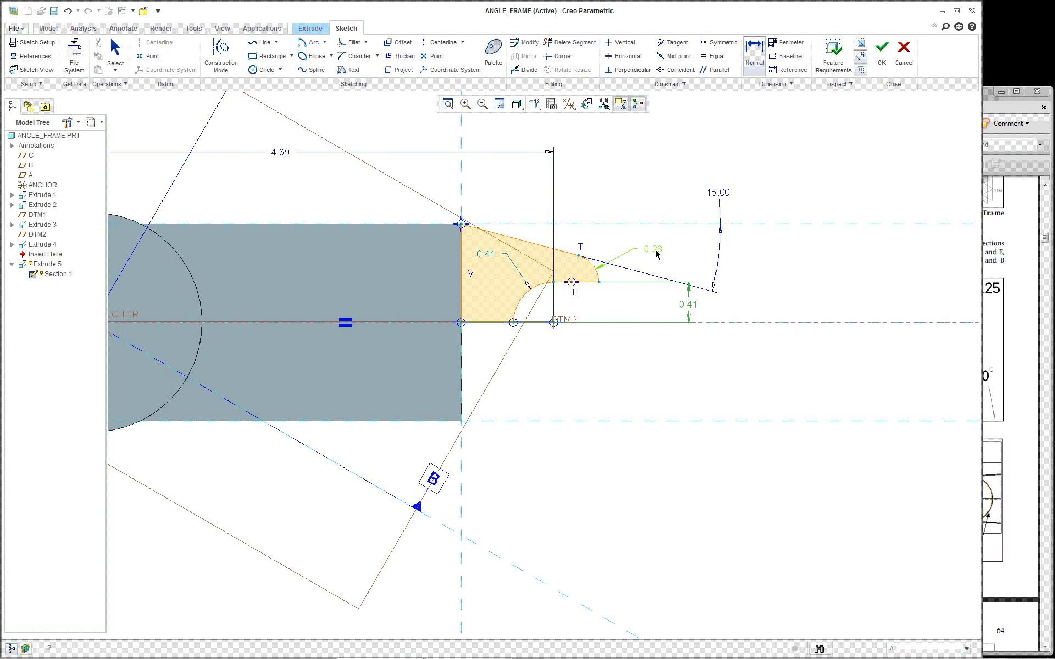
click(647, 382)
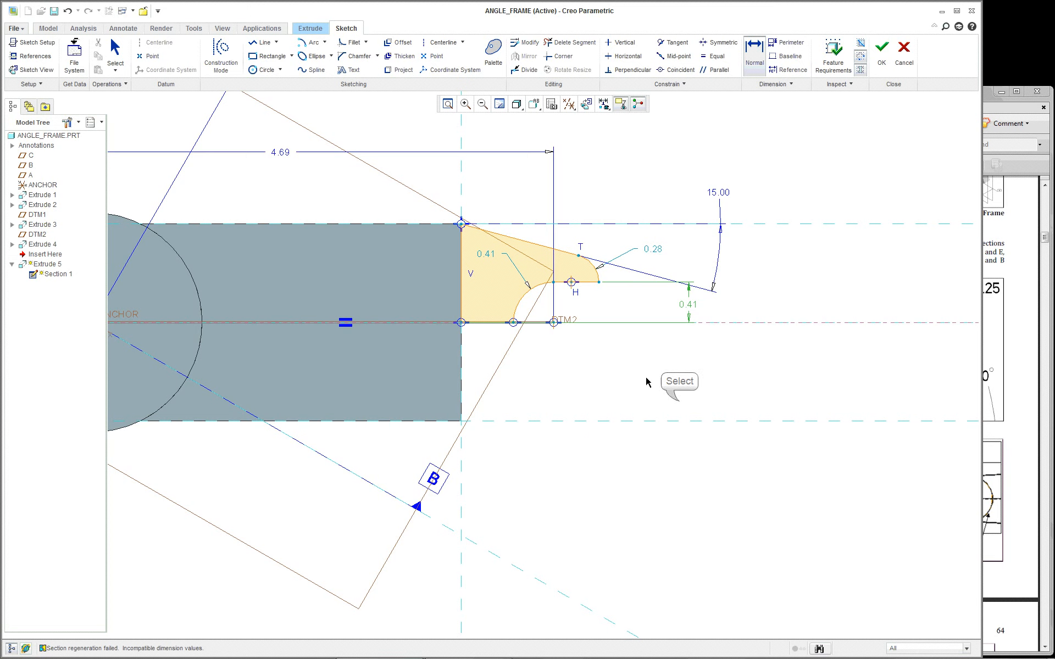
scroll(506, 311, down, 1)
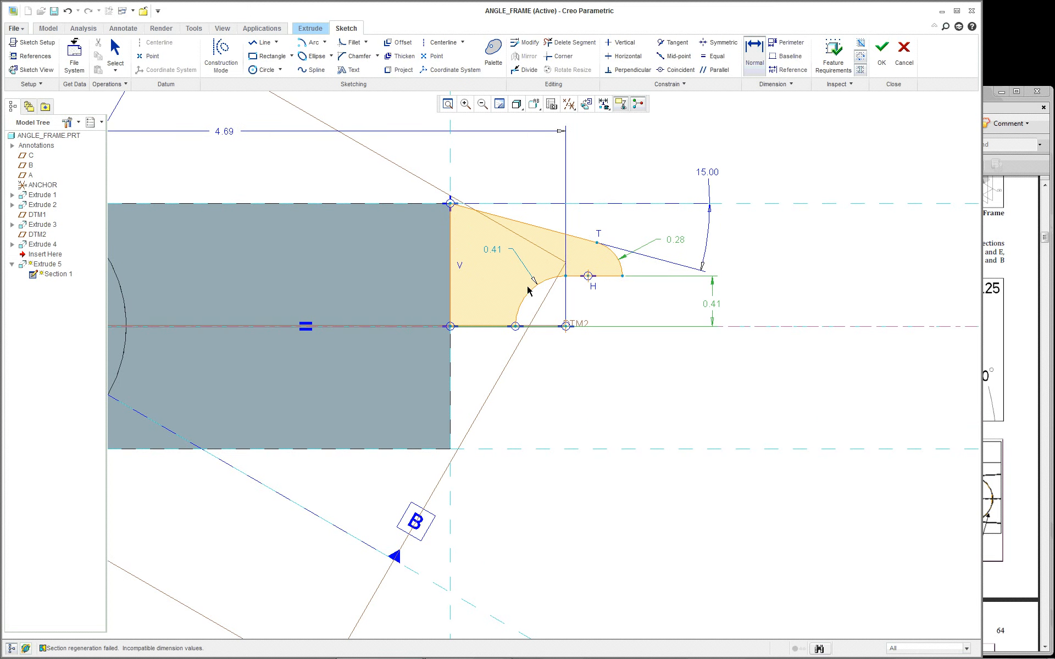
click(1012, 283)
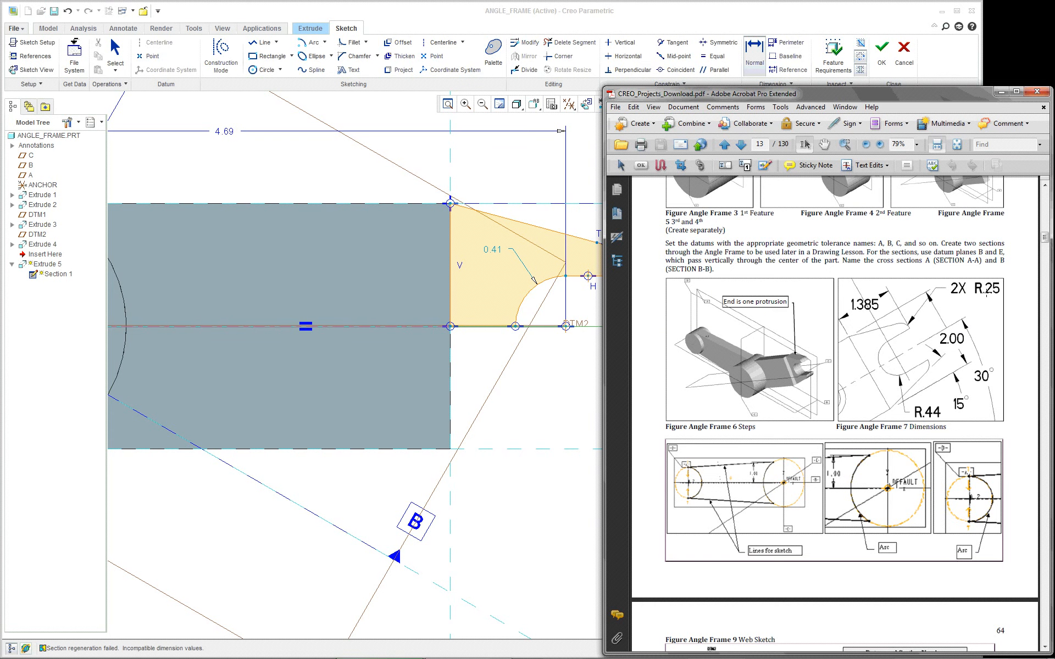
click(561, 430)
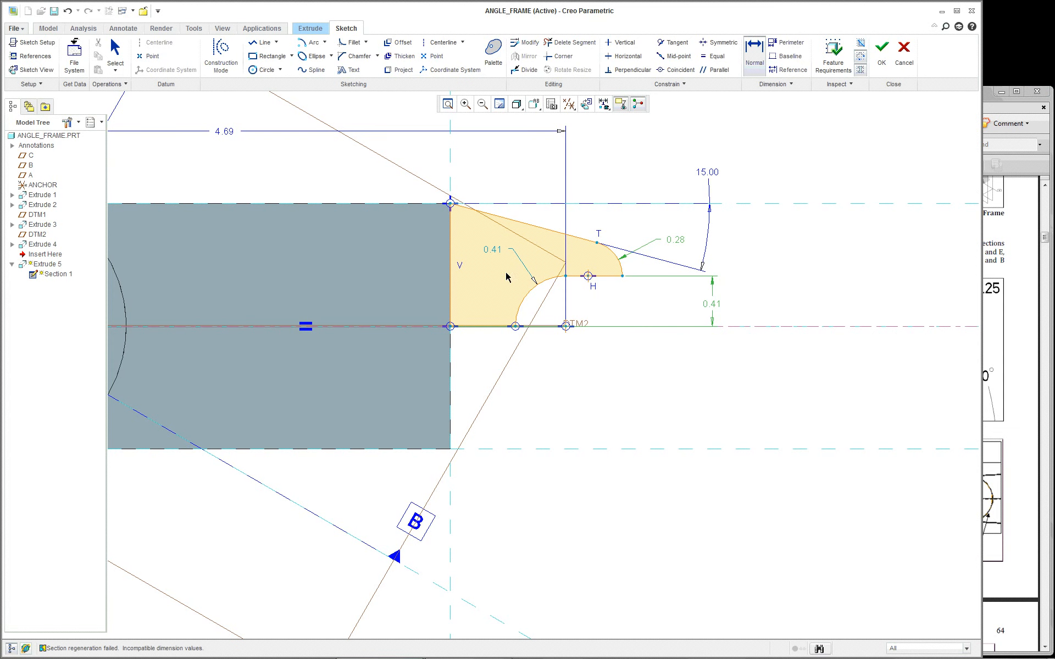
middle_click(595, 376)
scroll(577, 356, up, 2)
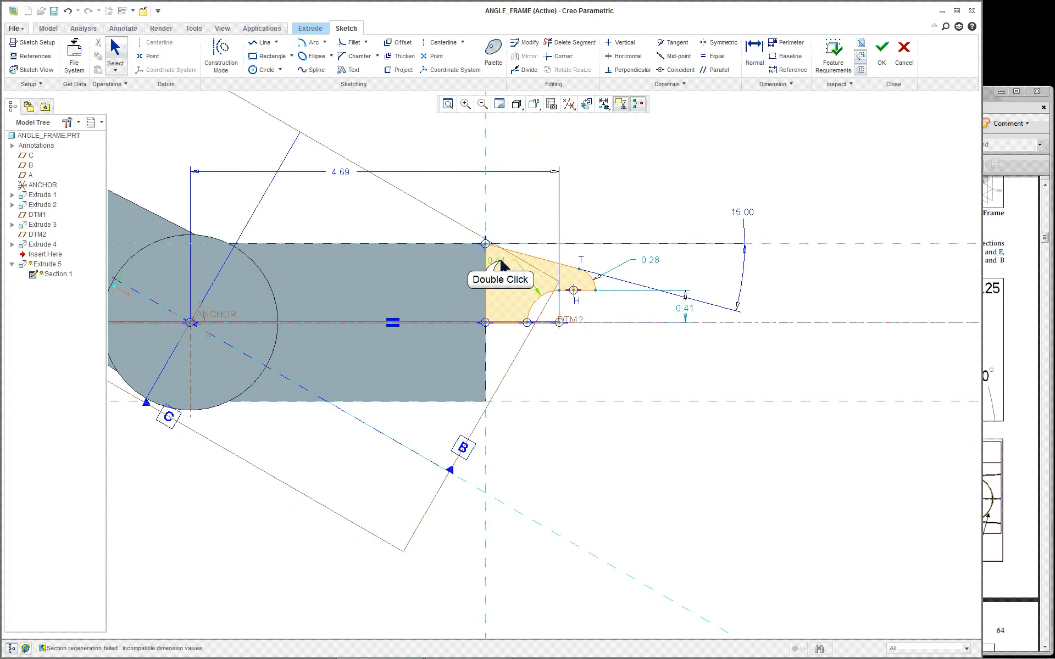
Change the lower arc's radius from 0.41 to 0.44
double_click(500, 262)
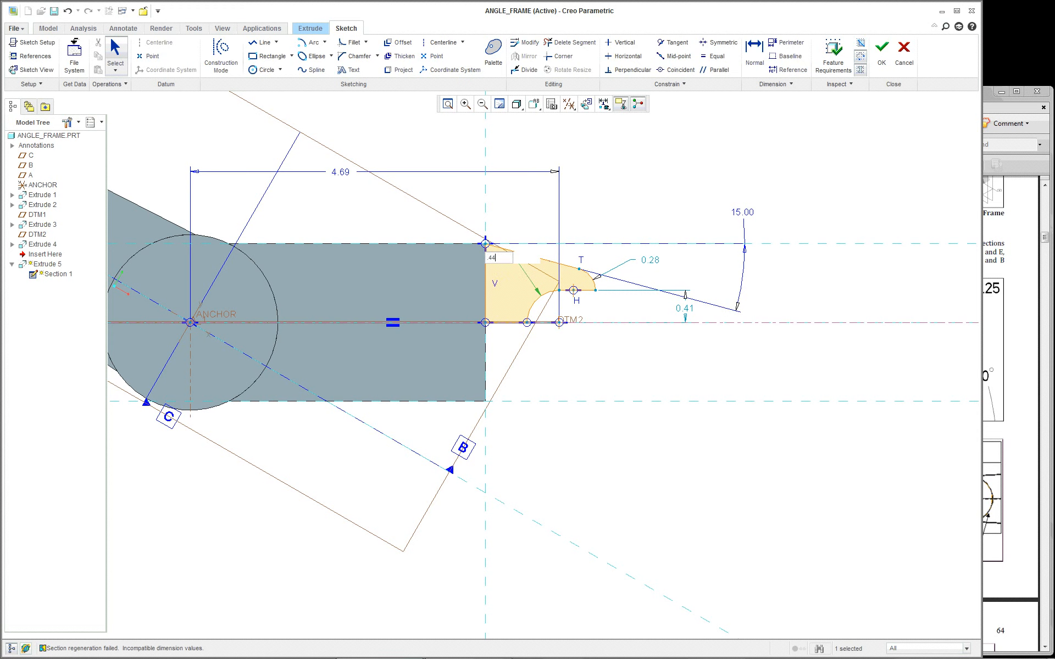
text(.44)
key(Return)
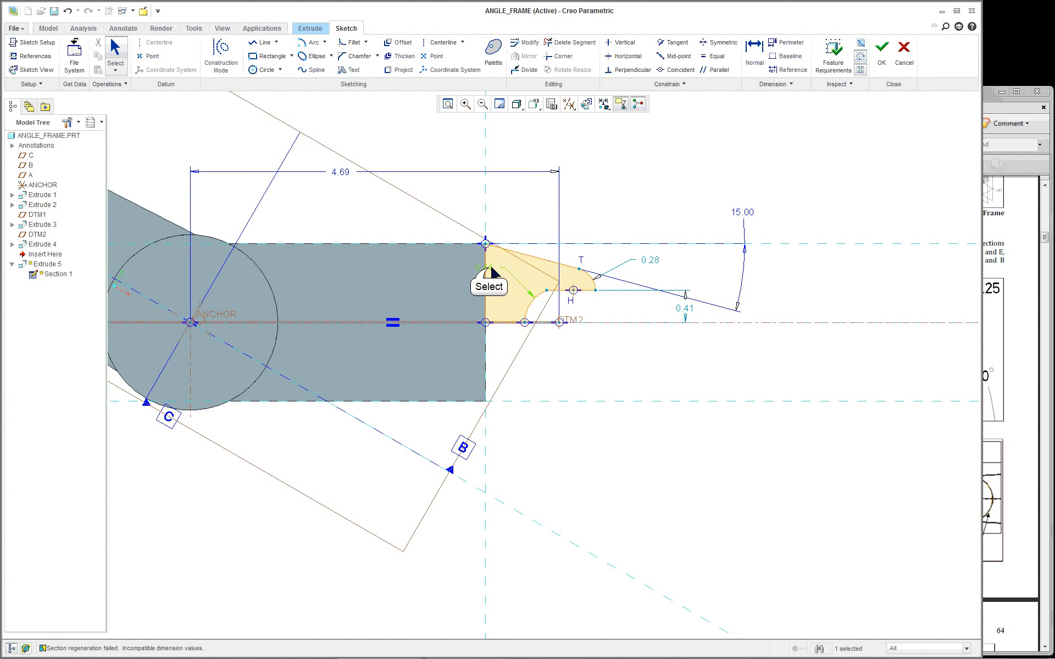
click(624, 336)
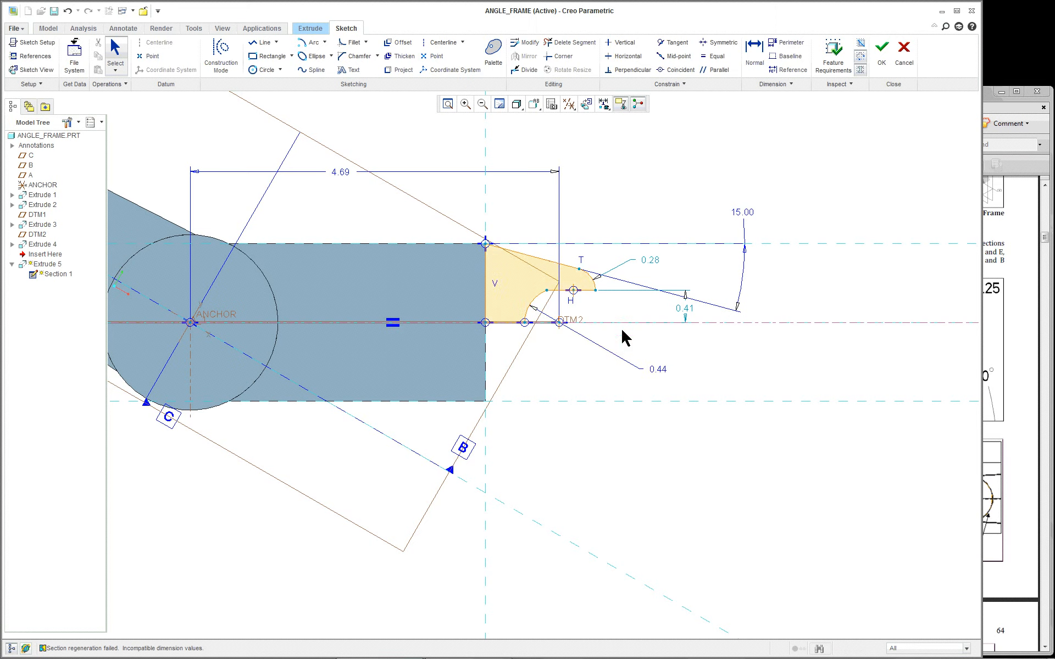
scroll(624, 336, down, 4)
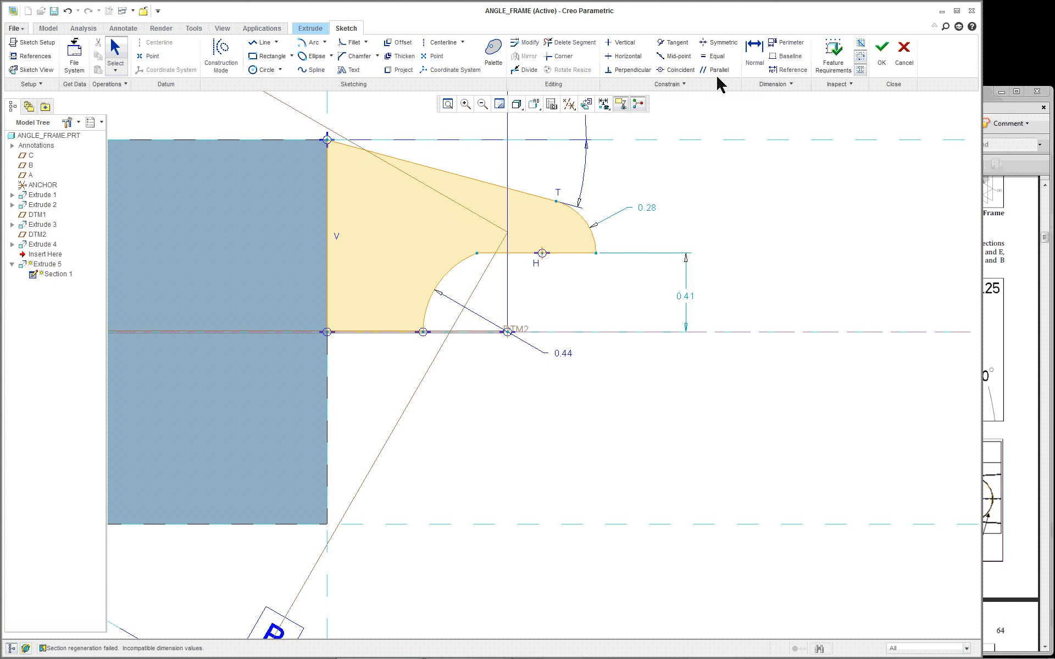
Make the short horizontal line tangent to the 0.44 arc, turning the upper arc into 0.25 radius
click(665, 44)
click(452, 276)
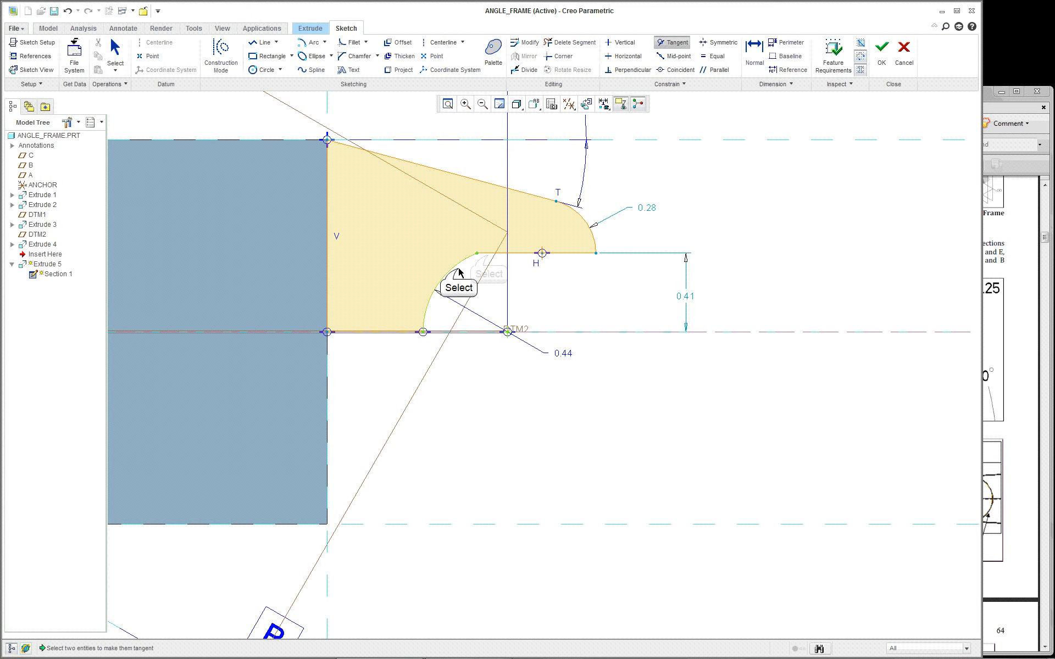
click(489, 254)
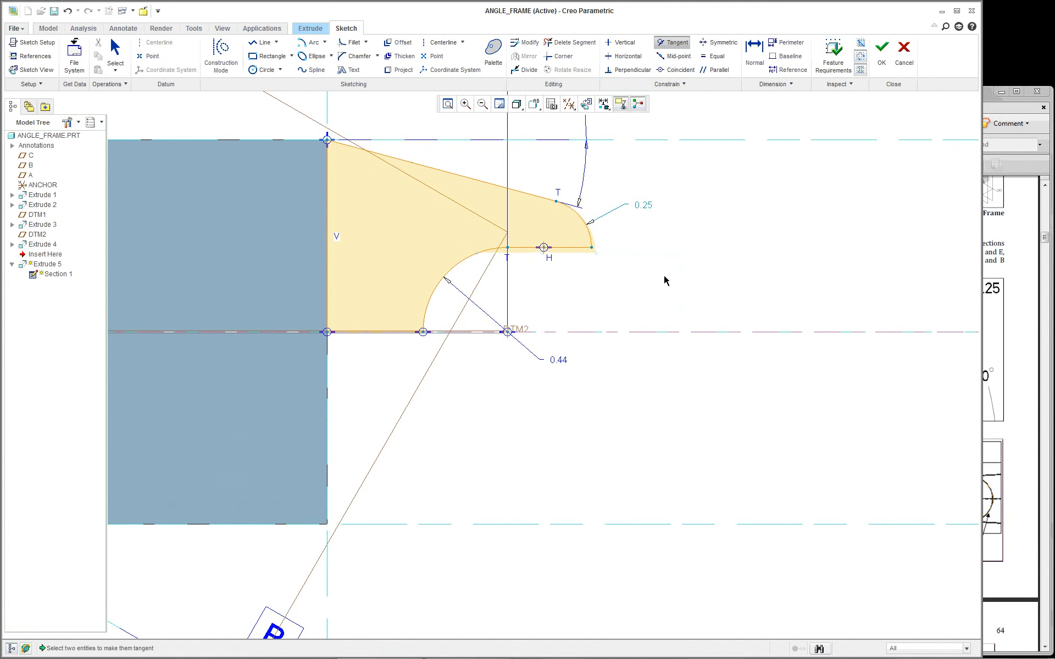
scroll(664, 277, down, 1)
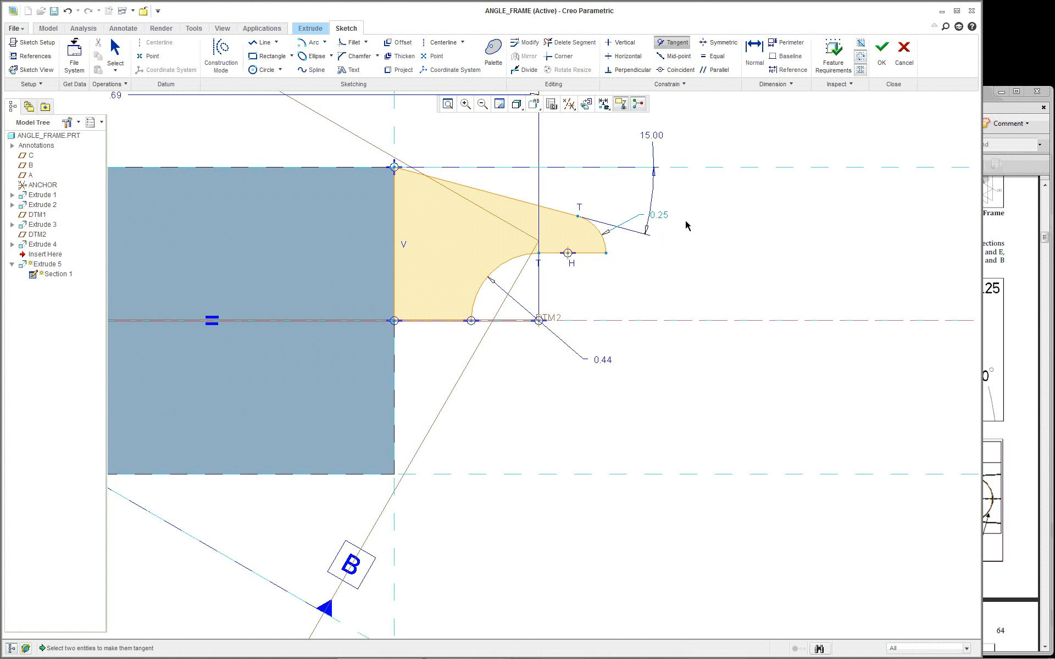
scroll(686, 226, down, 2)
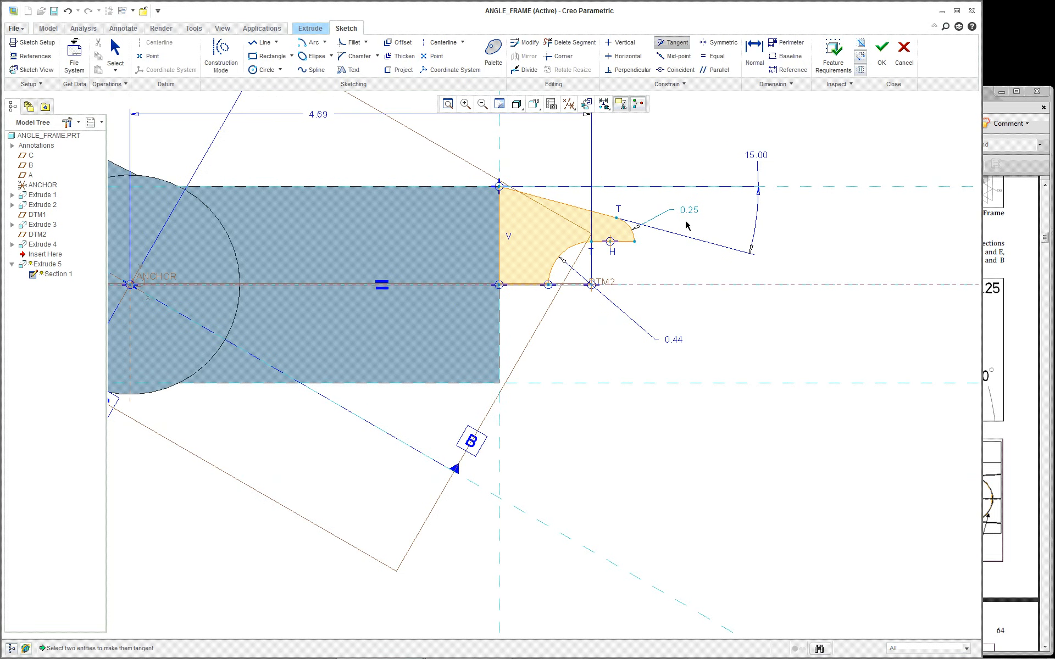
scroll(687, 225, up, 1)
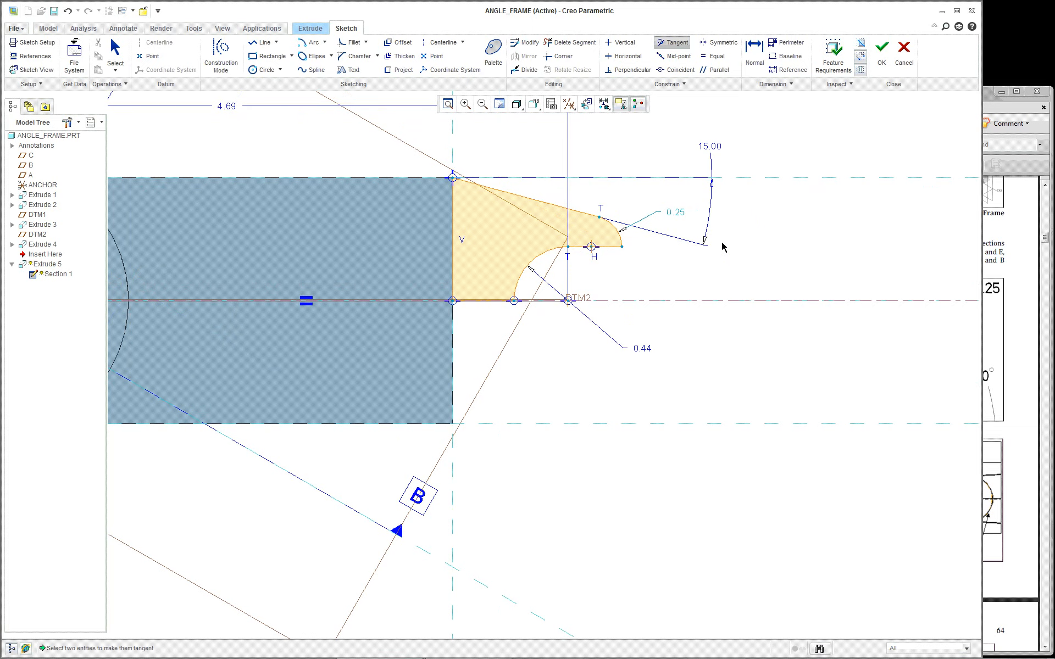
scroll(723, 246, down, 2)
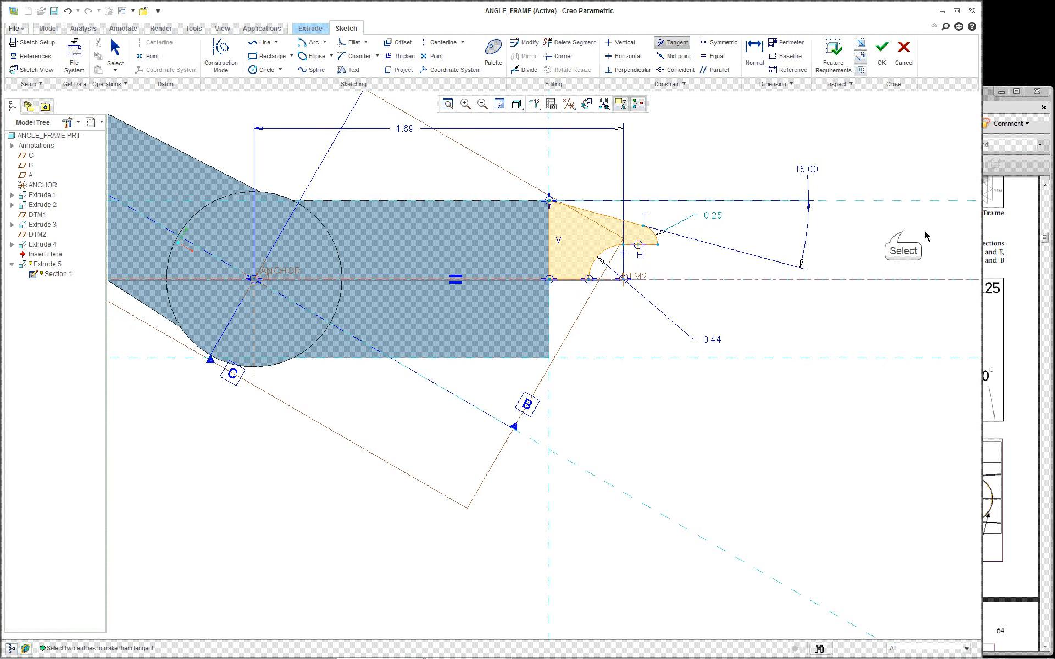
scroll(744, 240, up, 3)
scroll(745, 240, up, 1)
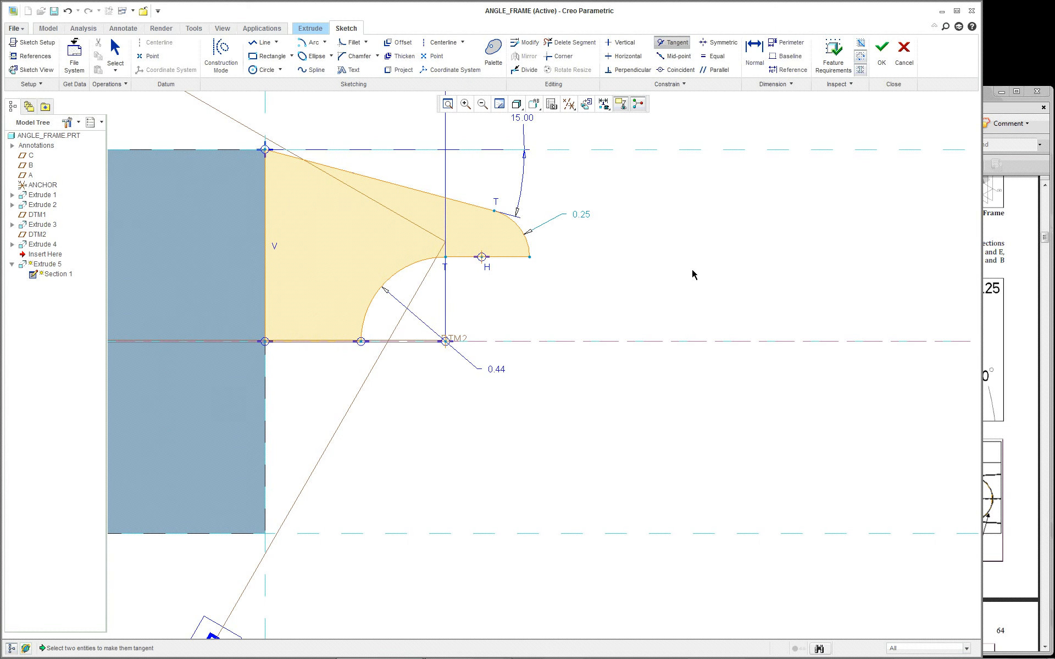
scroll(692, 273, down, 1)
click(1001, 244)
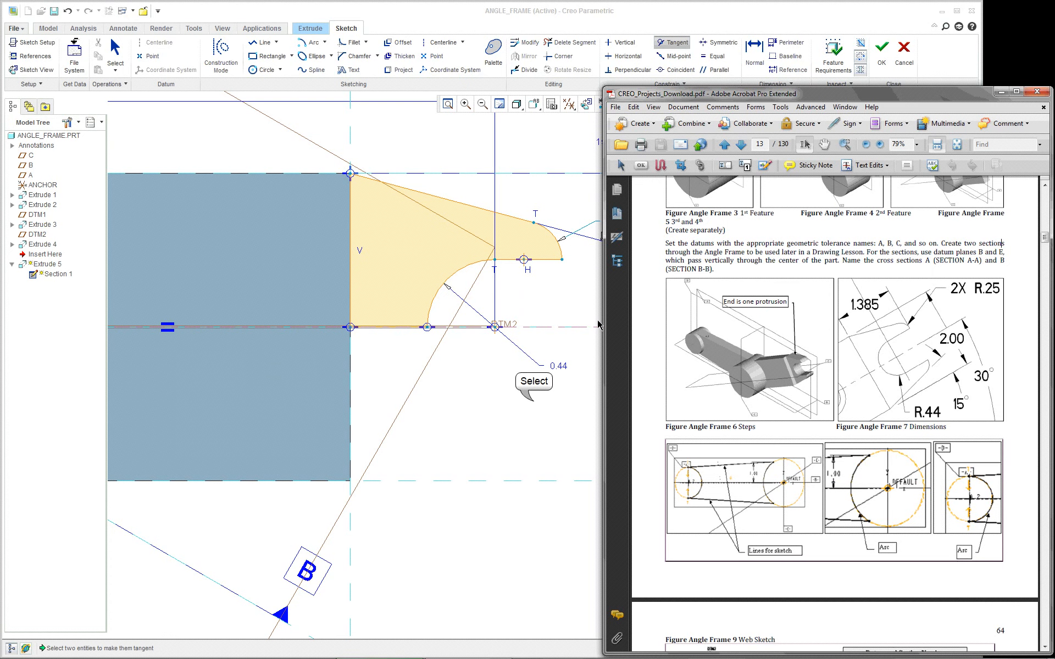
Add a horizontal length dimension from the vertical edge to the line's right endpoint
click(367, 344)
right_click(565, 262)
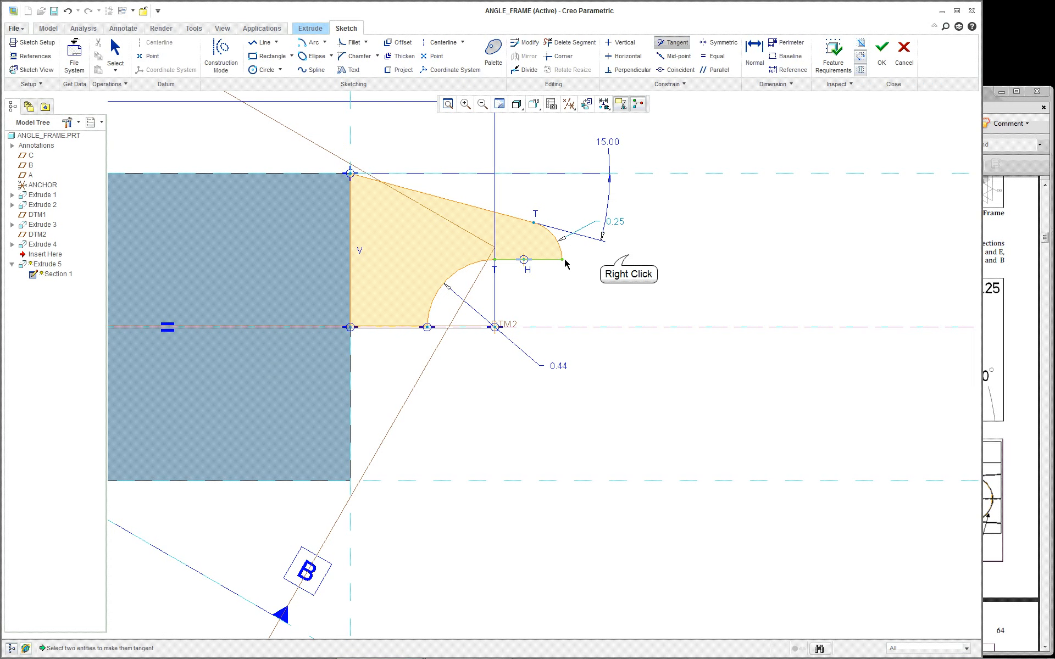
right_click(629, 258)
click(667, 369)
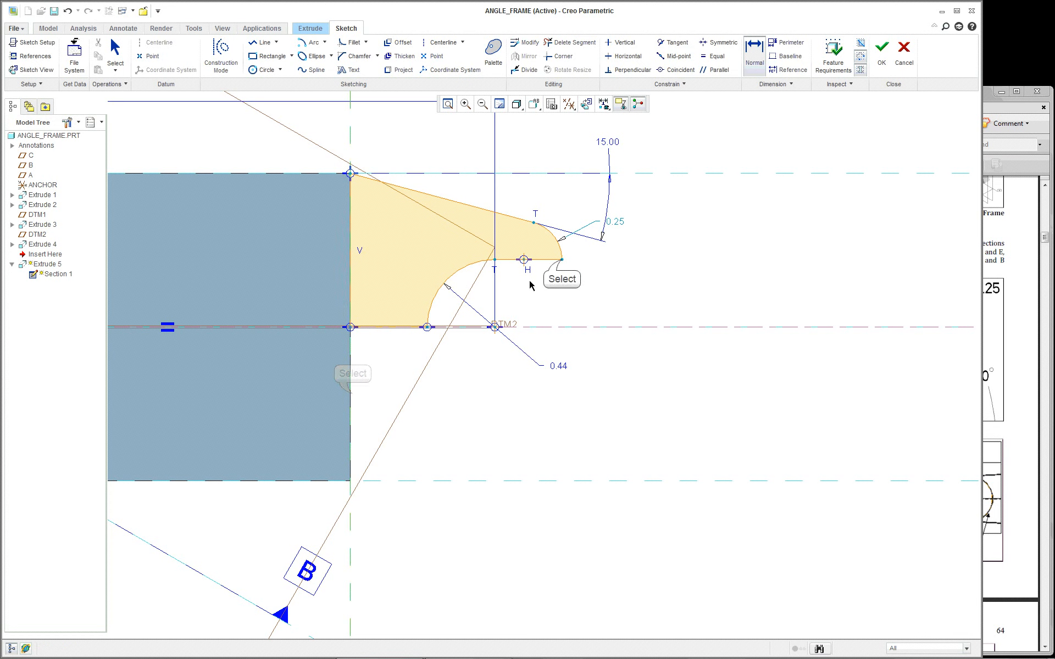
click(562, 259)
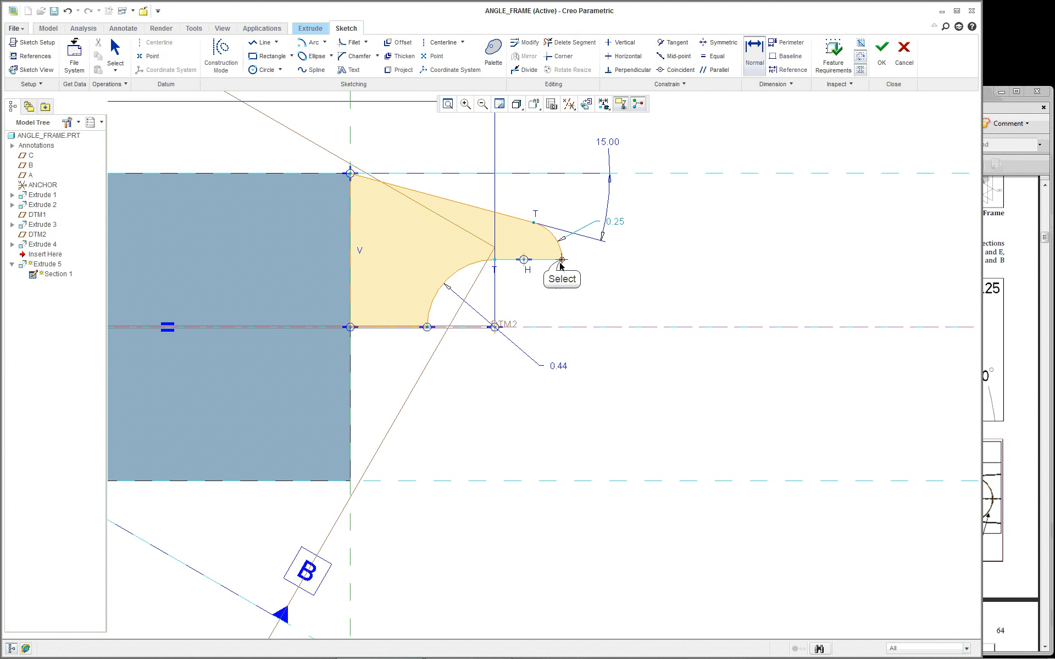
middle_click(459, 520)
scroll(642, 510, up, 2)
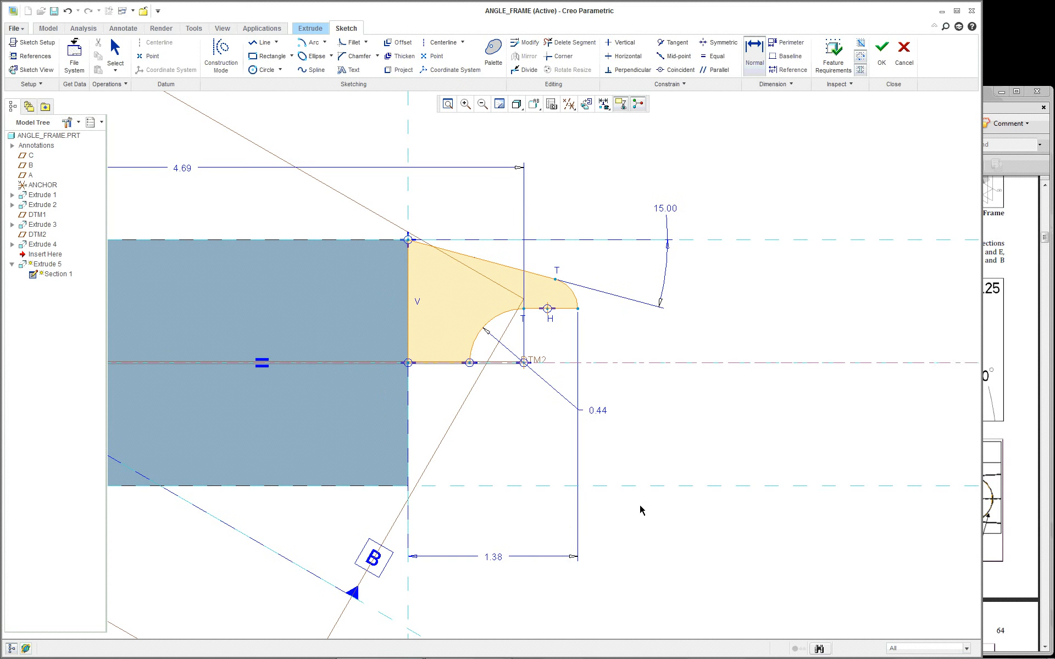
Set that length to 1.385 per the reference drawing, then box-select the whole profile
click(1016, 425)
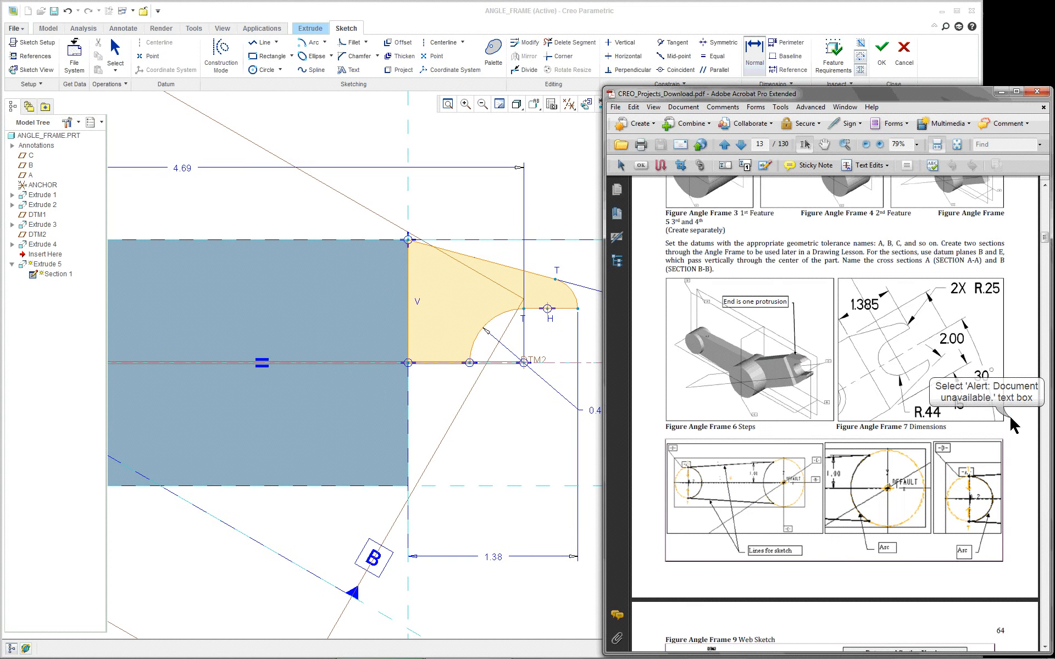
click(509, 498)
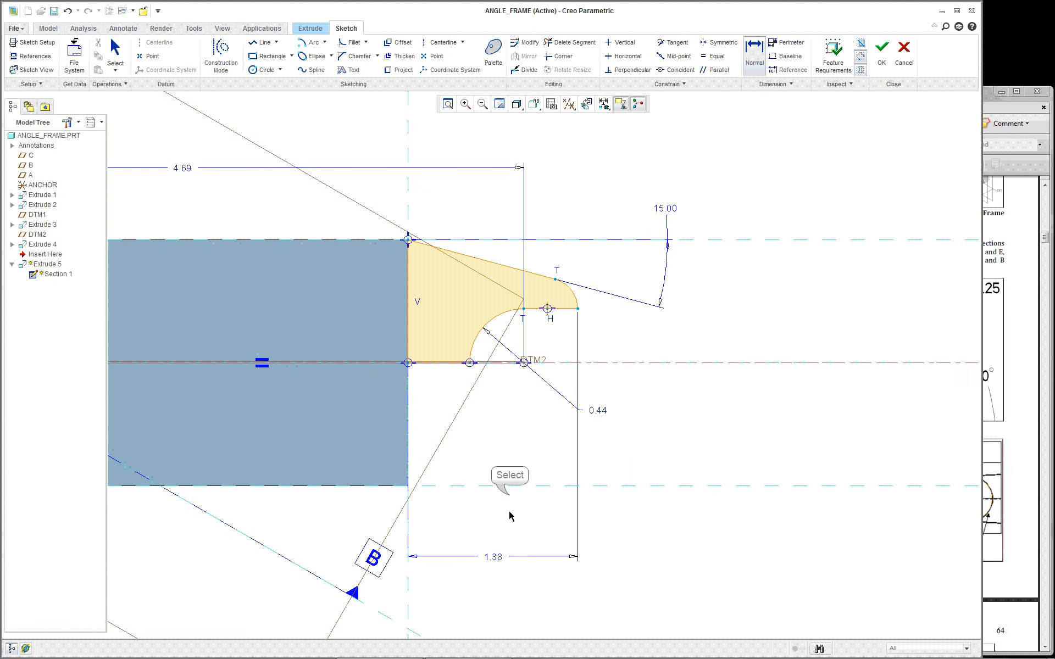
double_click(498, 556)
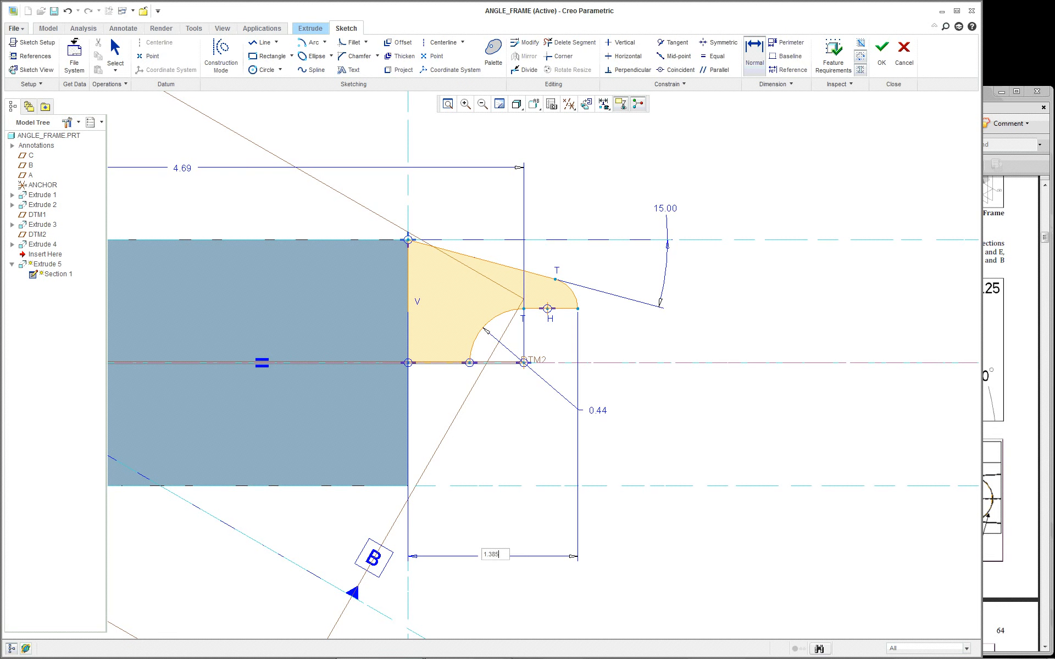
text(1.385)
key(Return)
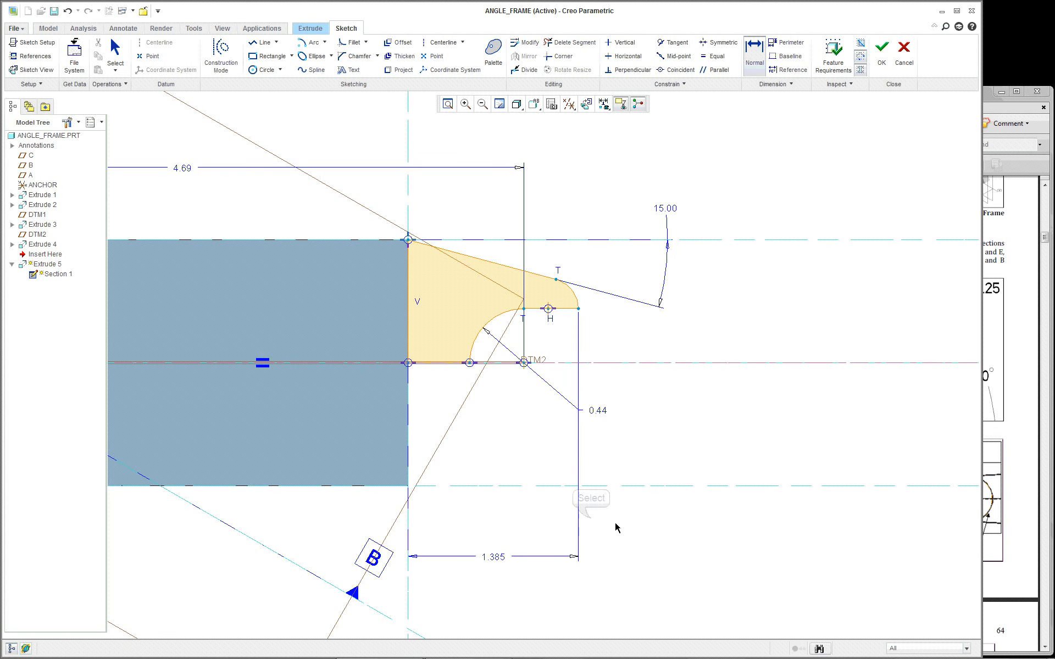
scroll(614, 524, up, 1)
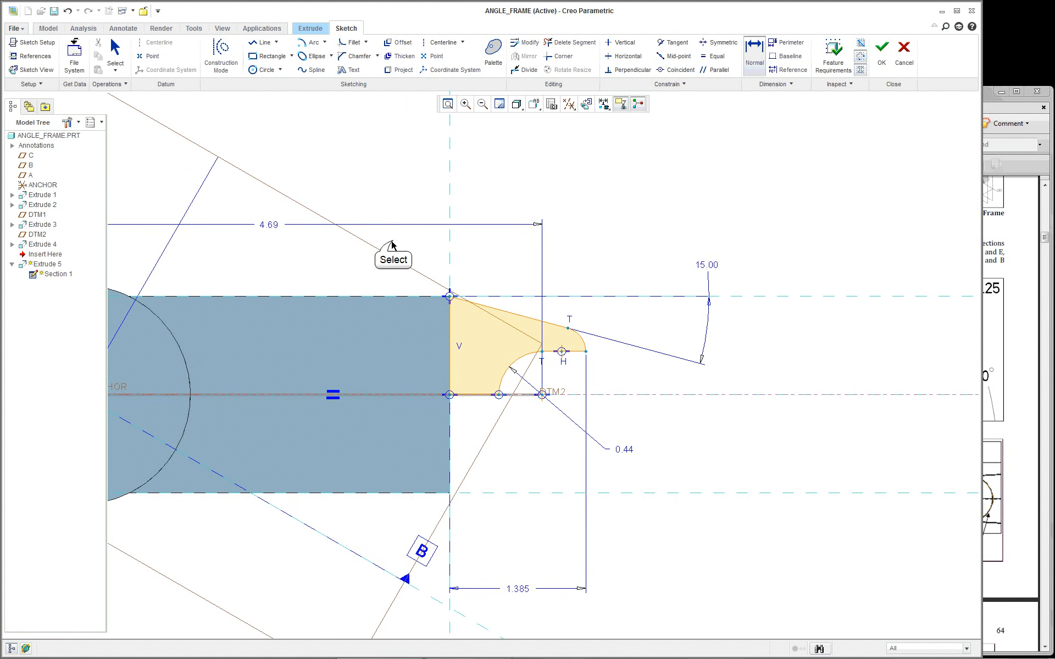
middle_click(664, 218)
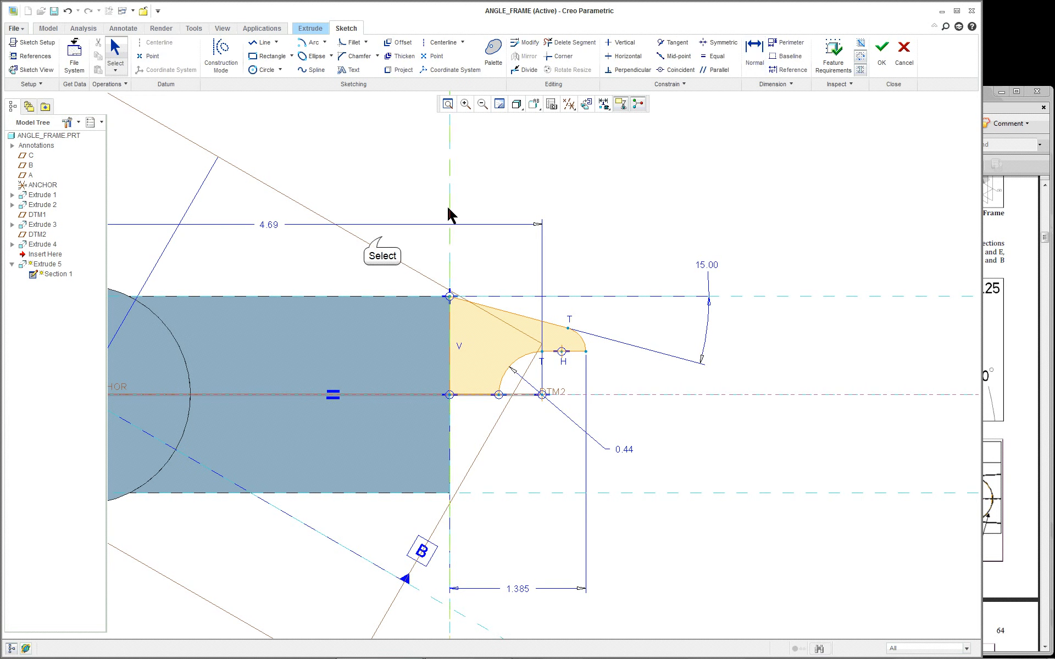
mouse_move(382, 237)
mouse_down()
mouse_move(504, 341)
mouse_move(645, 431)
mouse_move(657, 461)
mouse_up()
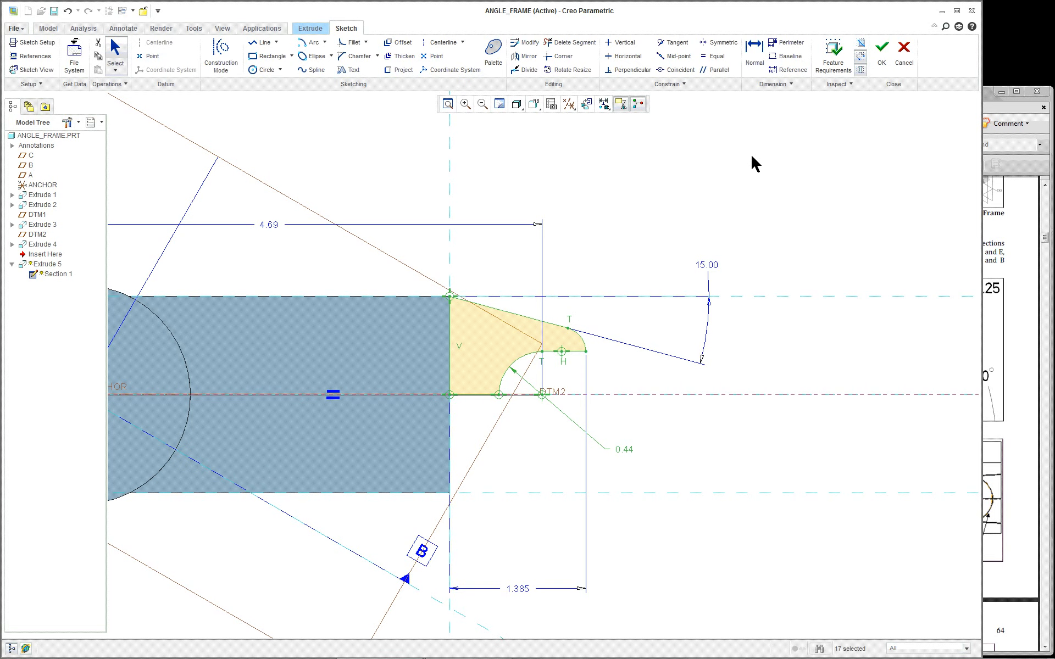
Mirror the selected slot profile entities about the horizontal centerline
click(529, 62)
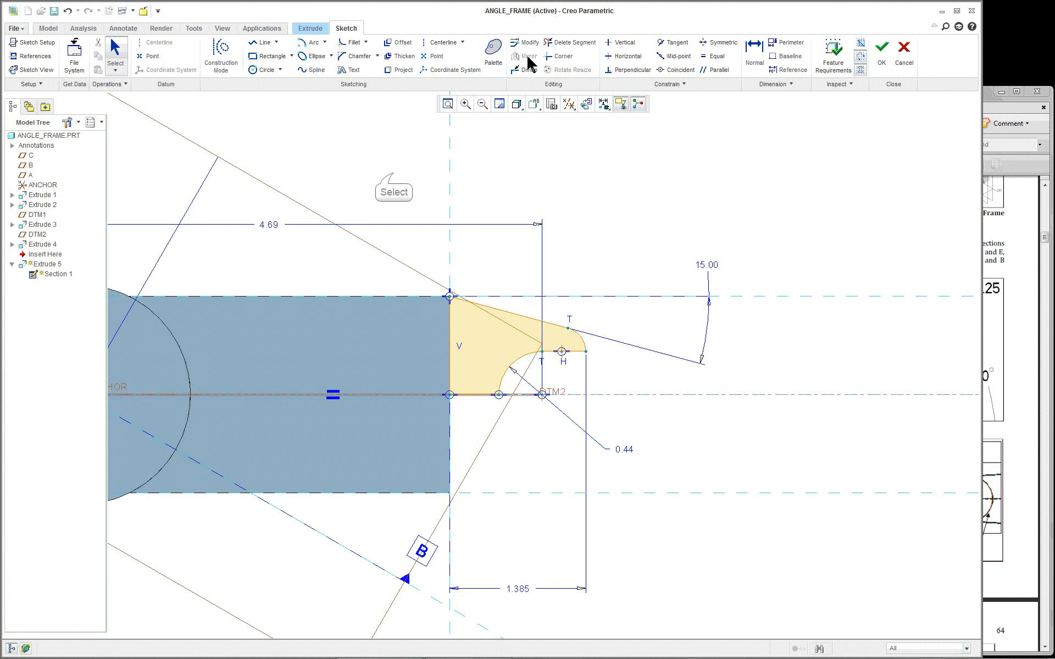
drag(394, 178, 649, 523)
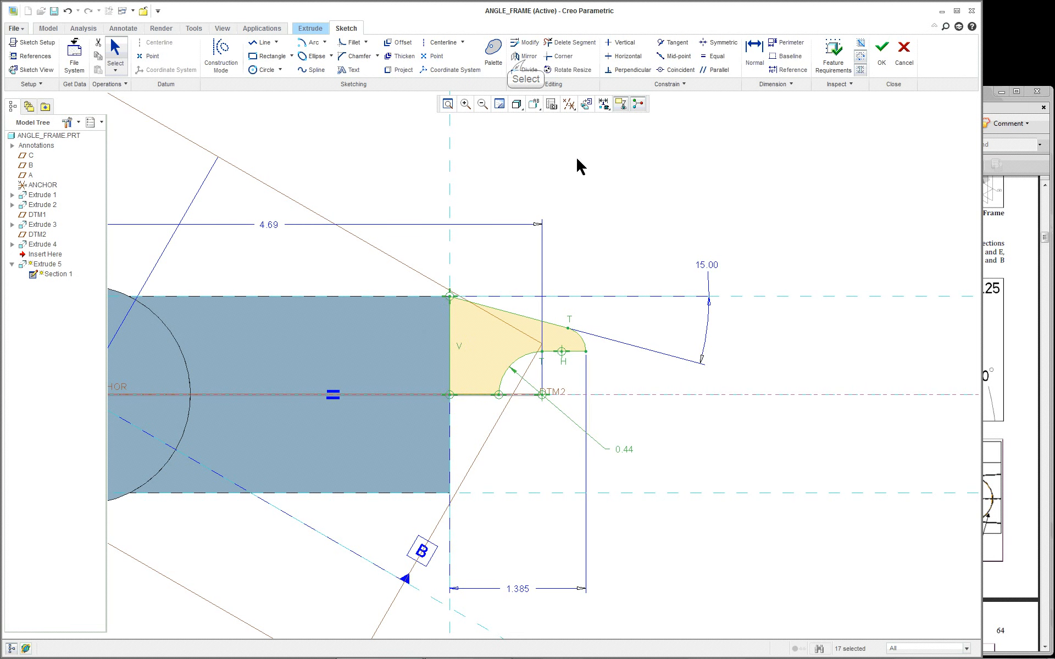
click(526, 61)
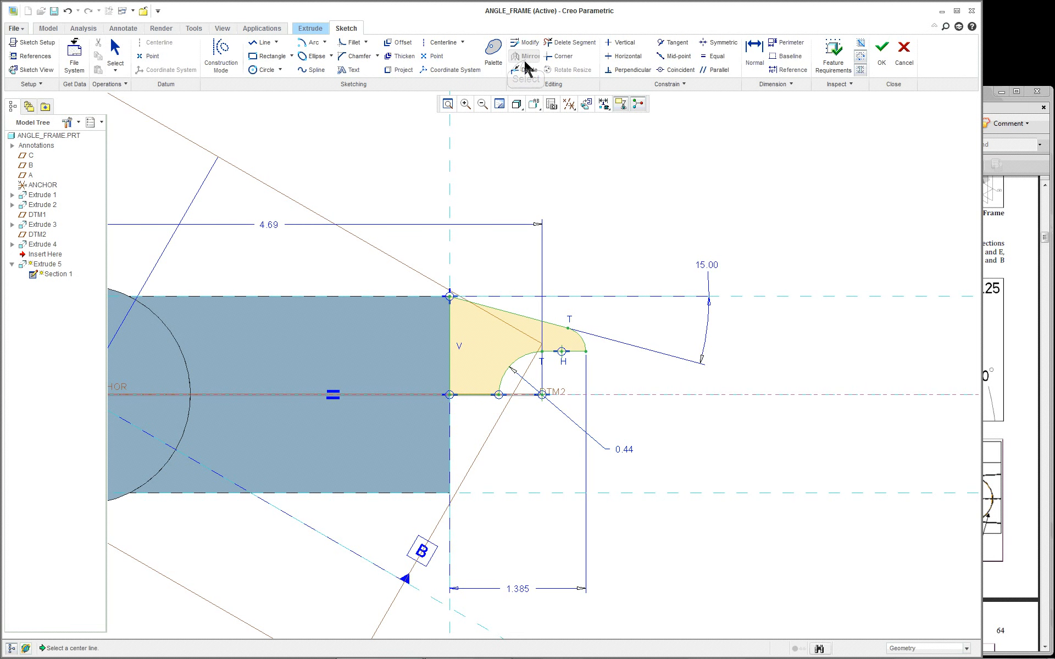
click(671, 394)
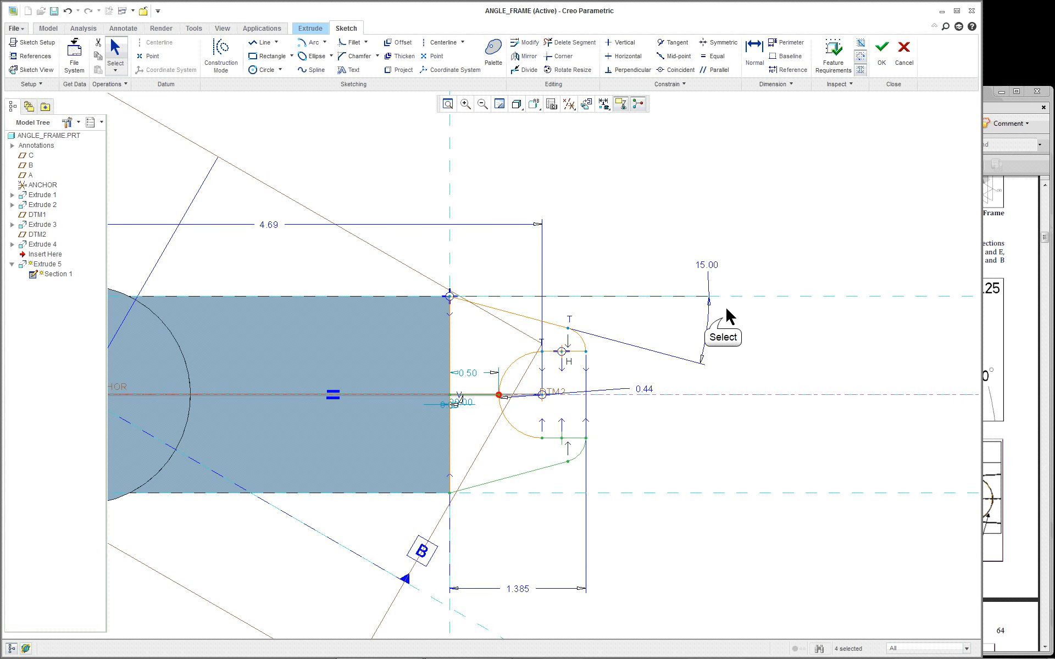
click(721, 330)
Delete the leftover horizontal segment so the sketch section closes
scroll(625, 435, up, 1)
scroll(624, 436, up, 1)
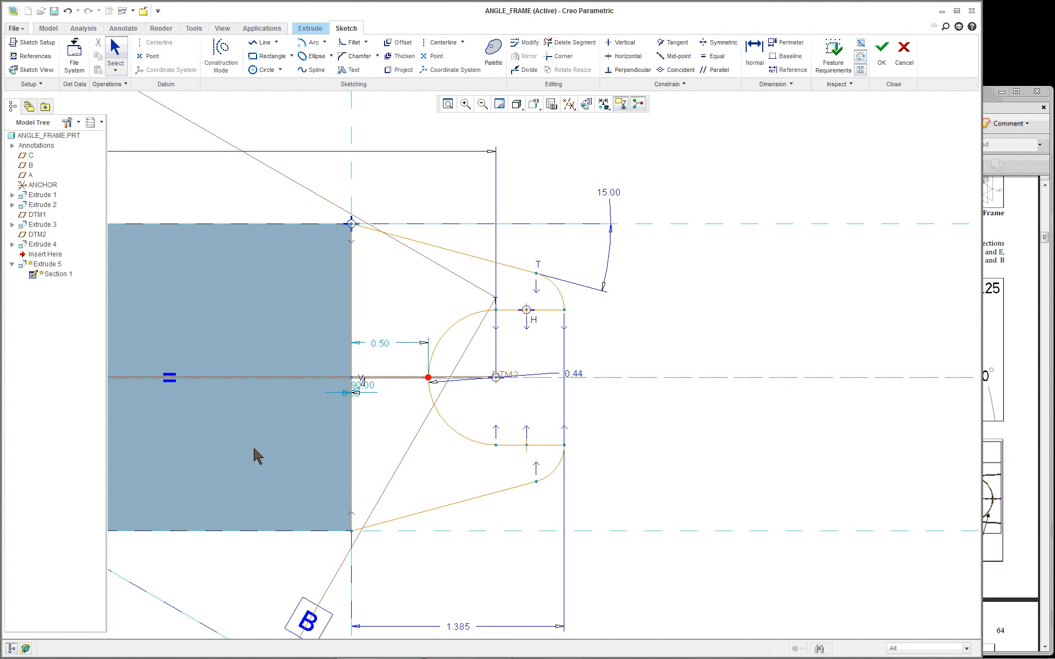
scroll(255, 449, up, 1)
scroll(253, 445, down, 2)
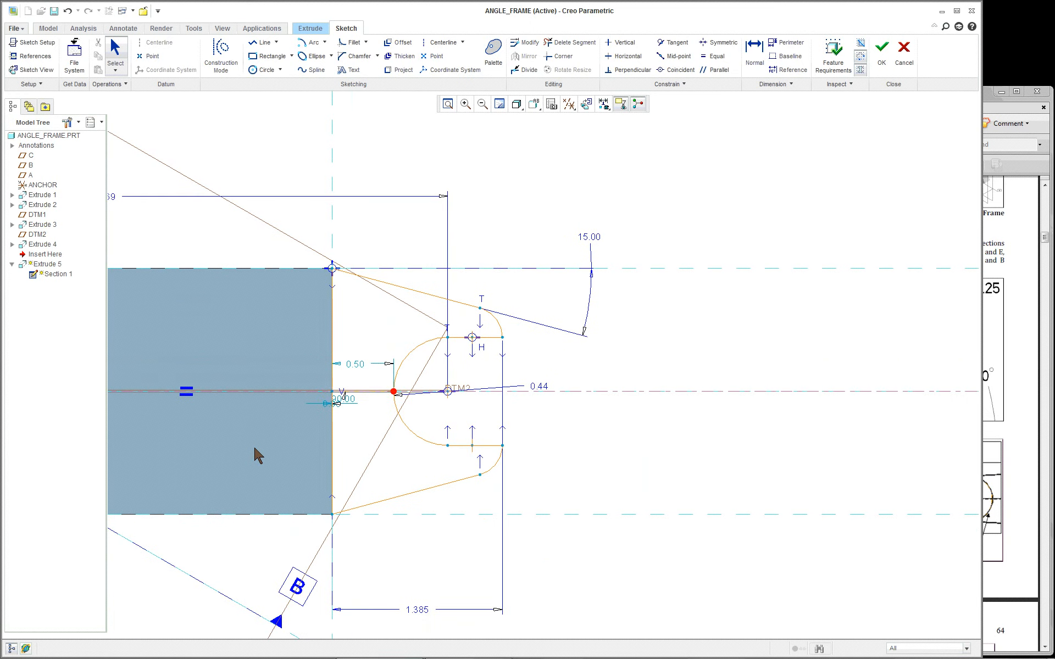
click(374, 398)
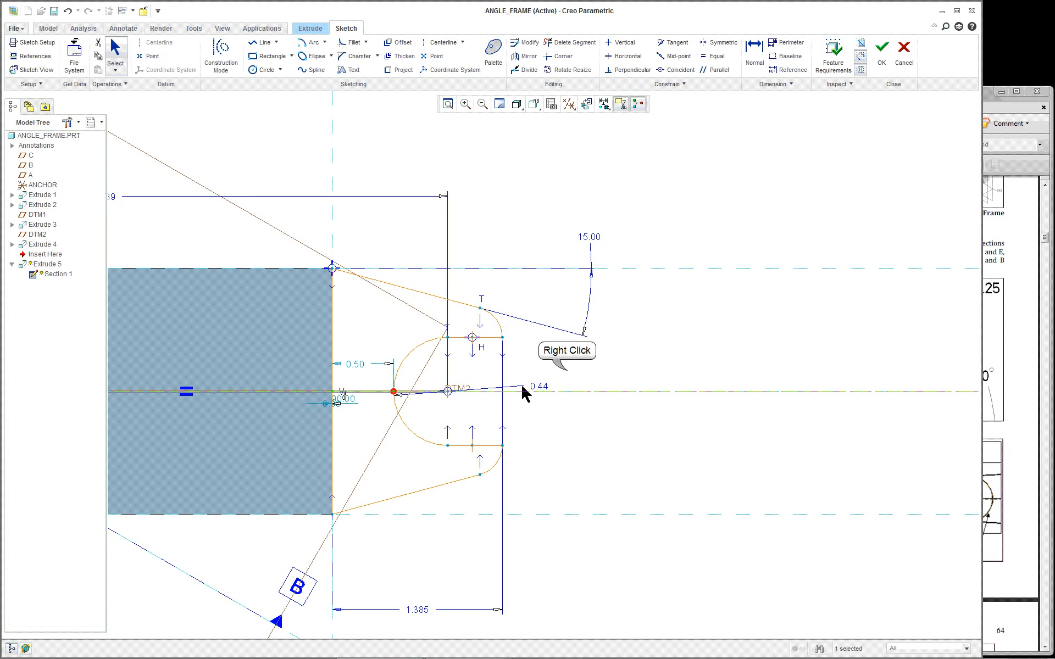
right_click(568, 371)
click(591, 393)
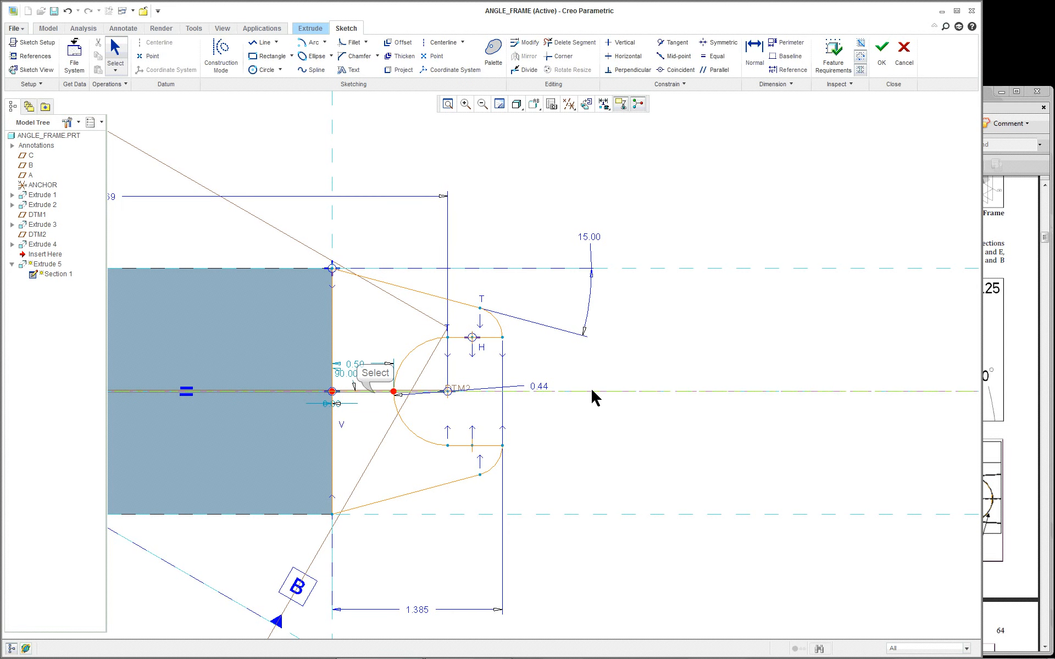
right_click(580, 374)
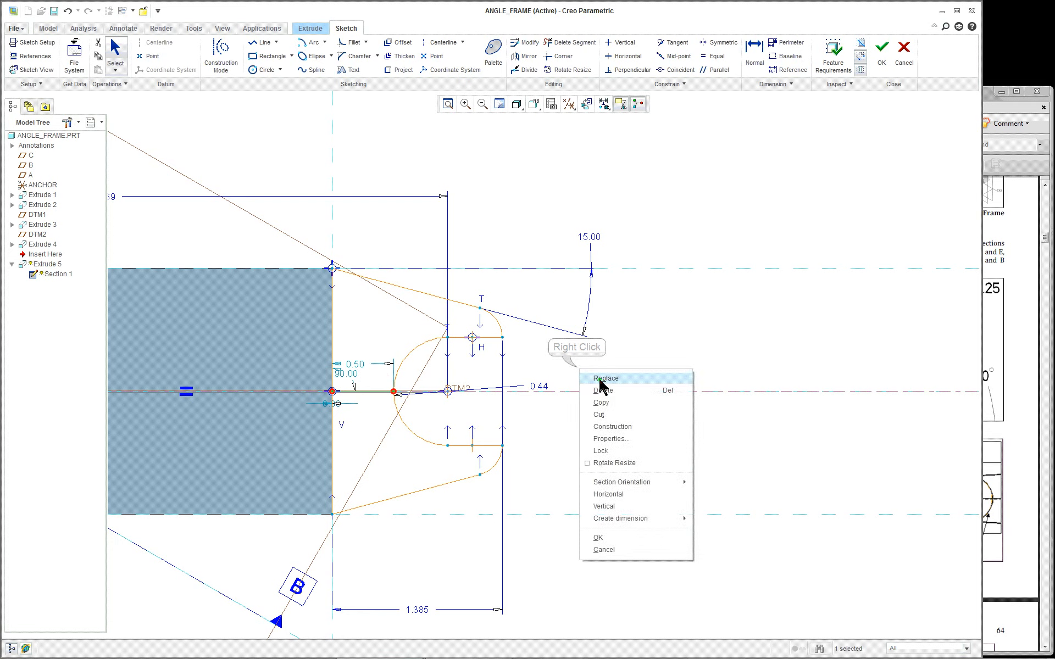
click(613, 393)
Exit the sketch and accept Extrude 5, adding the 0.625-thick slotted tapered tab
scroll(567, 412, up, 3)
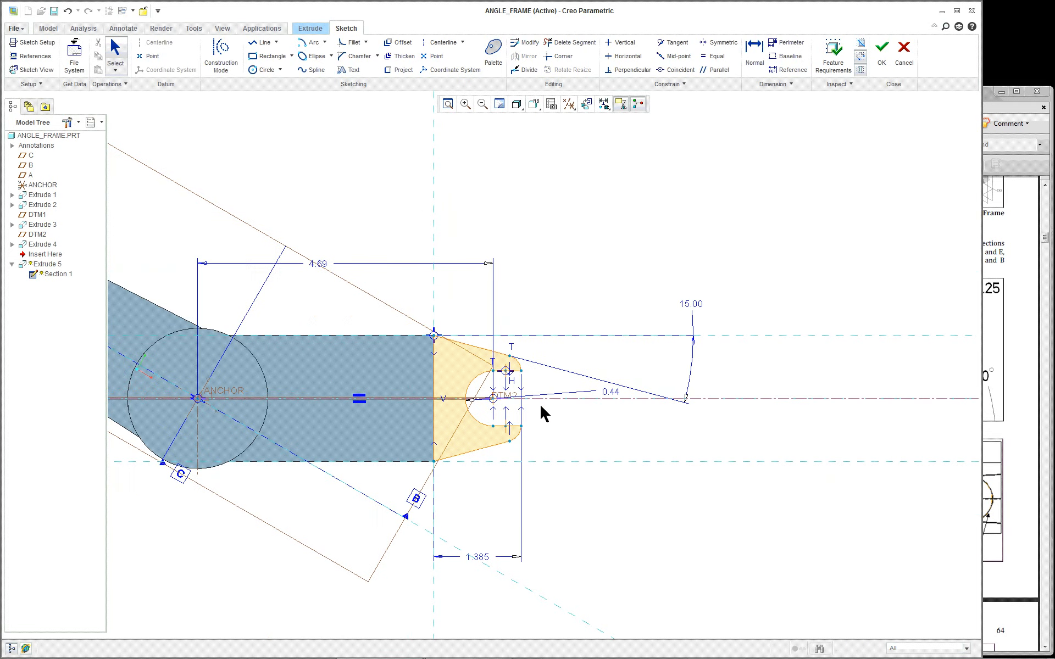
scroll(432, 405, up, 3)
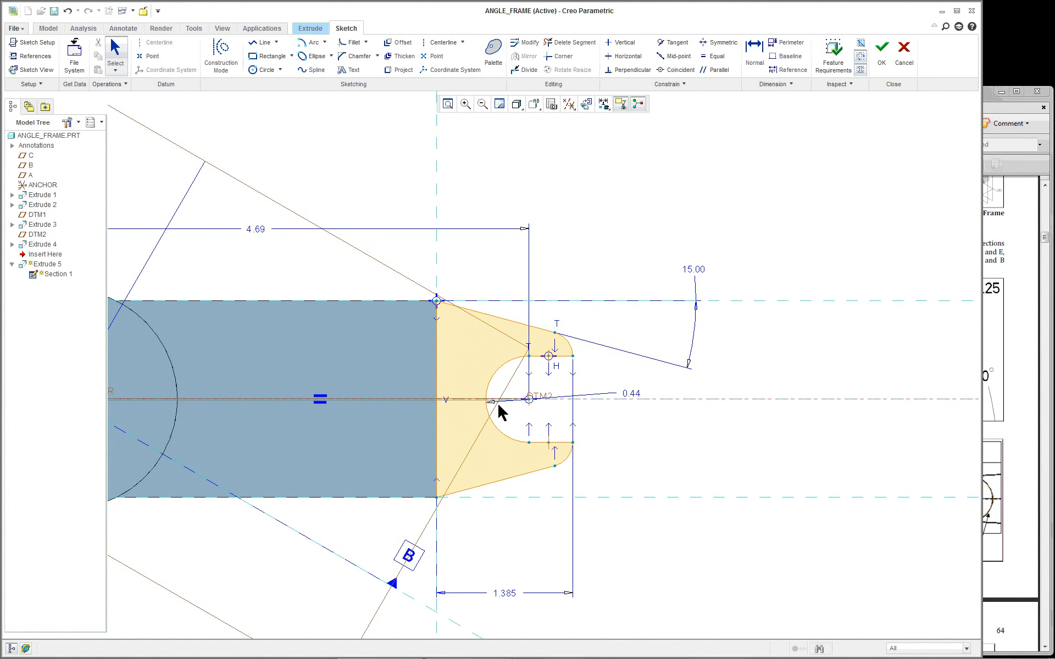
scroll(581, 469, down, 3)
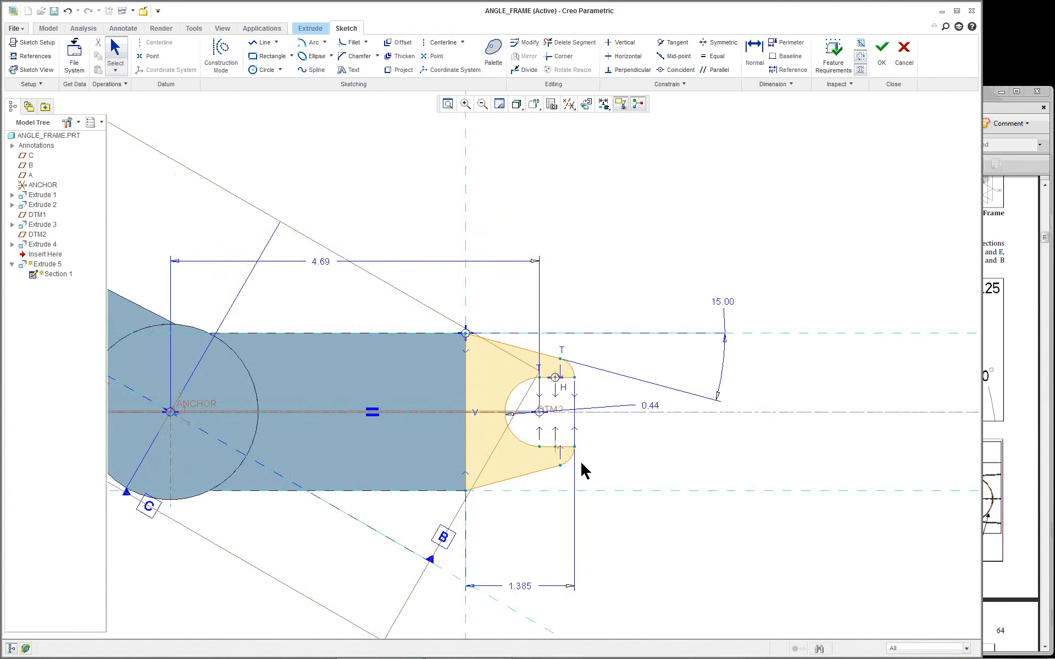
mouse_move(582, 469)
middle_down()
mouse_move(589, 378)
mouse_move(608, 365)
middle_up()
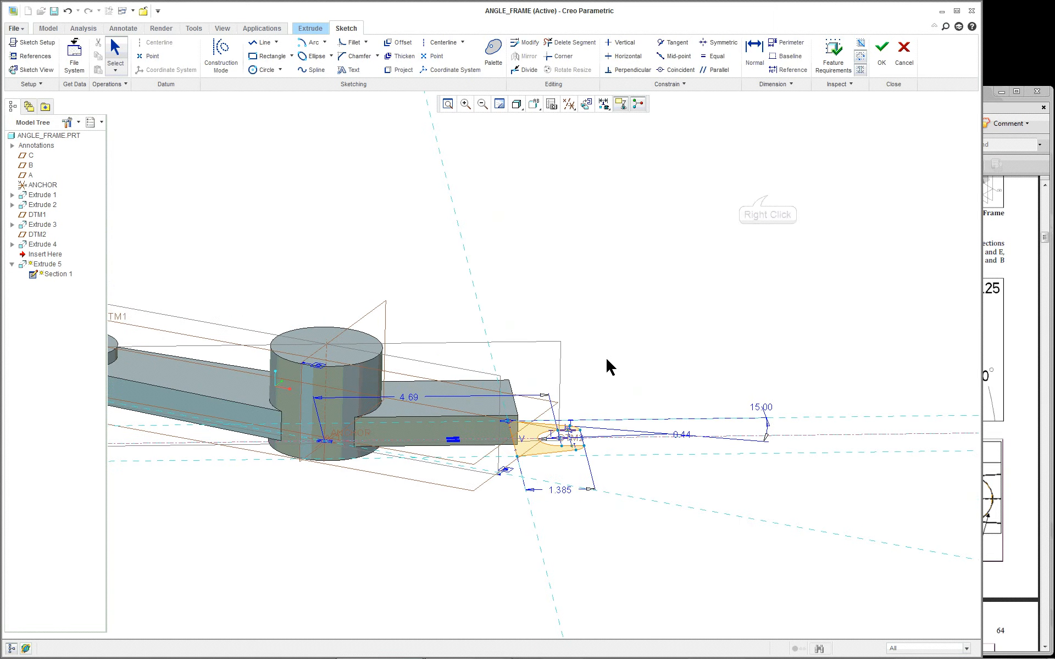
right_click(765, 205)
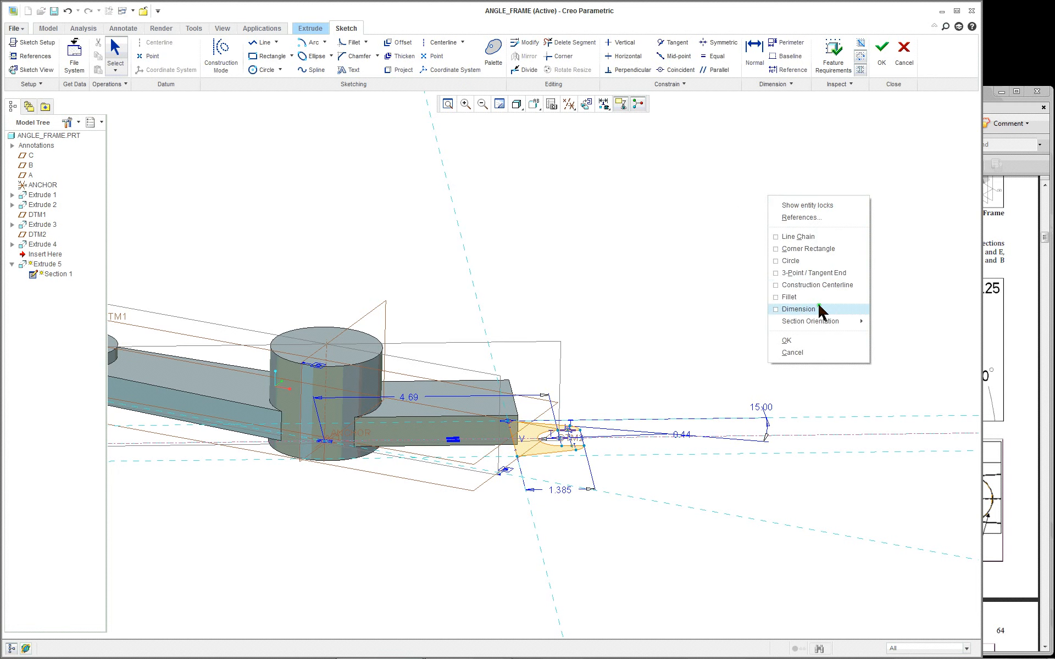
click(812, 341)
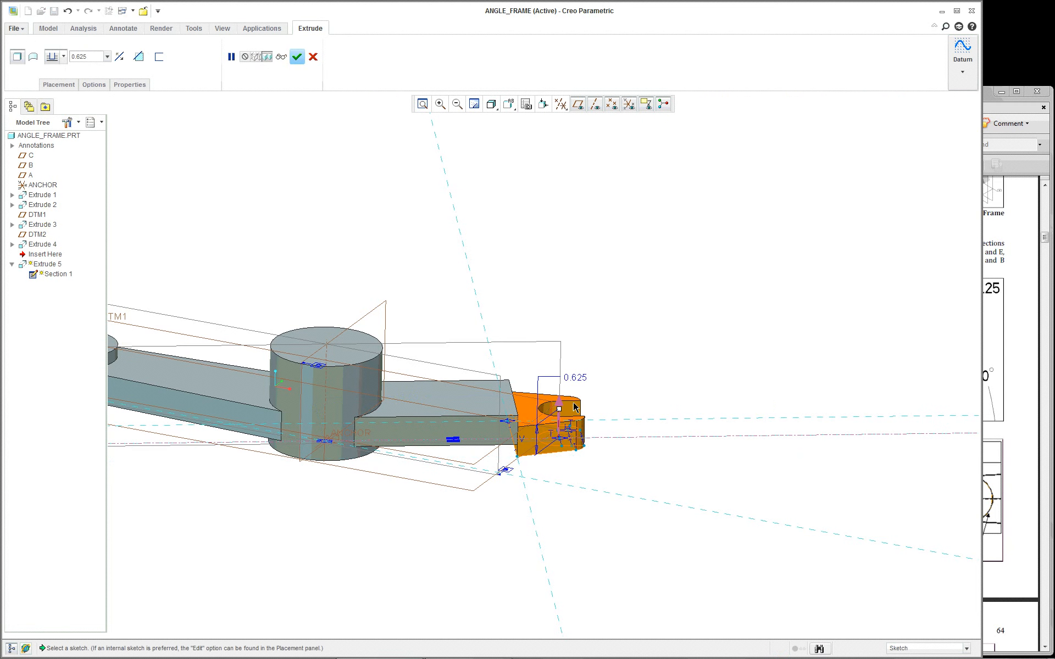
scroll(647, 373, up, 1)
middle_drag(648, 374, 614, 375)
middle_click(613, 374)
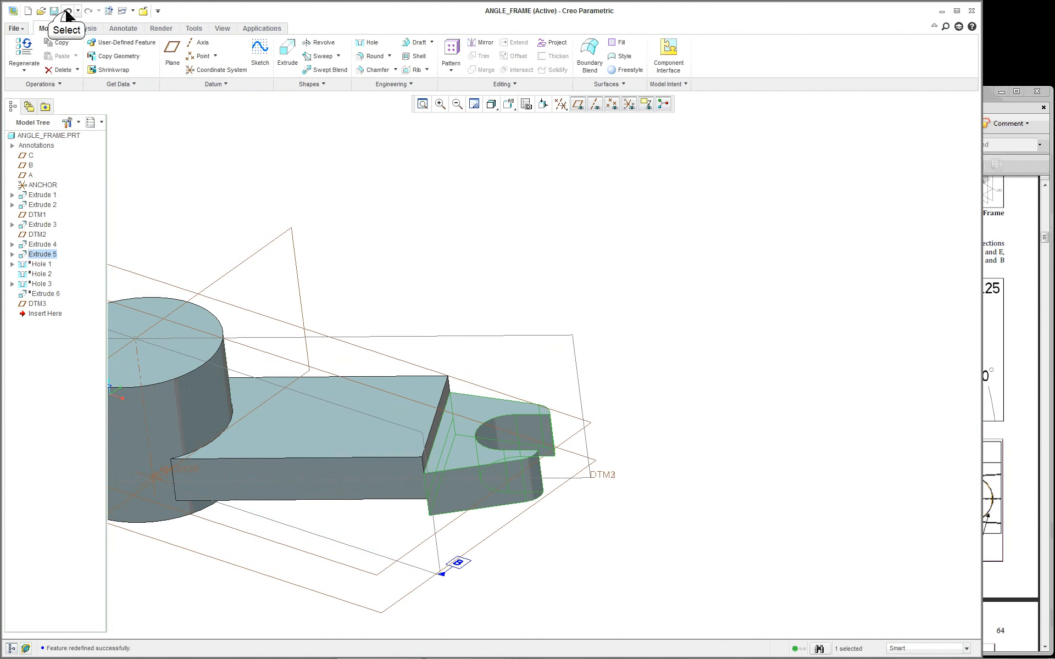
Regenerate the part, resume the suppressed Hole 1, and open its definition for editing
click(67, 11)
scroll(476, 250, up, 2)
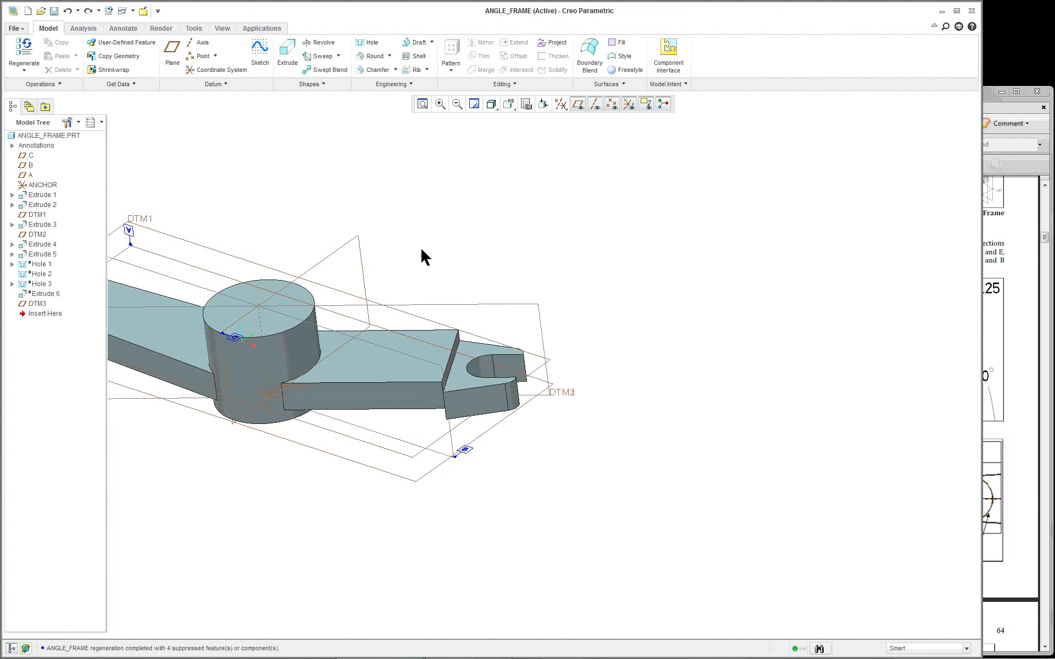
scroll(466, 264, up, 3)
scroll(355, 251, down, 3)
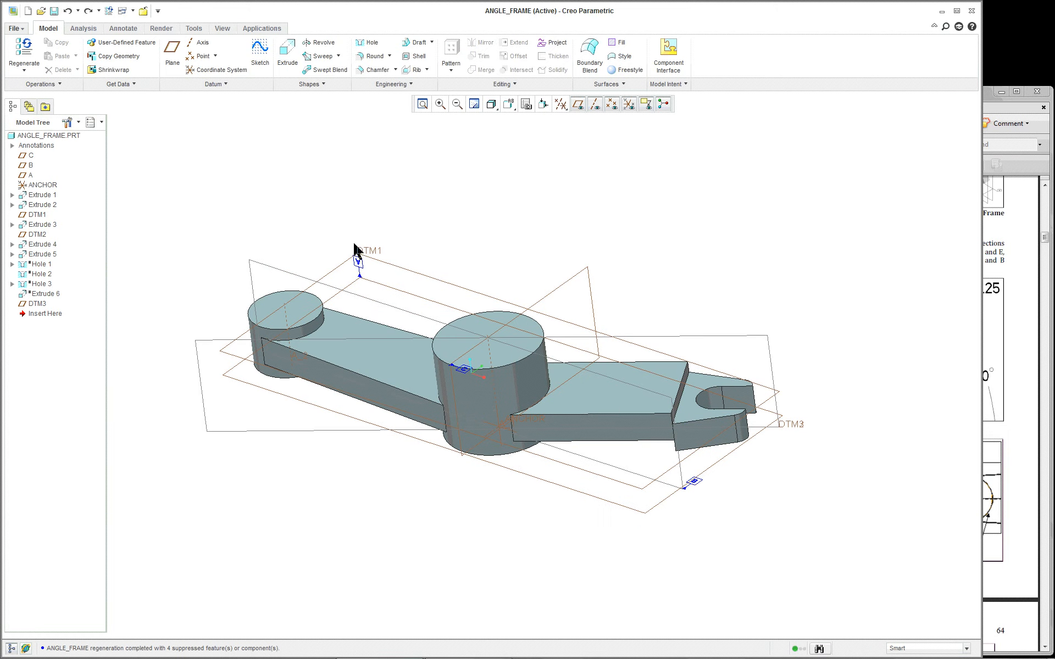
right_click(42, 265)
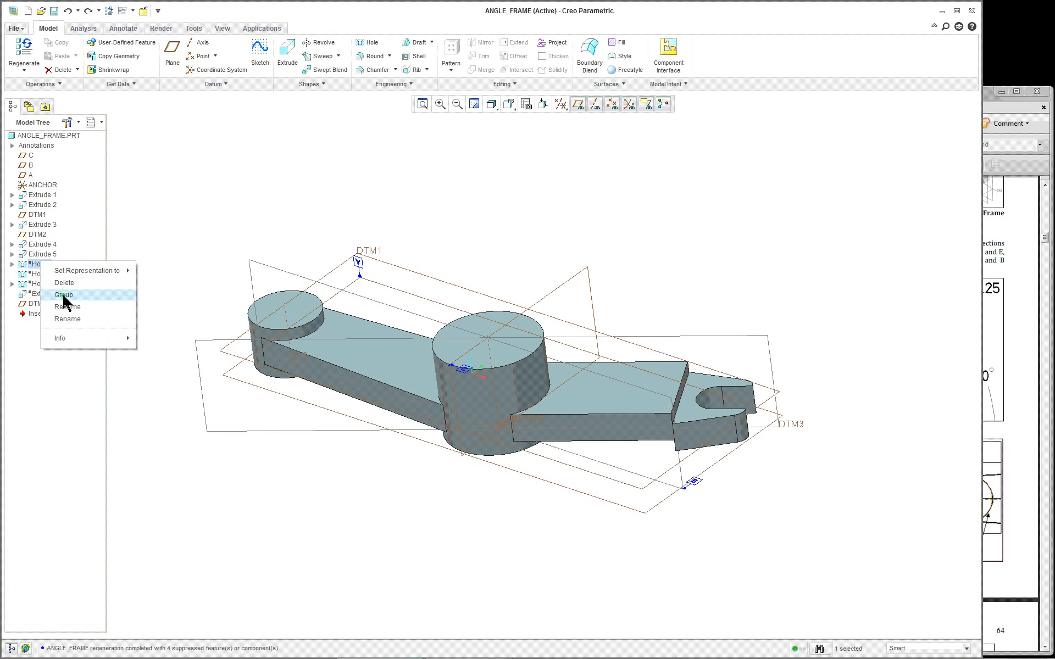
click(66, 306)
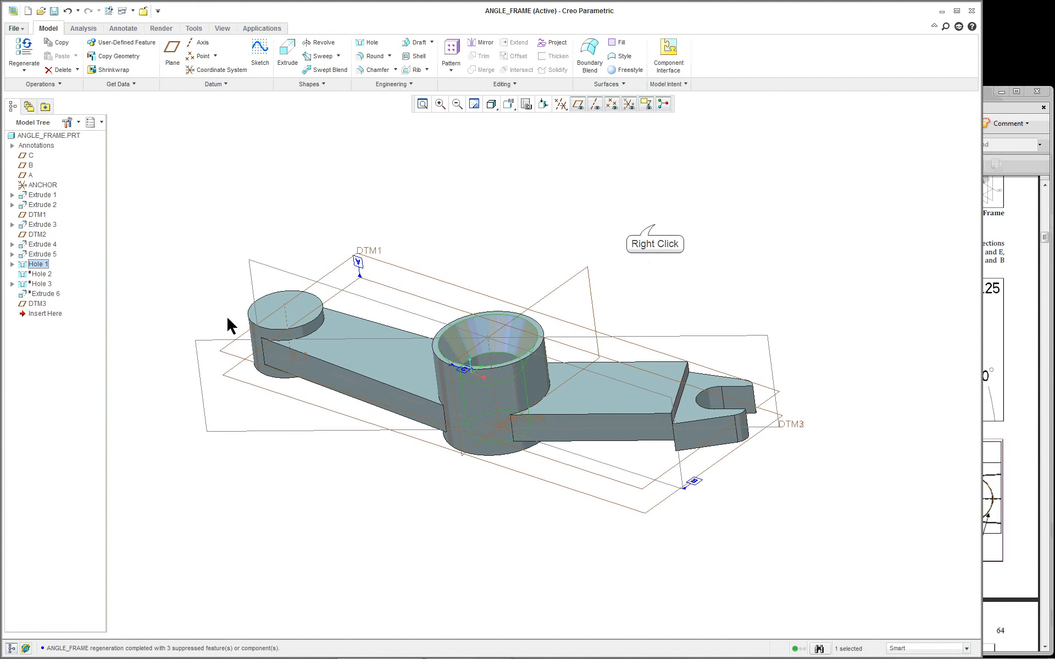
right_click(655, 227)
click(700, 321)
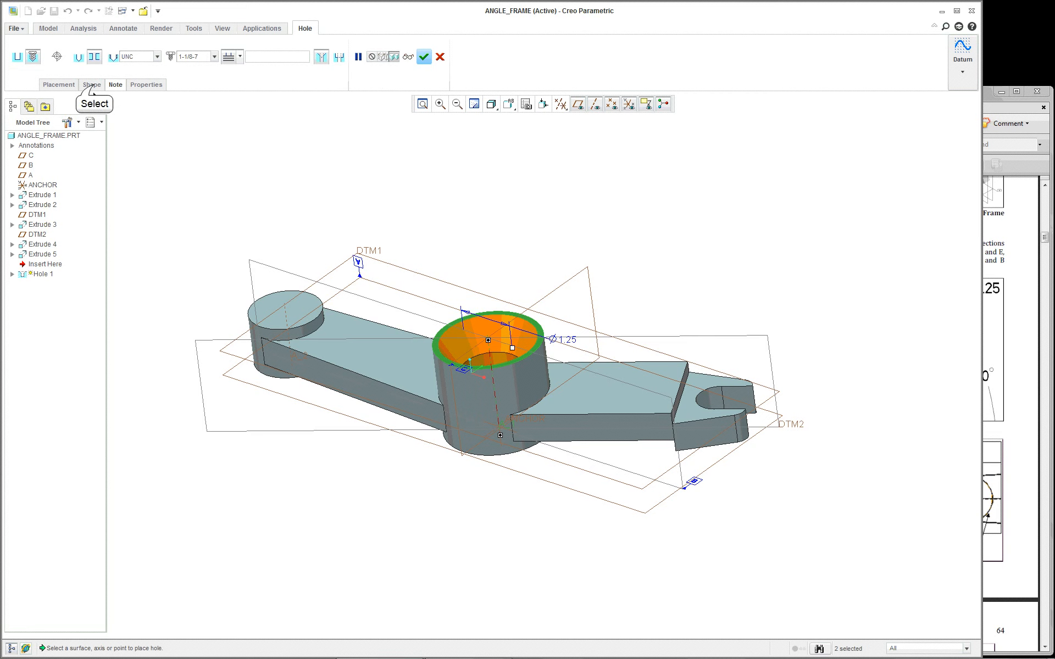
Set Hole 1's depth to Through All in the central boss and accept the hole
click(92, 85)
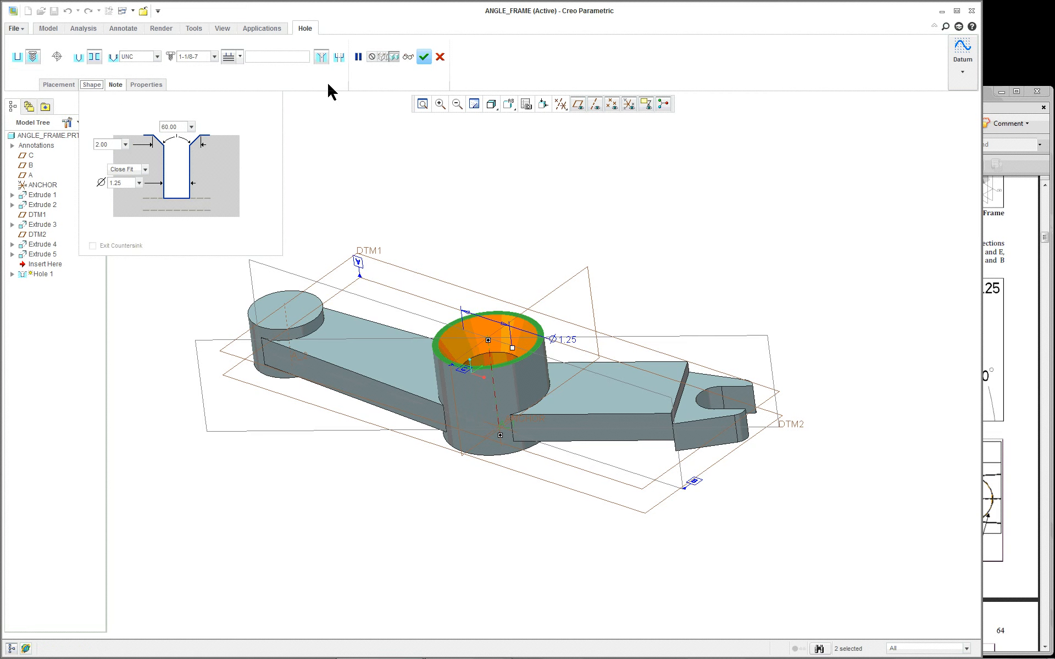
click(239, 56)
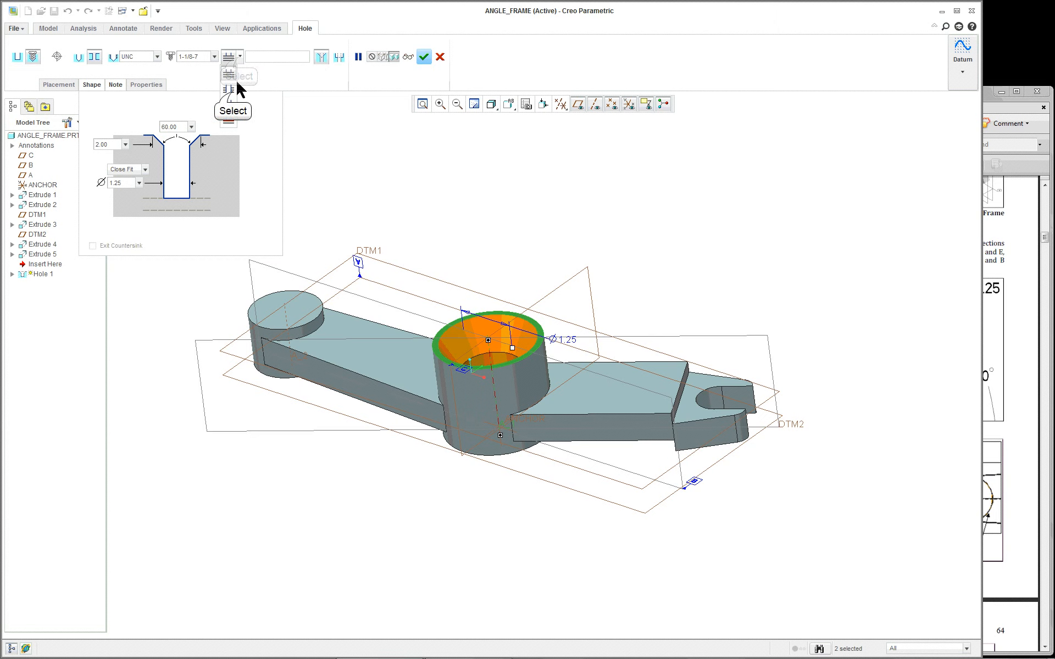
click(229, 89)
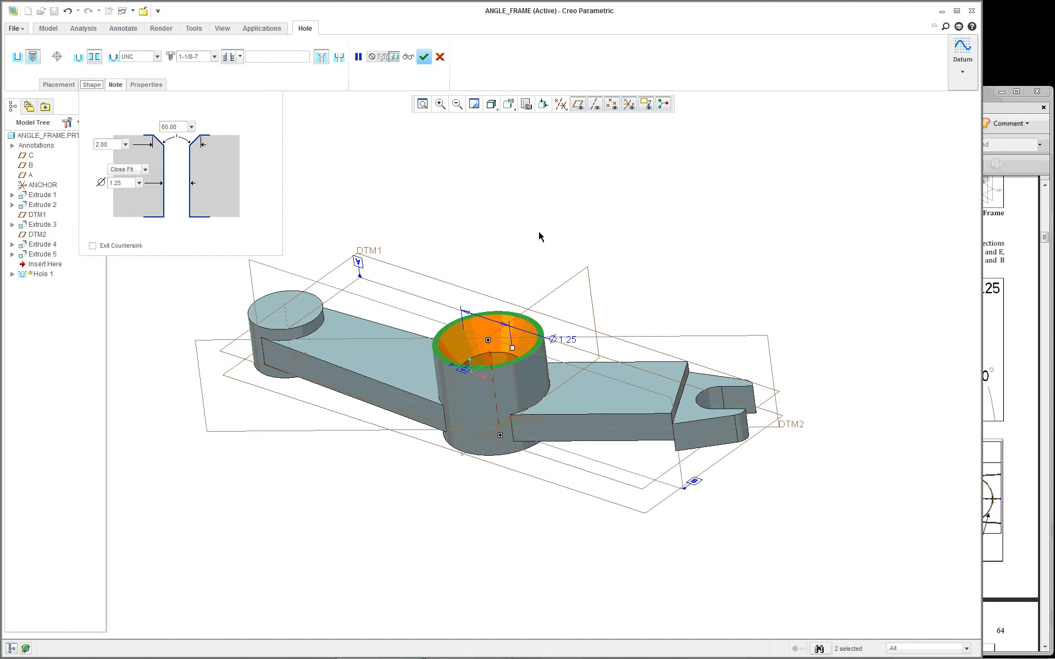
mouse_move(568, 290)
middle_down()
mouse_move(556, 198)
mouse_move(563, 290)
middle_up()
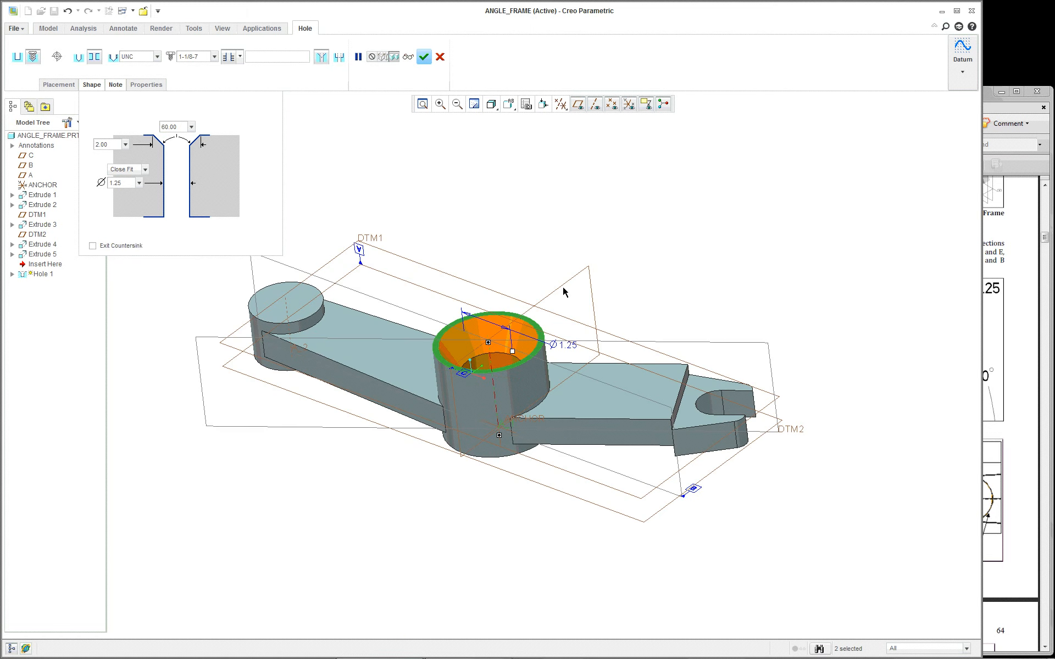
scroll(563, 291, down, 2)
click(235, 63)
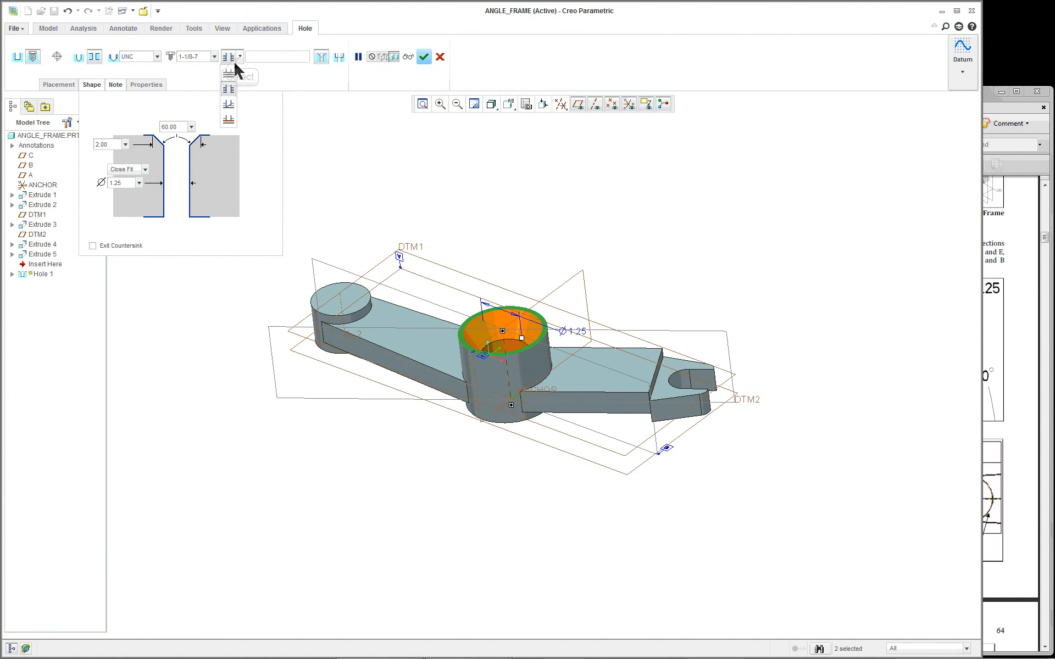
click(229, 88)
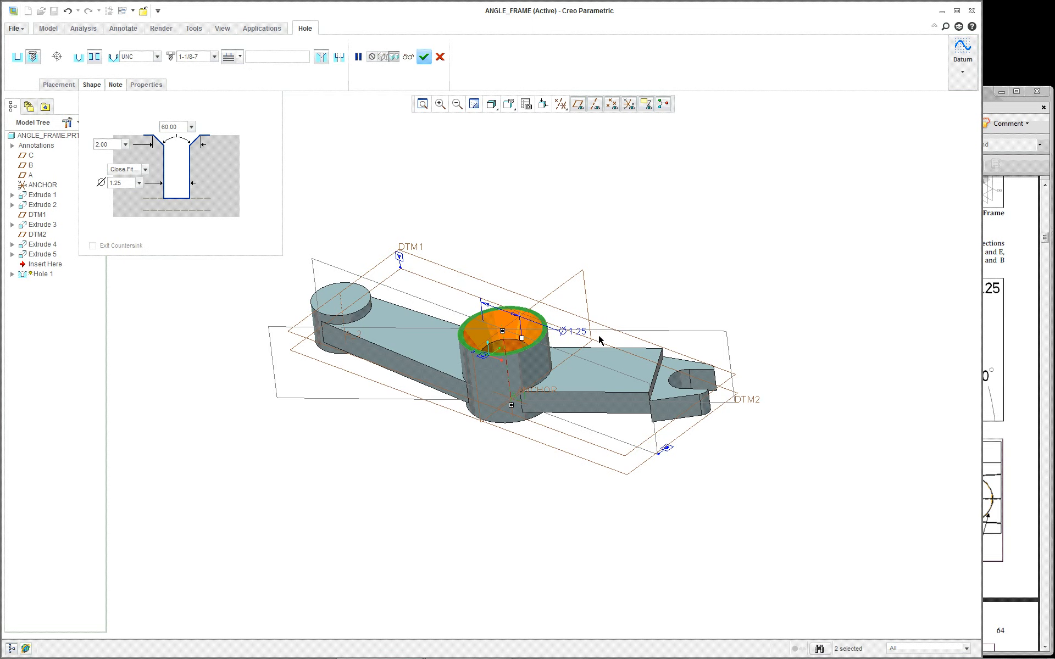
mouse_move(569, 335)
middle_down()
mouse_move(565, 285)
mouse_move(559, 318)
middle_up()
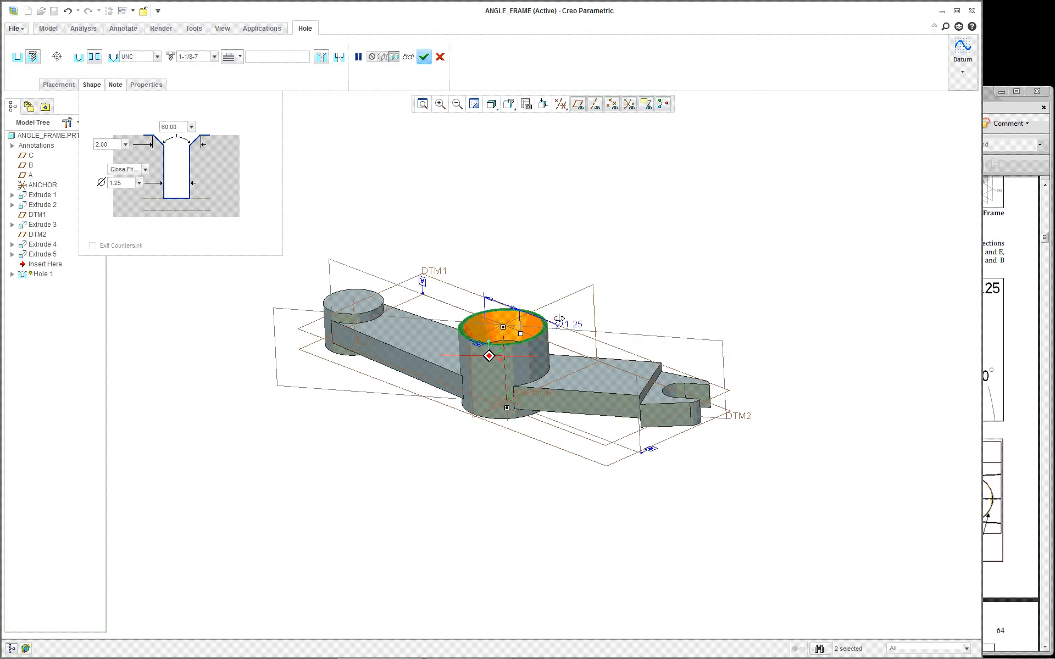
scroll(561, 325, up, 2)
scroll(560, 336, down, 3)
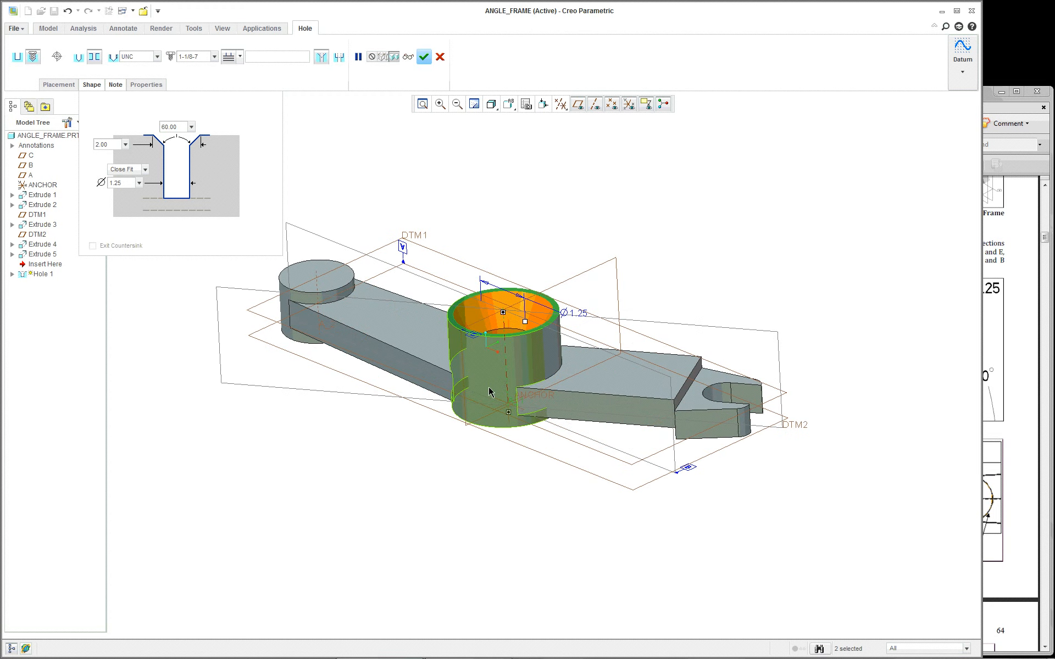
click(240, 57)
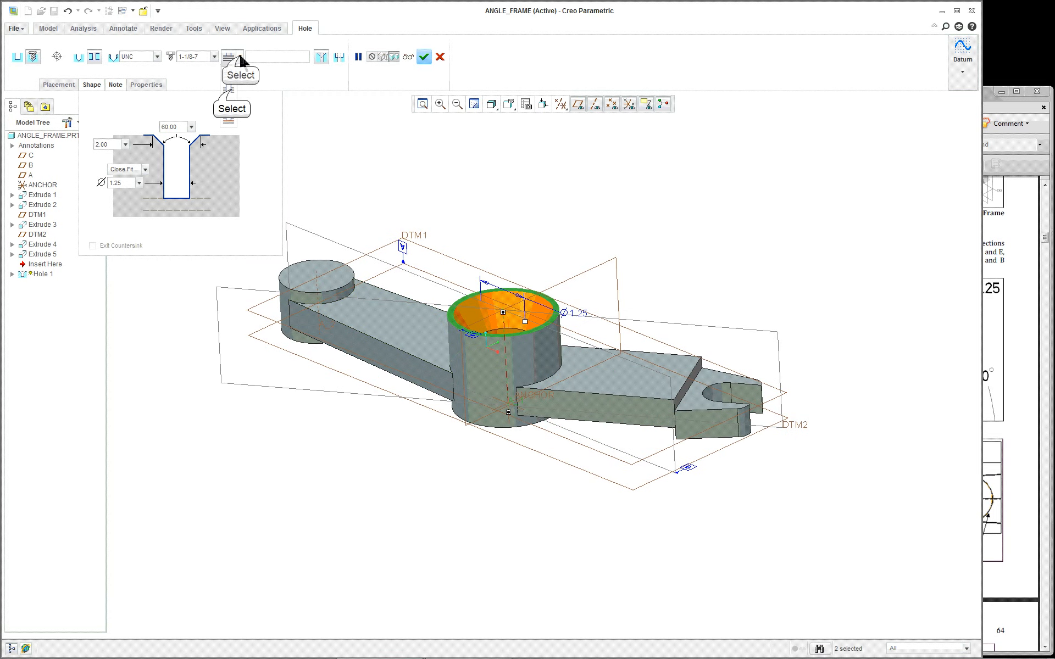
click(229, 89)
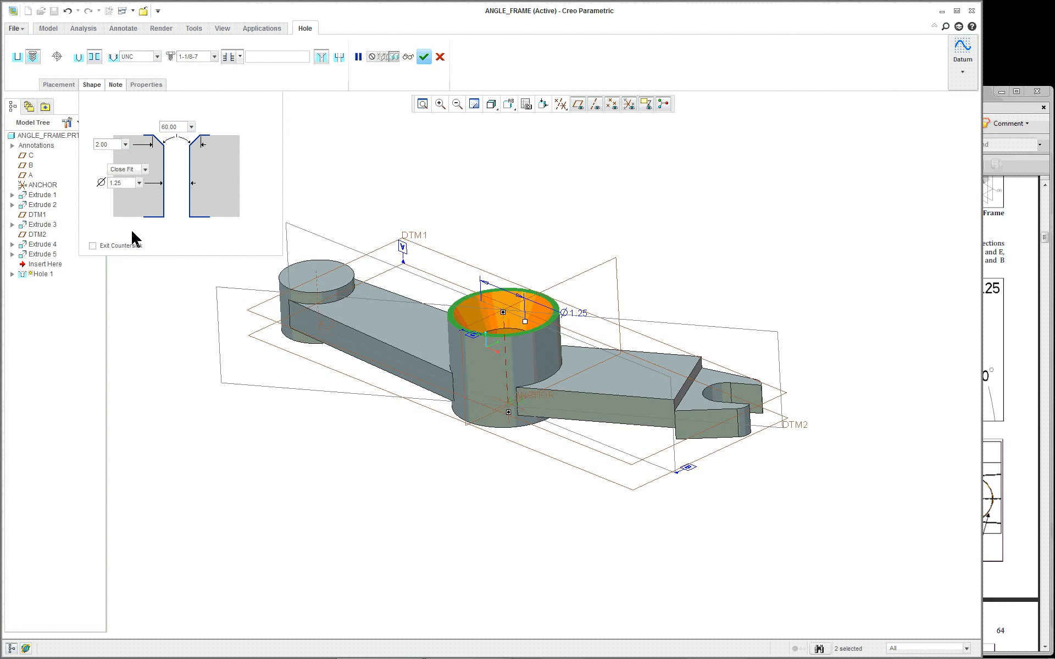
click(424, 57)
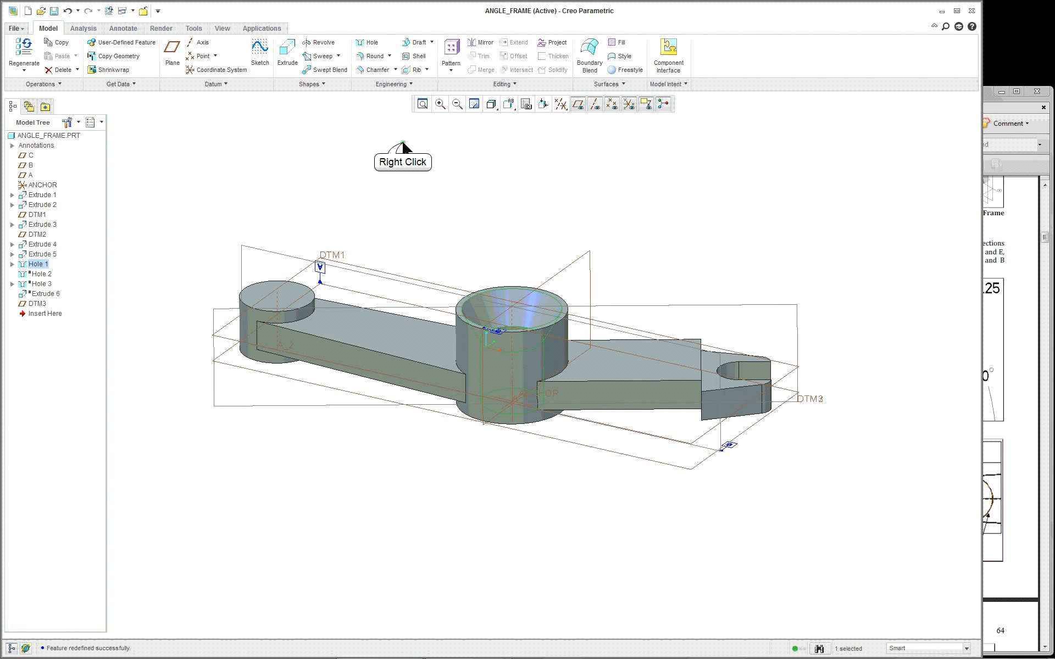
Reopen Hole 1's definition and orient the part so the hole faces the viewer
right_click(405, 145)
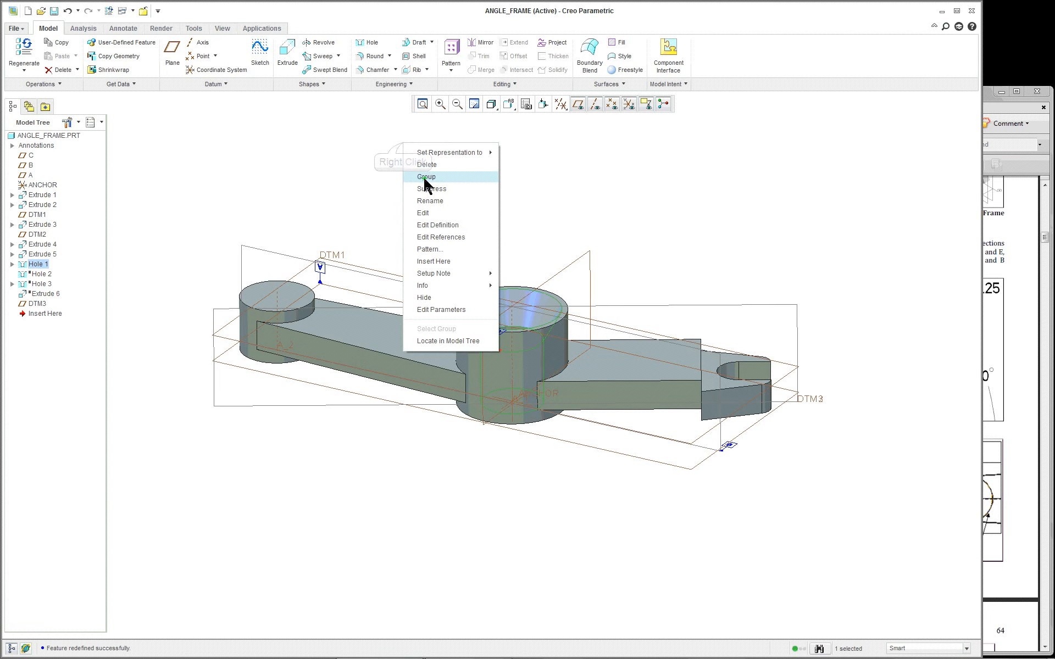
click(447, 225)
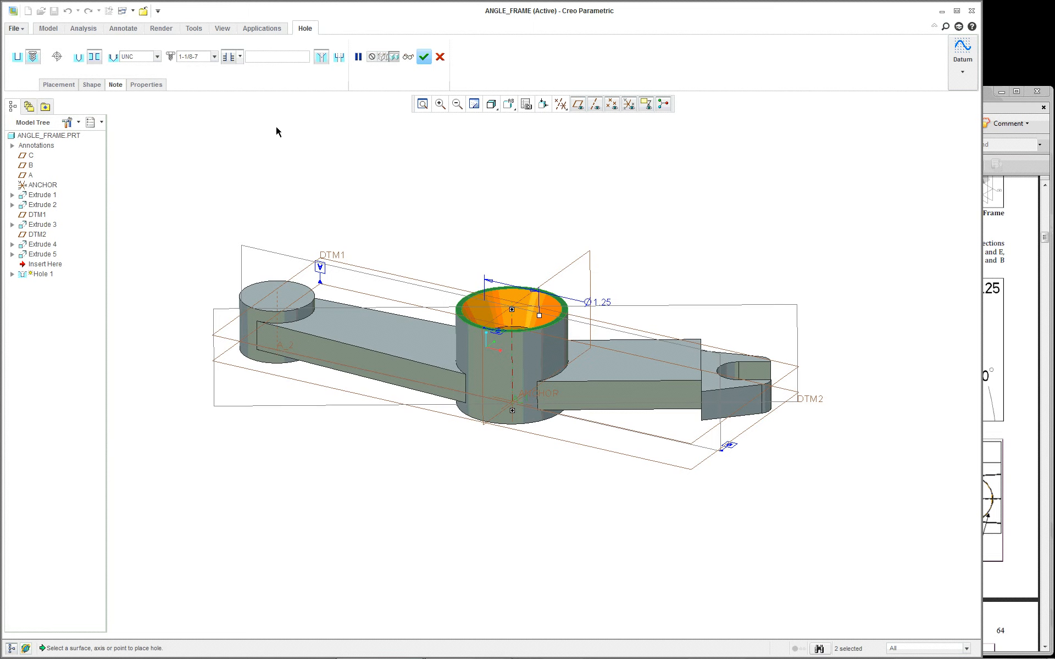
middle_drag(473, 235, 505, 275)
Accept the Hole 1 edit and resume the suppressed Hole 2
middle_click(473, 235)
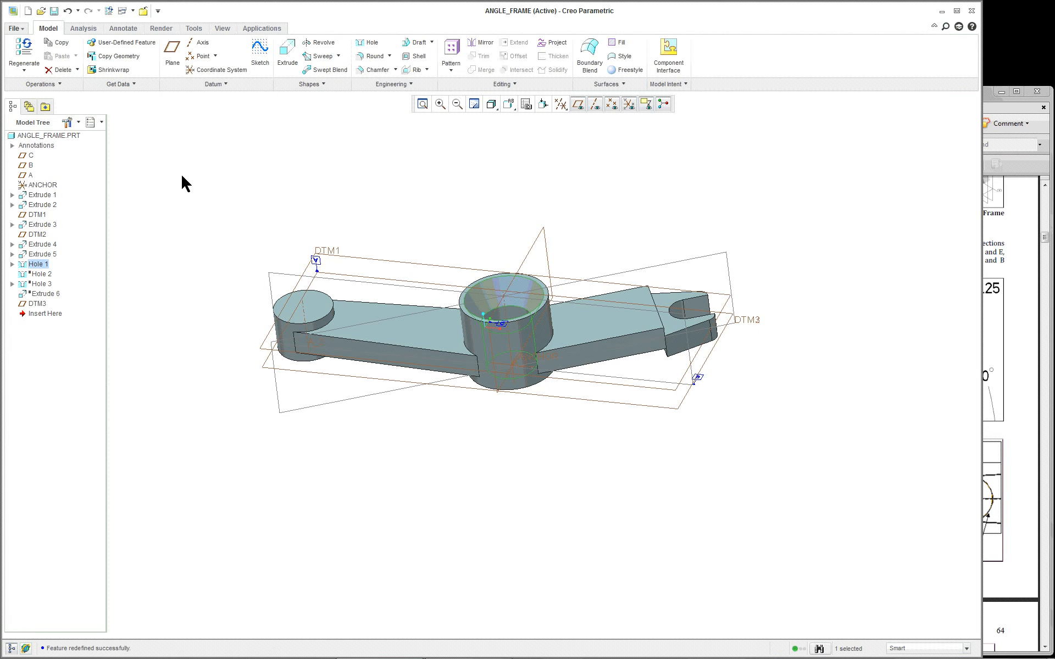
right_click(47, 276)
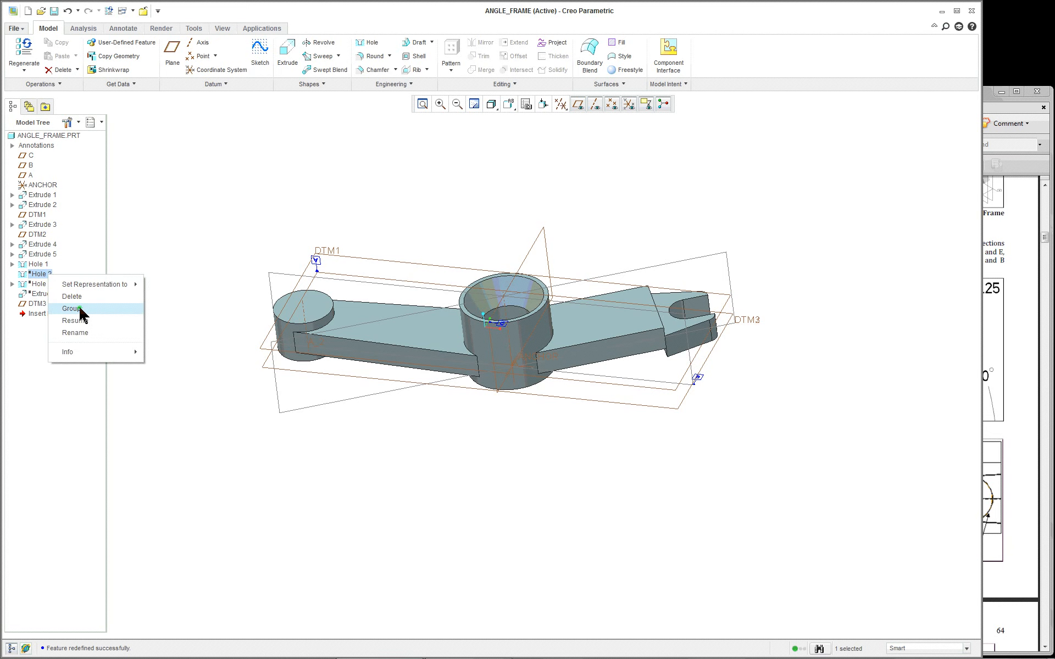
click(82, 320)
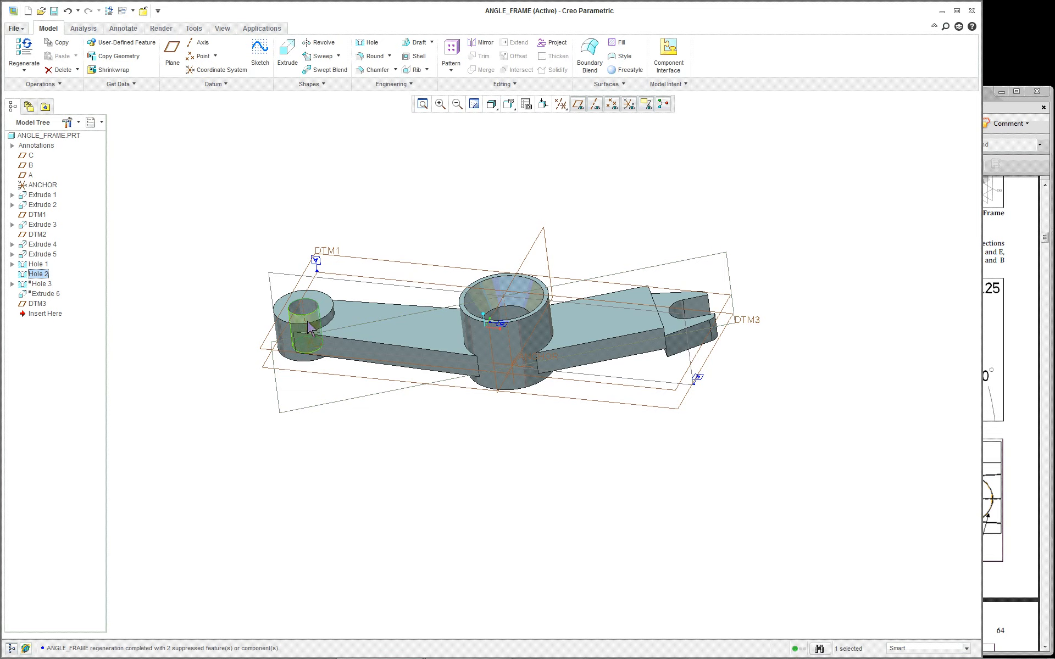
Resume the suppressed Hole 3 from the Model Tree
scroll(310, 328, up, 4)
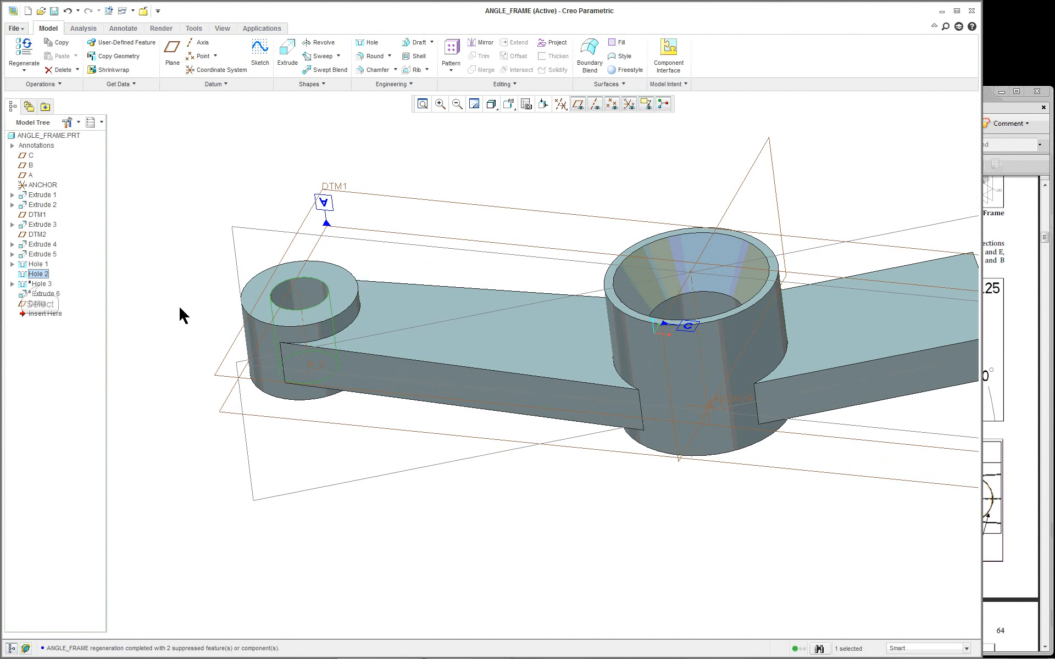
right_click(40, 284)
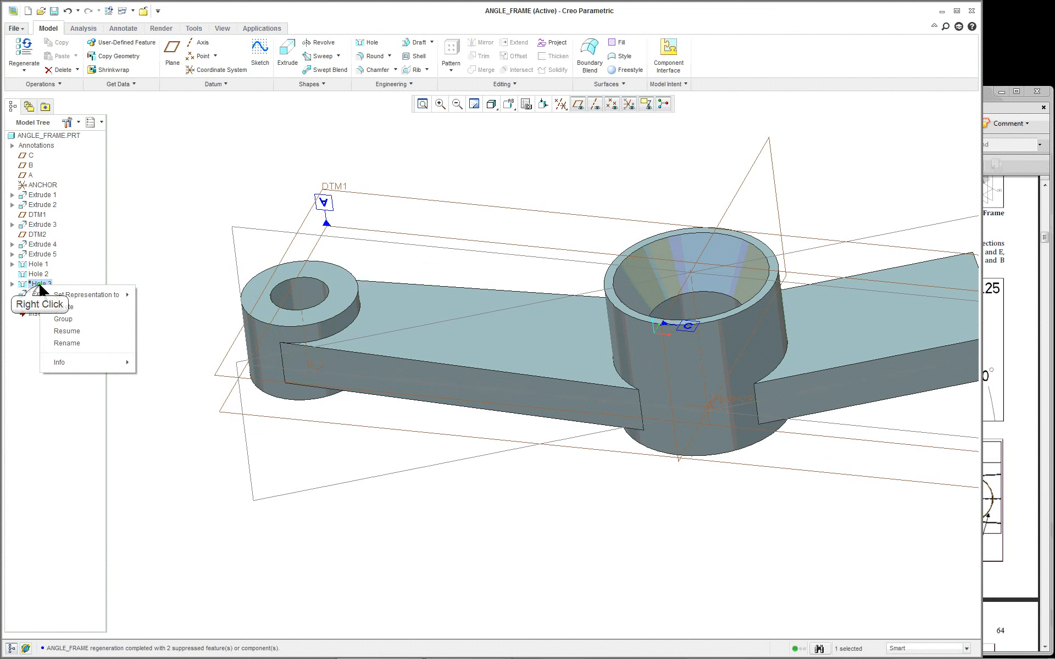
click(68, 331)
scroll(524, 390, down, 4)
scroll(715, 386, up, 7)
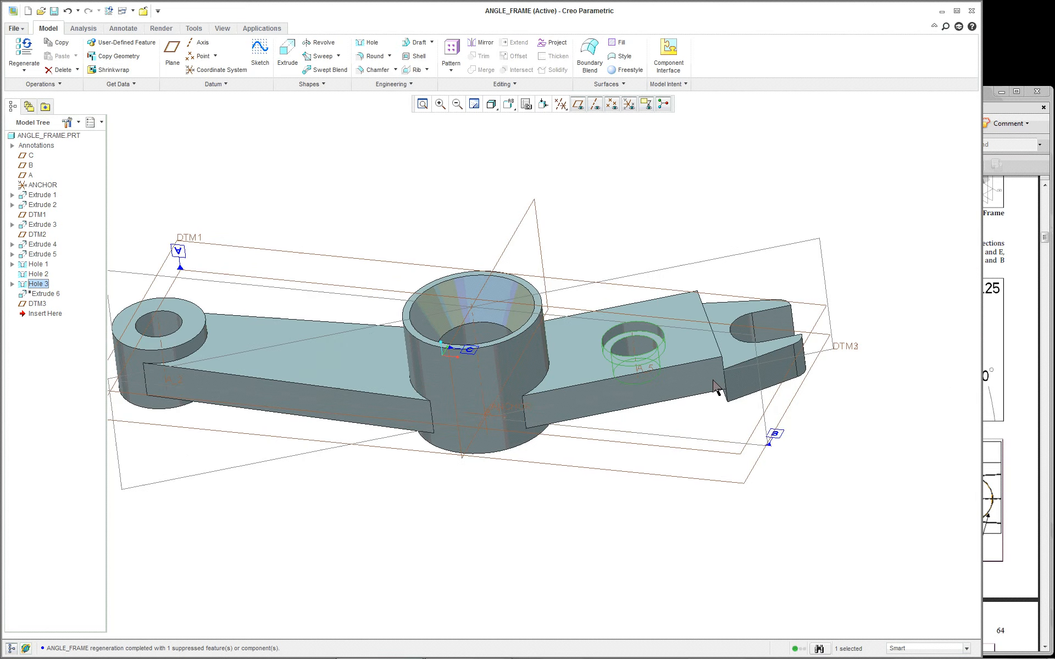
scroll(691, 360, down, 5)
right_click(681, 194)
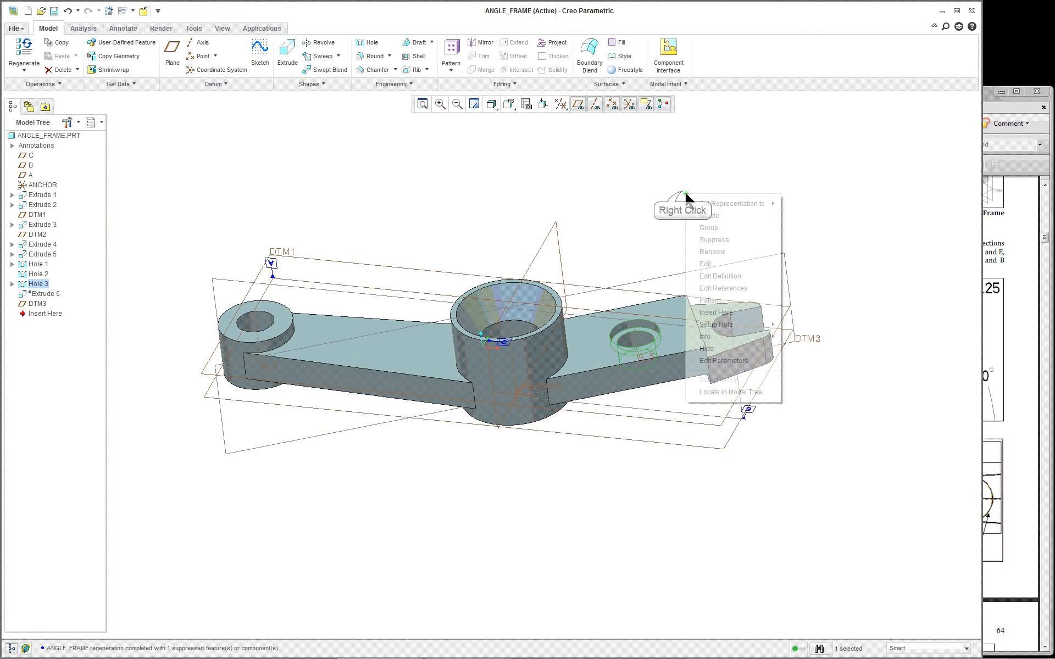
Redefine Hole 3 on the long arm as a 3/4-10 UNC hole and accept it
click(719, 276)
middle_drag(341, 205, 339, 178)
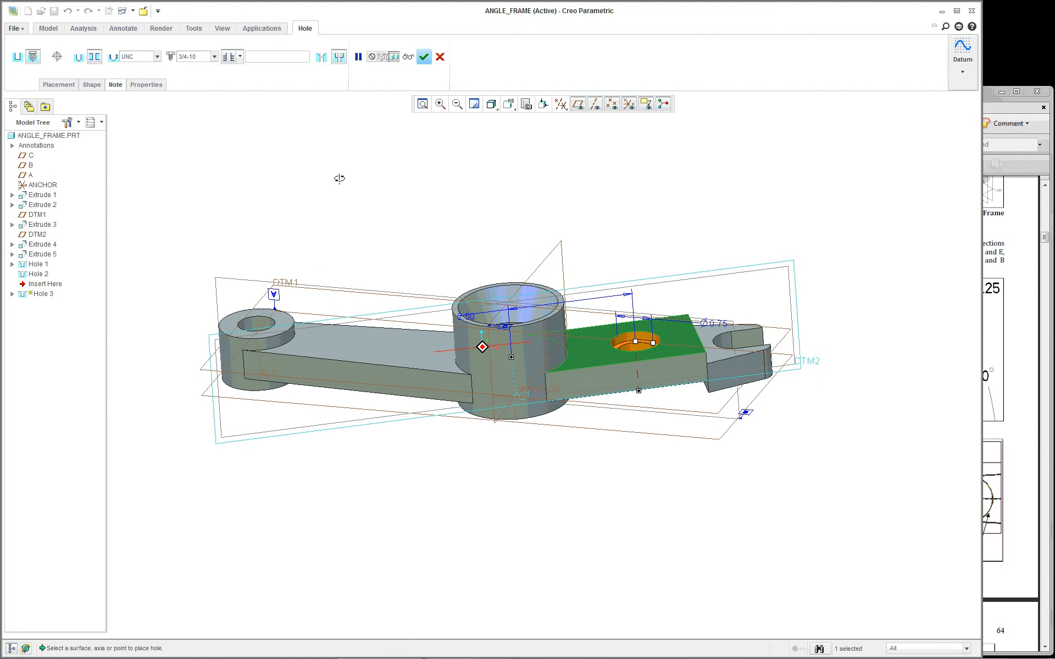
shift+middle_drag(686, 273, 553, 243)
scroll(305, 215, up, 2)
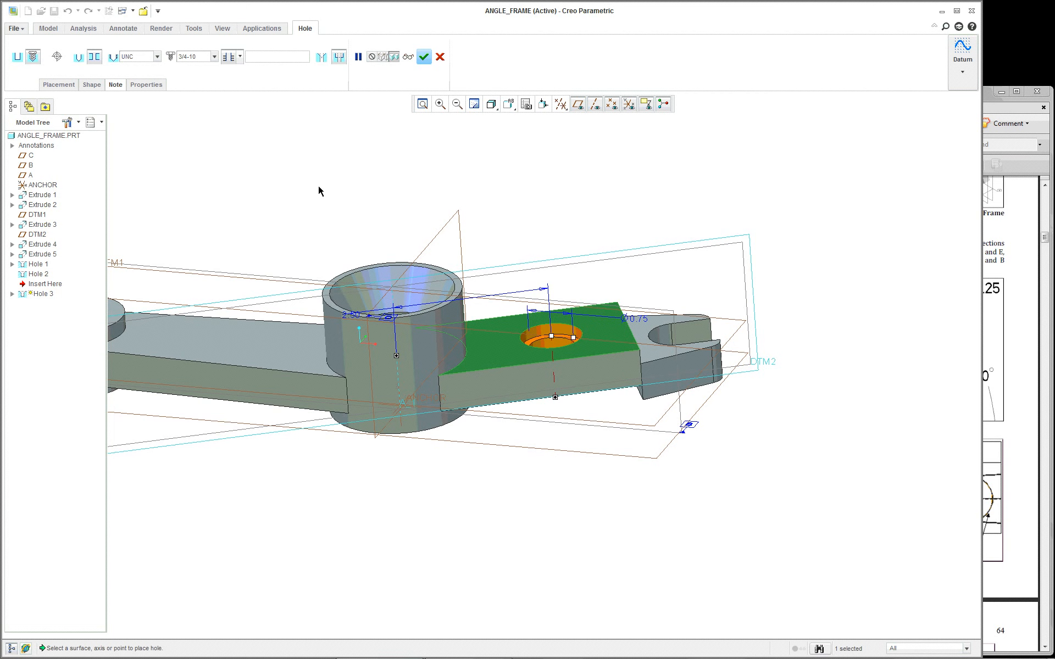
click(425, 57)
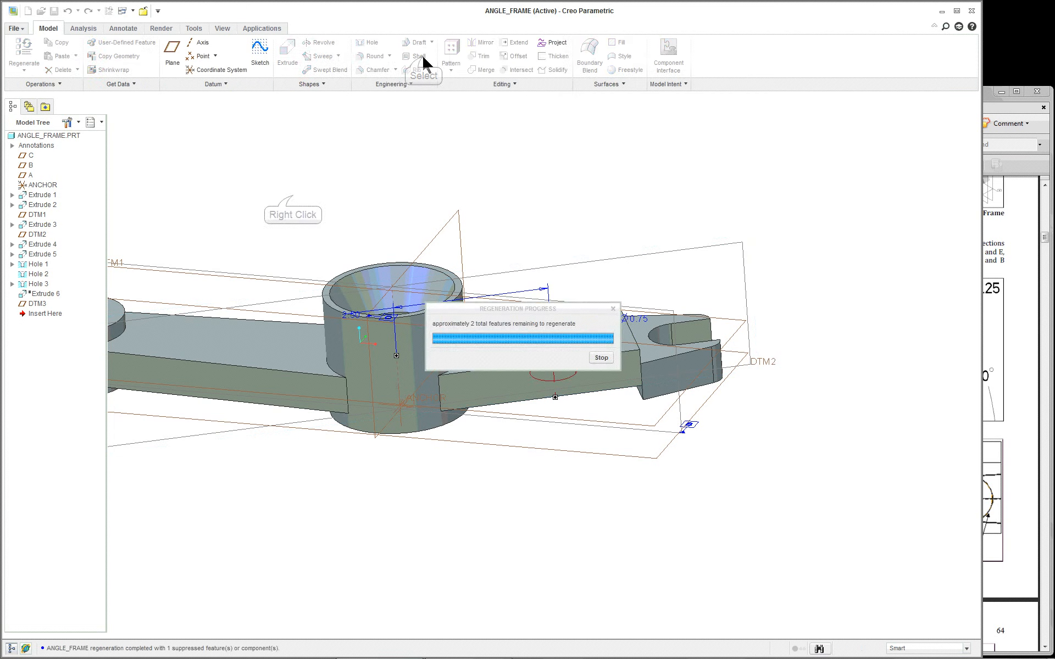
Suppress Hole 3 and confirm the suppression
right_click(296, 201)
click(330, 242)
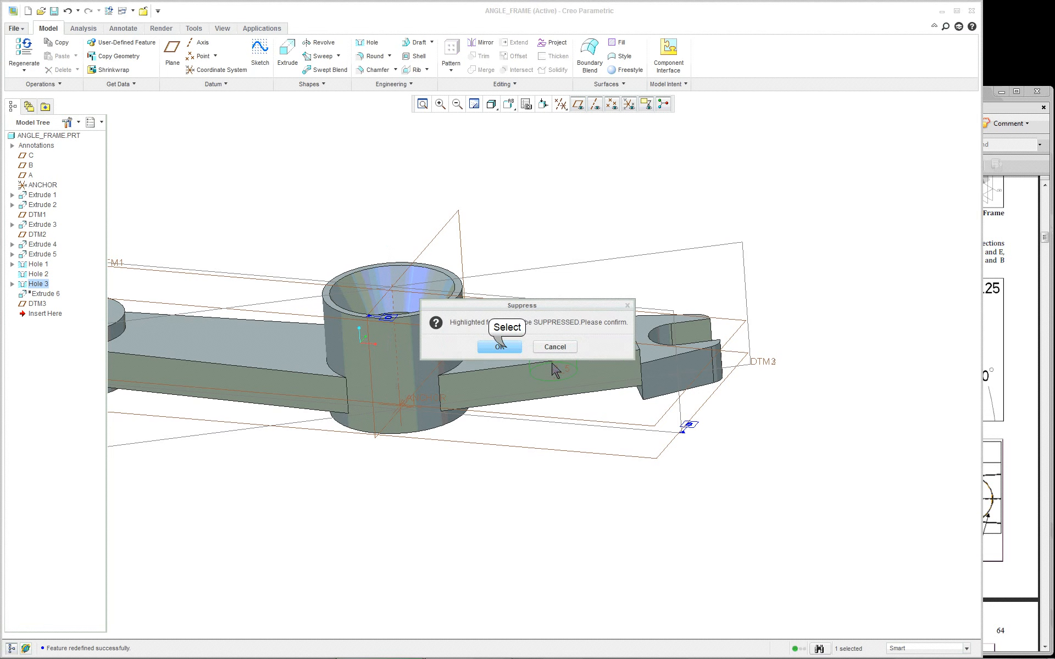
click(500, 346)
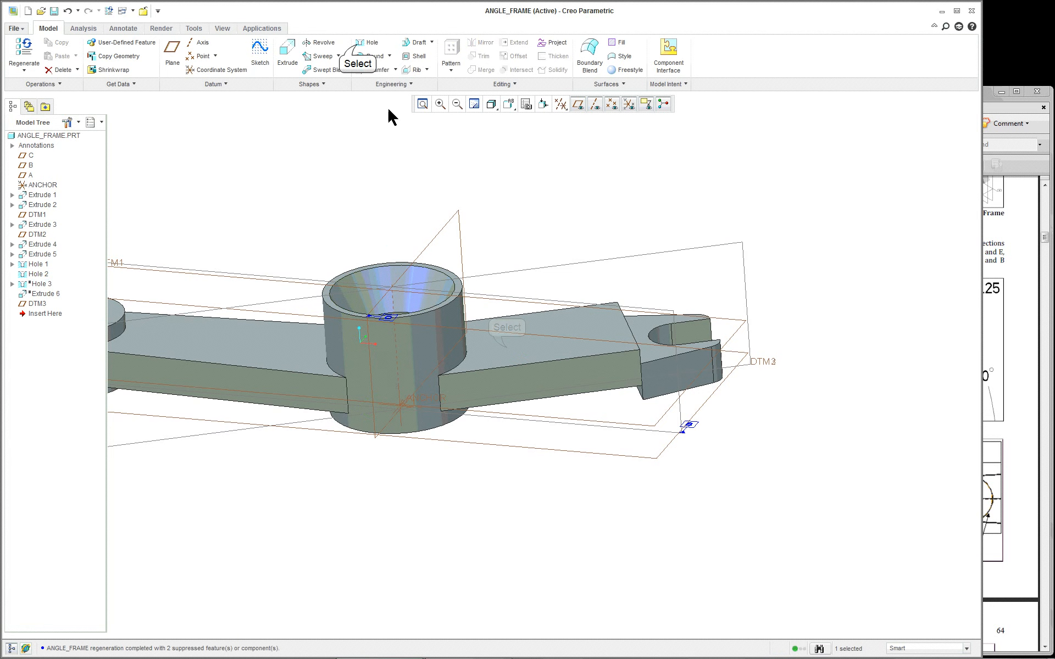
Start a new standard 5/8-11 UNC threaded hole and choose its depth option
click(359, 46)
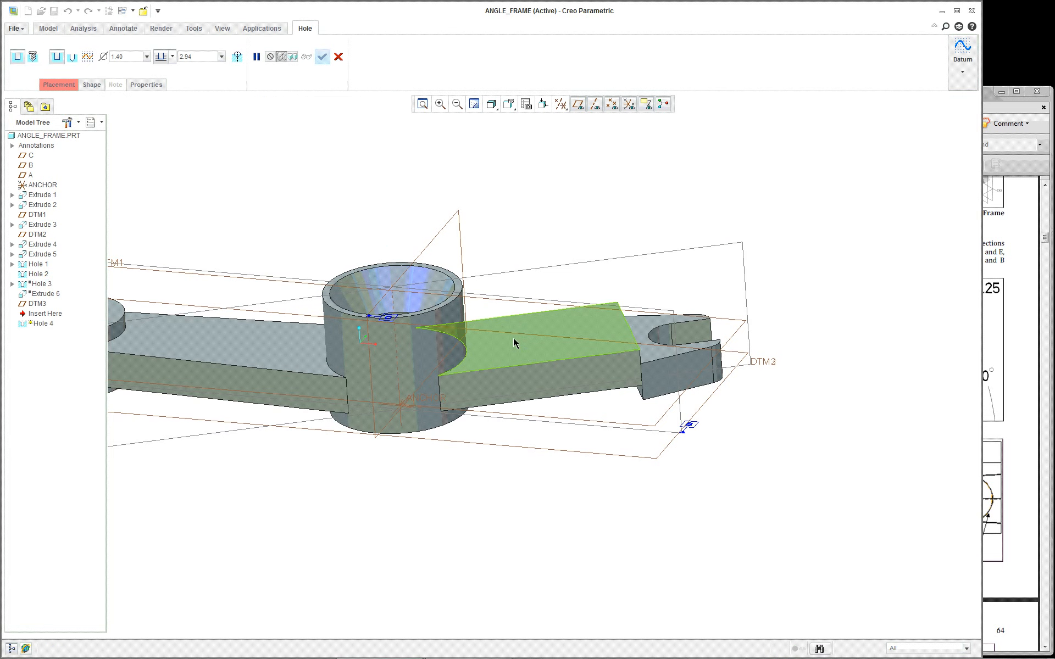
click(33, 57)
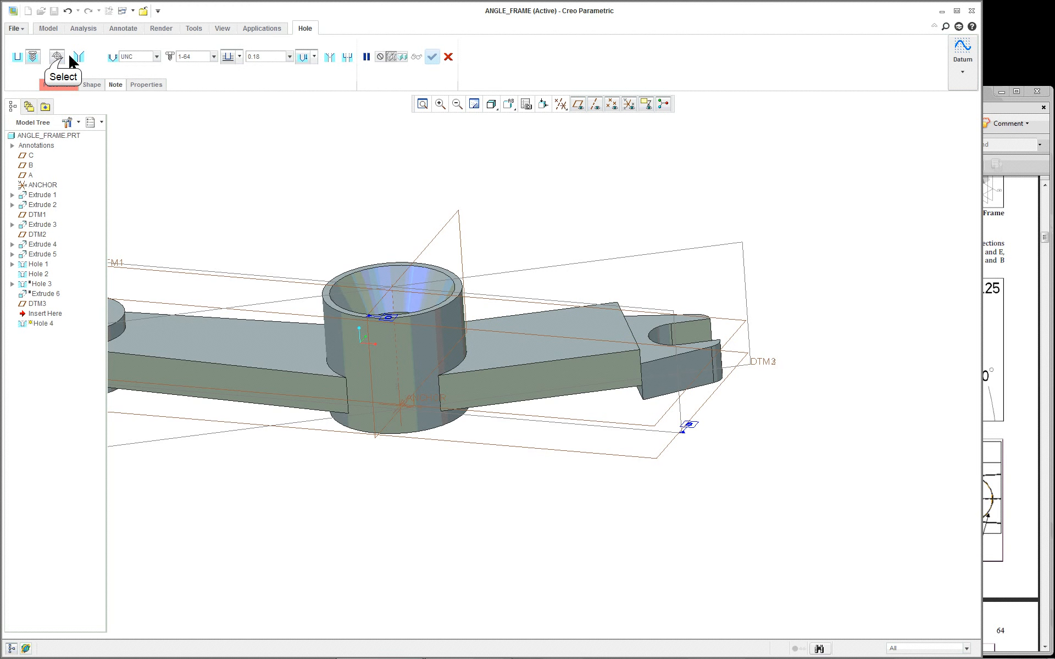
click(58, 56)
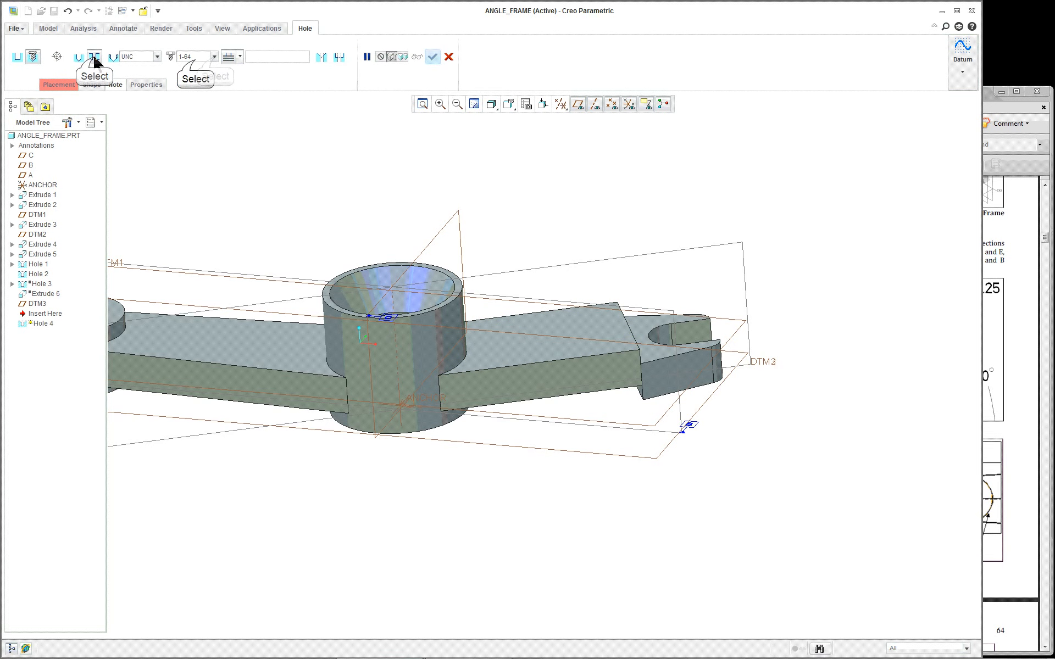
click(214, 58)
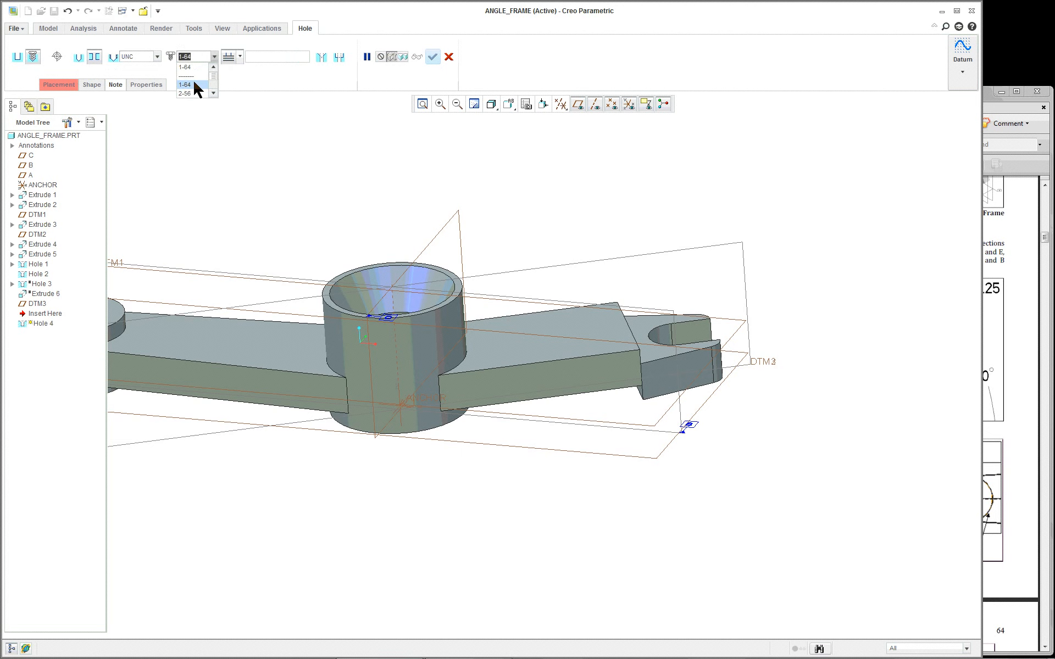
scroll(195, 89, down, 6)
scroll(194, 82, up, 1)
click(194, 77)
click(239, 56)
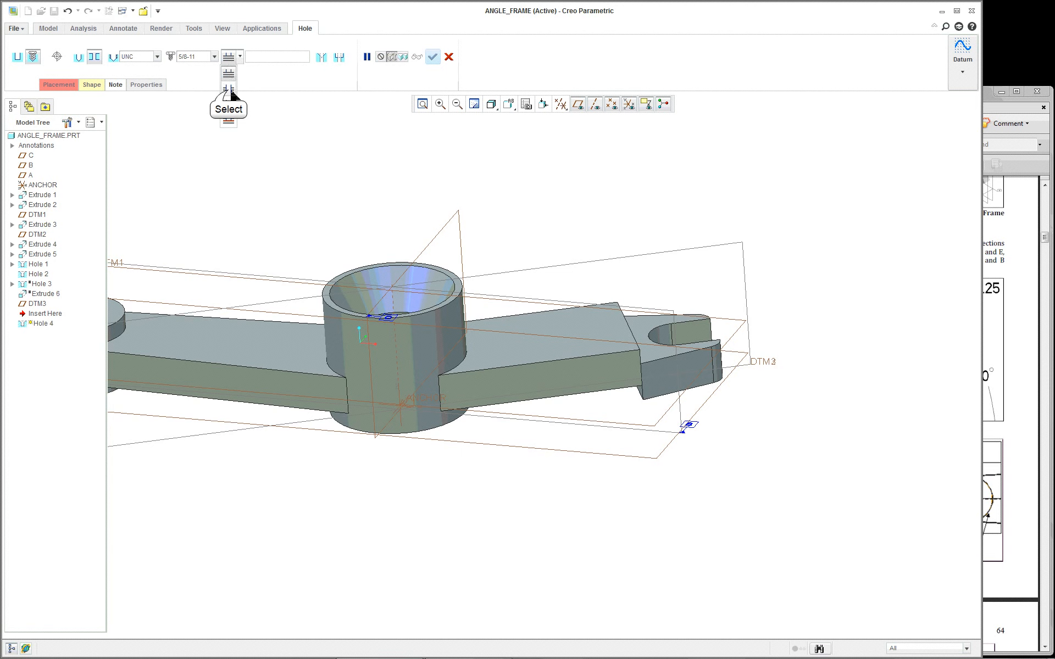
click(227, 87)
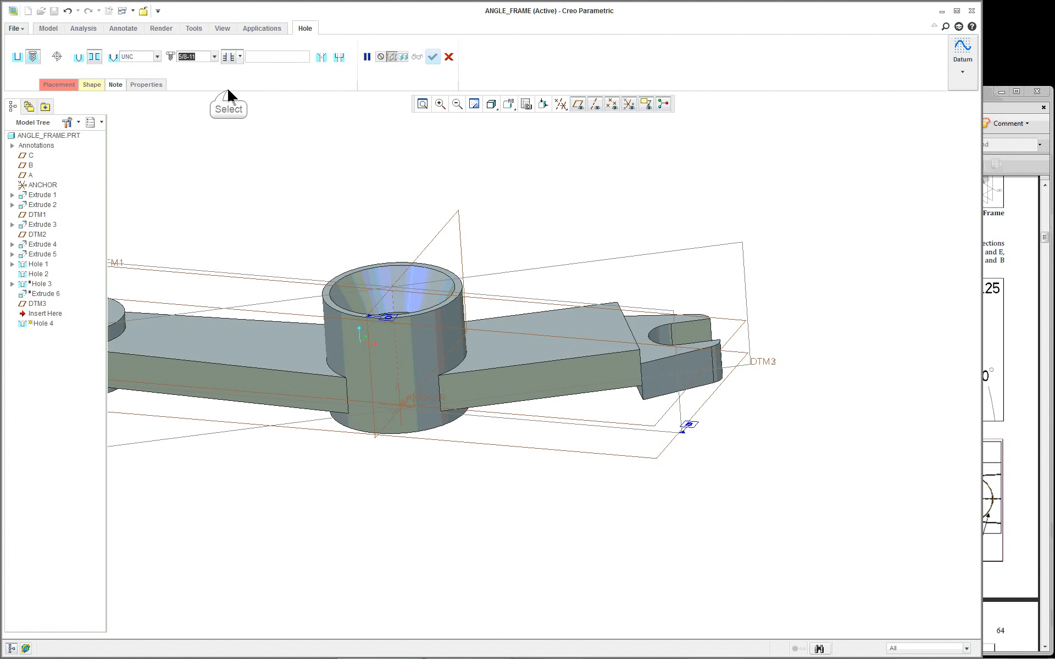
click(338, 58)
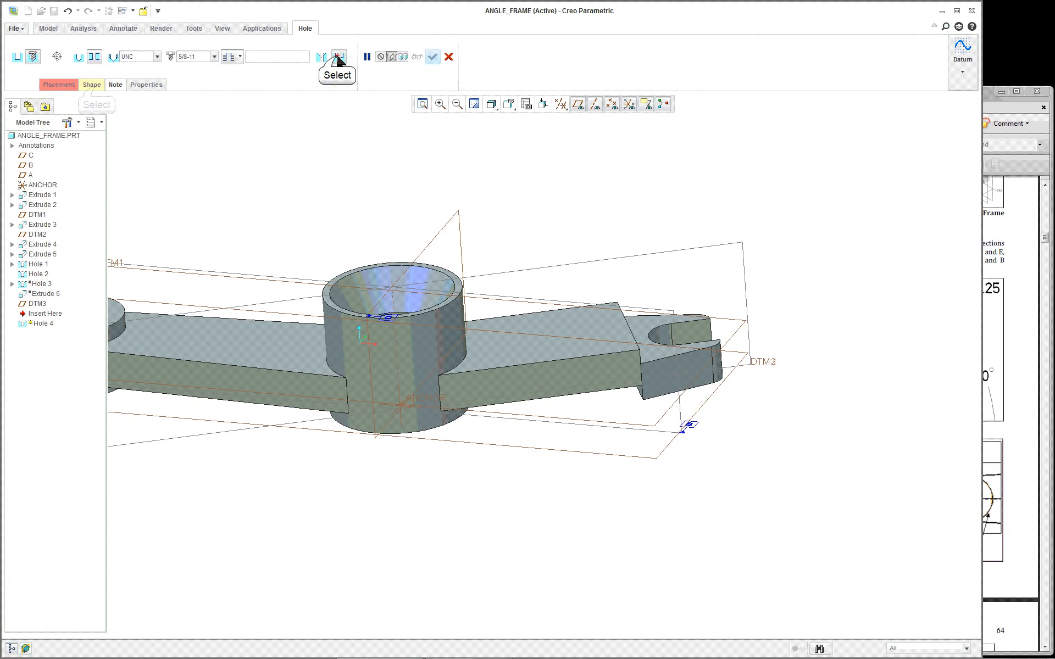
Set the hole diameter to 0.6 and the counterbore depth to 0.25
click(91, 84)
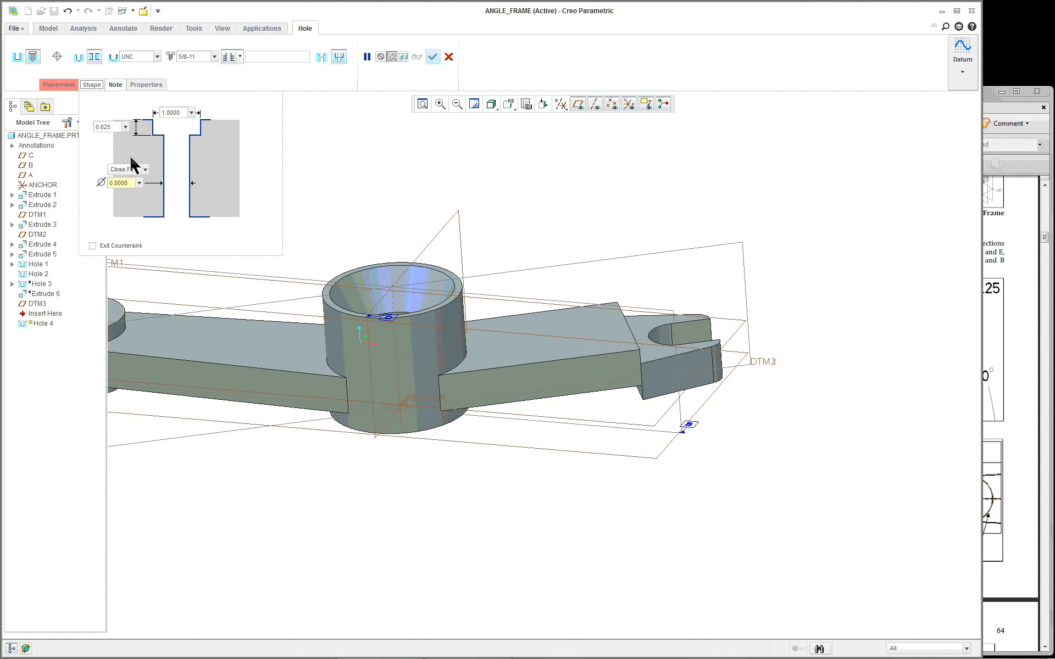
double_click(130, 184)
text(0.6)
key(Return)
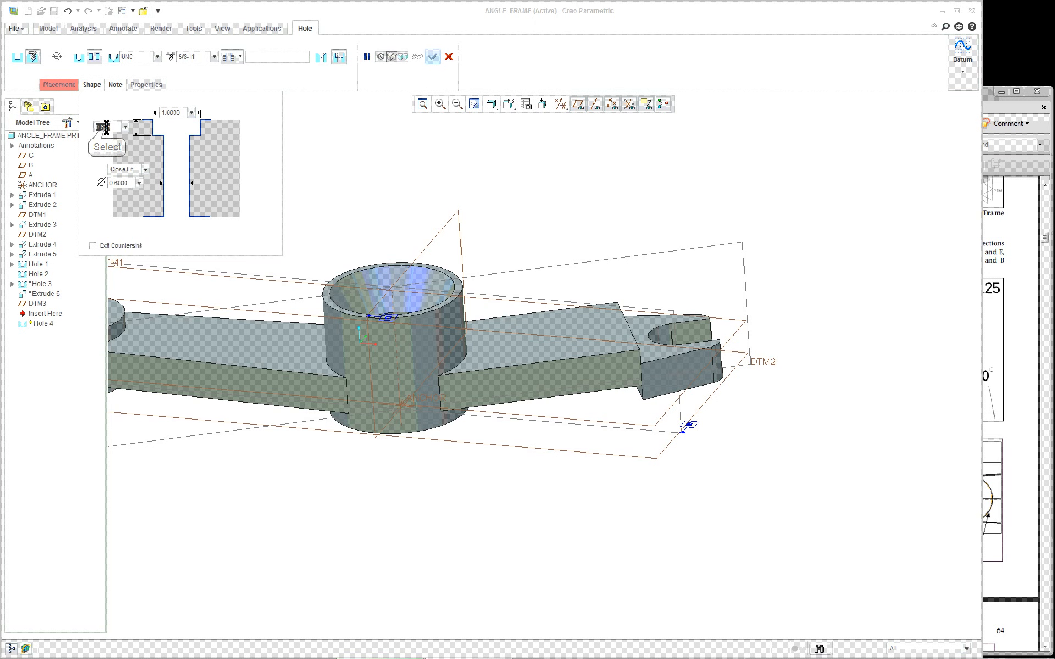
double_click(106, 127)
key(BackSpace)
text(.25)
key(Return)
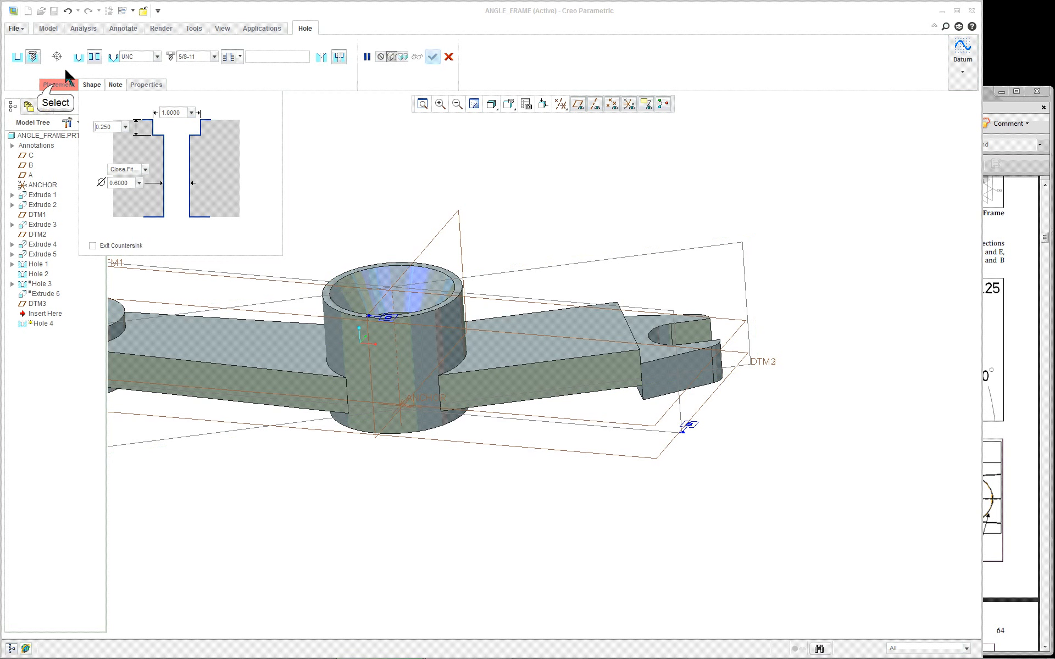
Place the new hole on the long arm's top face
click(57, 85)
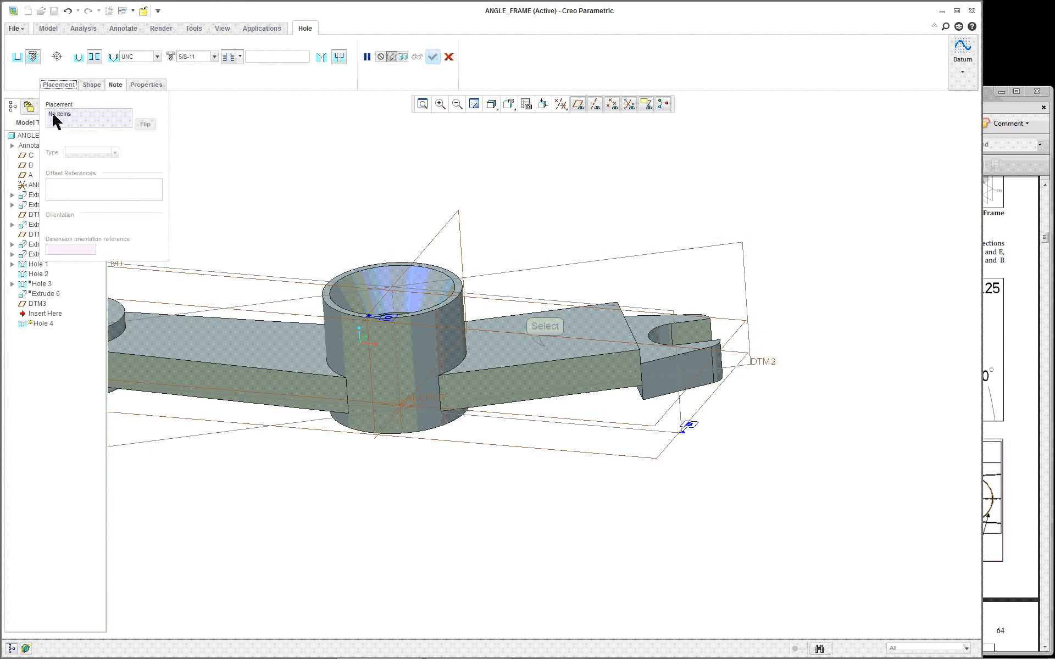
click(545, 346)
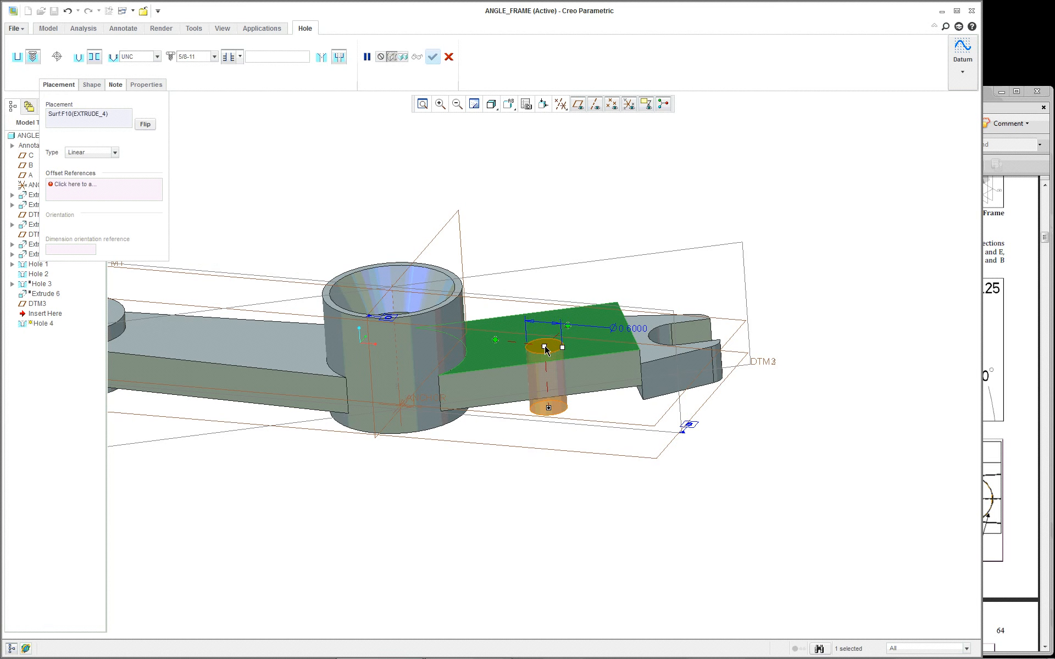
scroll(597, 340, down, 2)
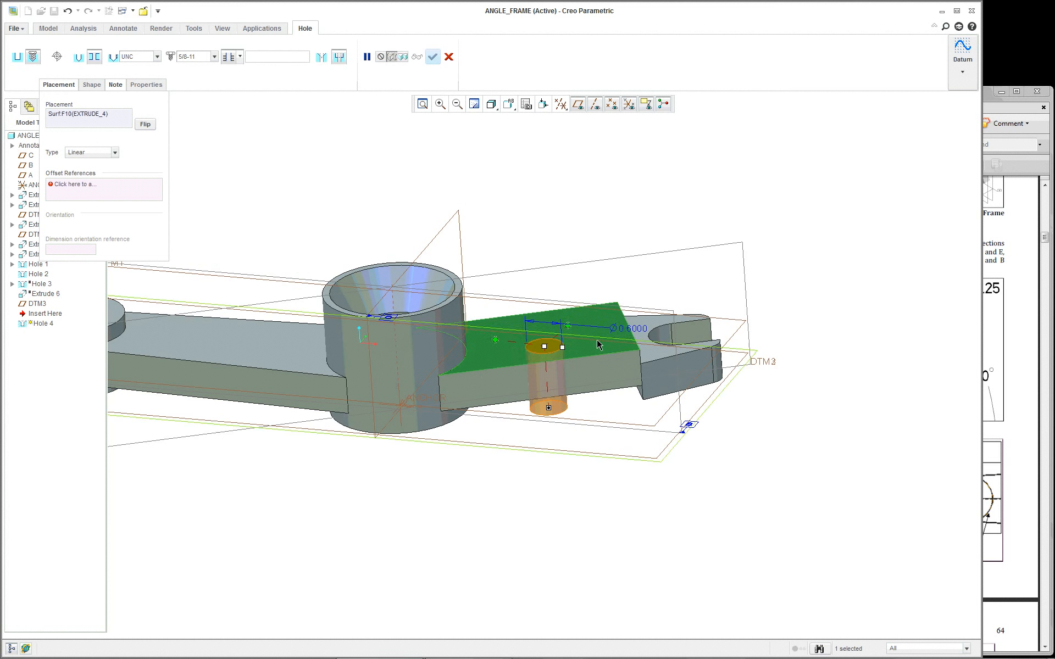
middle_drag(688, 371, 671, 393)
scroll(666, 398, up, 3)
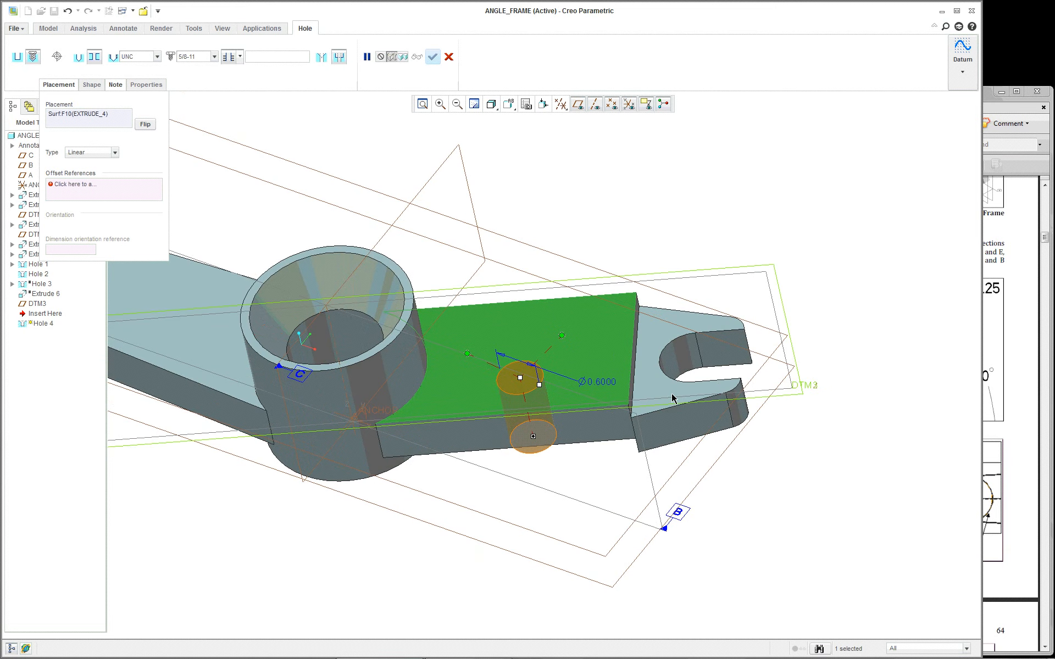
scroll(620, 366, down, 1)
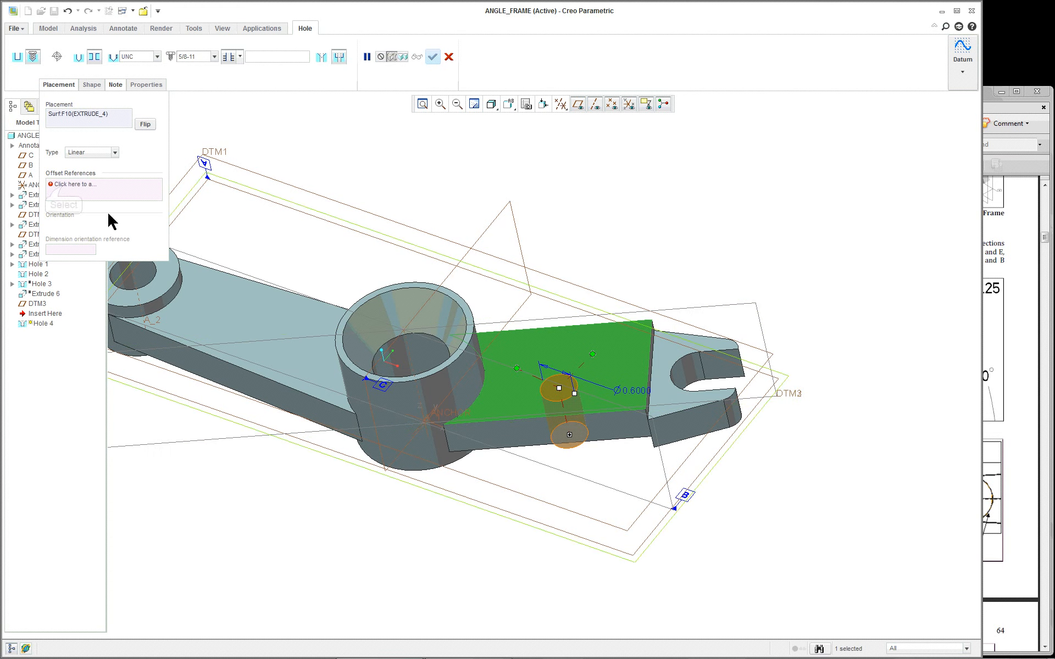
Reference the hole to DTM3 (aligned) and axis A_1 at 2.66, then finish Hole 4
click(63, 187)
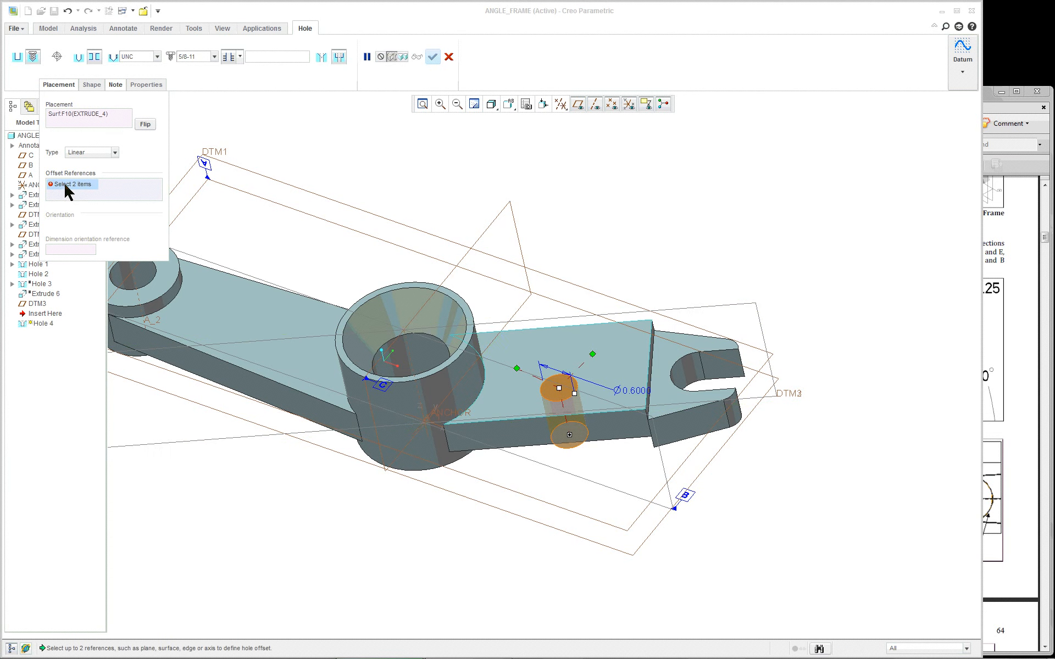
click(717, 312)
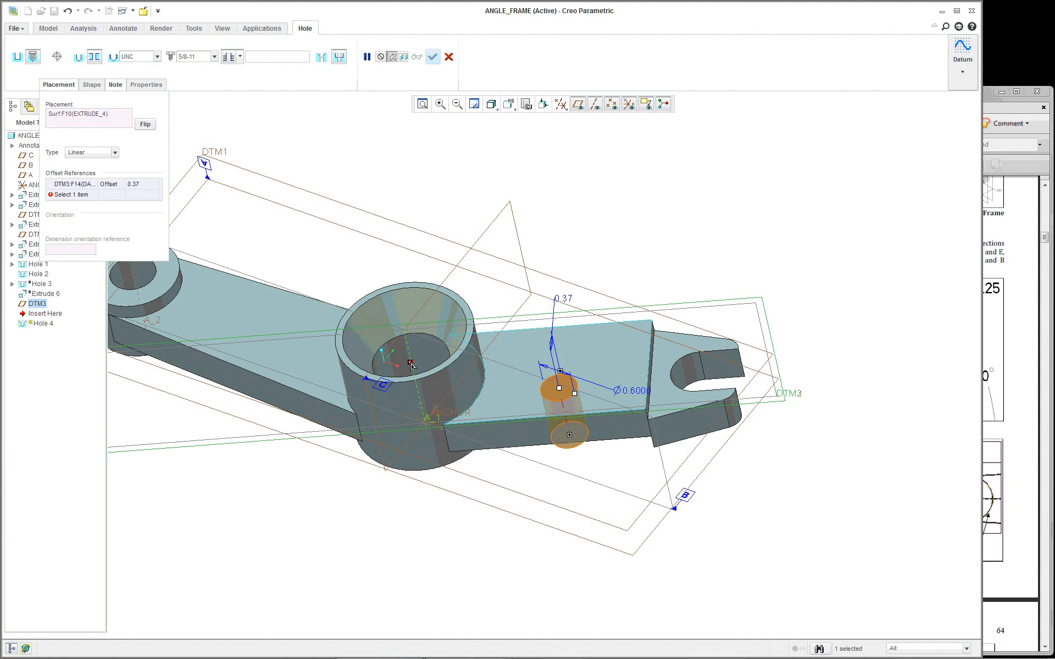
ctrl+click(412, 366)
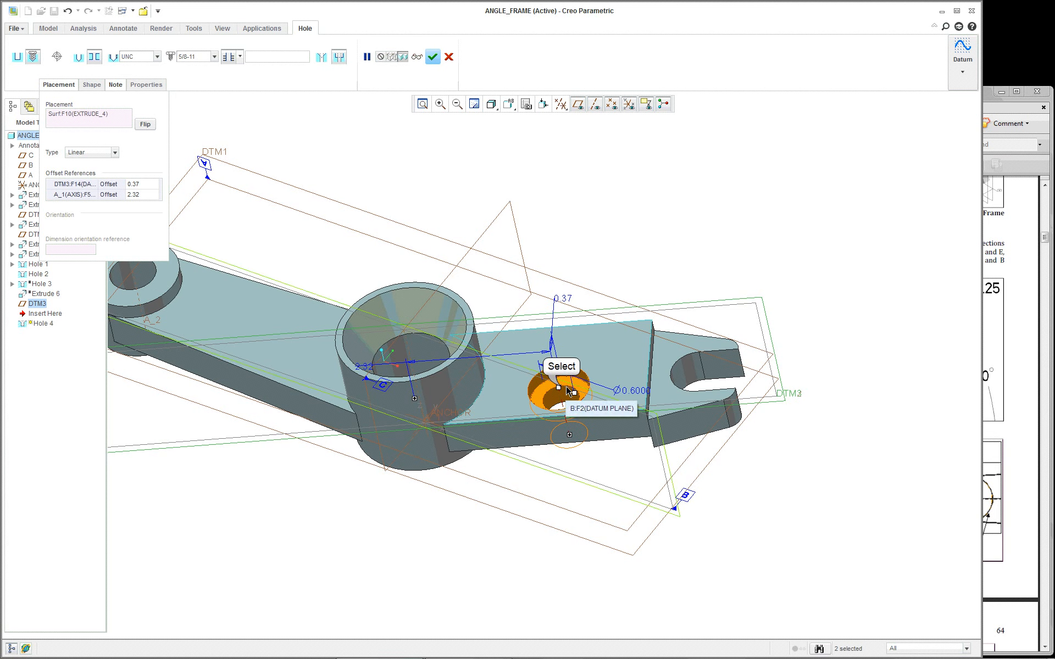
drag(564, 391, 587, 365)
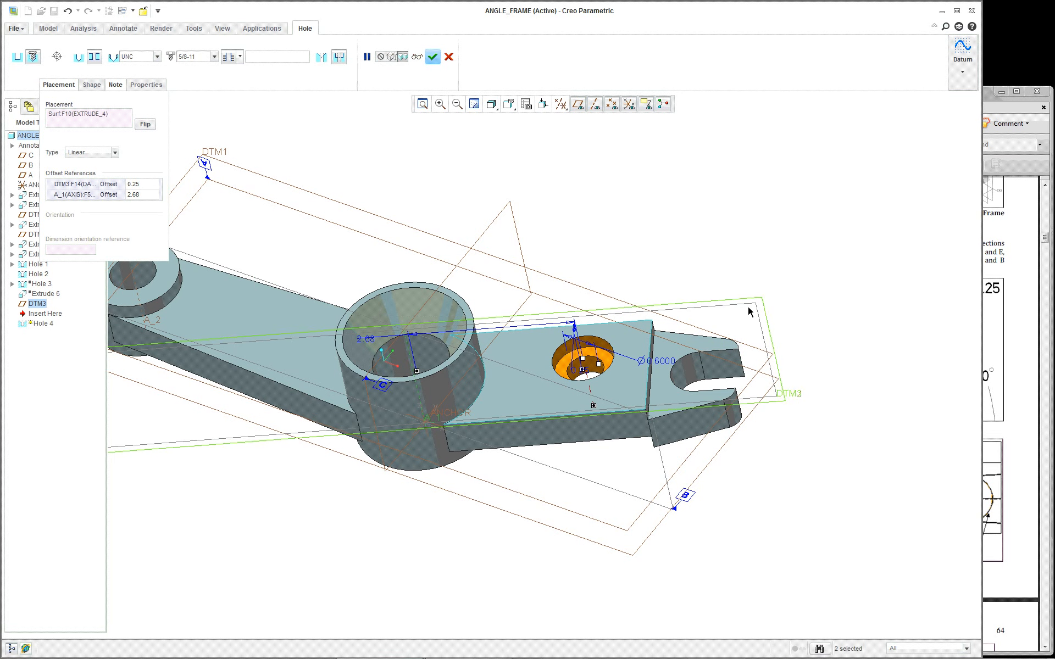
click(110, 185)
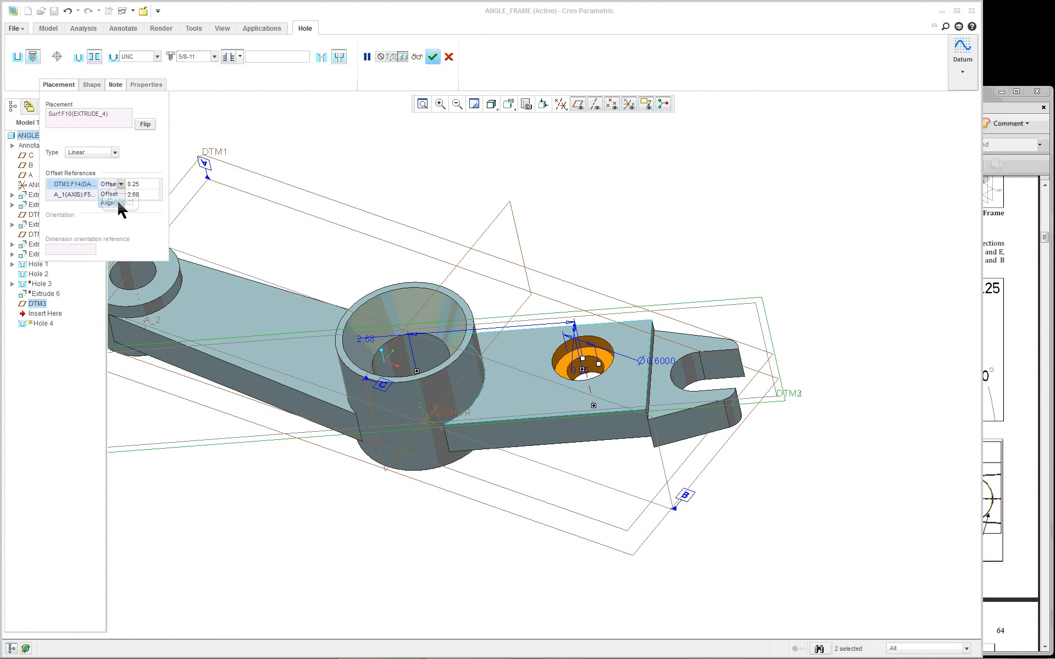
click(118, 203)
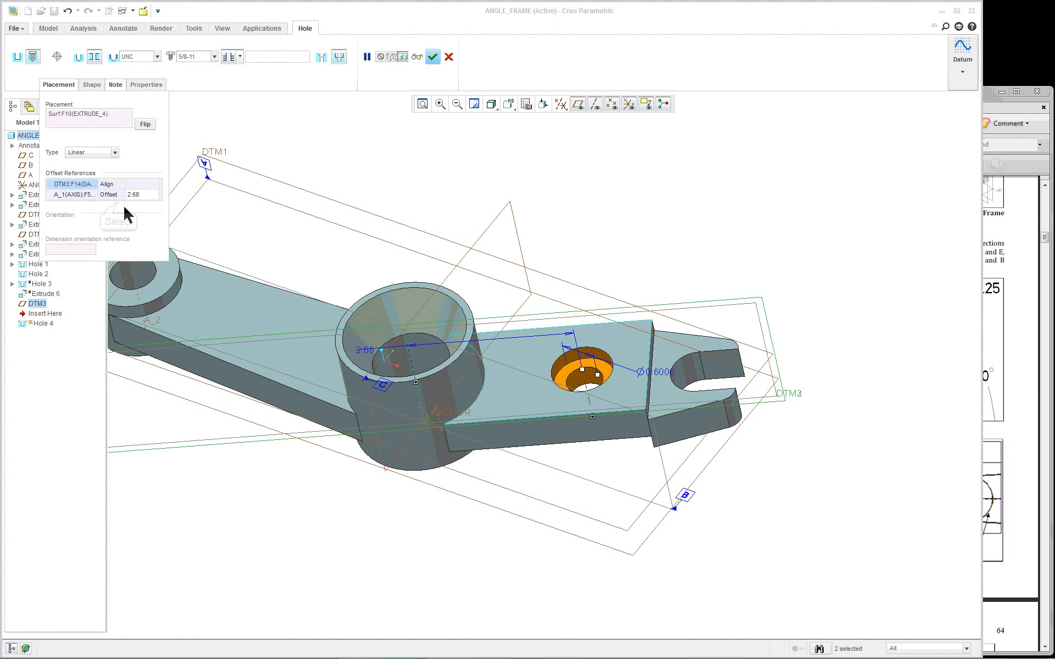
mouse_move(484, 302)
middle_down()
mouse_move(484, 356)
mouse_move(499, 294)
middle_up()
middle_click(578, 256)
scroll(578, 255, up, 2)
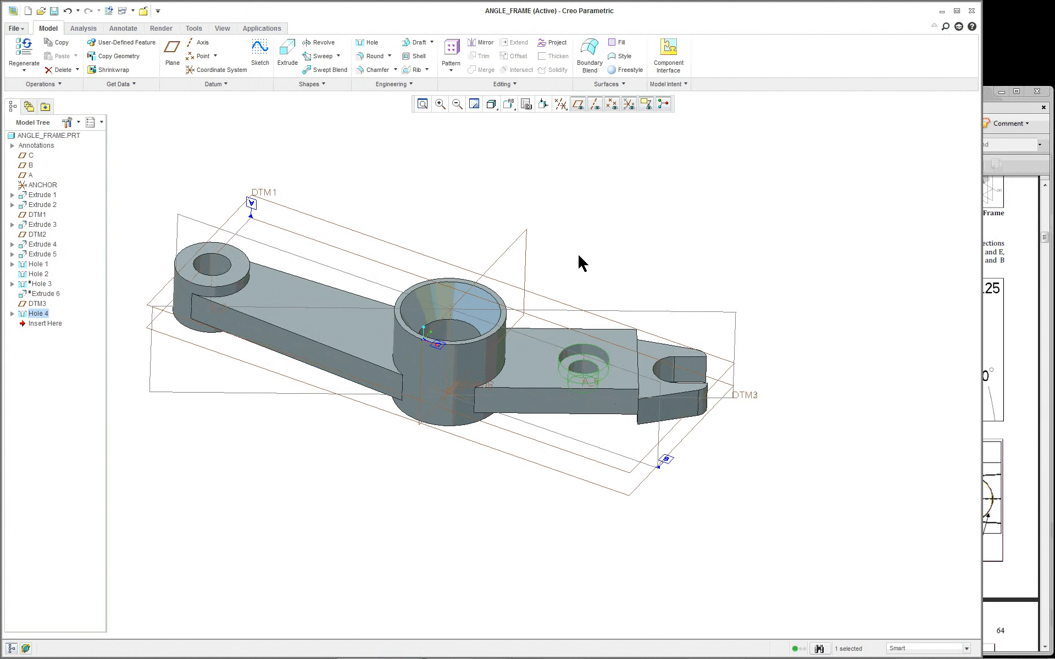
scroll(578, 256, down, 2)
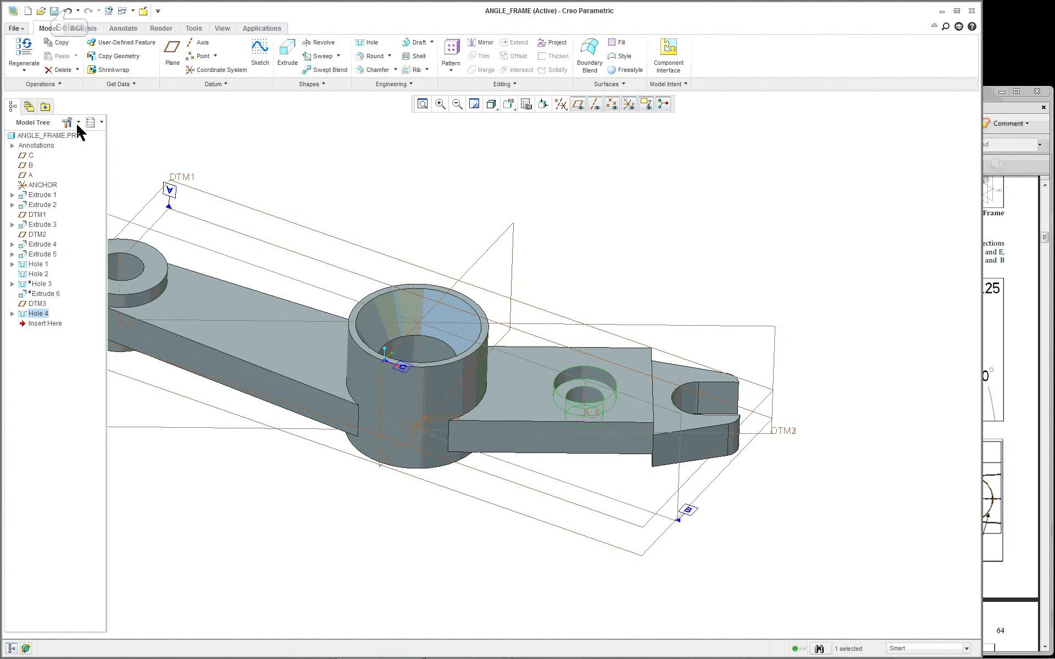
Undo Hole 4, then resume the suppressed Hole 3 and the Extrude 6 slot
click(69, 10)
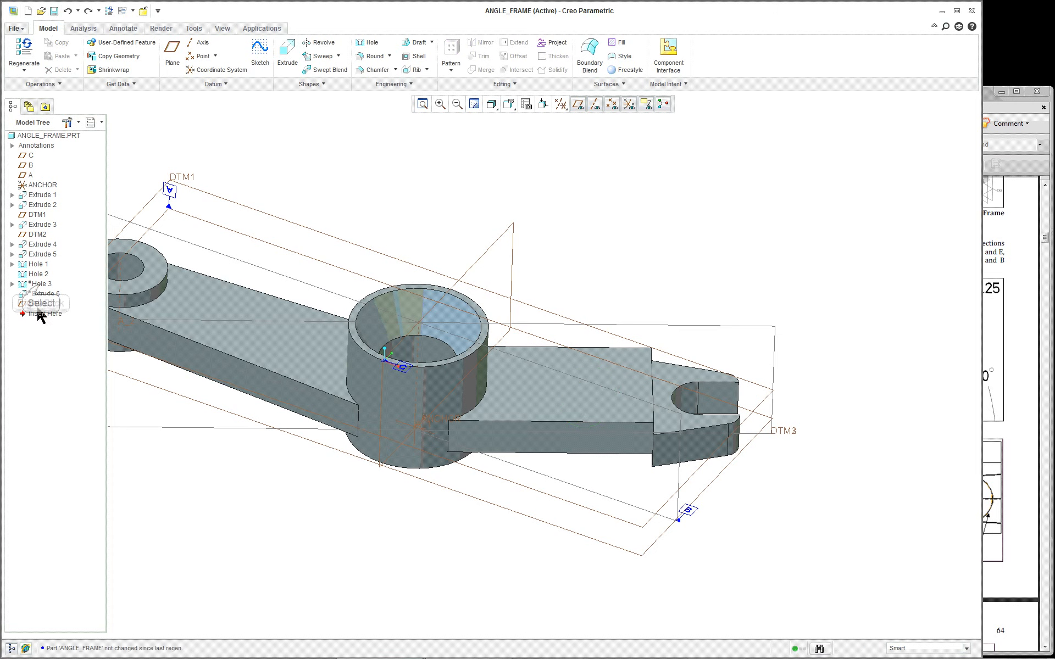
right_click(39, 284)
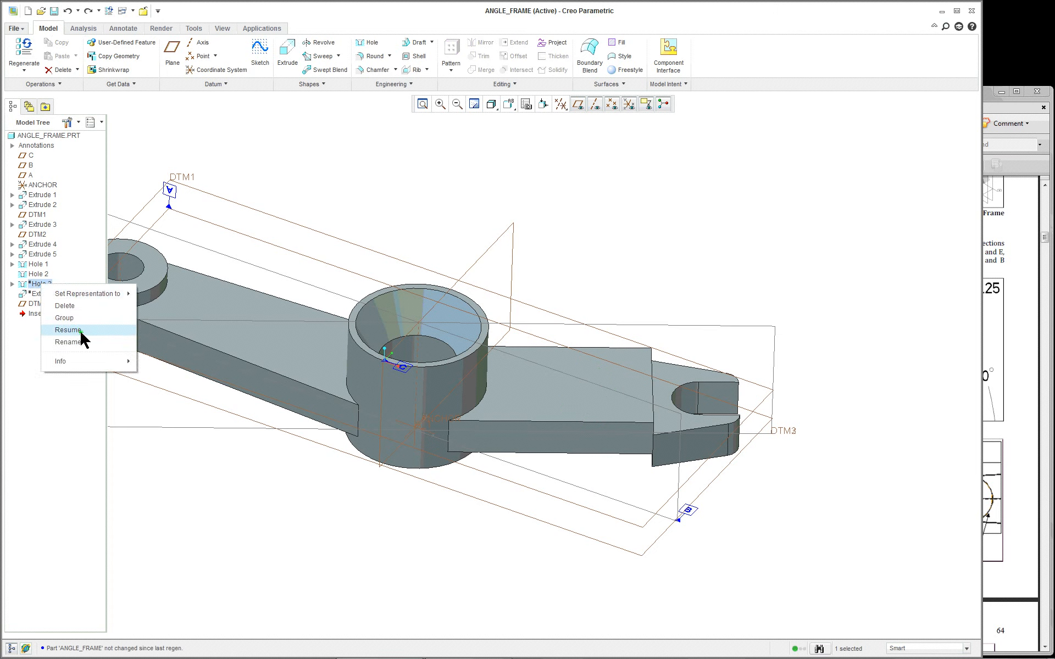
click(82, 337)
right_click(49, 294)
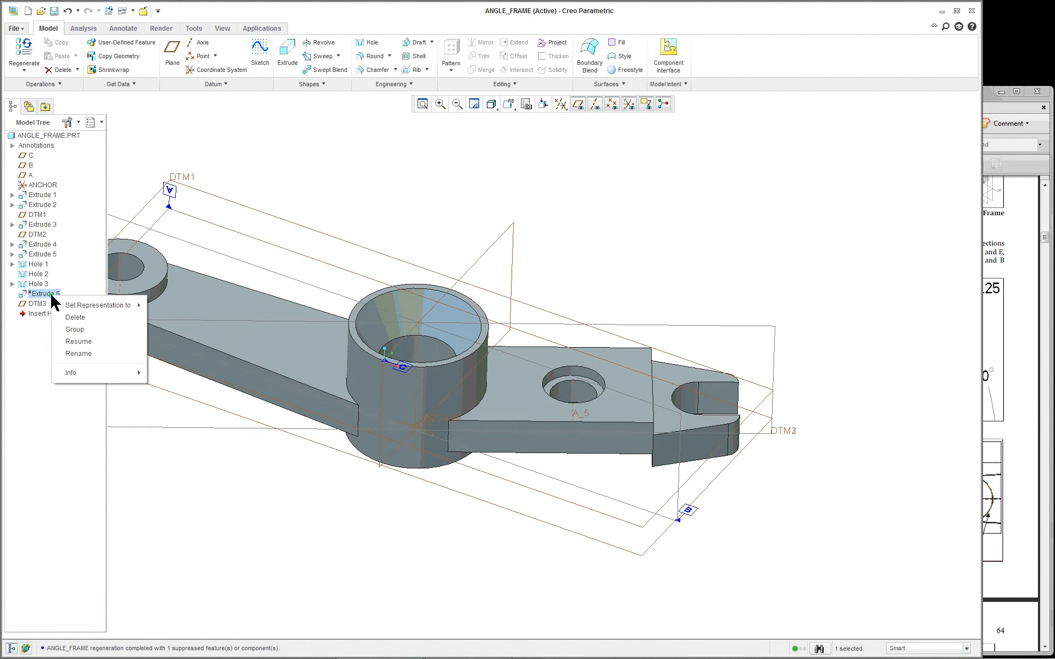
click(79, 341)
scroll(236, 376, down, 3)
scroll(179, 358, down, 8)
scroll(179, 358, up, 2)
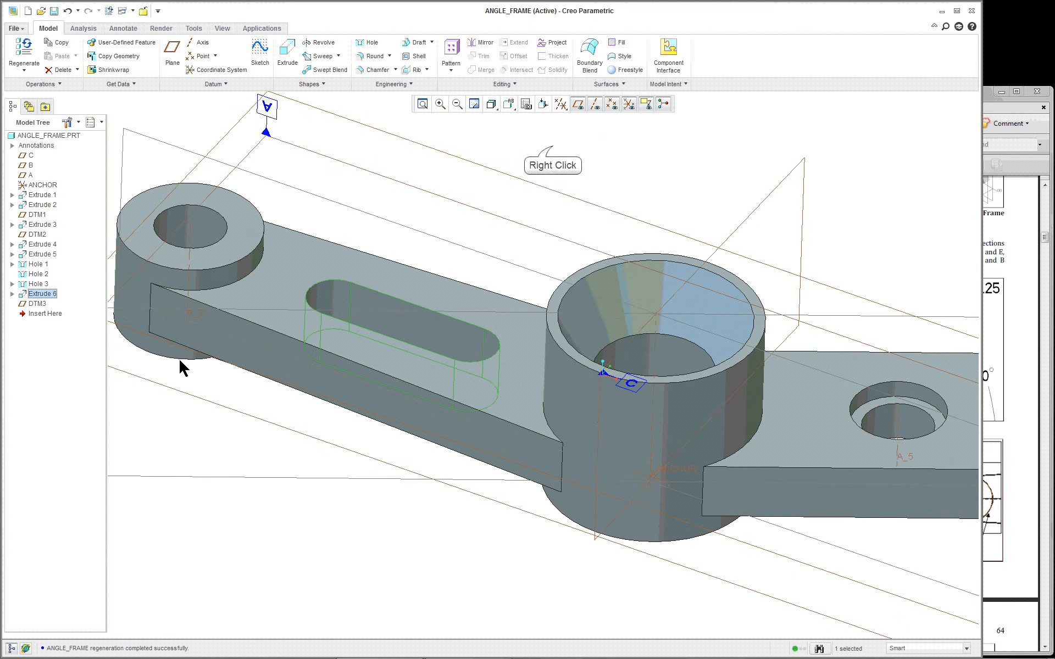
right_click(553, 149)
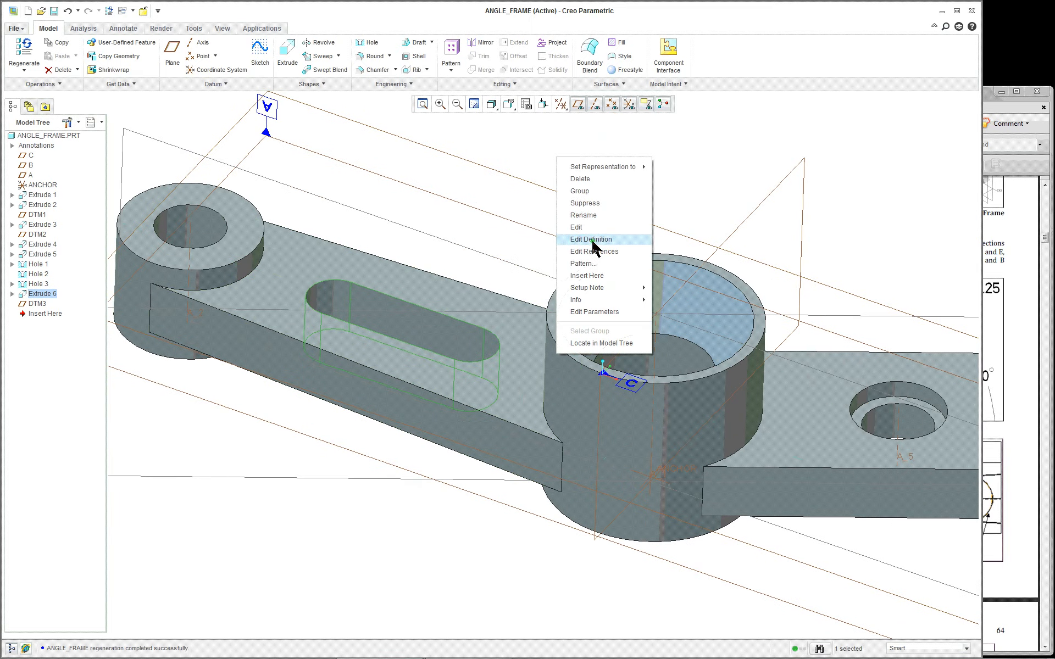
Redefine the slot extrude (Extrude 6) and open its sketch for editing
click(592, 241)
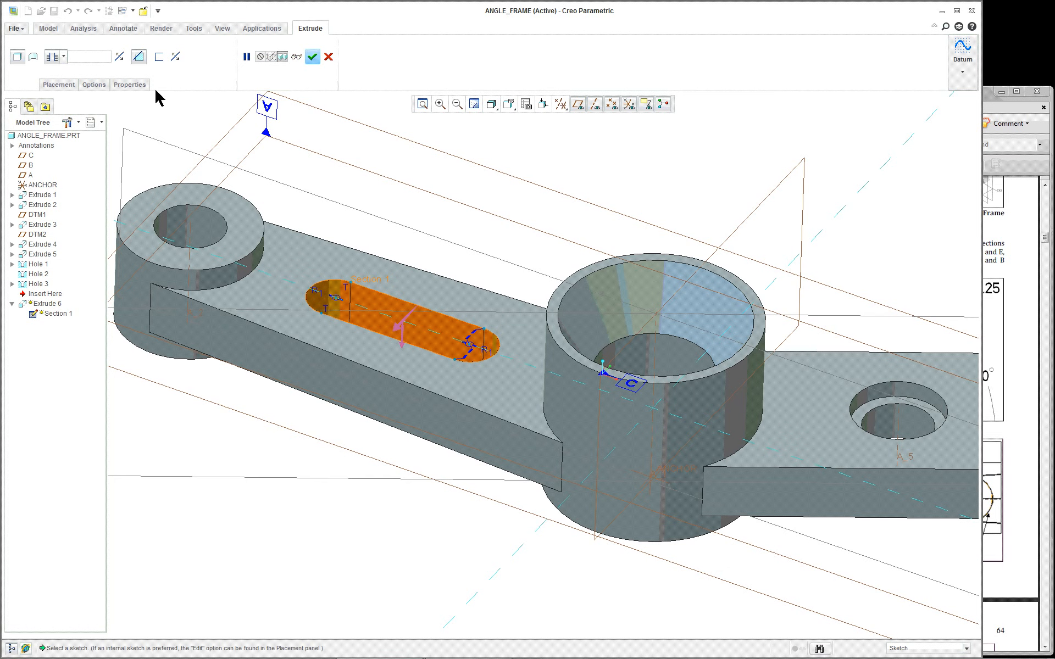
click(52, 85)
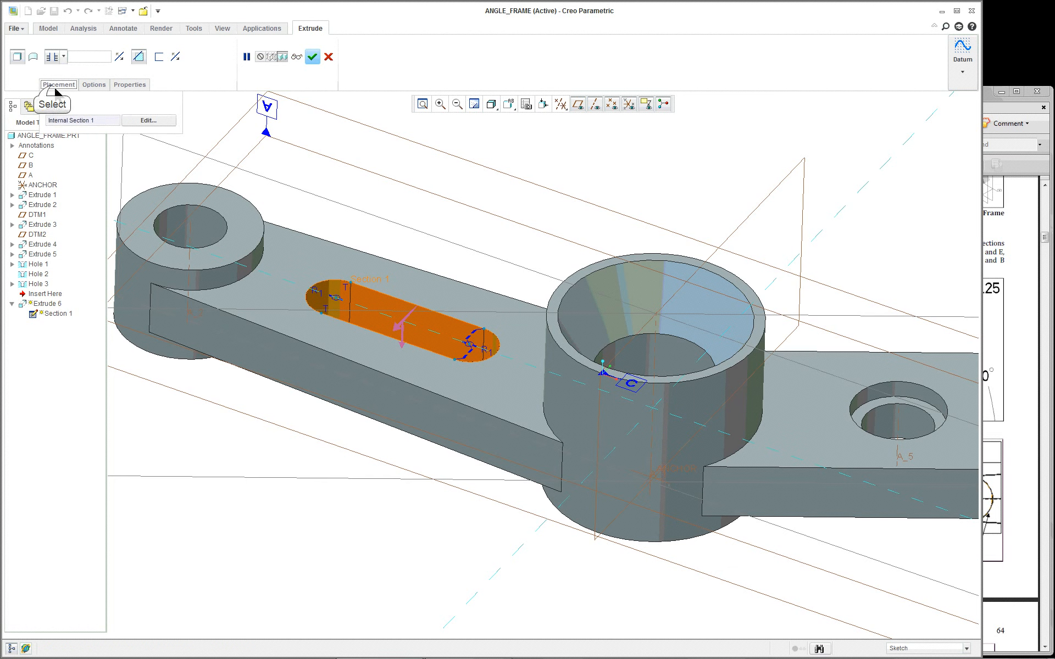
click(145, 121)
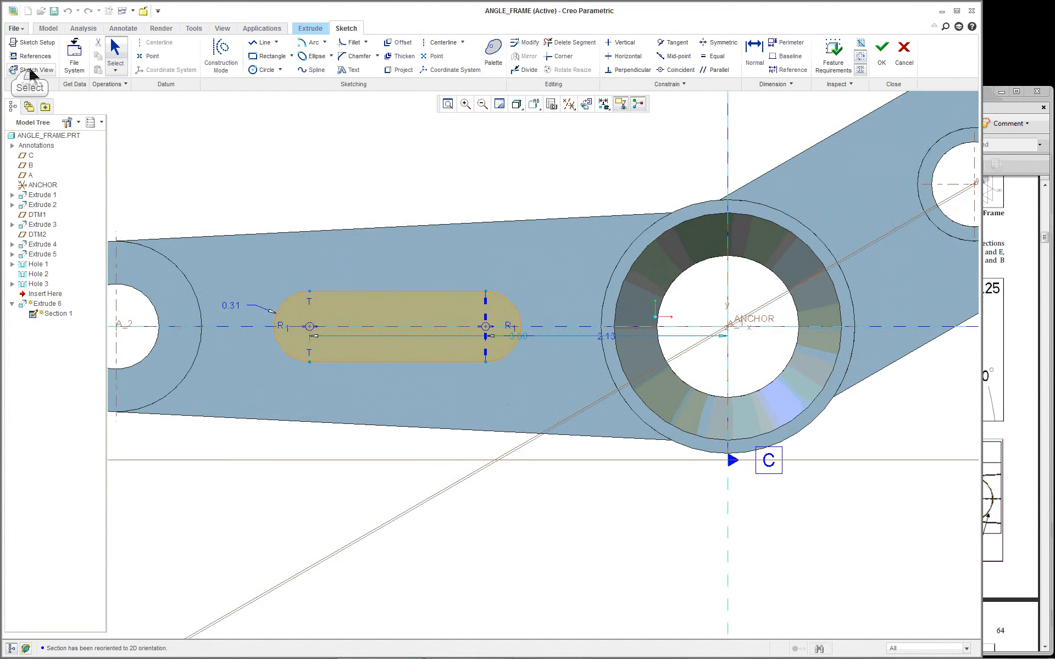
scroll(566, 336, down, 2)
scroll(566, 336, up, 2)
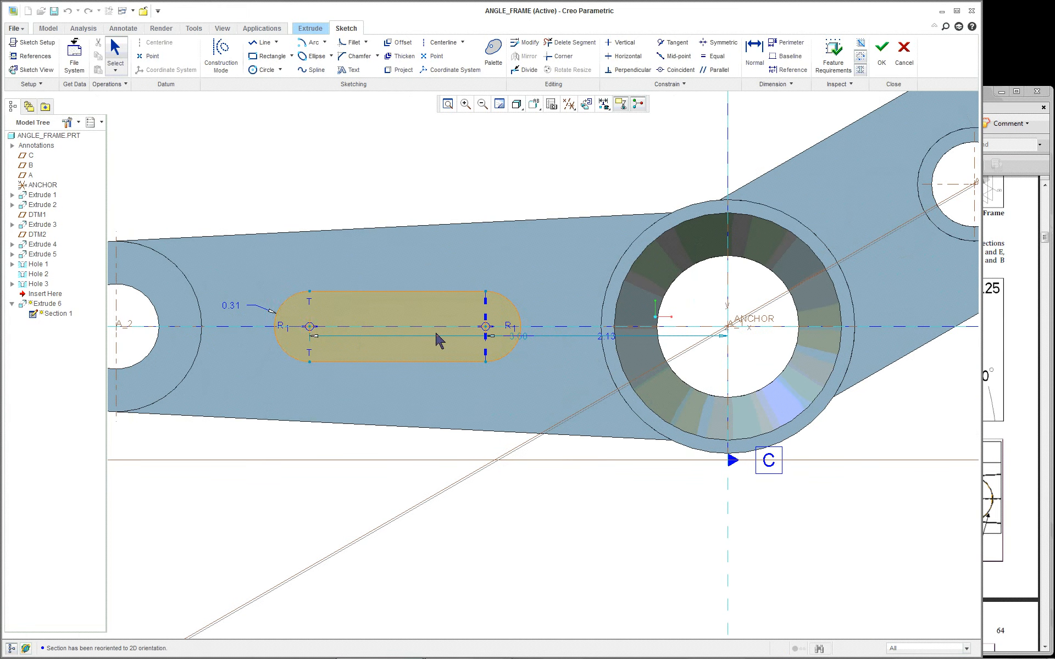
scroll(284, 348, up, 1)
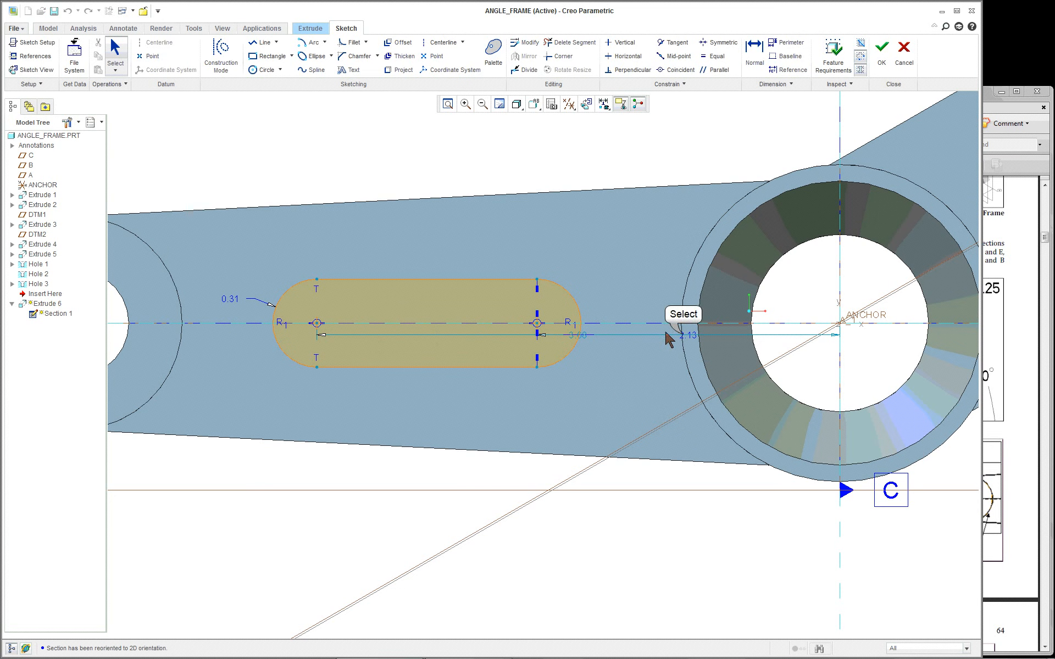
Drag the 2.13, R0.31 and 3.68 dimensions below the slot, checking the Angle Frame drawing PDF
drag(685, 340, 694, 509)
drag(245, 301, 208, 515)
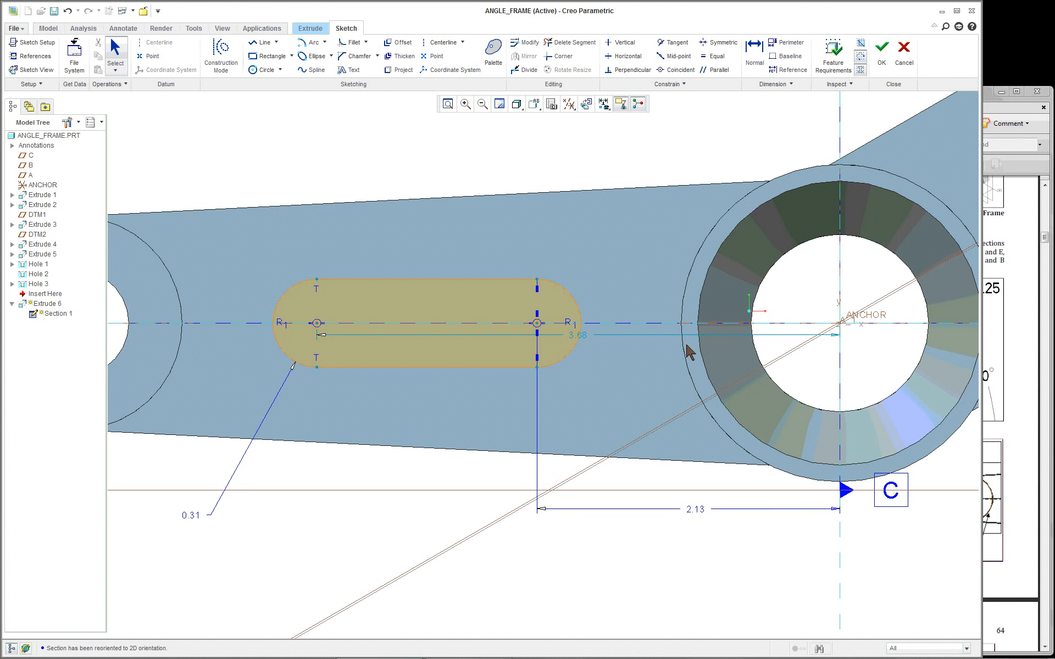
drag(577, 335, 562, 565)
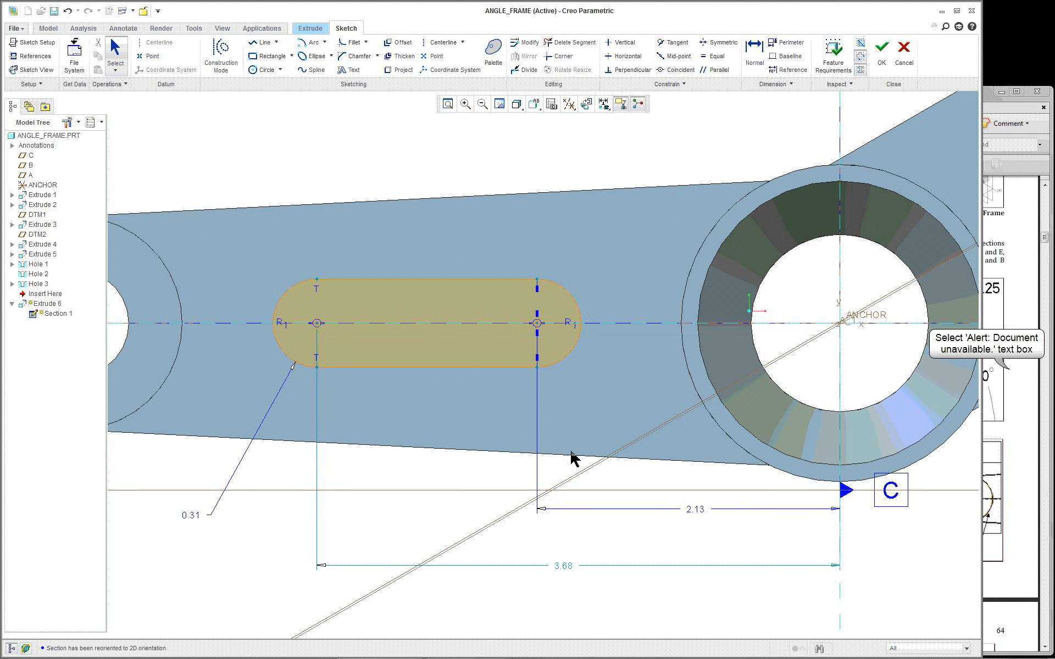
click(1010, 374)
scroll(833, 370, up, 10)
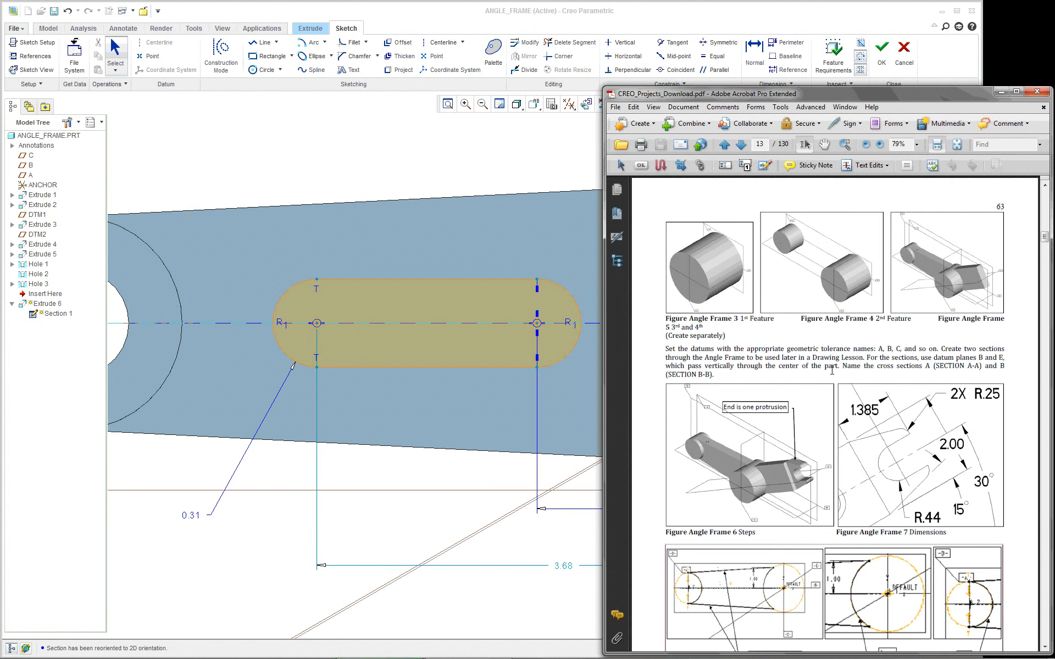
scroll(832, 371, down, 3)
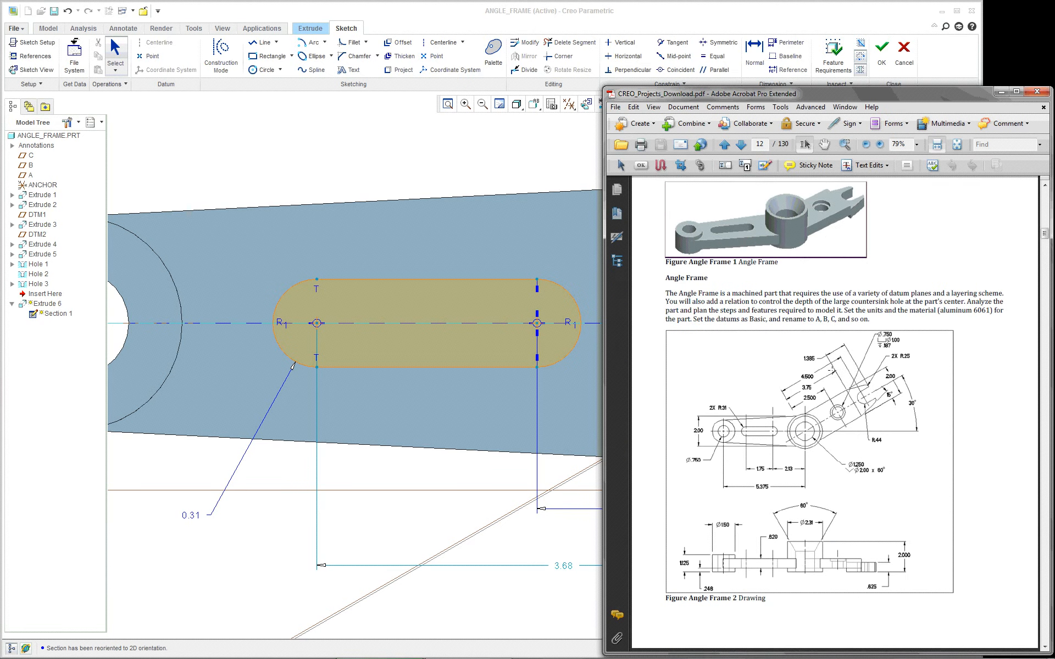
click(464, 477)
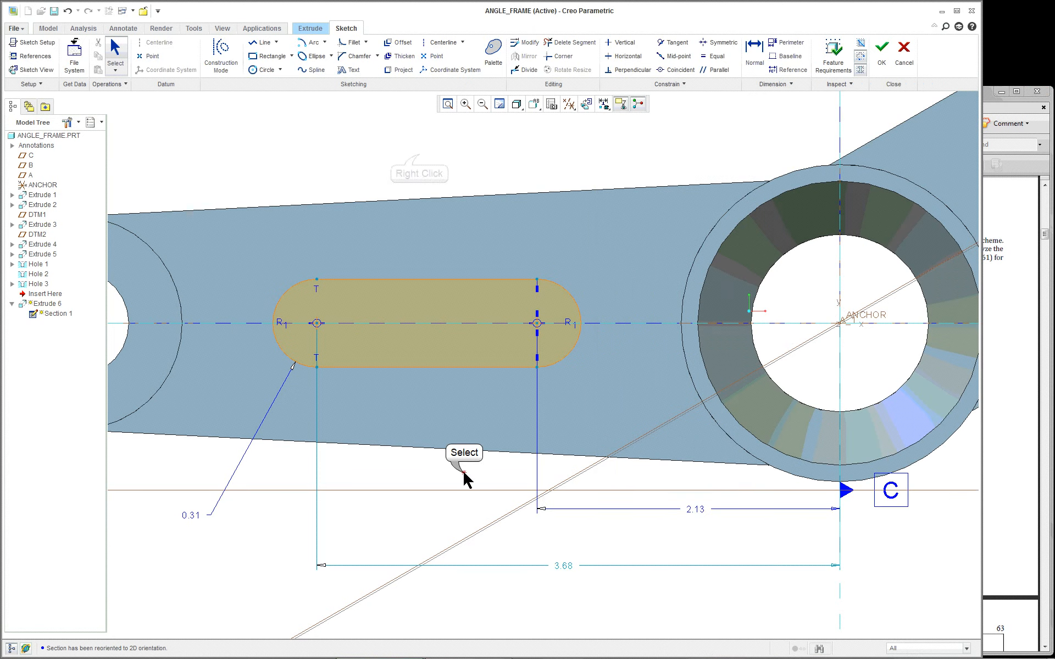
Dimension the slot's arc centre-to-centre distance and change it from 1.55 to 1.75
right_click(419, 160)
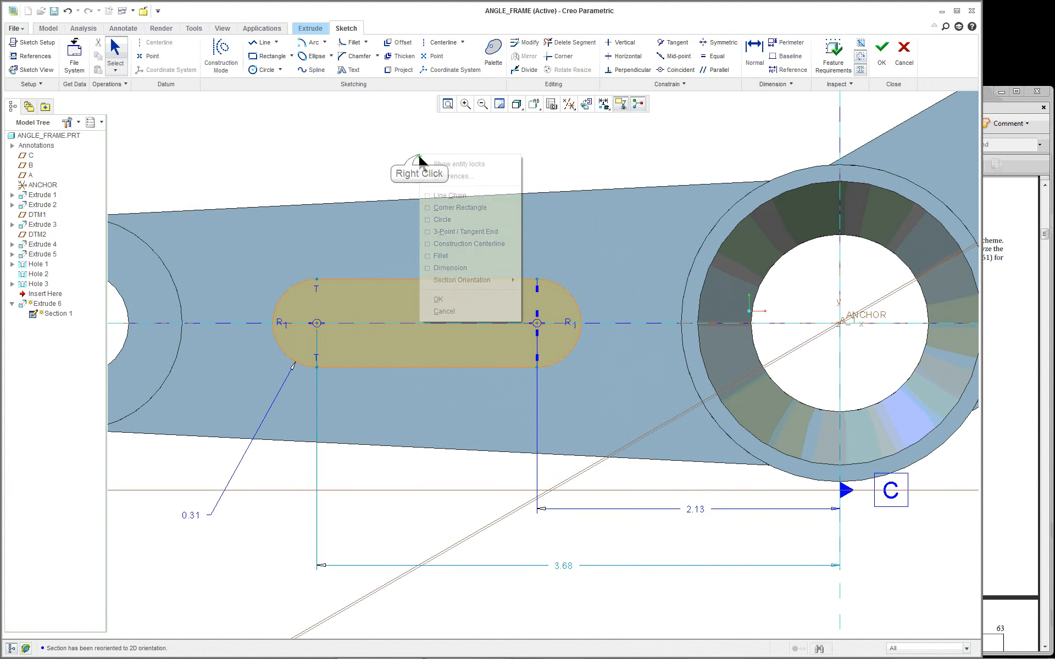
click(439, 268)
click(317, 323)
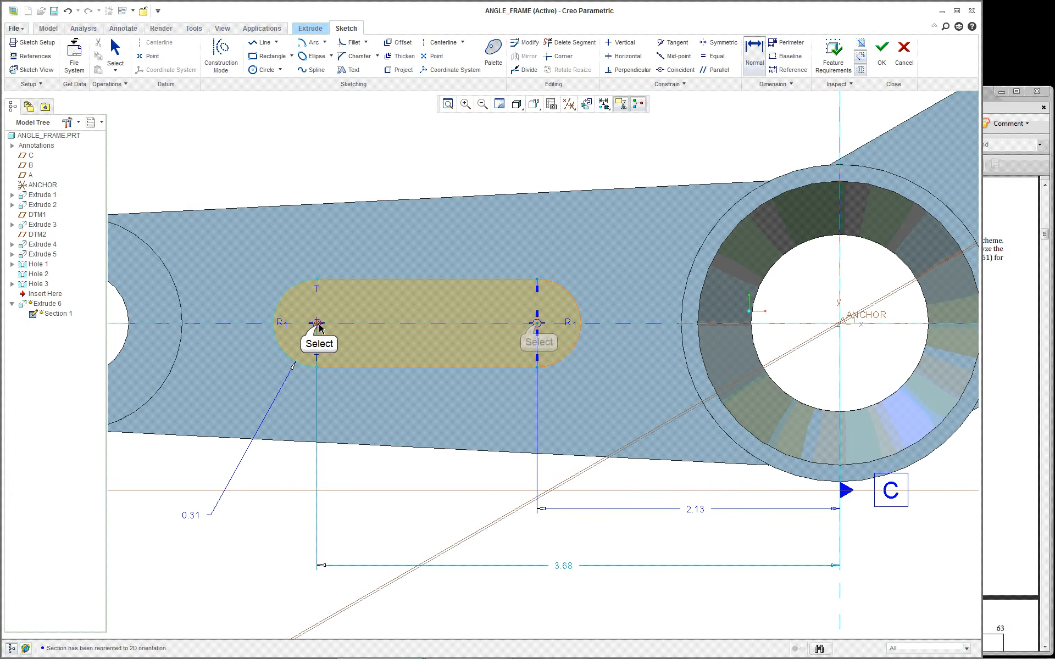
click(537, 323)
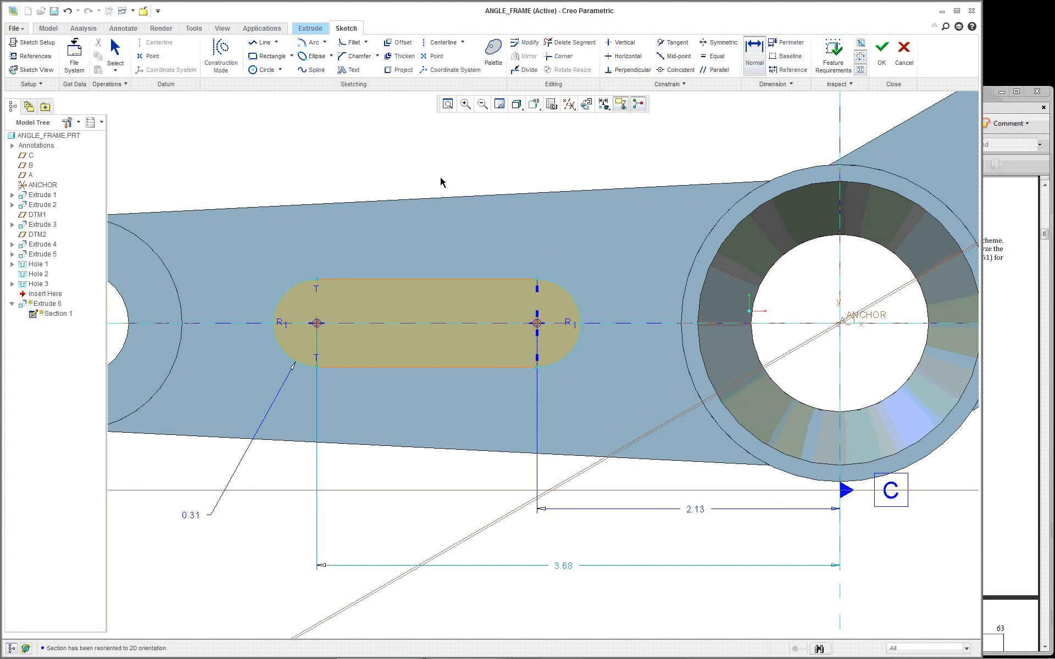
middle_click(421, 161)
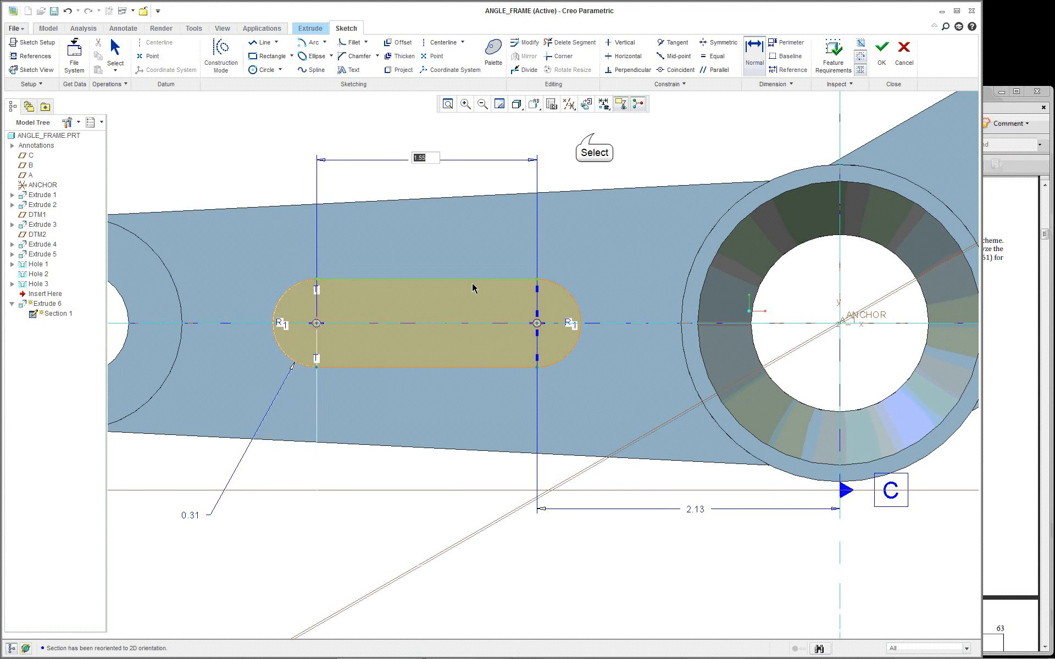
double_click(422, 159)
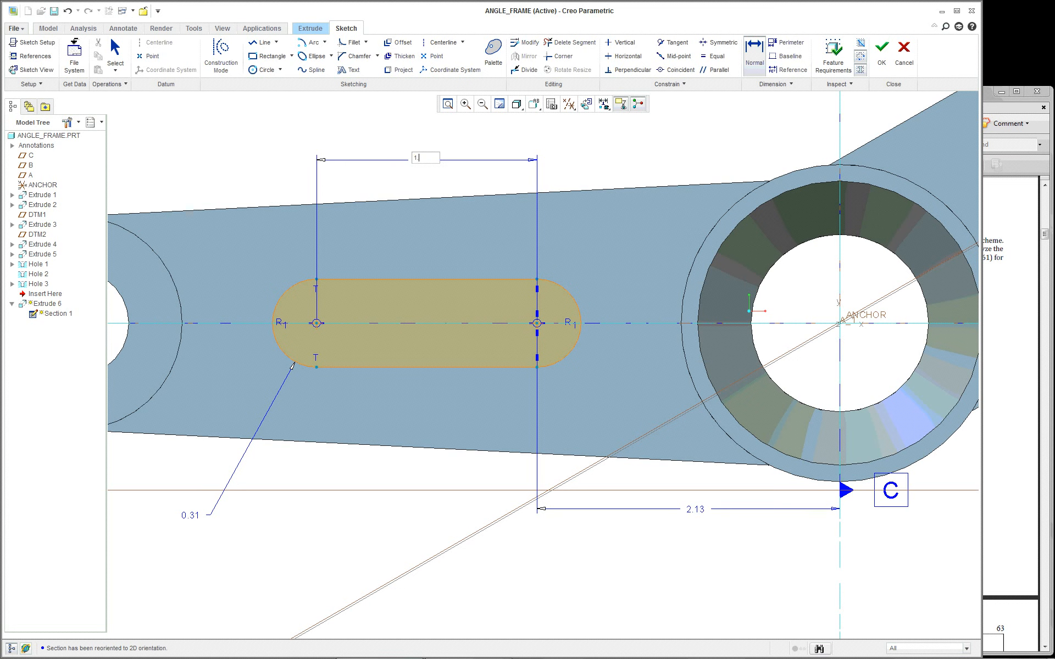
text(1.75)
key(Return)
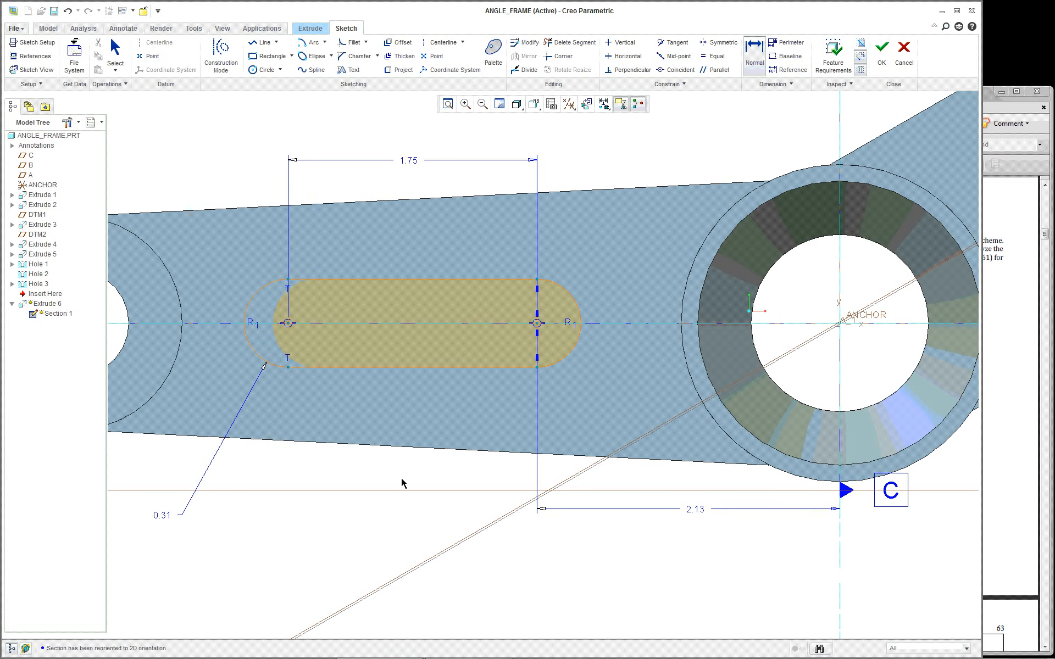
scroll(402, 483, down, 2)
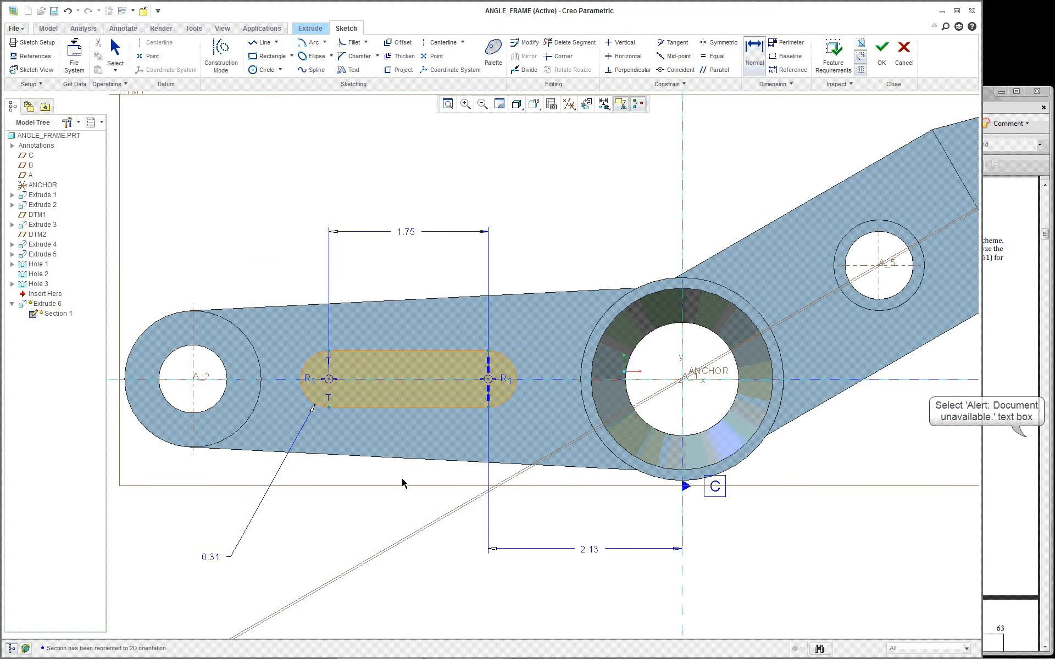
Verify against the reference drawing, inspect the slot in 3D, and finish the sketch
key(alt+Tab)
scroll(835, 414, down, 1)
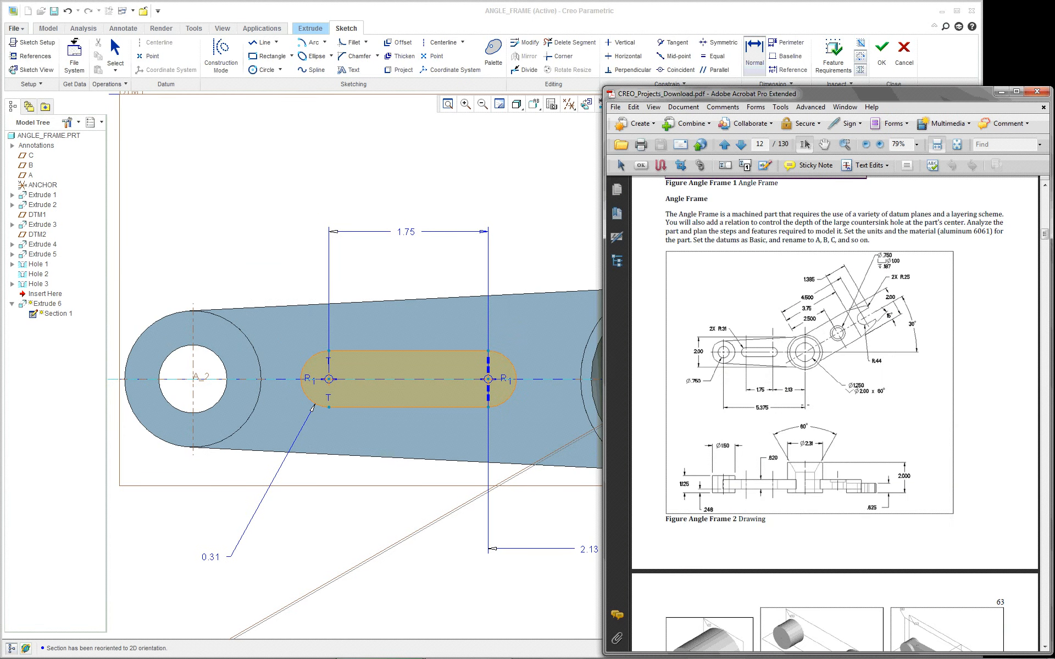
scroll(787, 412, down, 1)
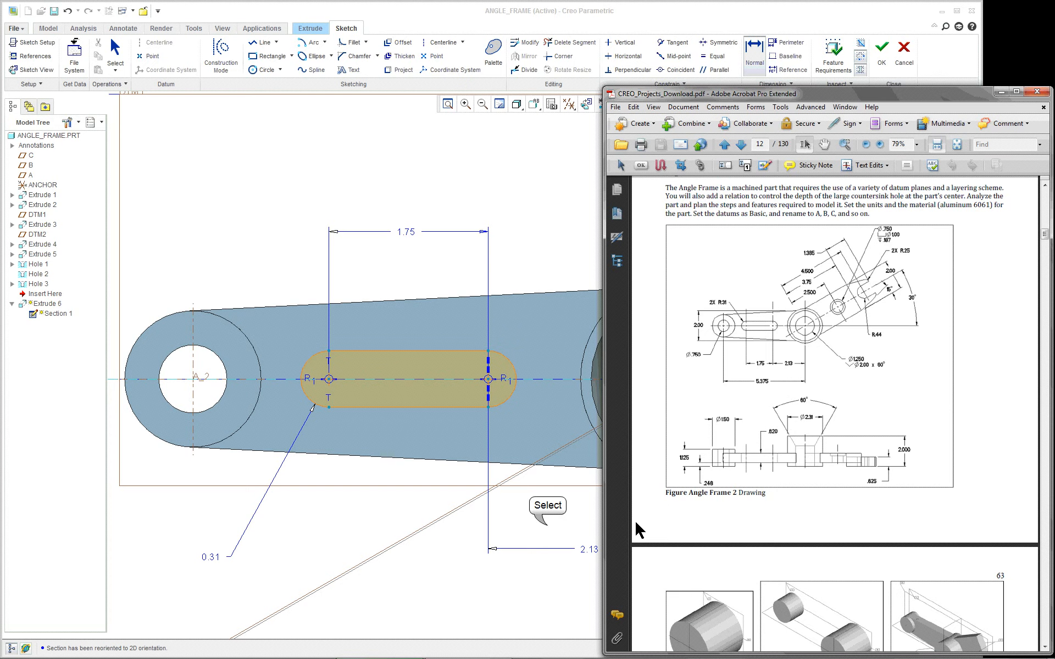
key(alt+Tab)
key(alt+Tab)
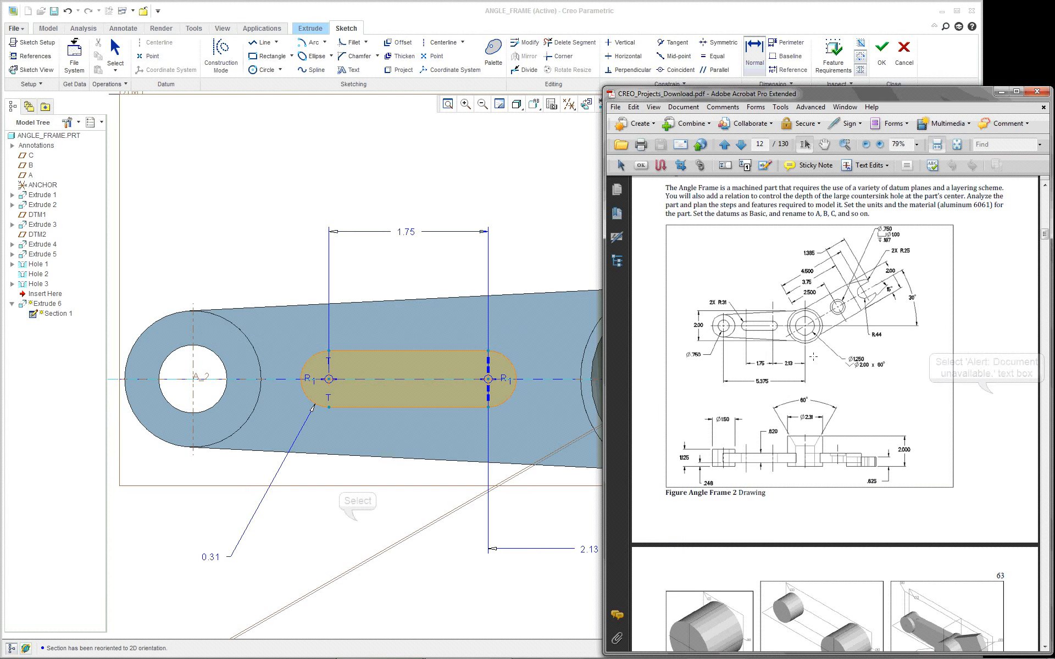
click(372, 528)
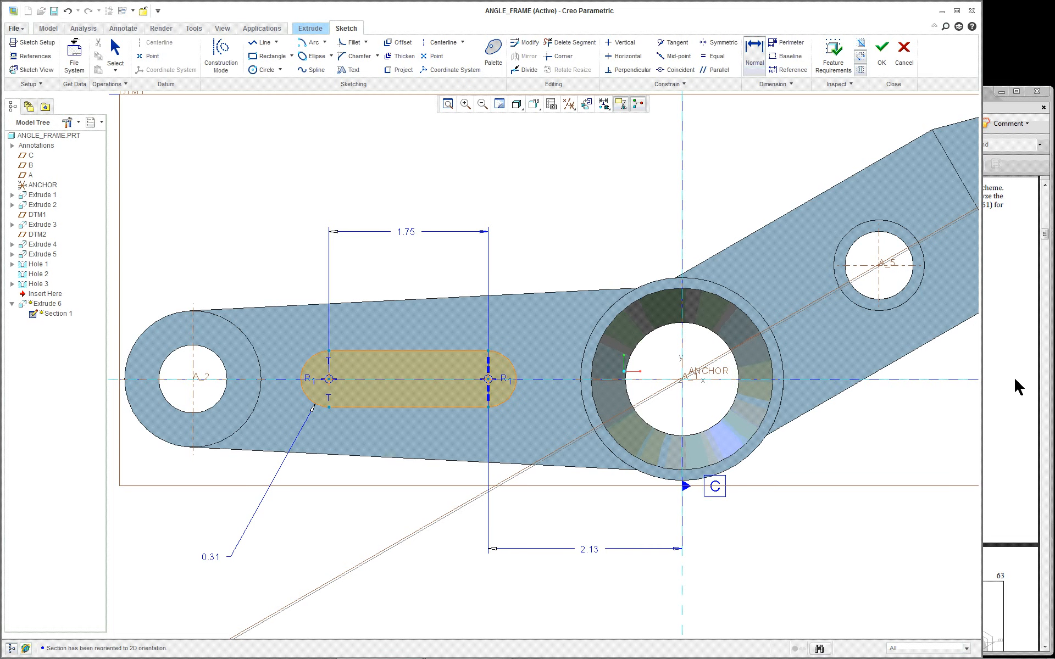
key(ctrl+d)
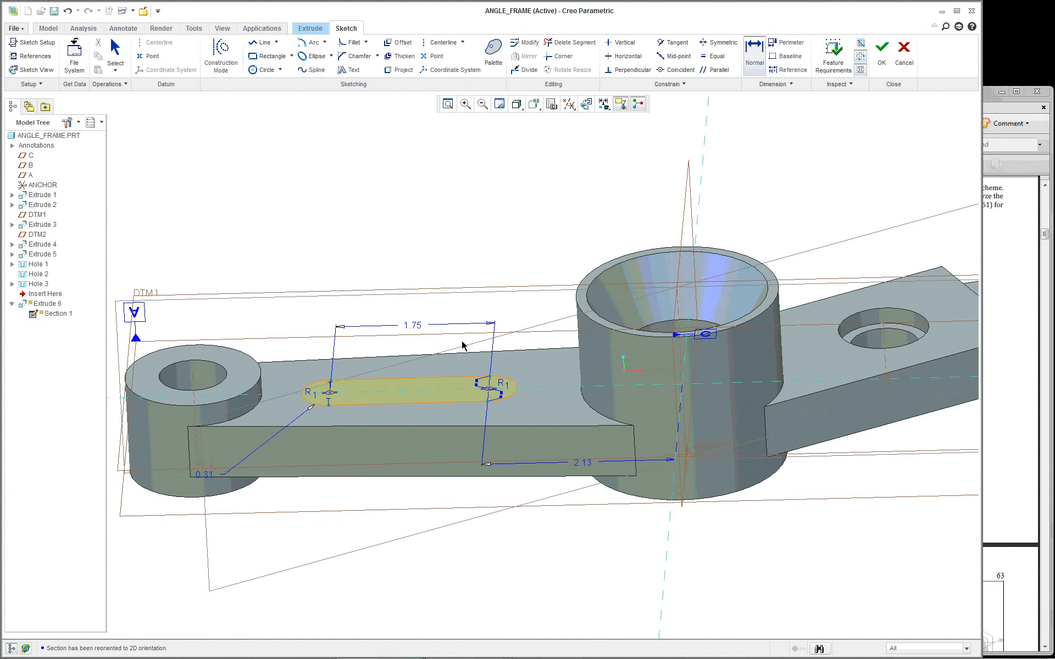
middle_drag(496, 405, 738, 503)
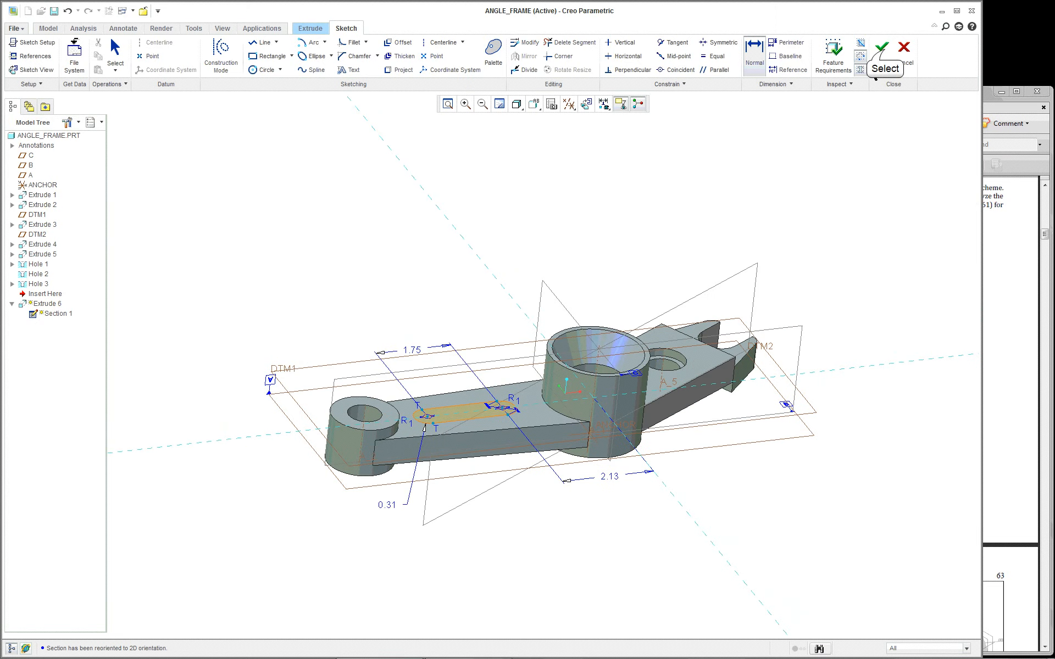
click(882, 52)
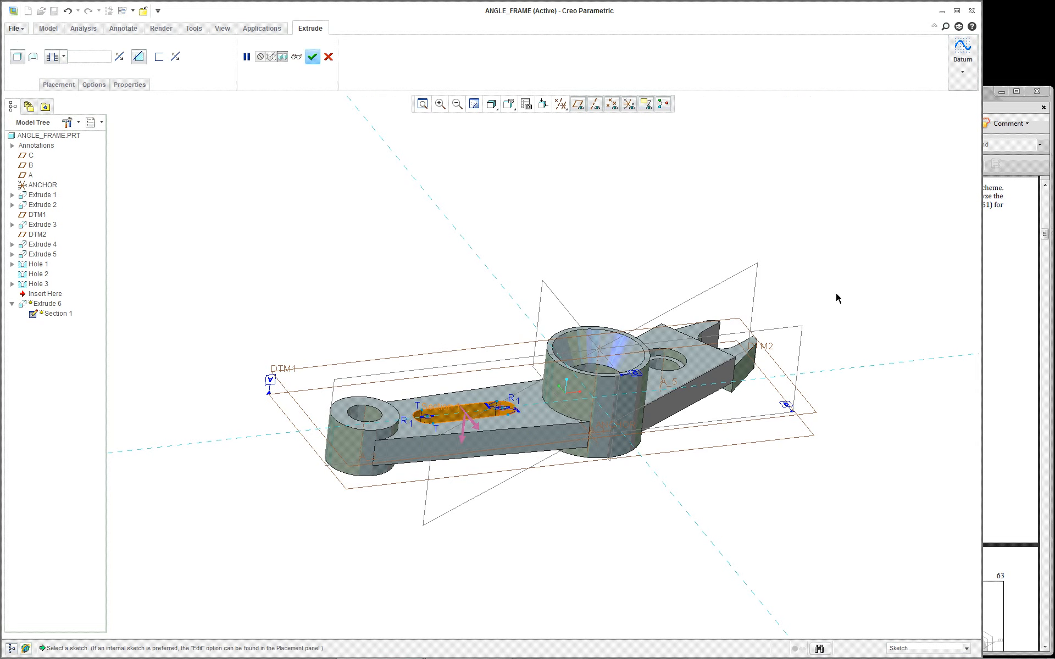
Complete Extrude 6, restore Standard Orientation, and orbit to inspect the 1.75-long slot
middle_click(406, 289)
scroll(364, 295, up, 2)
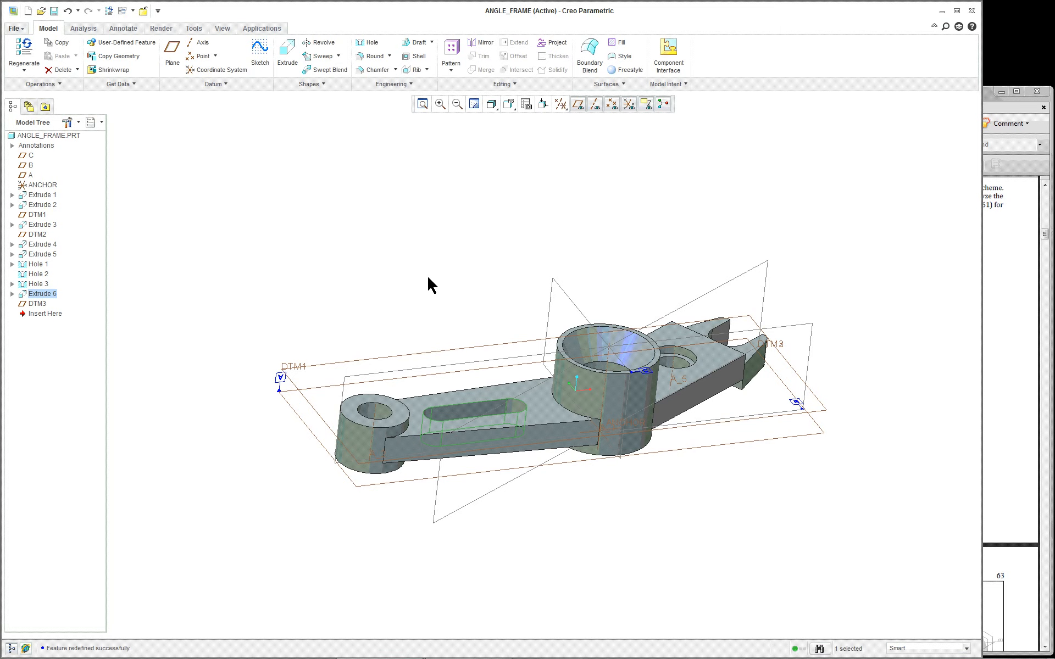
click(509, 104)
click(513, 122)
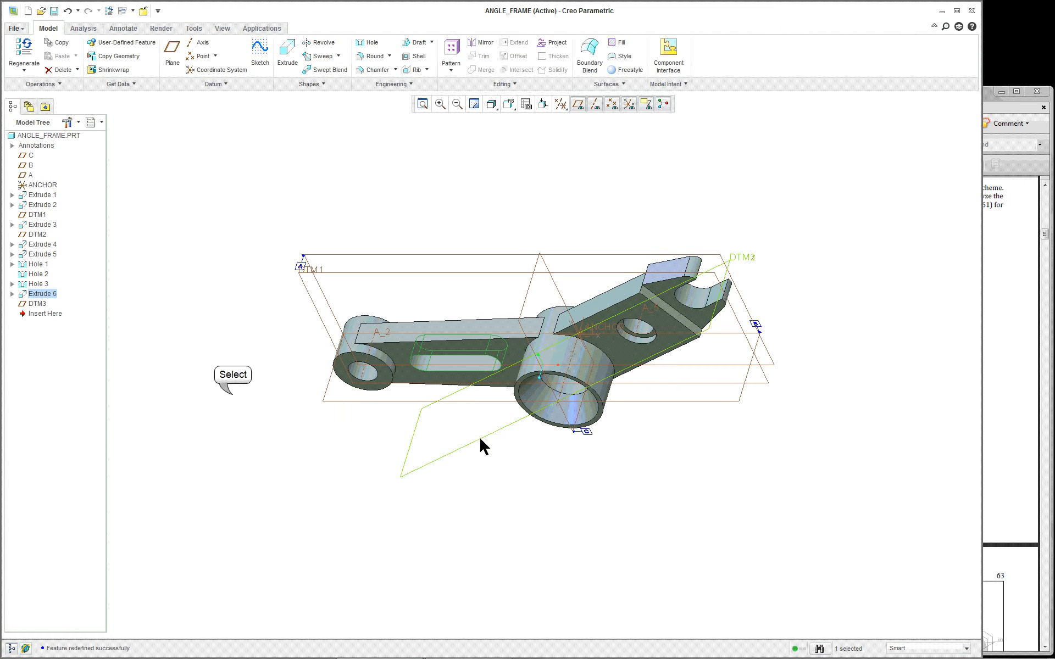
click(232, 395)
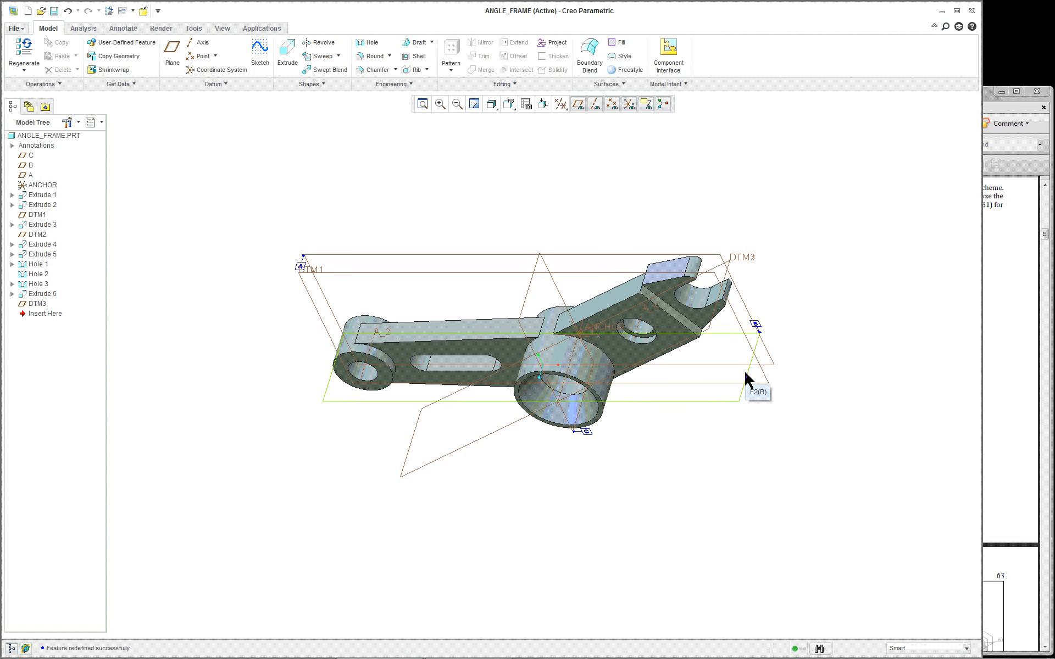
scroll(714, 379, up, 3)
middle_drag(496, 381, 478, 254)
scroll(487, 264, down, 3)
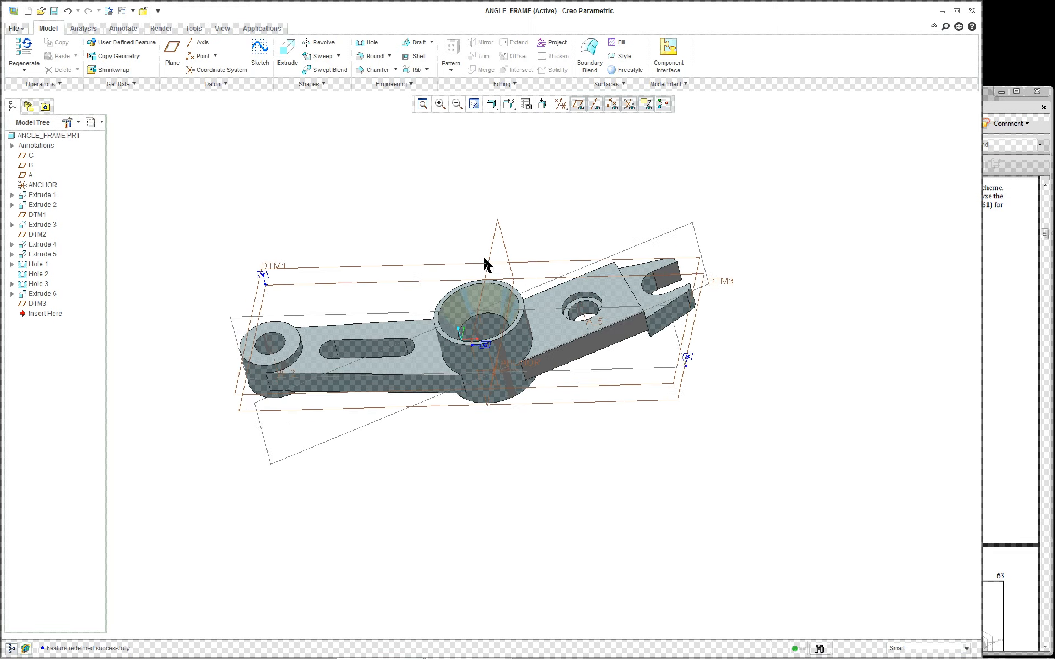